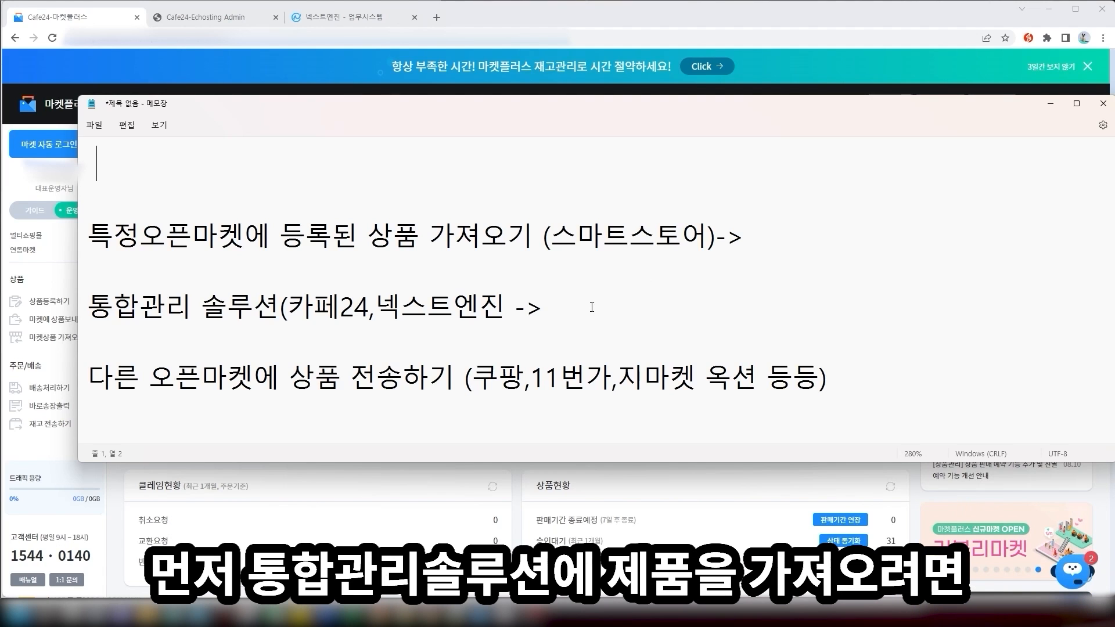
Highlight the first-step note on open-market products and its Smart Store example
drag(139, 235, 703, 234)
click(504, 232)
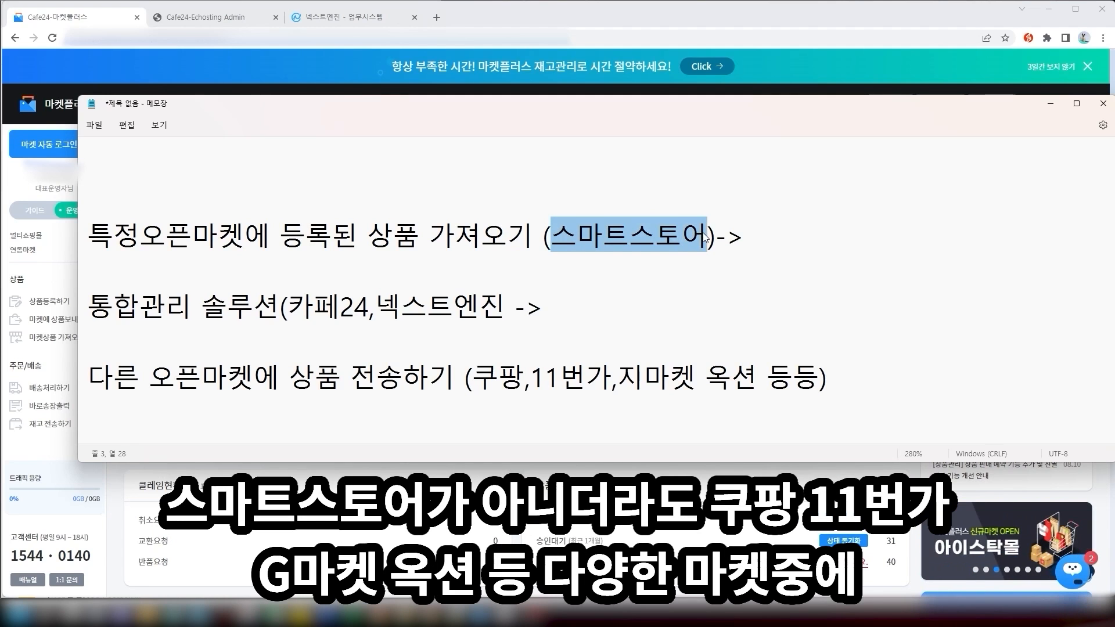
click(688, 236)
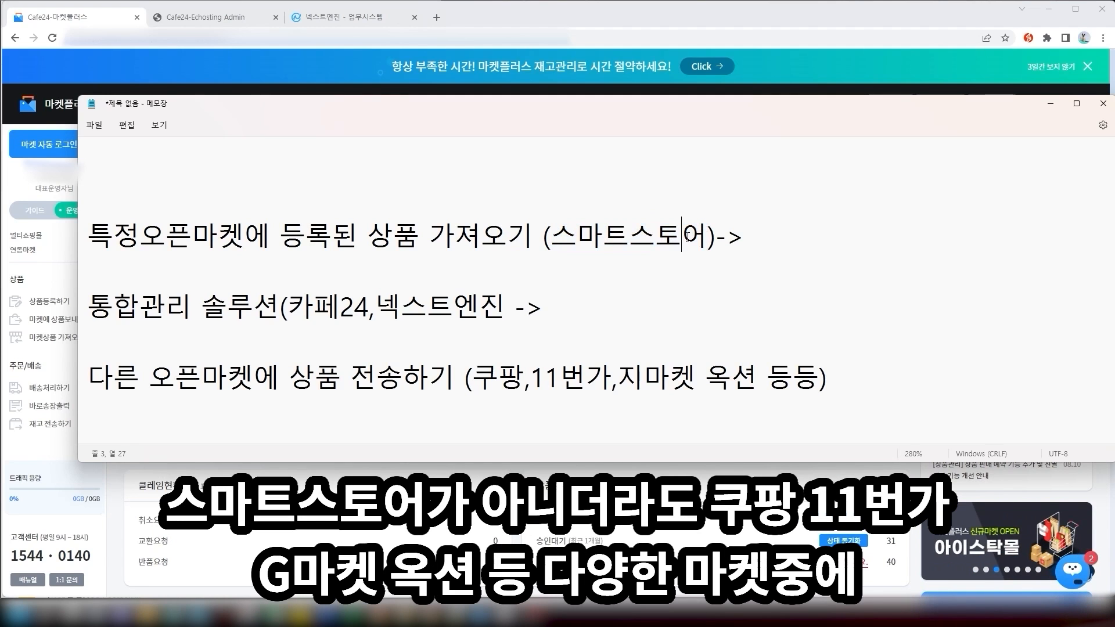
drag(756, 232, 708, 232)
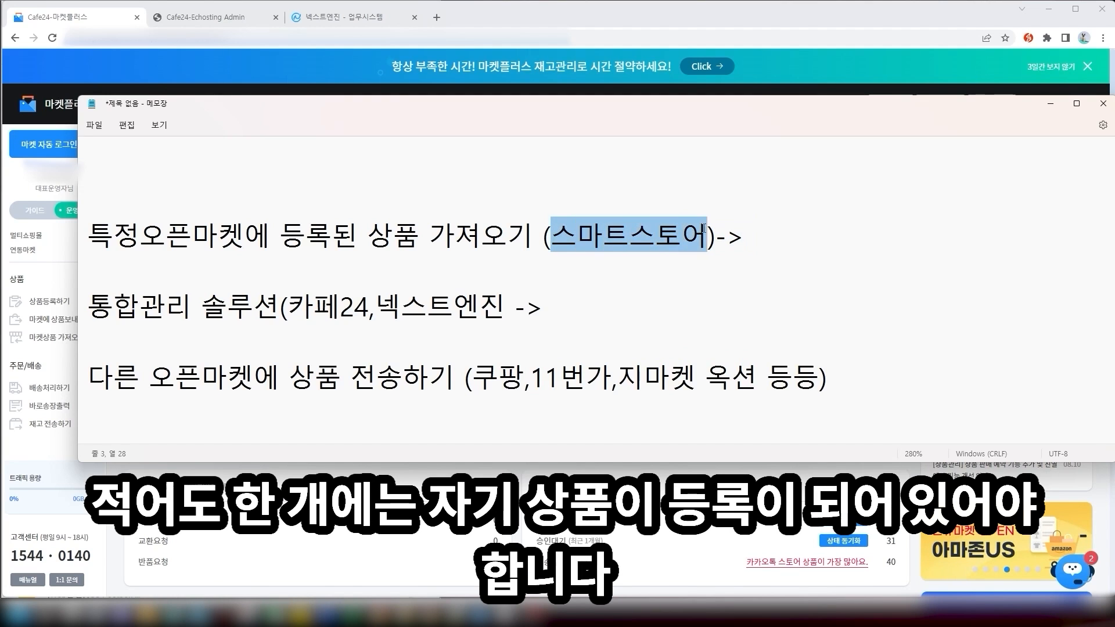
click(690, 234)
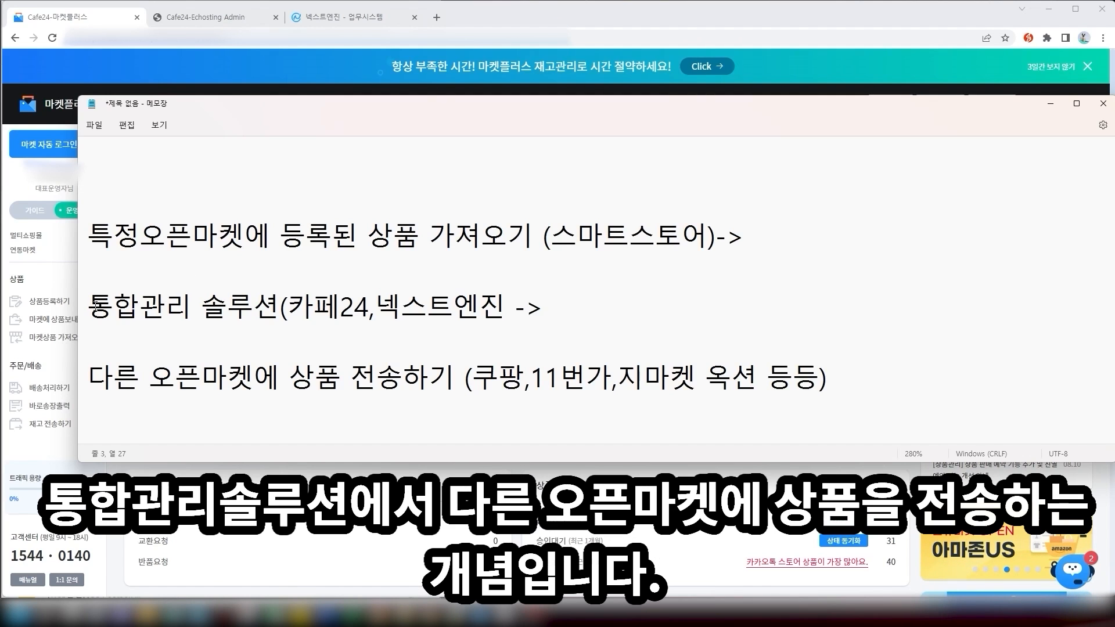
Highlight the integrated management solution line and the line about sending to other markets
drag(89, 306, 543, 306)
click(544, 307)
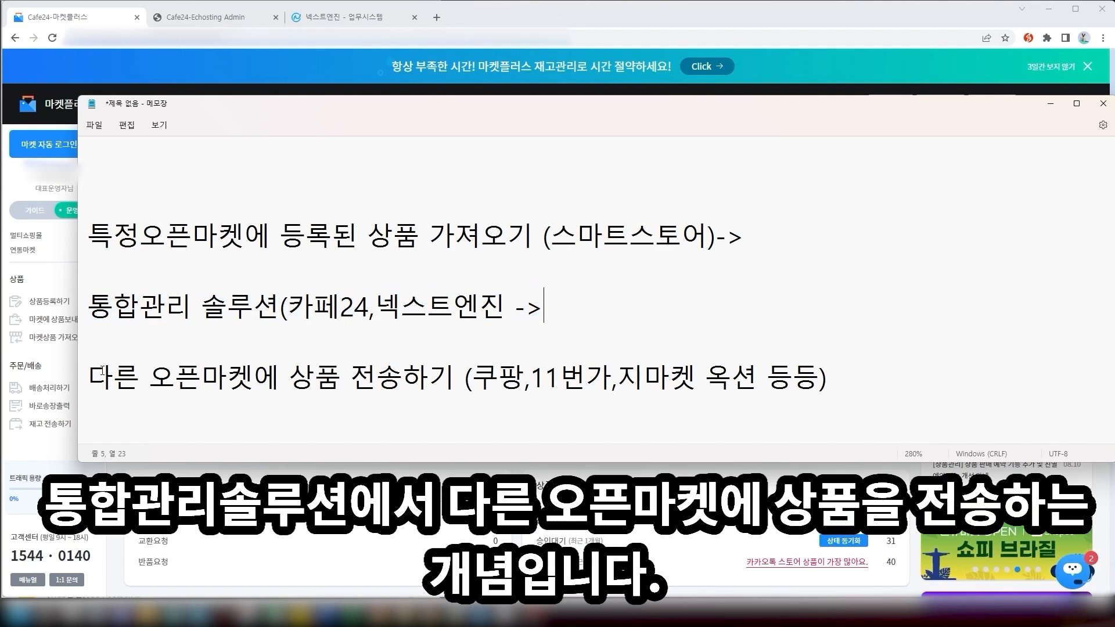
drag(113, 376, 831, 378)
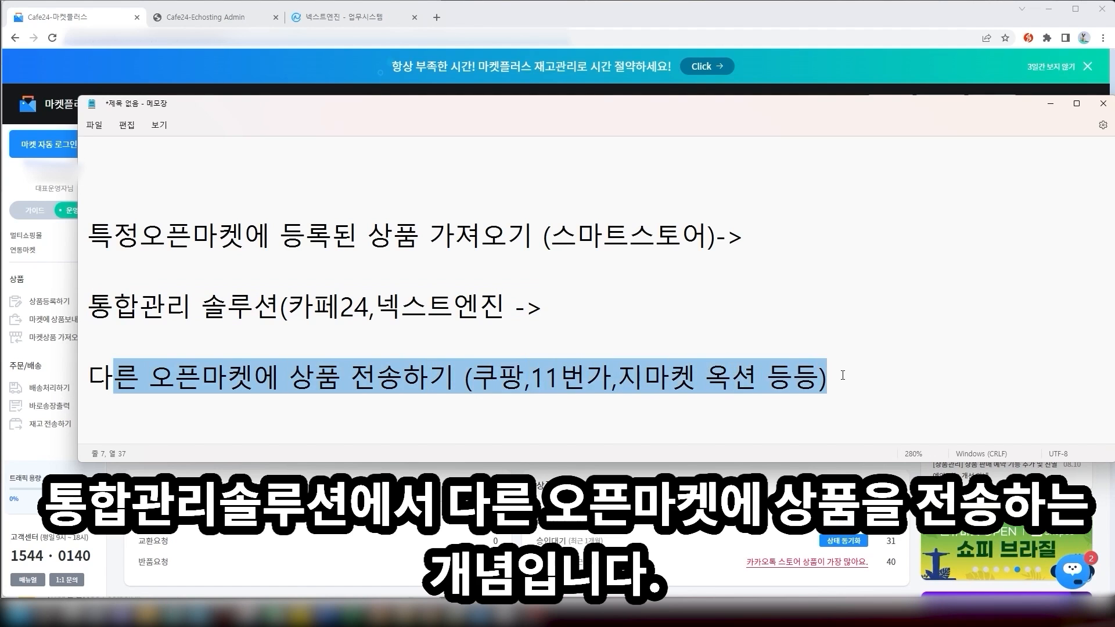
click(842, 375)
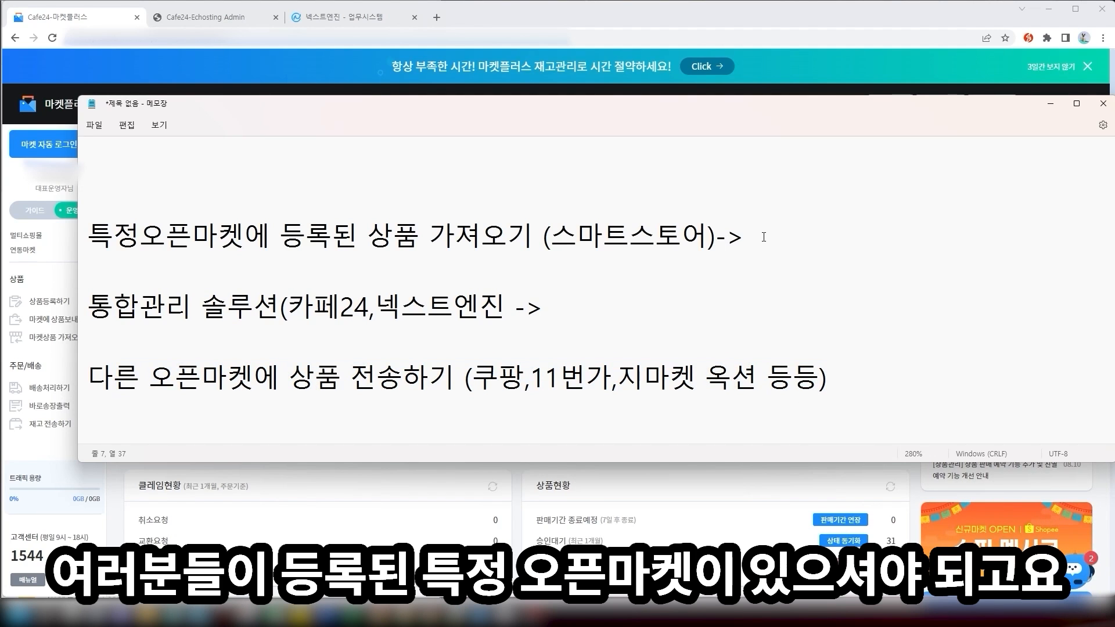
Re-highlight the import step and sending line, then minimize Notepad to reveal the dashboard
drag(764, 237, 141, 237)
click(141, 237)
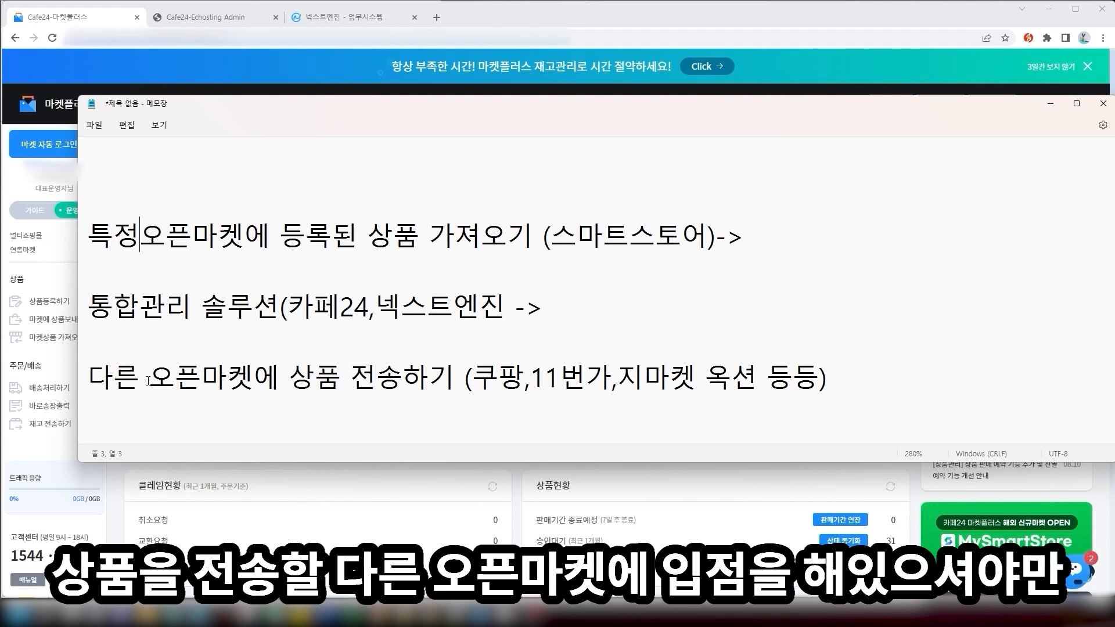
drag(139, 378, 98, 234)
click(856, 371)
click(889, 344)
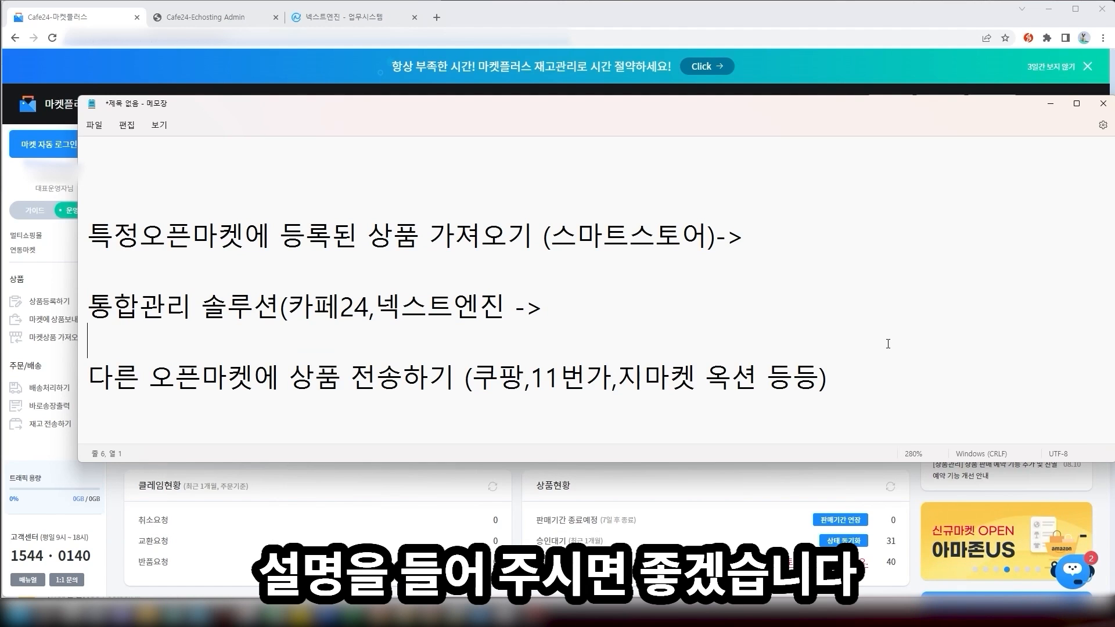
click(1050, 103)
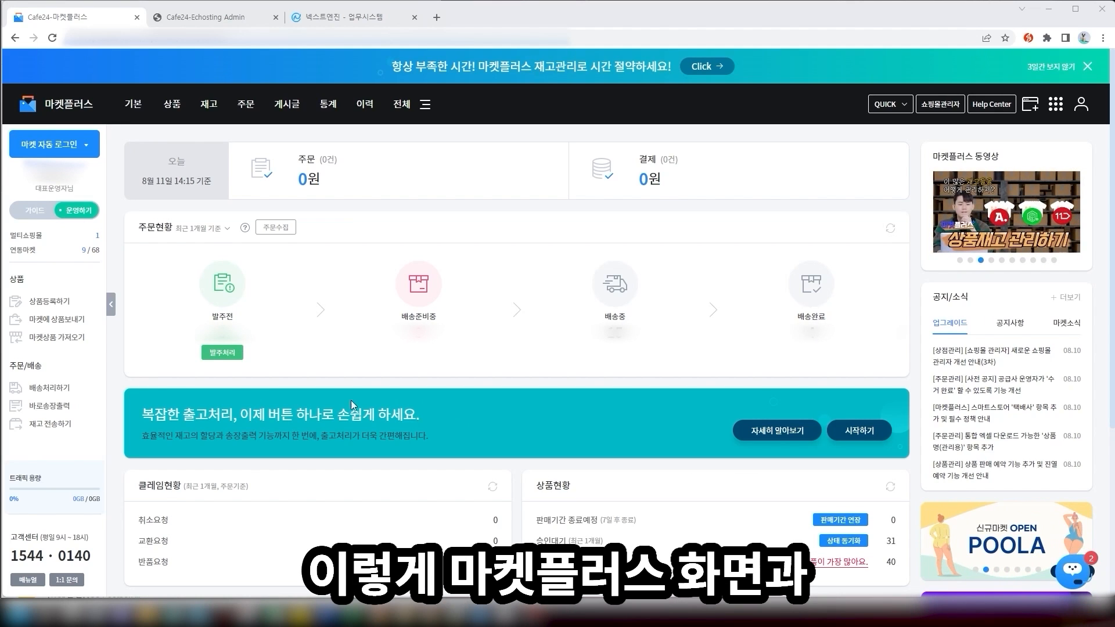
click(204, 17)
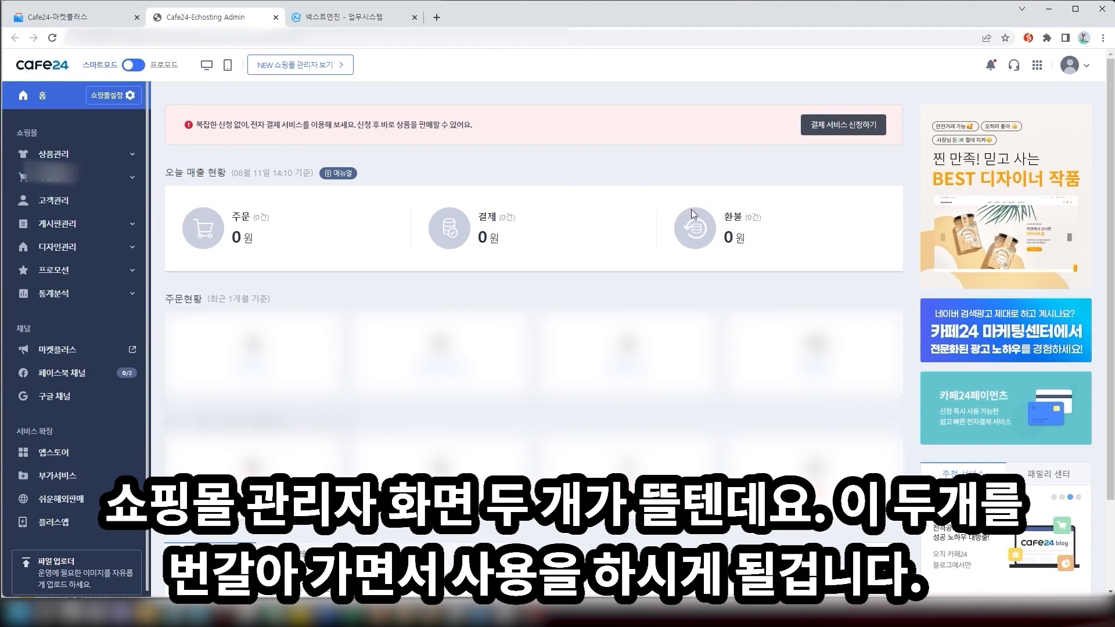
click(87, 16)
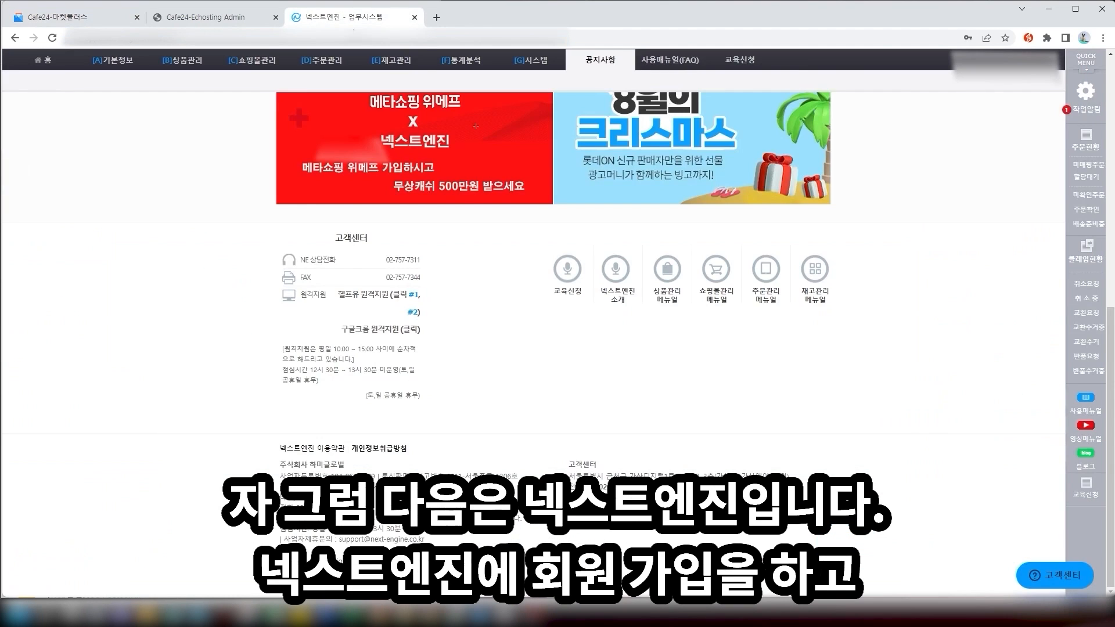
scroll(475, 126, up, 10)
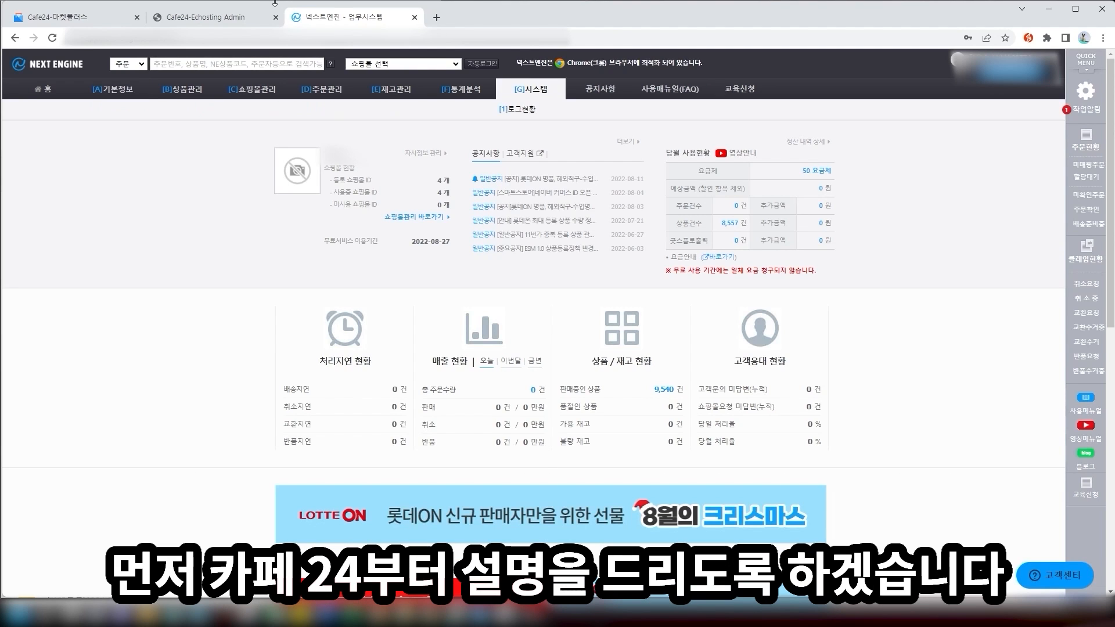
click(93, 16)
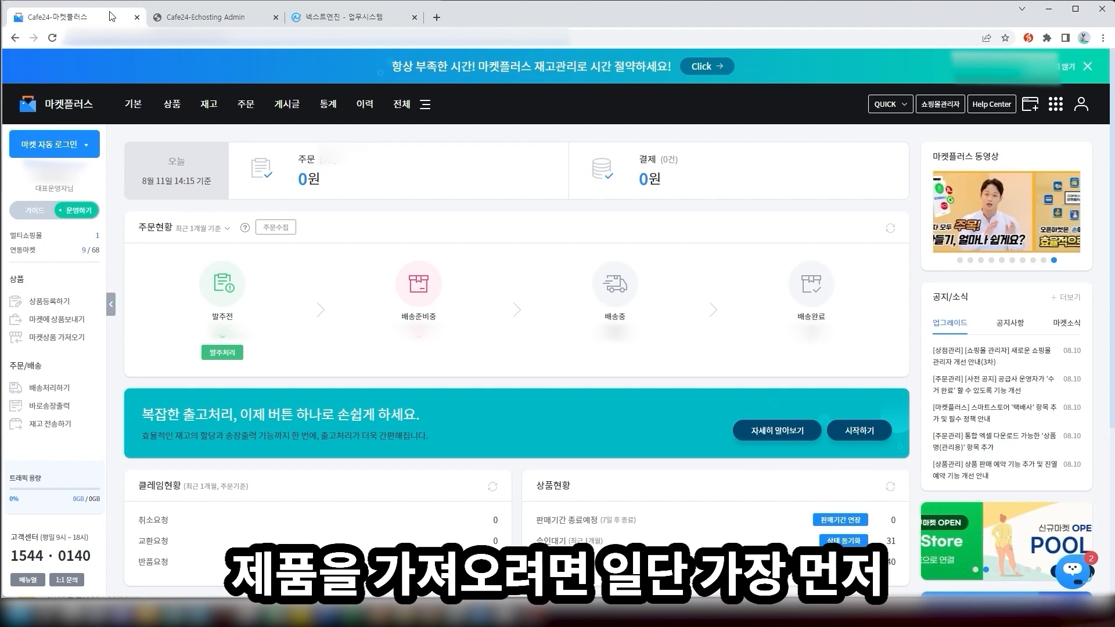
Open 마켓계정관리 from the 기본 menu and scroll the linked-market list
mouse_move(133, 104)
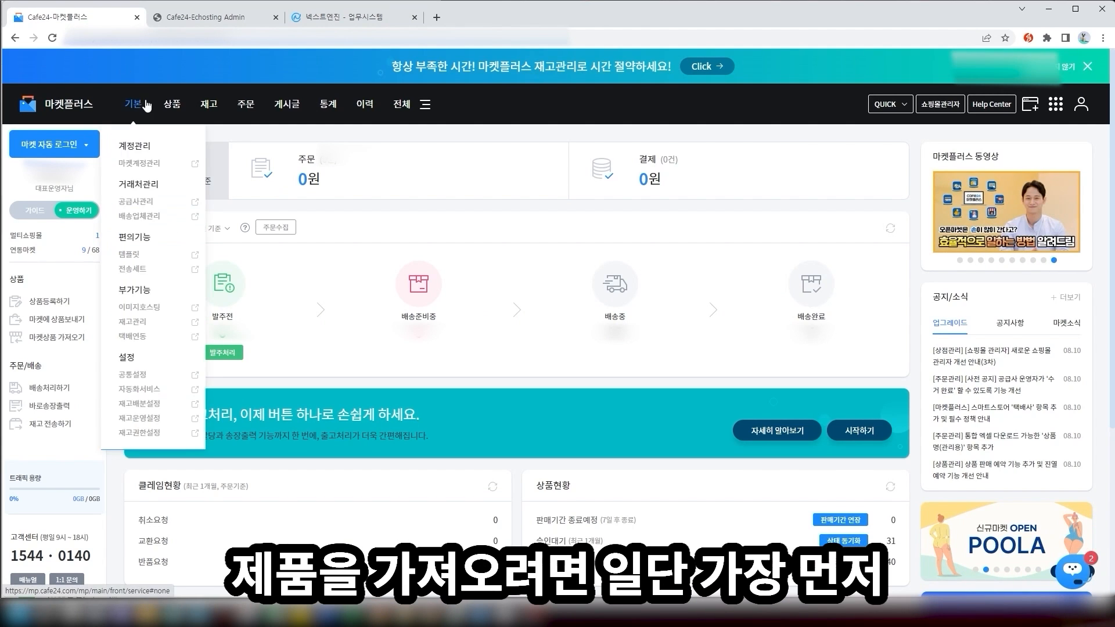
click(138, 167)
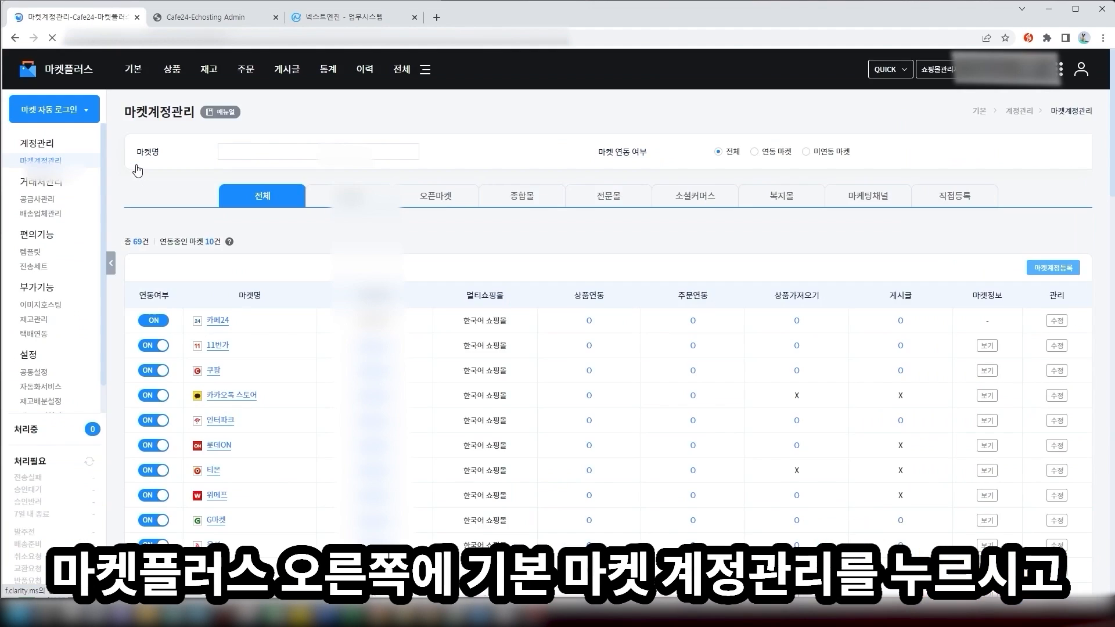
scroll(191, 157, down, 1)
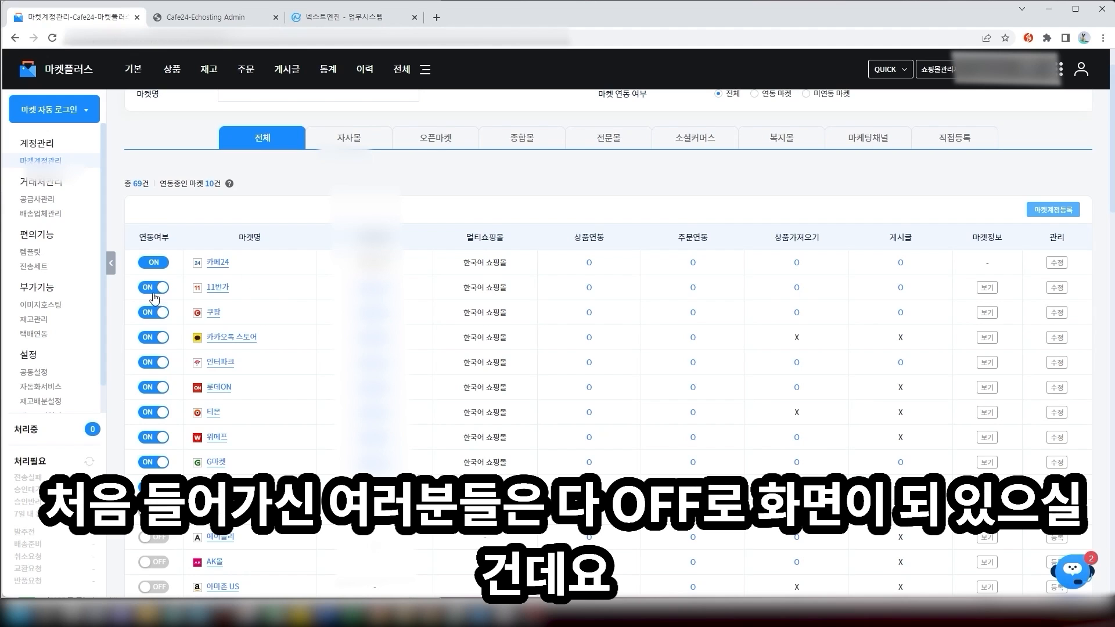
scroll(162, 273, down, 1)
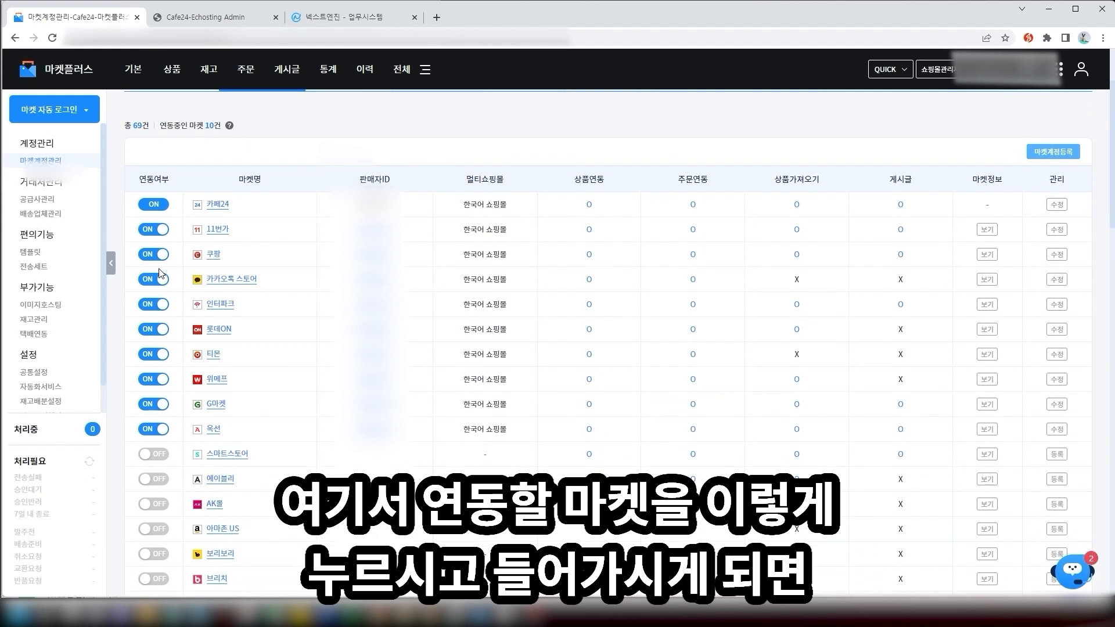
View the 스마트스토어 account registration form, then go back to 마켓계정관리
click(154, 458)
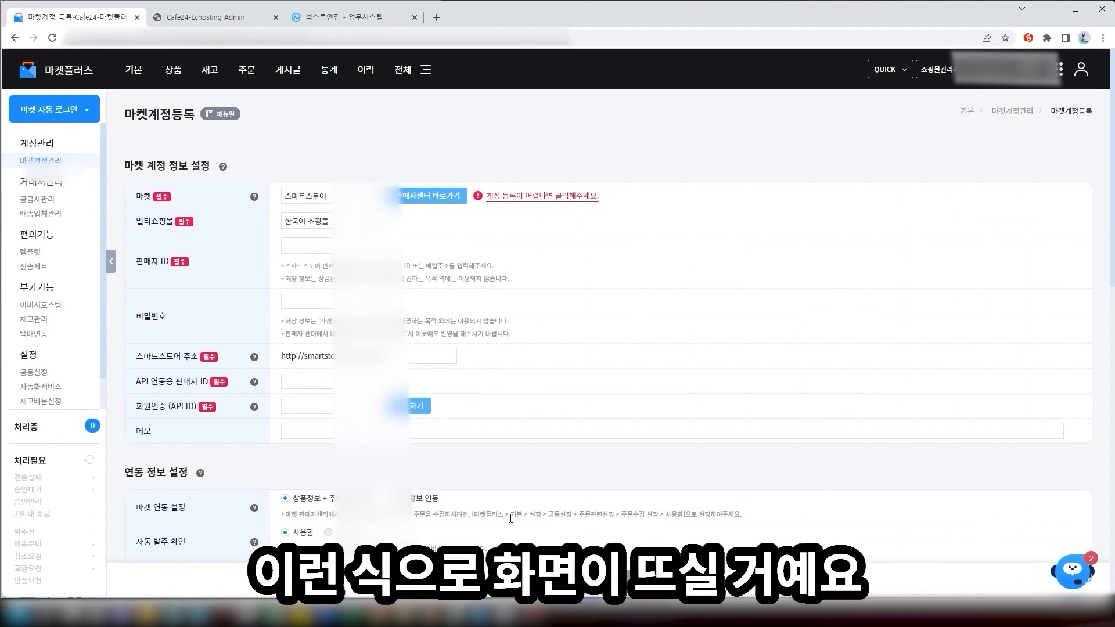
scroll(425, 332, down, 4)
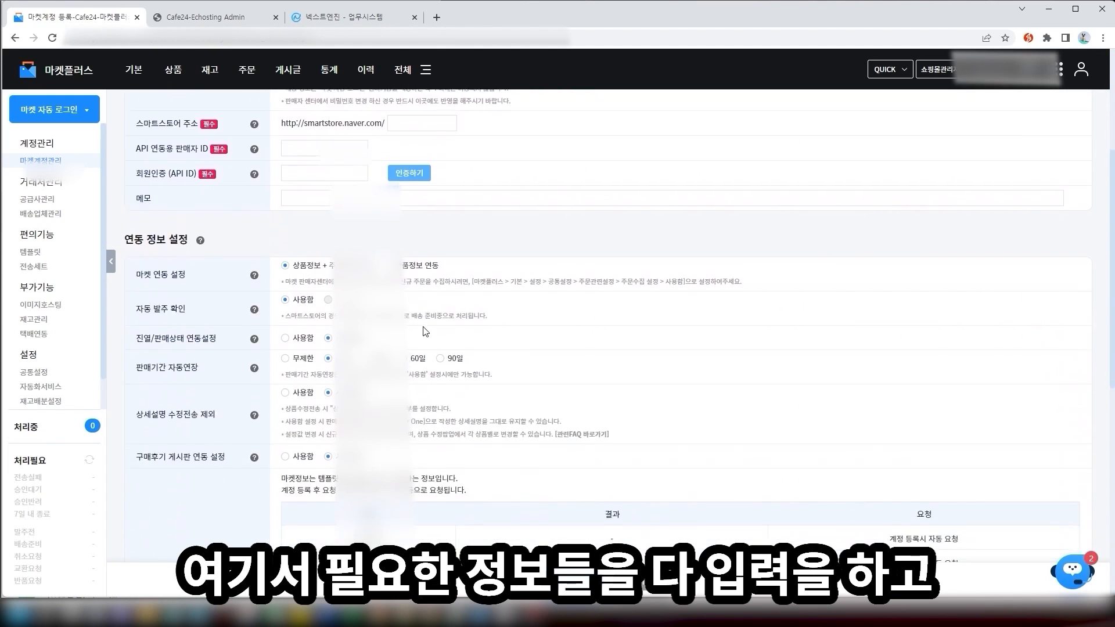
scroll(426, 332, down, 4)
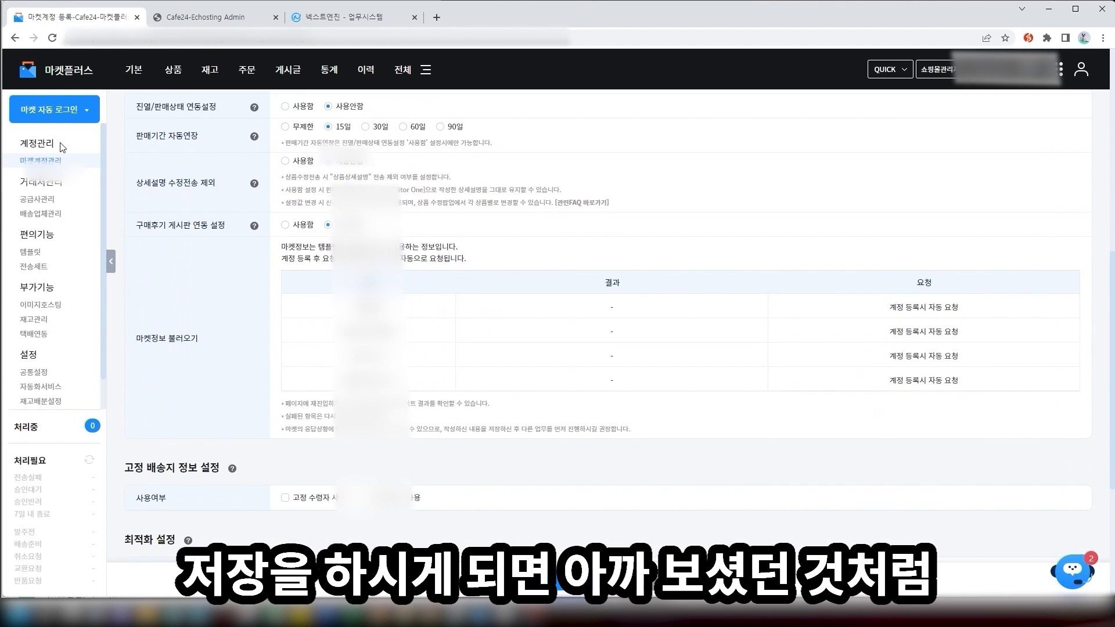
click(60, 158)
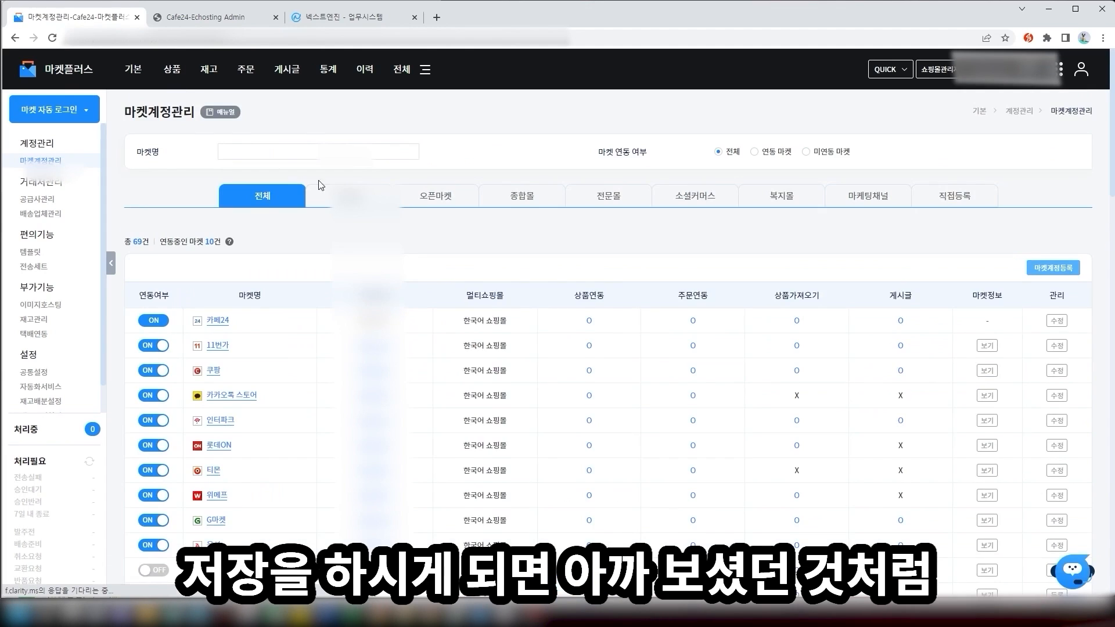
Open 마켓상품가져오기 from the 상품 menu
scroll(319, 185, down, 1)
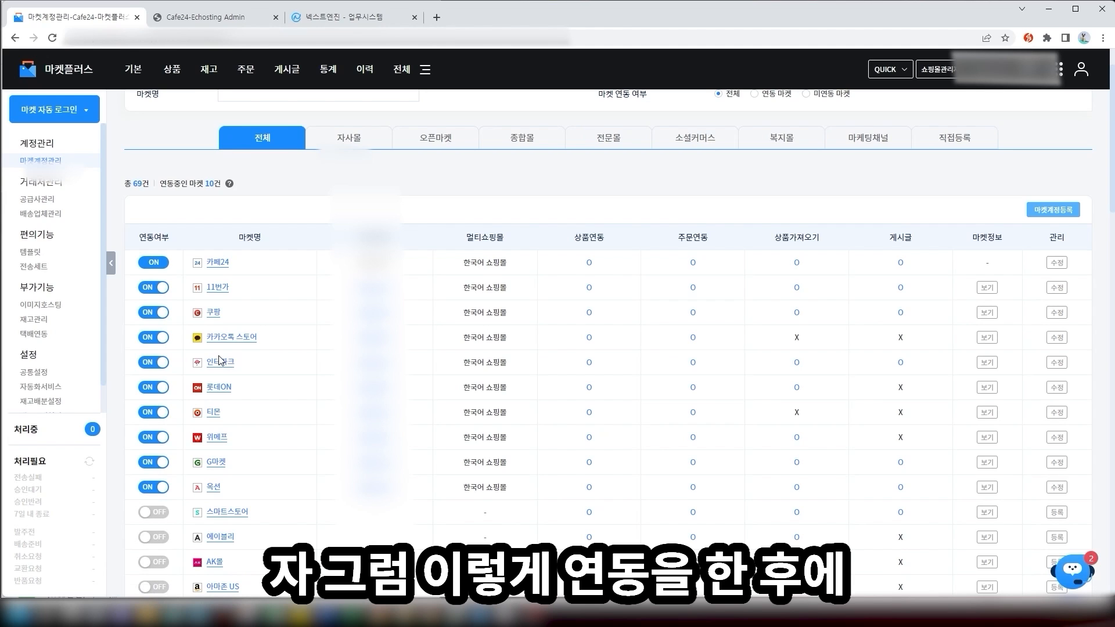
mouse_move(186, 75)
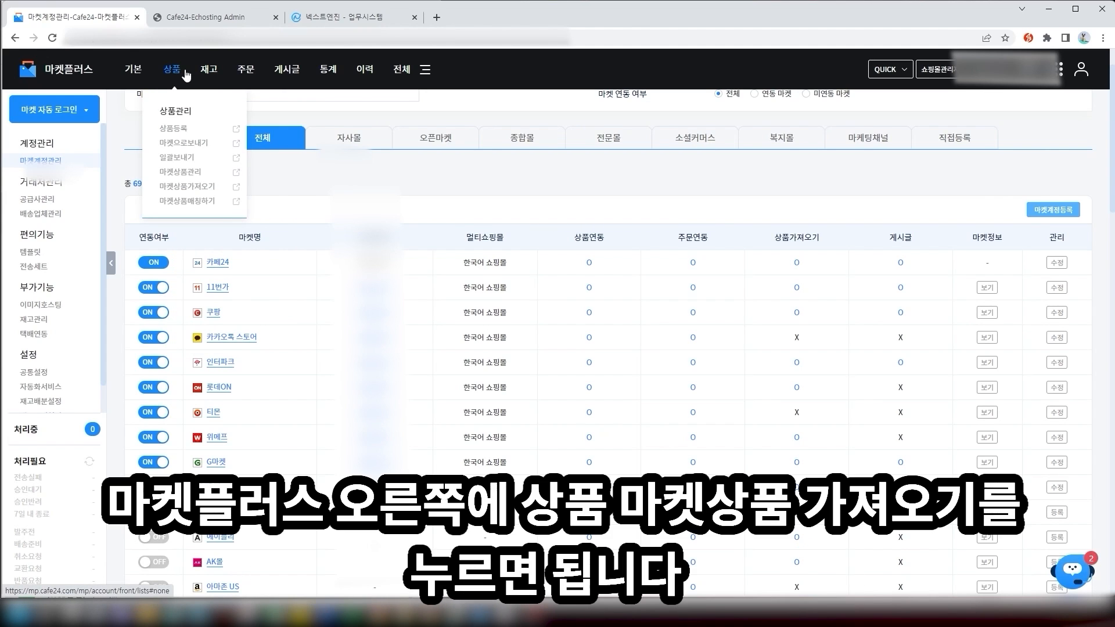
click(203, 186)
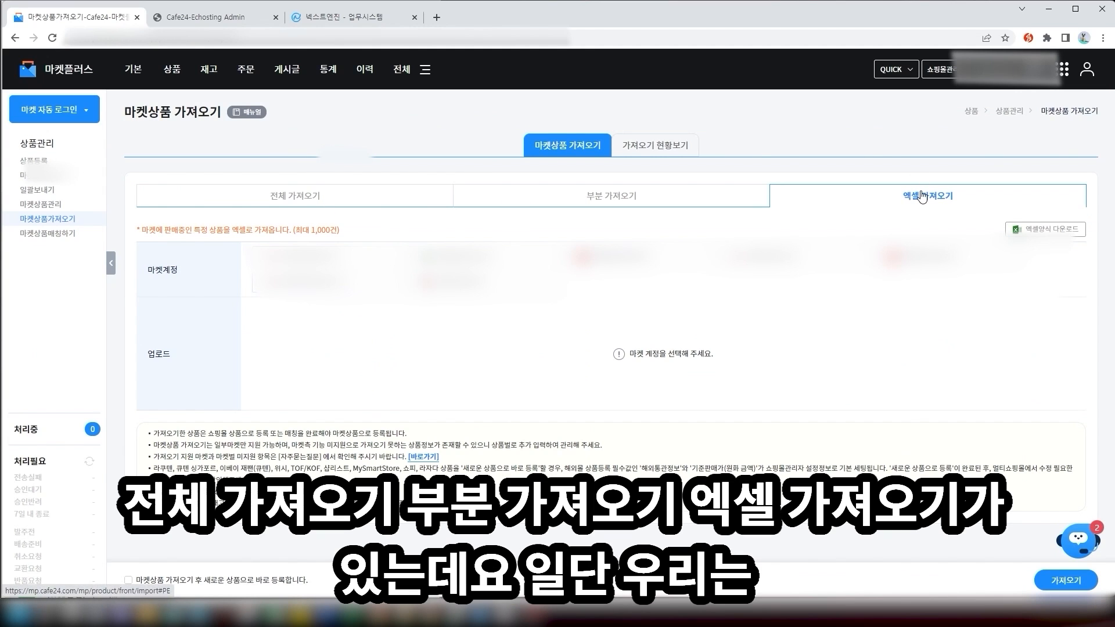
Run a full import (전체 가져오기) from the first linked market account
click(343, 203)
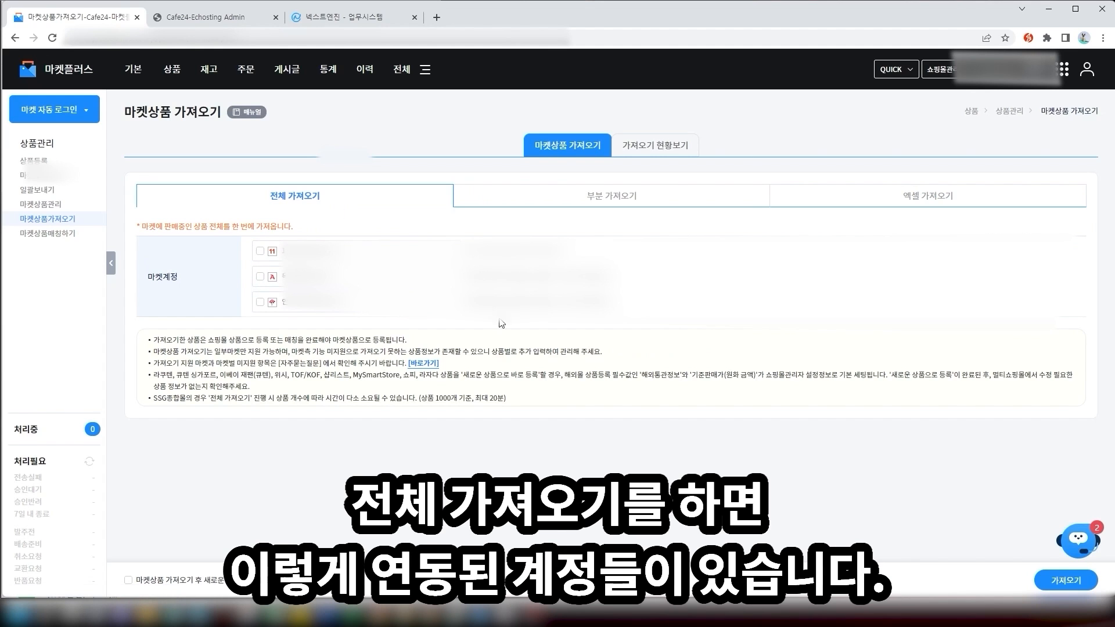
click(260, 251)
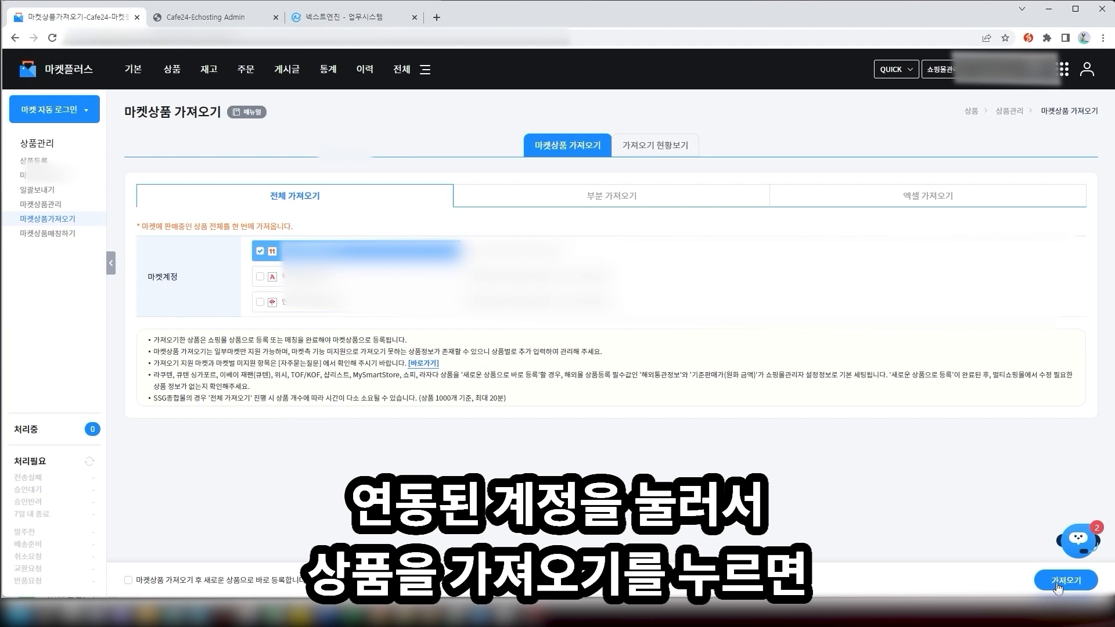
click(677, 152)
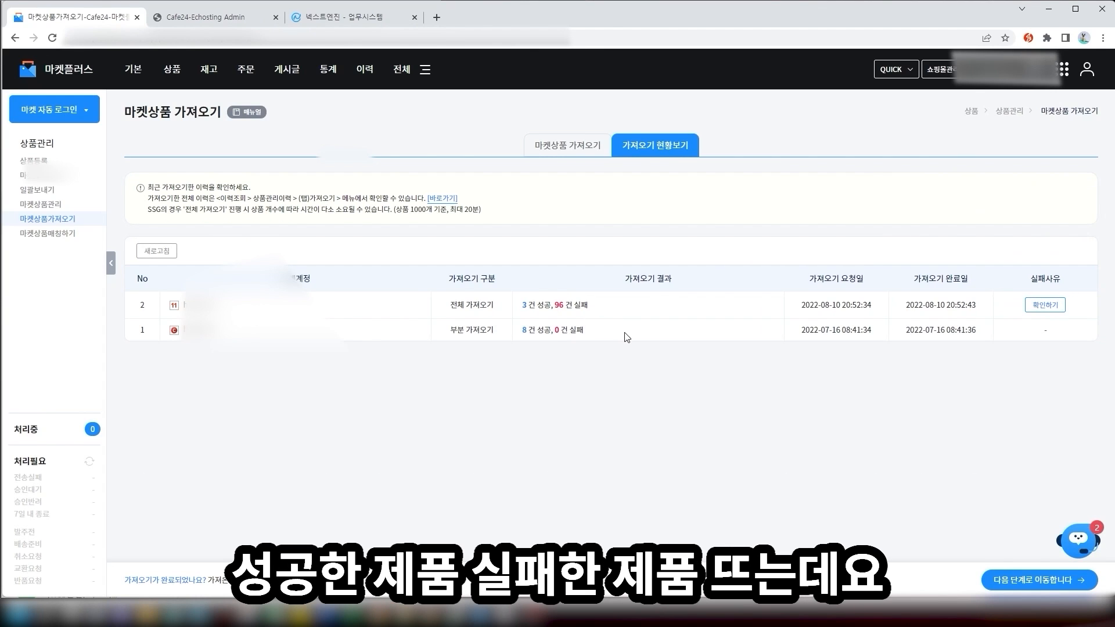
Check the result counts and view the reasons for the 96 failed imports
drag(621, 336, 555, 302)
click(602, 300)
click(1045, 305)
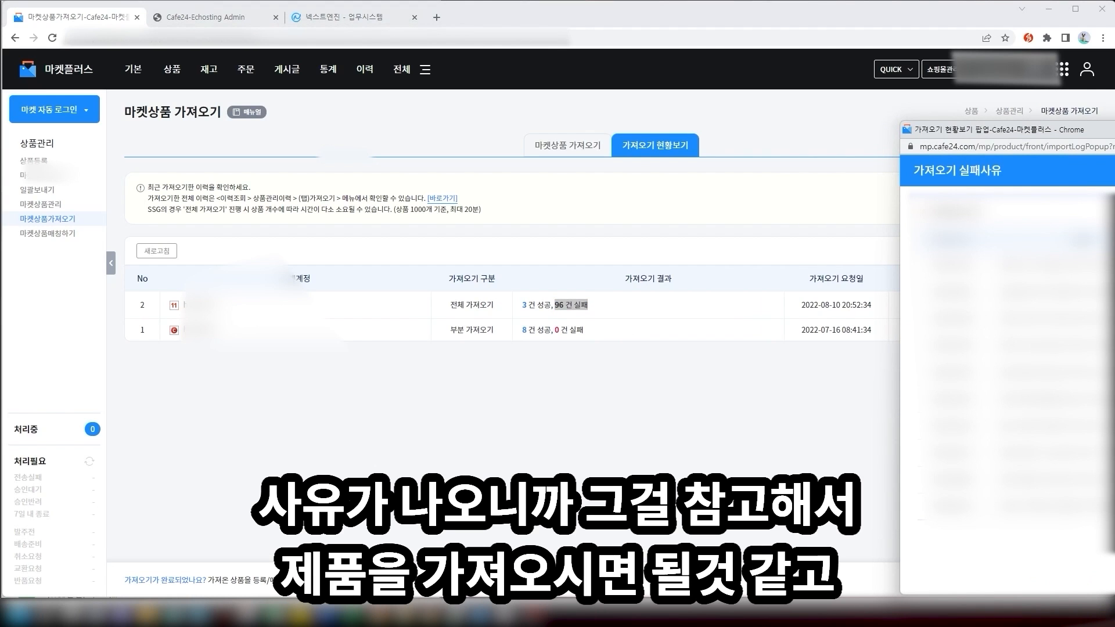
key(alt+F4)
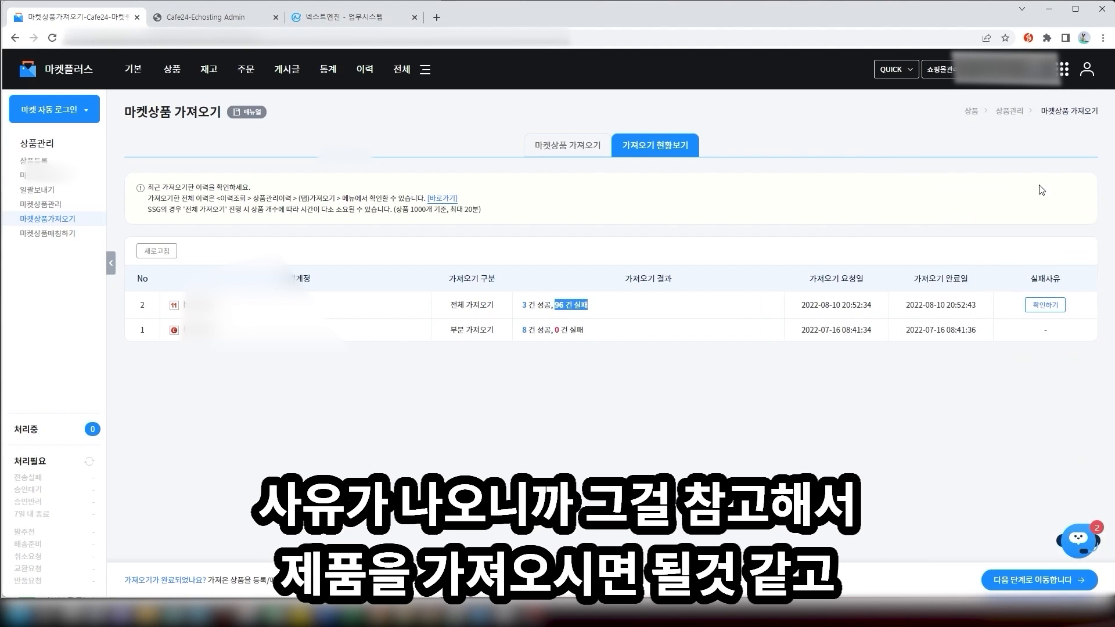
click(655, 293)
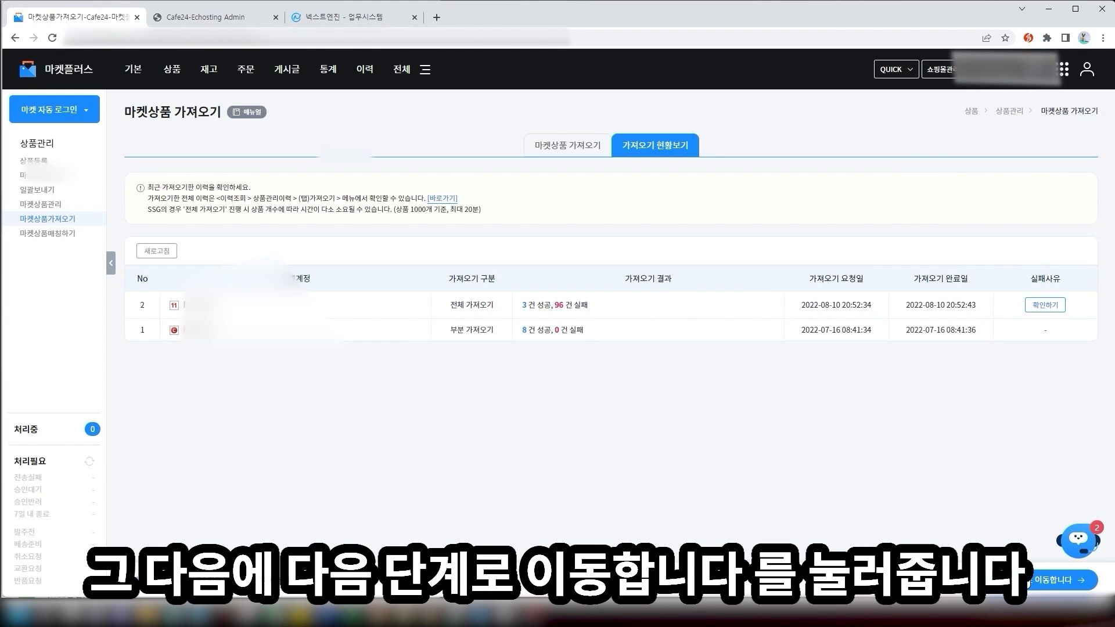
Move to product matching, show 100 products per page, and select all rows
click(1029, 580)
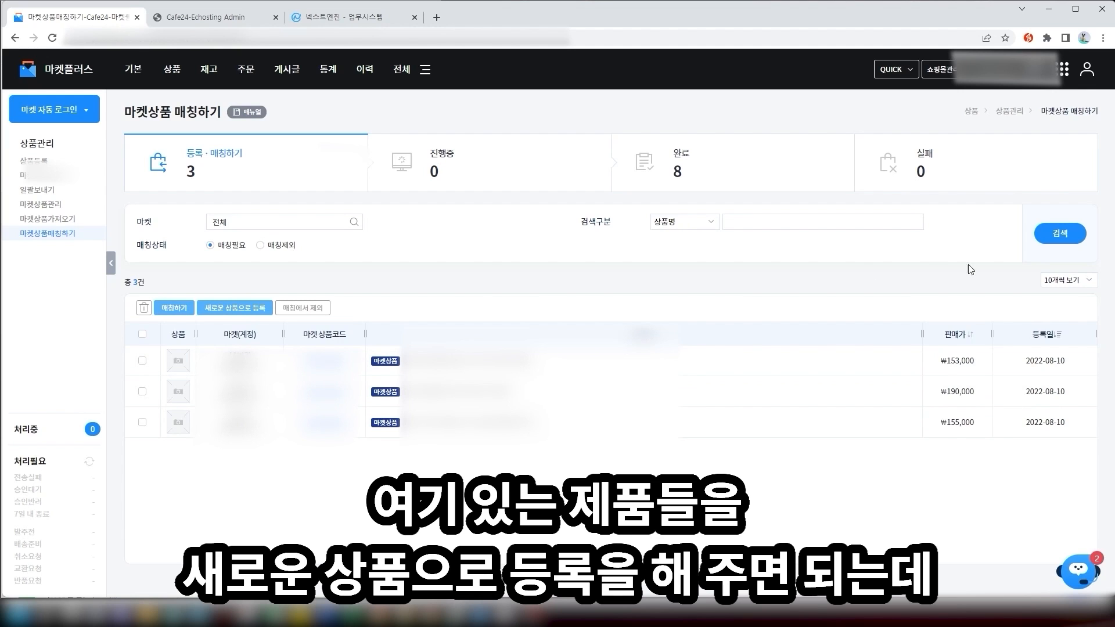
click(1067, 280)
click(1071, 325)
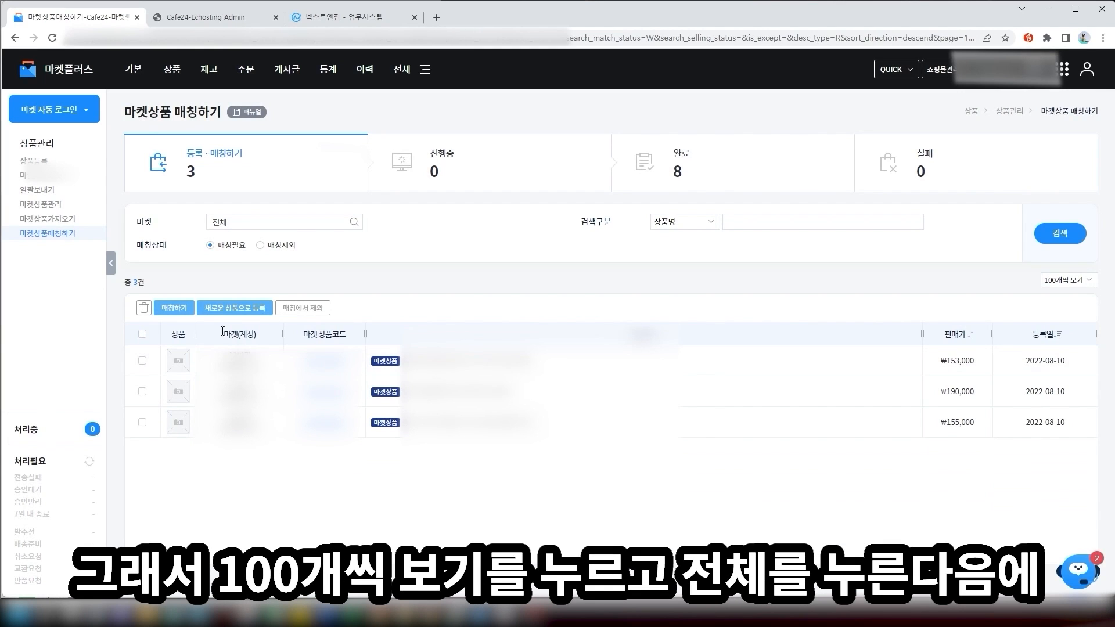
click(142, 335)
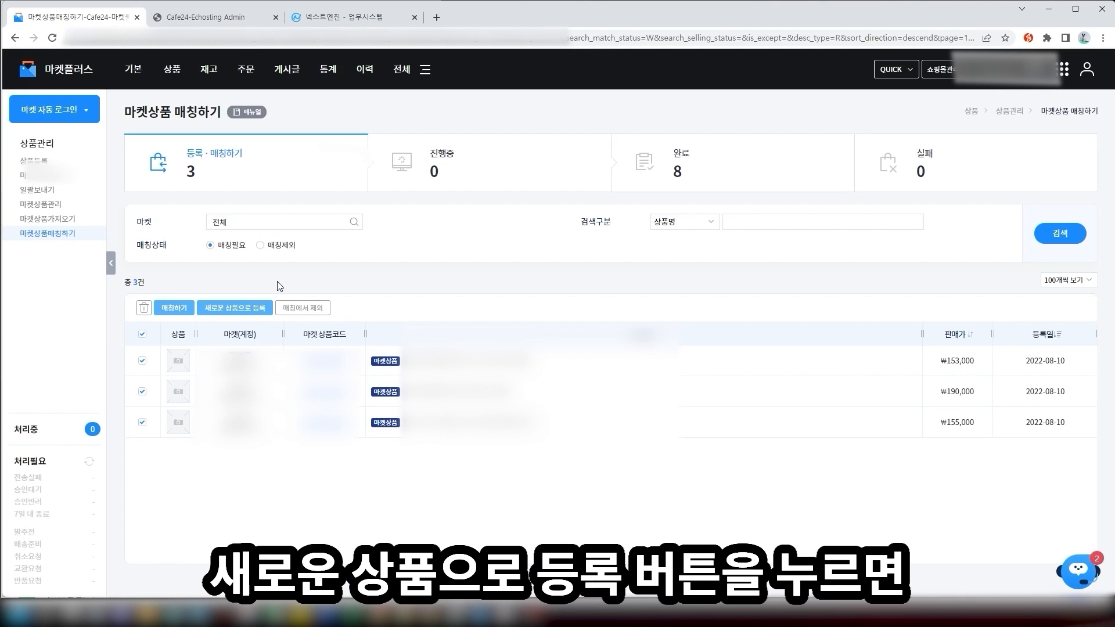
Filter by the 진행중 card, then the 완료 card to list the 8 completed products
click(434, 171)
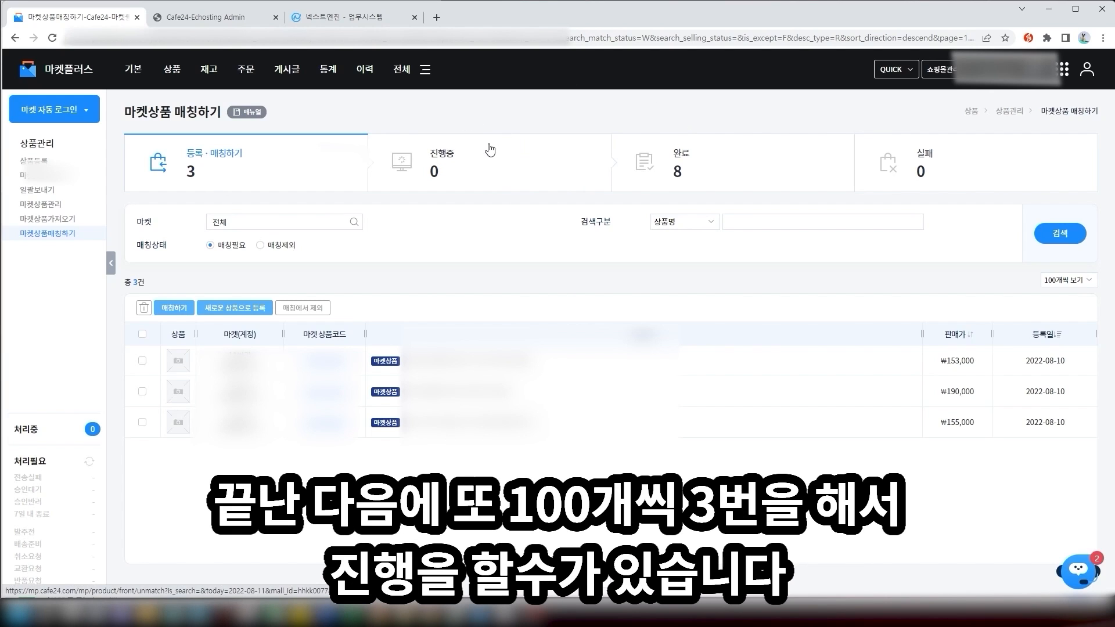
click(792, 171)
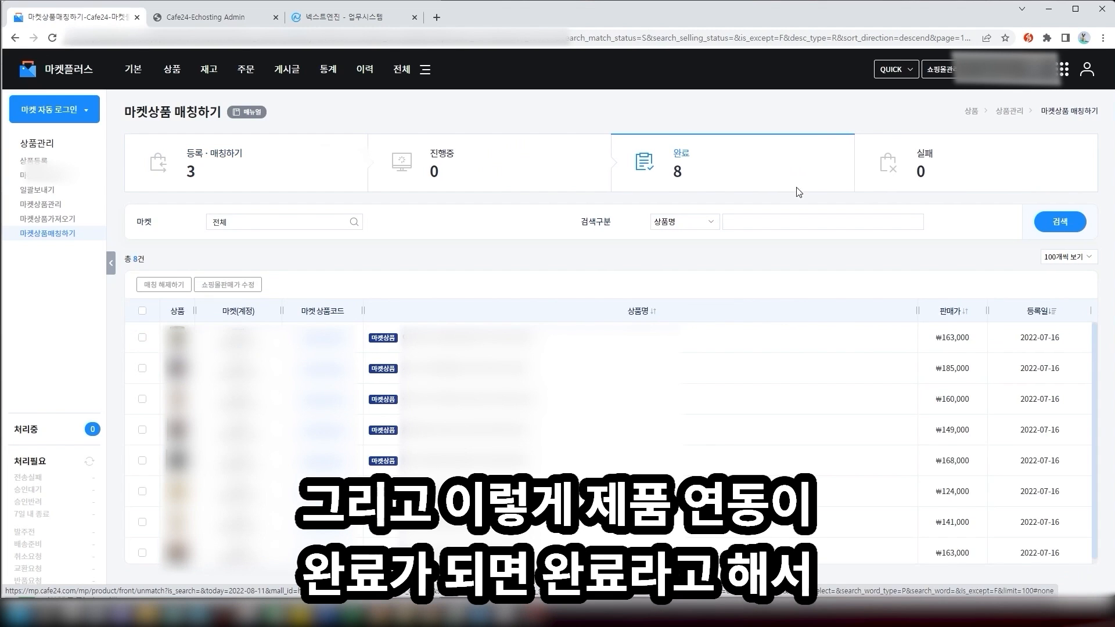
scroll(464, 418, down, 2)
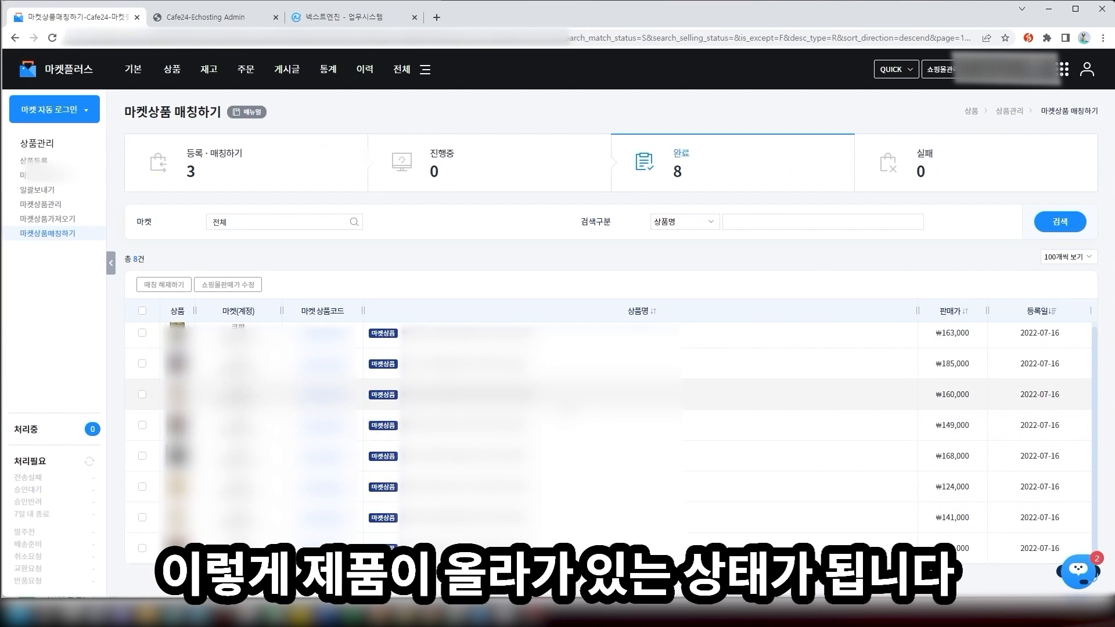
In Next Engine, open [2]쇼핑몰관리(지원) and view, then close, the 위메프 settings
click(340, 8)
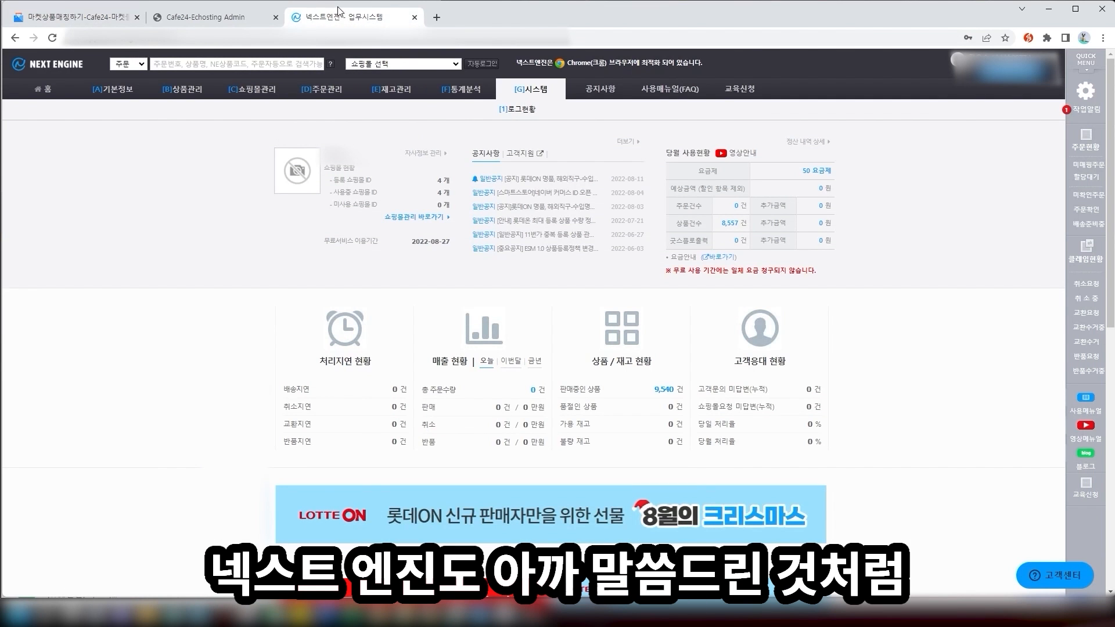
mouse_move(111, 89)
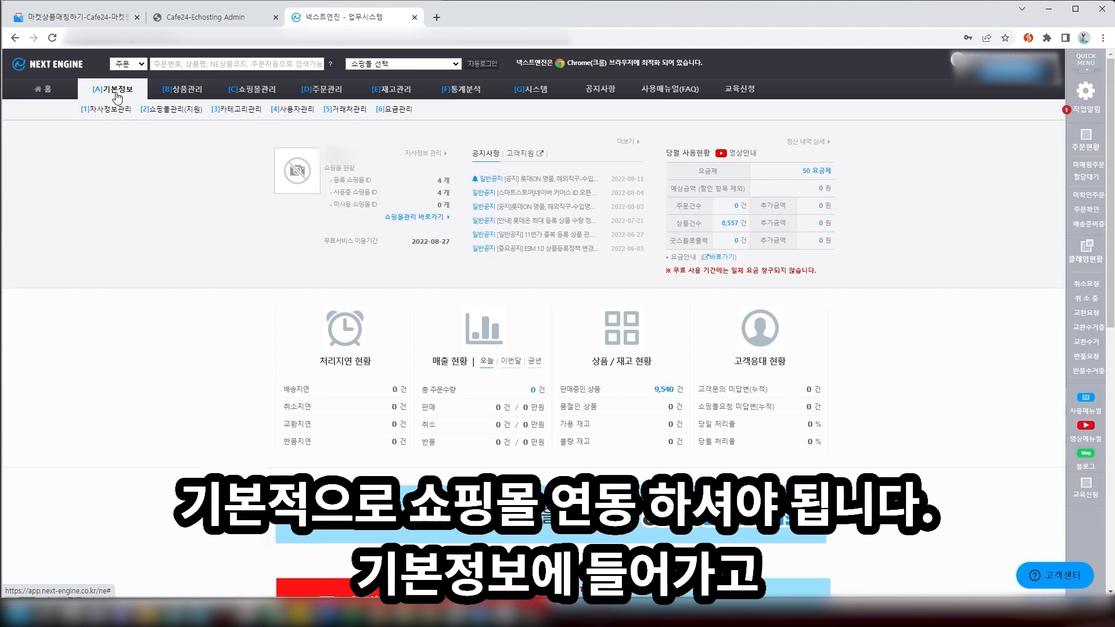
click(177, 114)
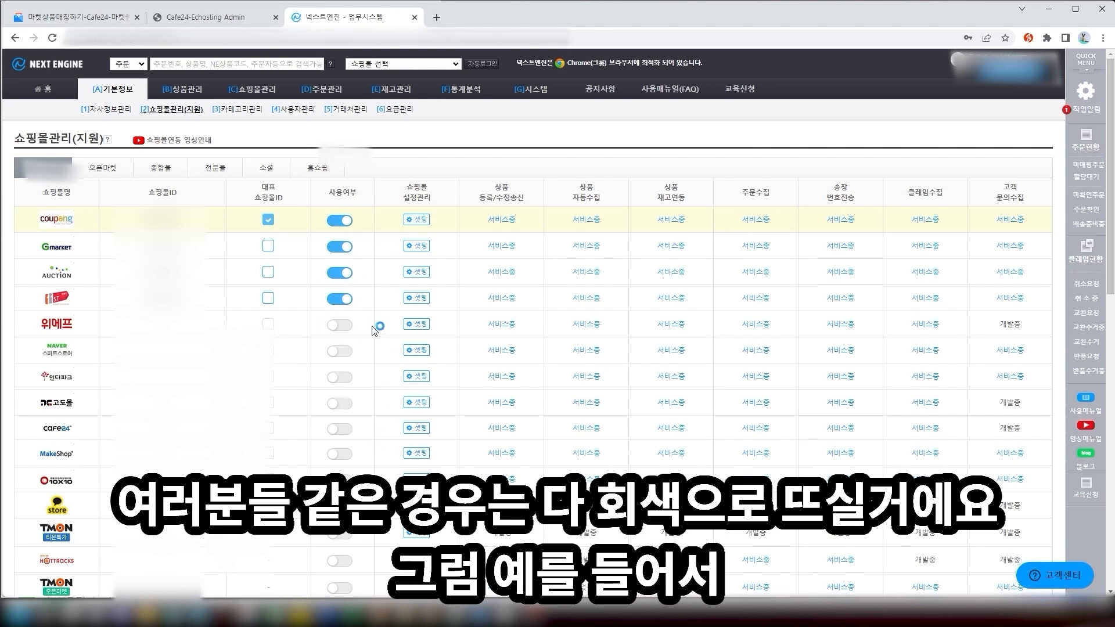
click(429, 325)
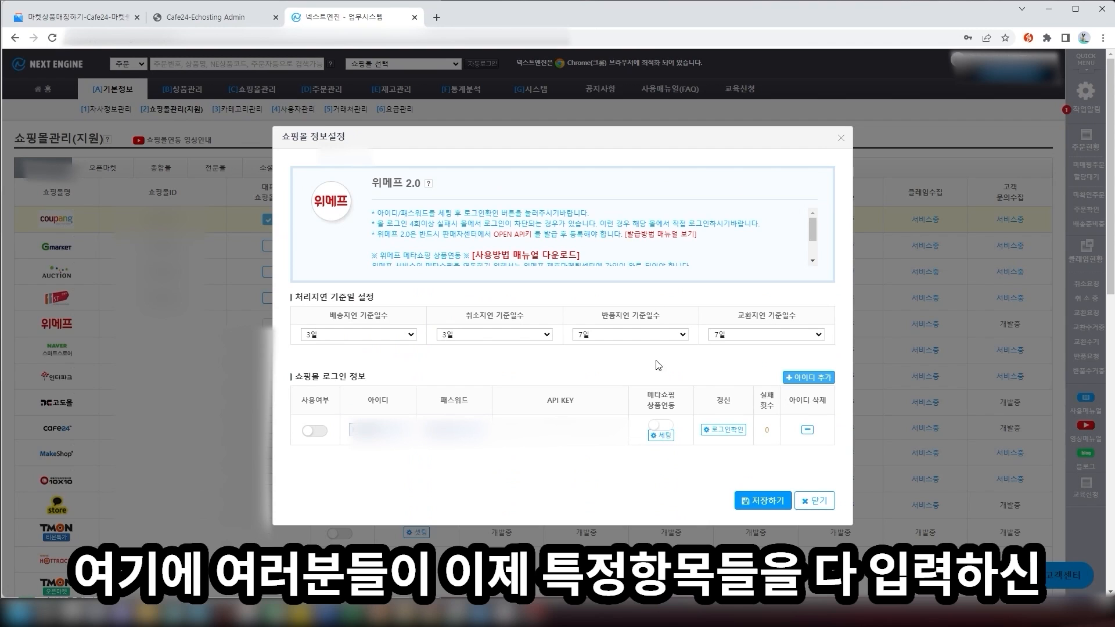
click(815, 502)
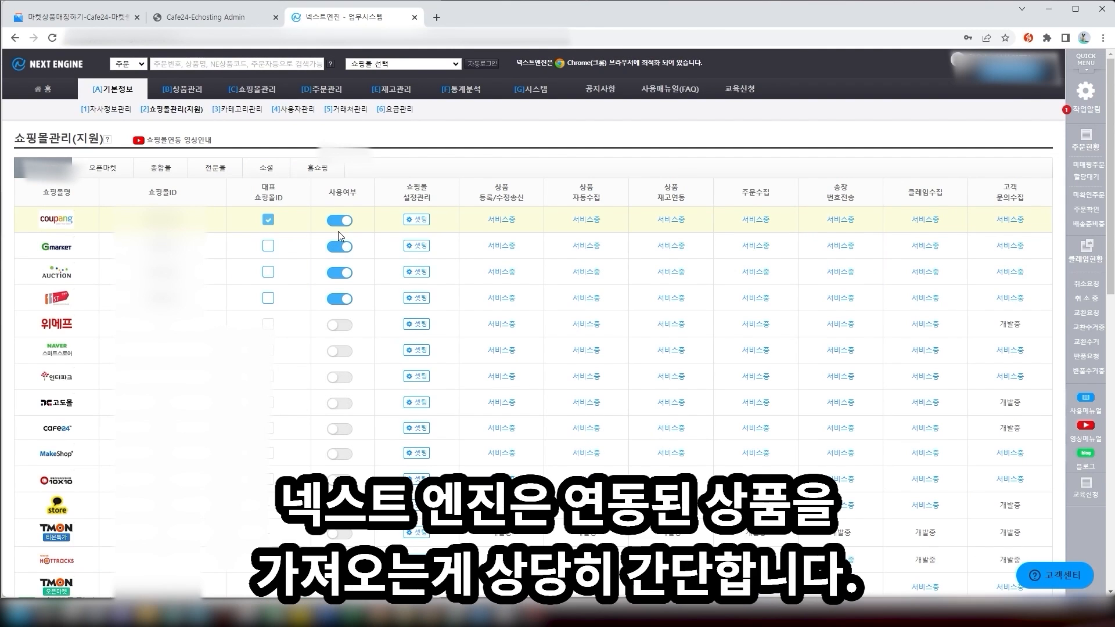
mouse_move(193, 93)
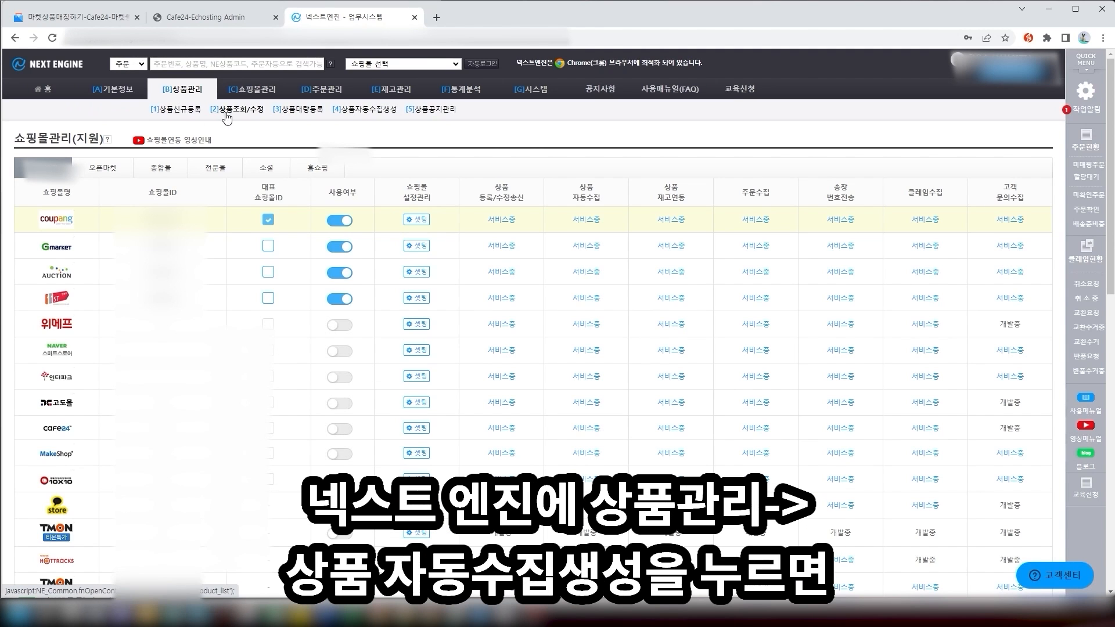
Open [4]상품자동수집생성 and set the collection mall (수집대상몰) to 쿠팡
click(351, 111)
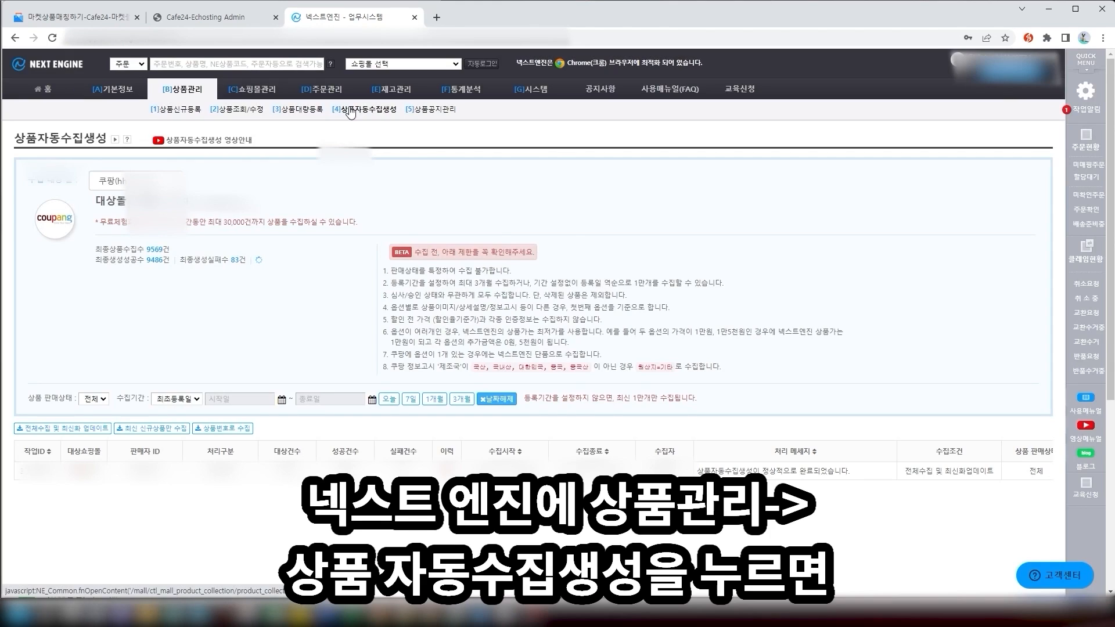
click(180, 180)
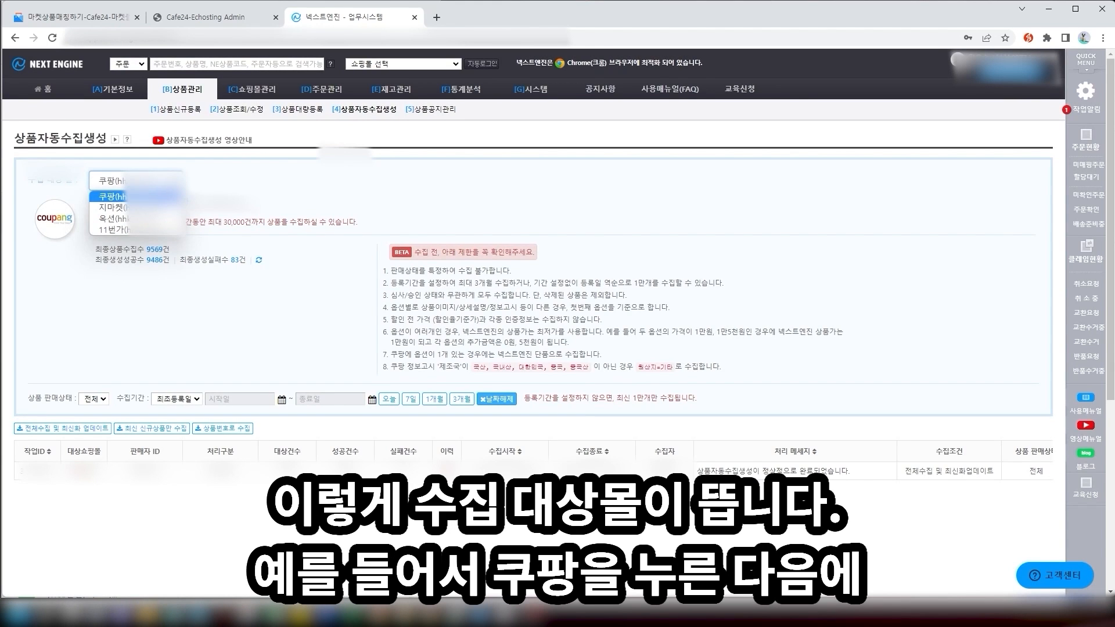
click(175, 181)
click(174, 181)
click(160, 197)
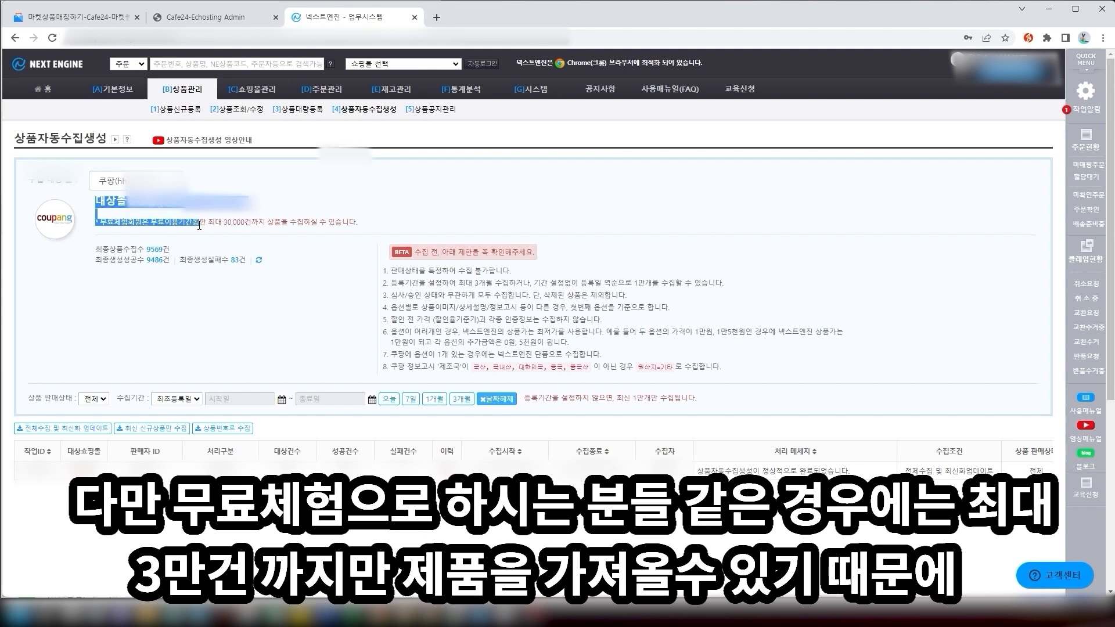
Highlight the 30,000-item collection limit notice, then return to the Cafe24 matching page
drag(207, 222, 357, 222)
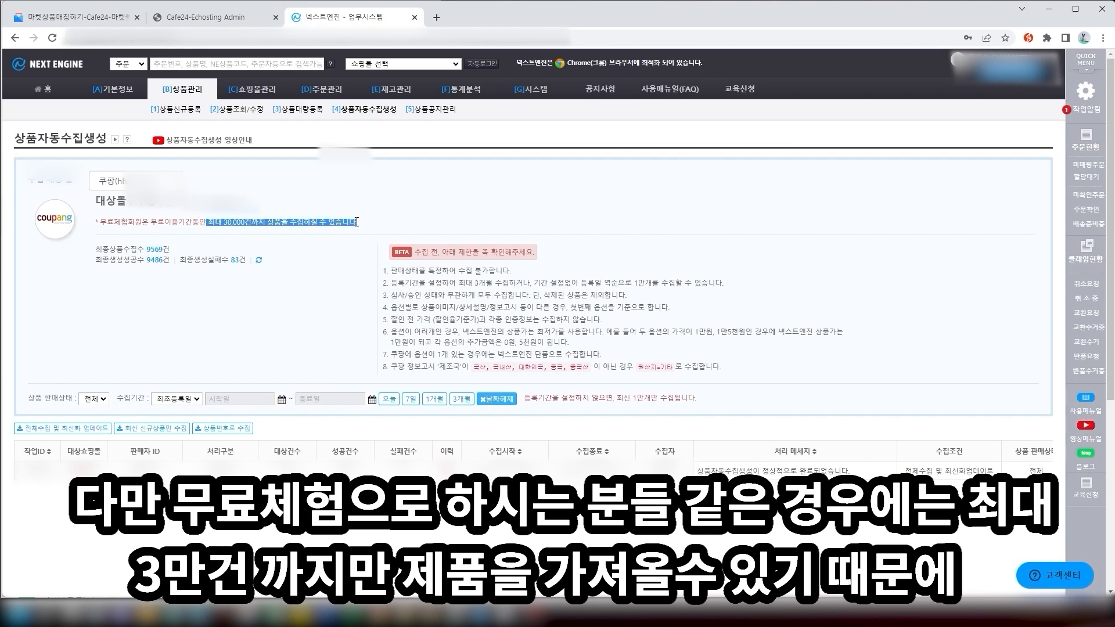
click(366, 226)
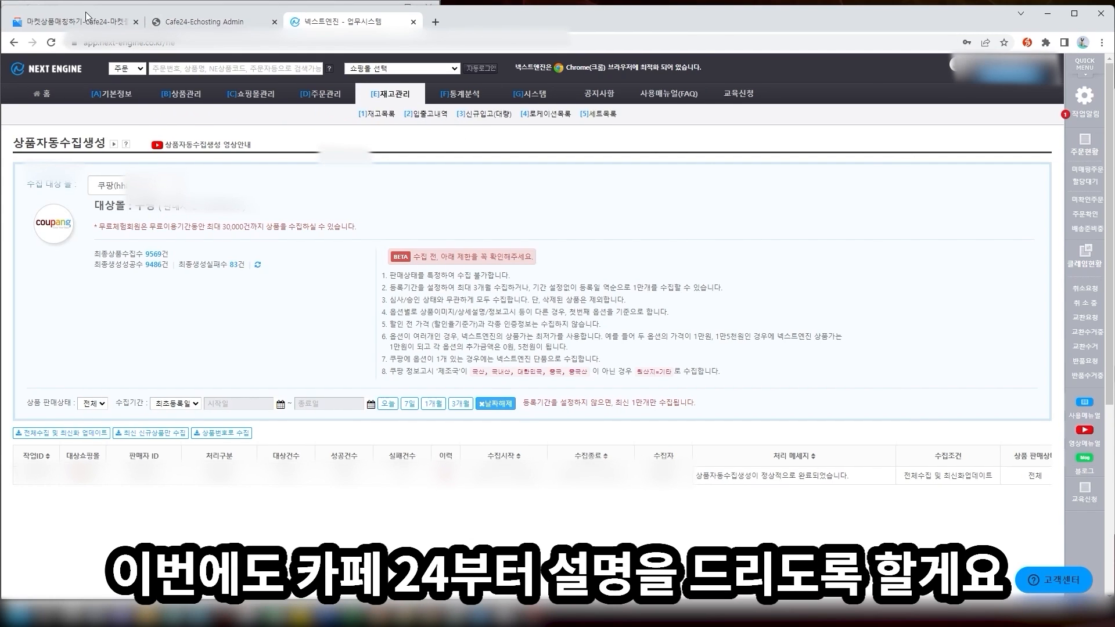
click(86, 12)
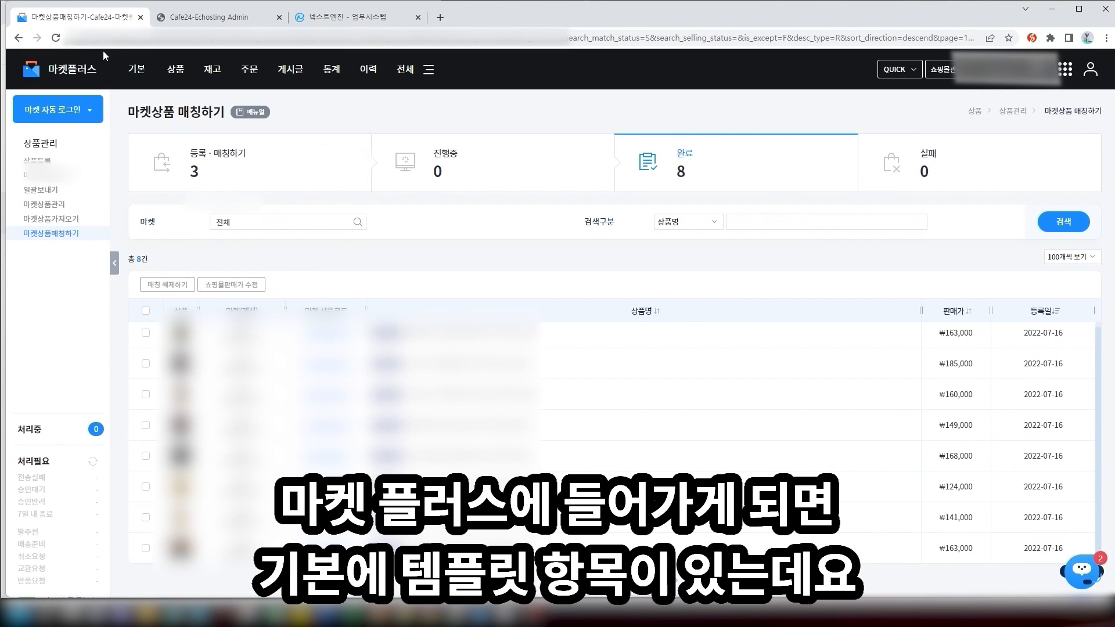
Start a new template under 기본 > 템플릿 for the 11번가 market account
click(137, 69)
click(133, 220)
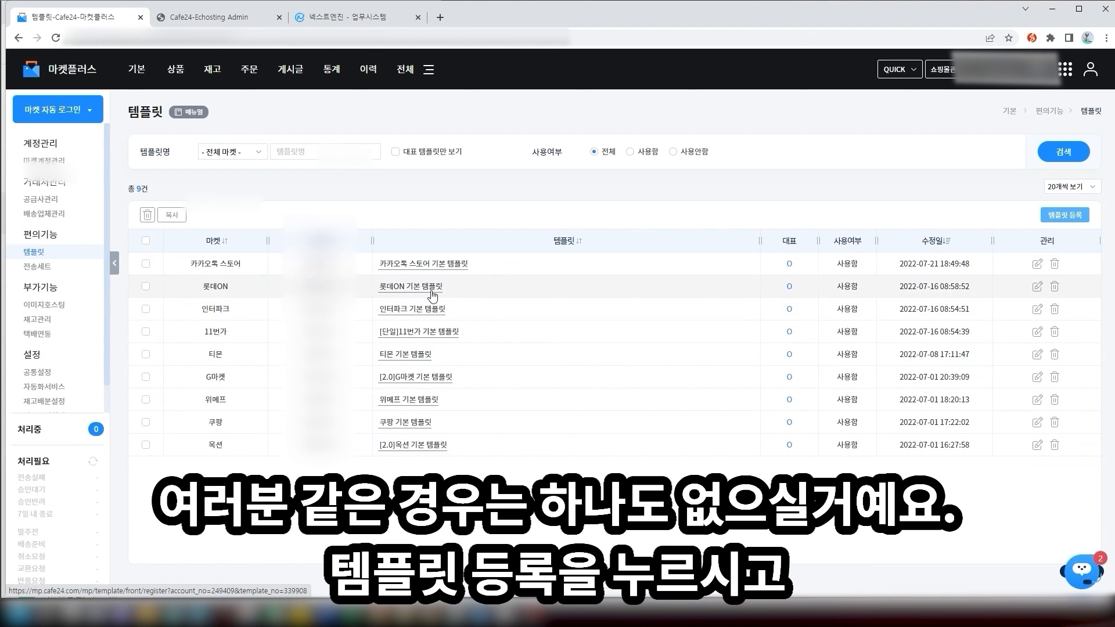
click(1068, 218)
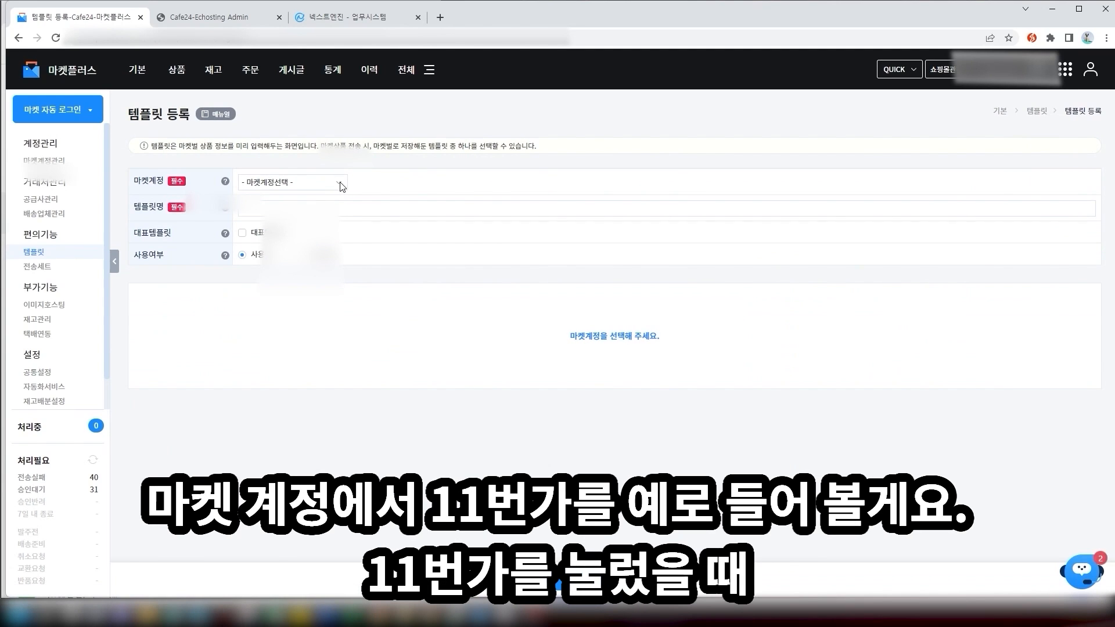
click(340, 182)
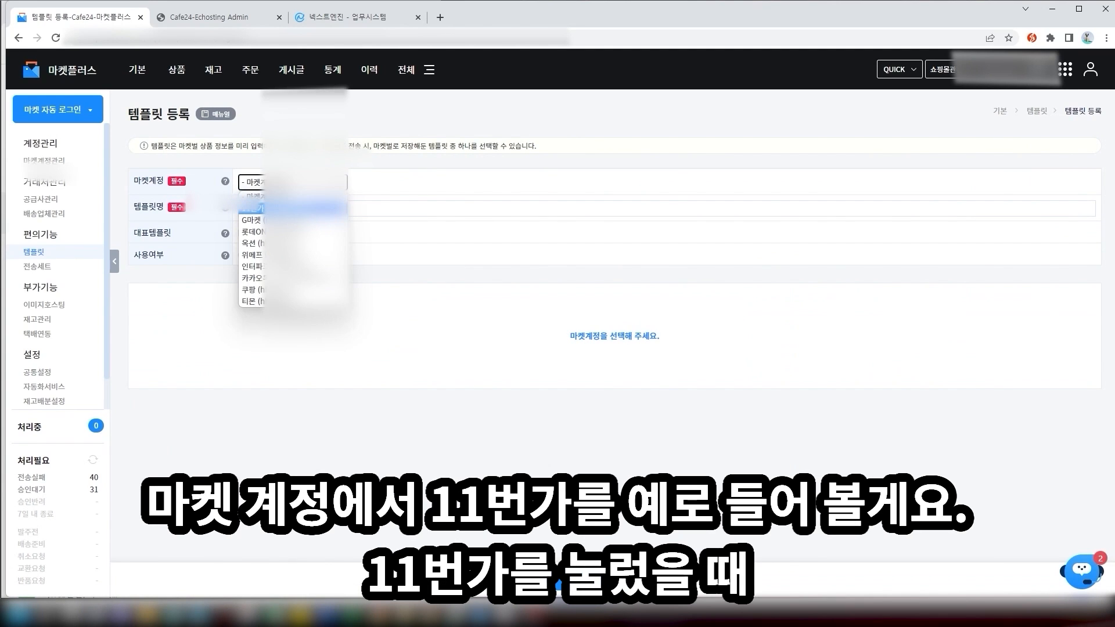
click(273, 208)
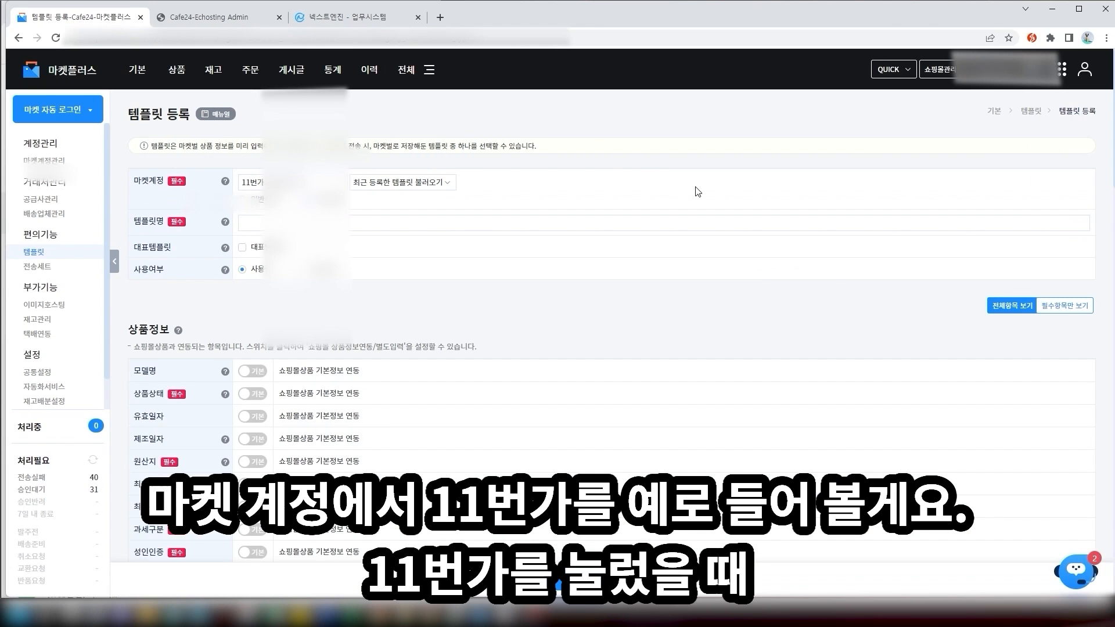
Scroll through the template's product, return/exchange shipping and additional-info fields
scroll(701, 192, down, 1)
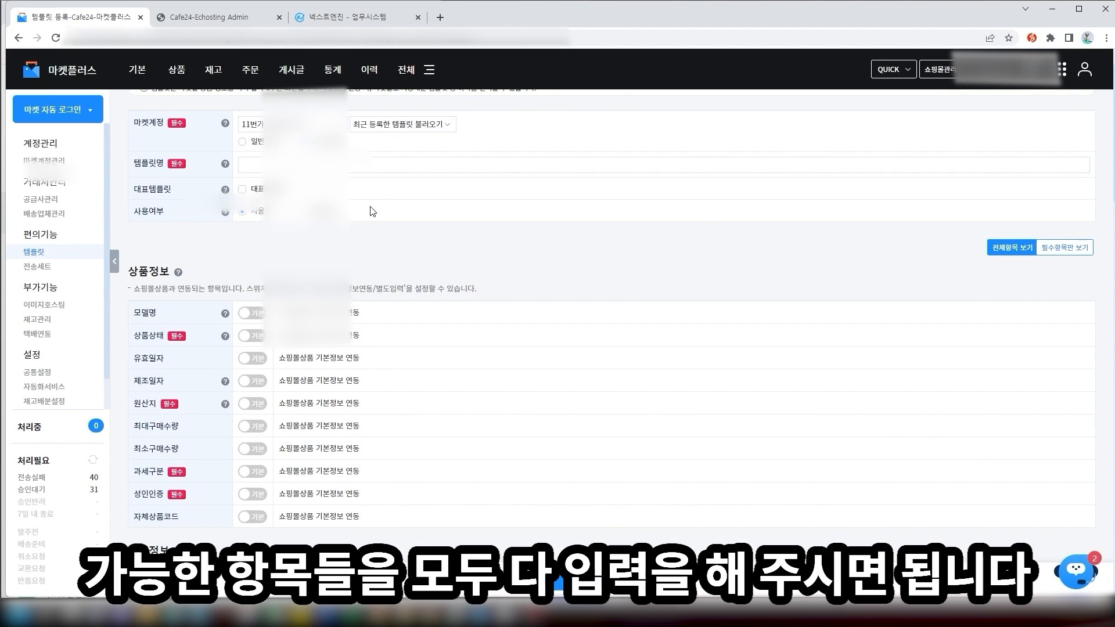
scroll(375, 223, down, 1)
scroll(375, 223, down, 9)
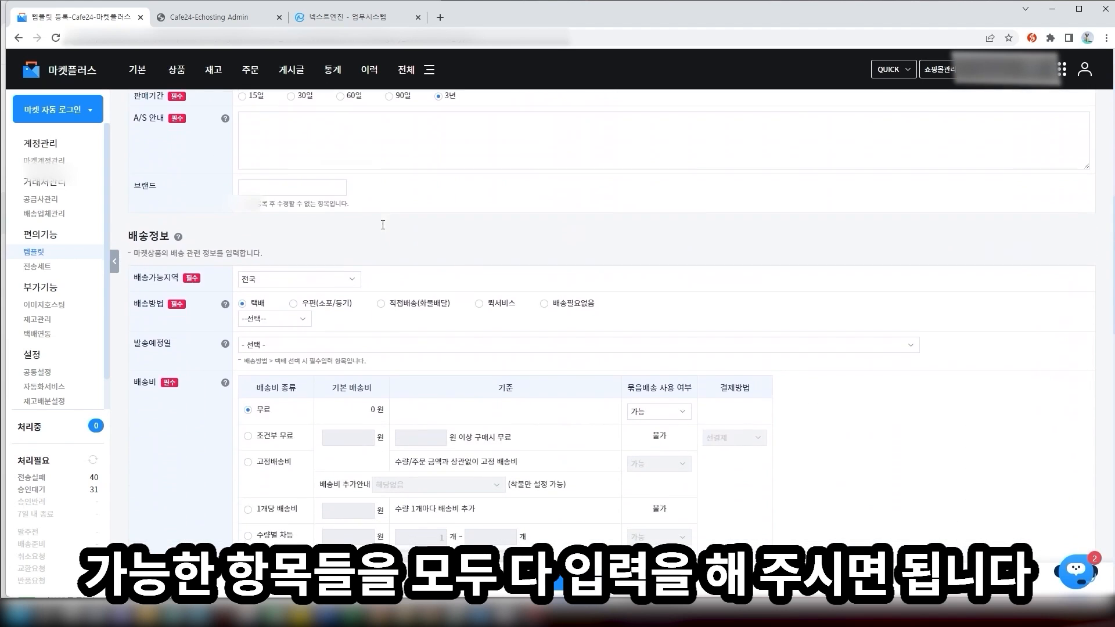
scroll(346, 273, down, 7)
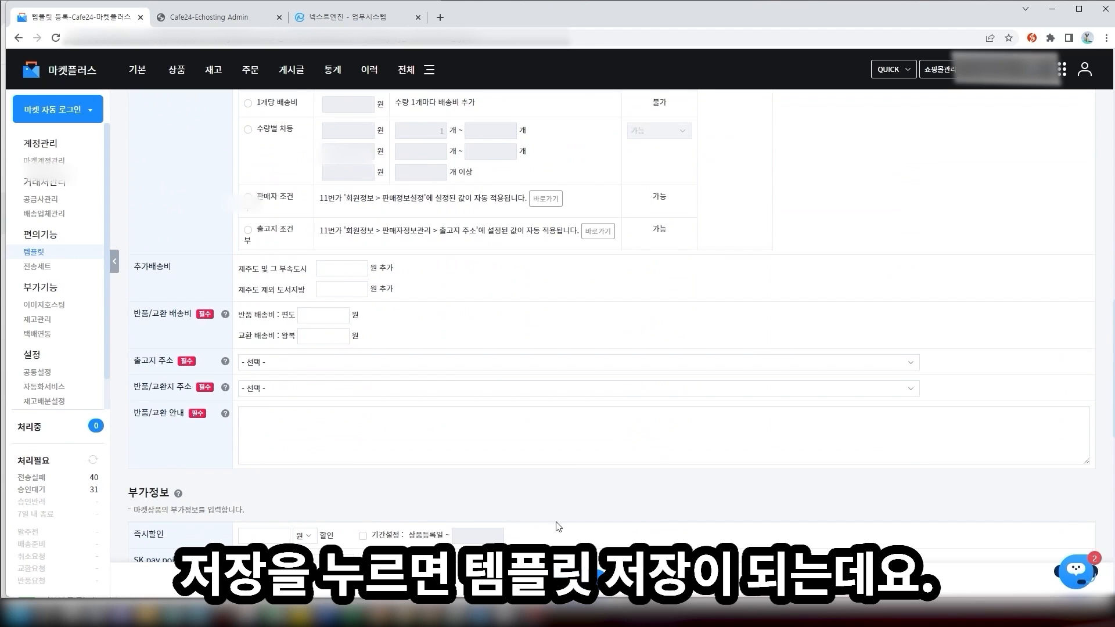
scroll(558, 527, down, 3)
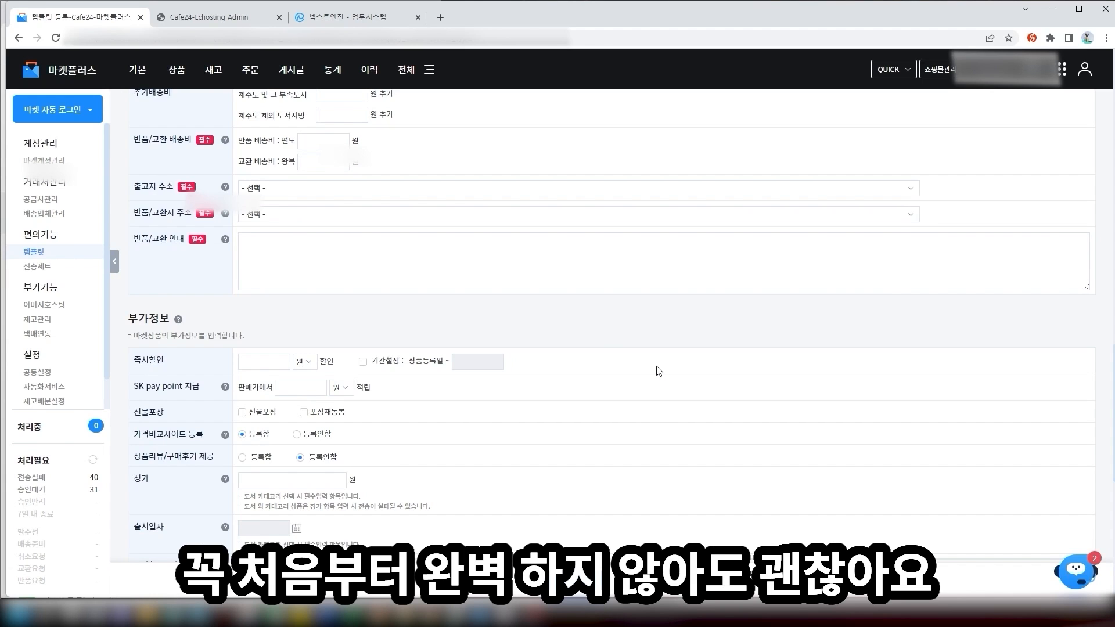
mouse_move(177, 70)
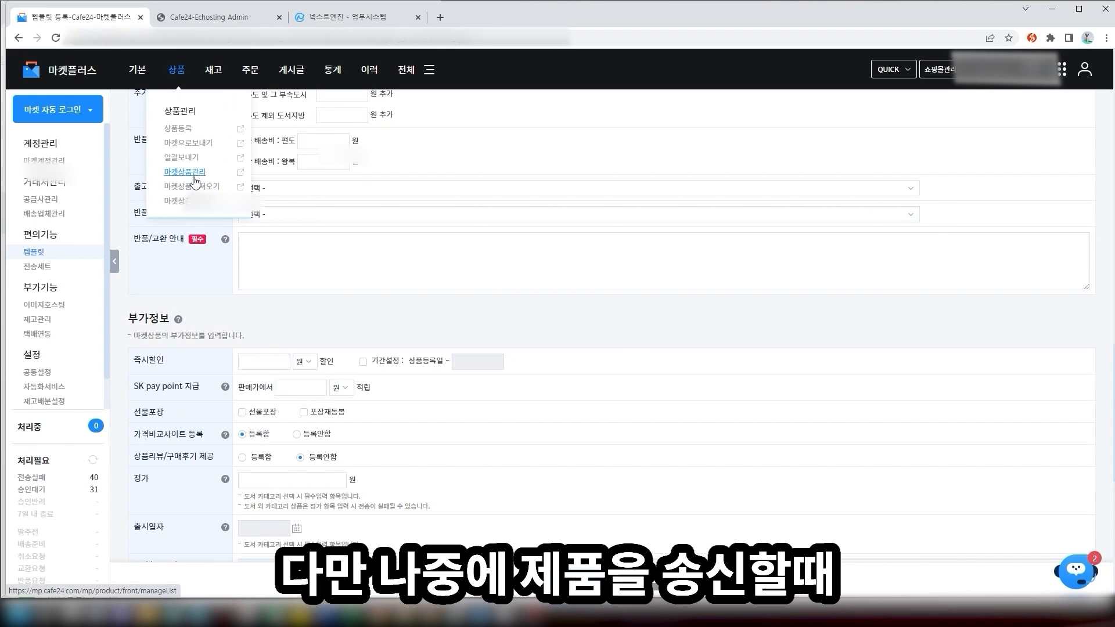
Open 마켓상품관리, reload it, and show 100 products per page
click(198, 179)
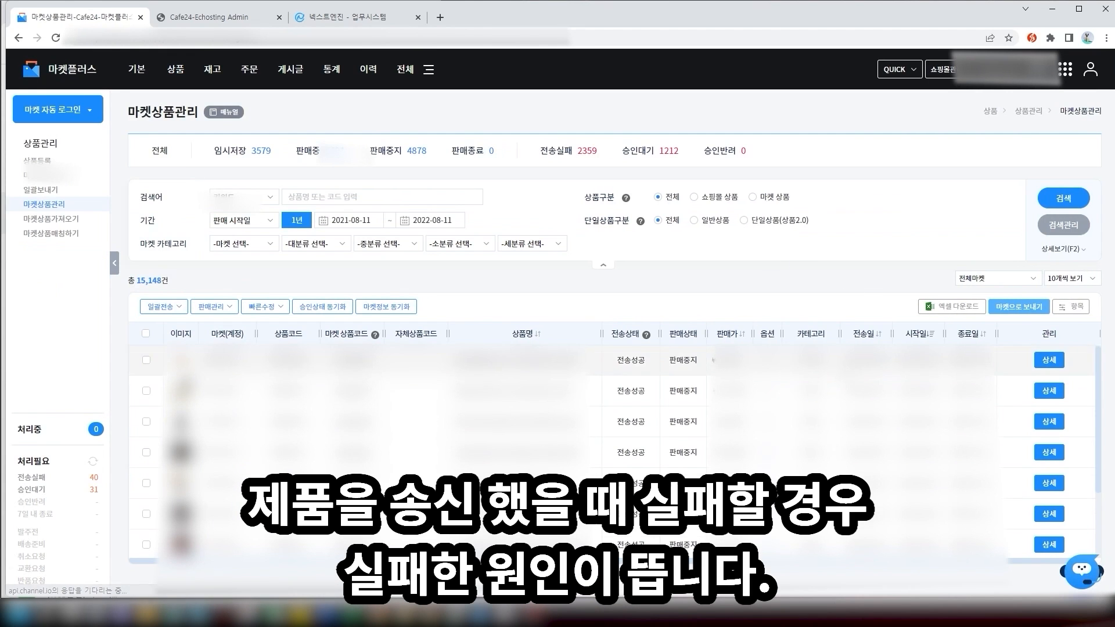
click(61, 205)
click(1073, 283)
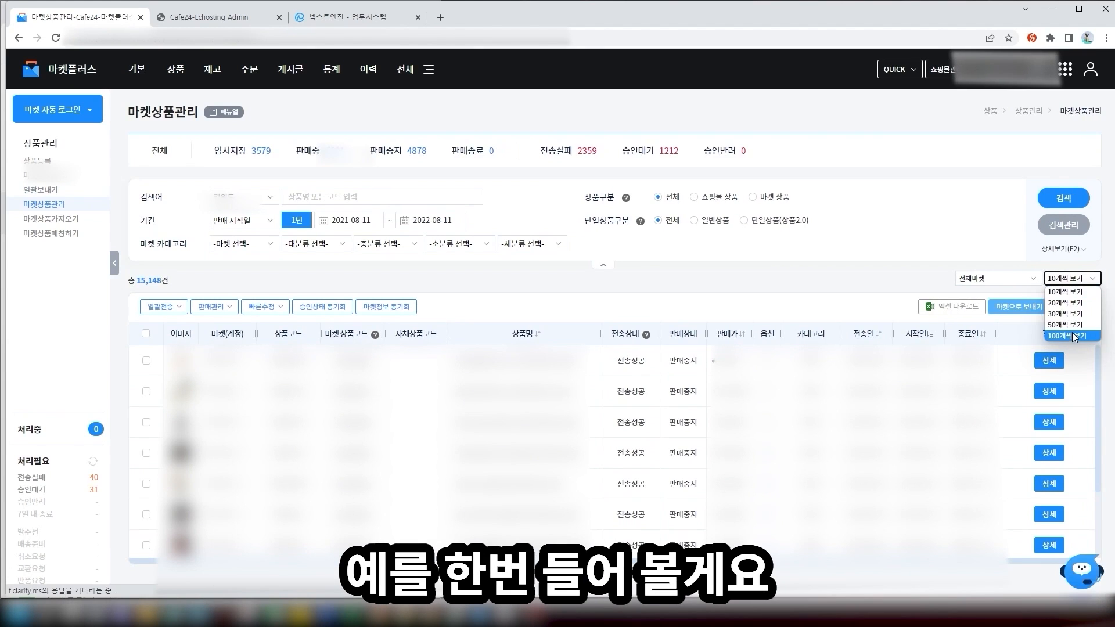
click(1076, 339)
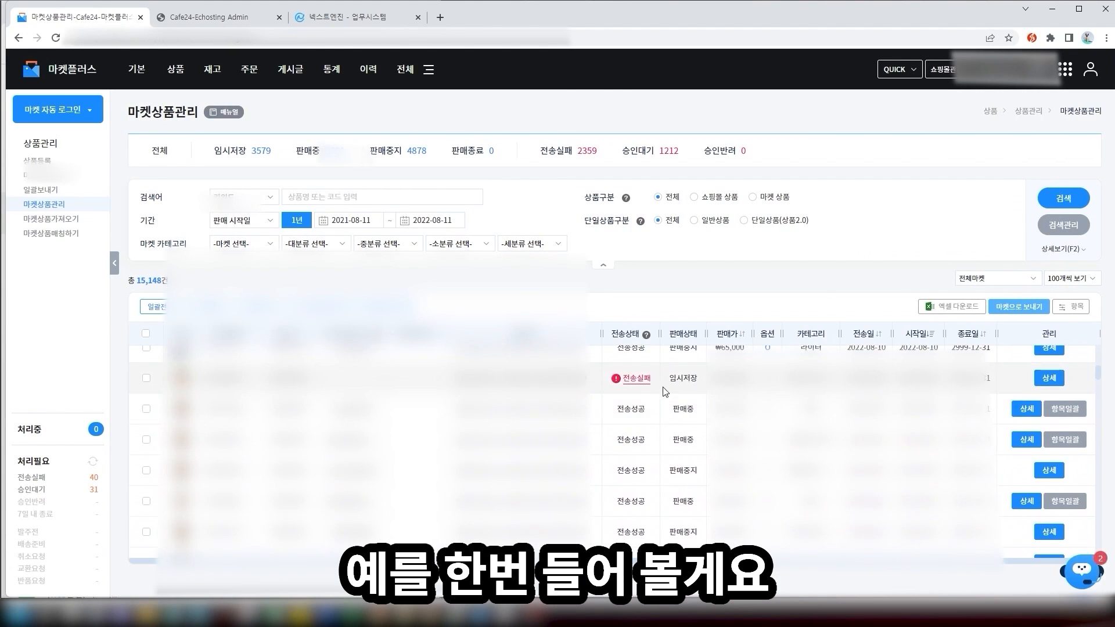
Open a product's 전송실패 send history and highlight the failure reason
click(642, 378)
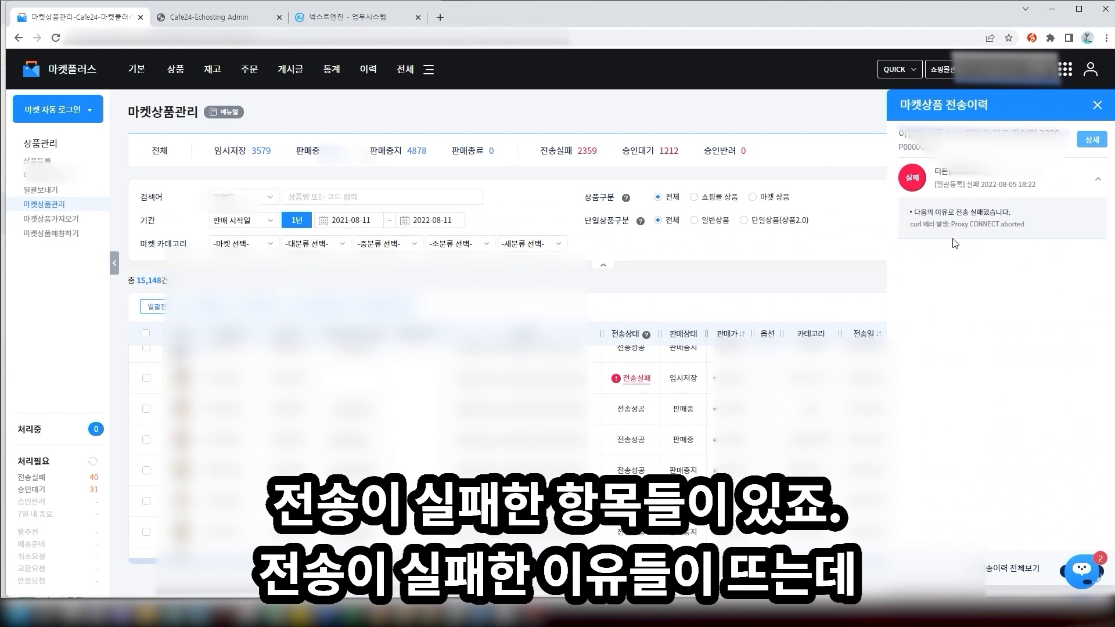
drag(1027, 227, 909, 215)
click(908, 214)
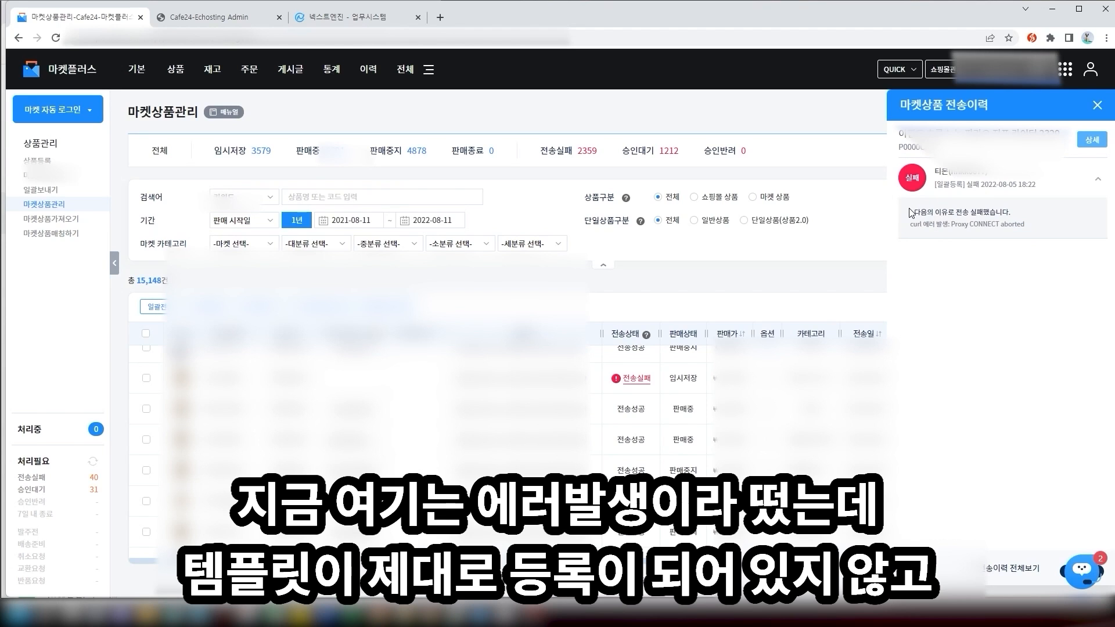
mouse_move(910, 214)
mouse_down()
mouse_move(1037, 228)
mouse_move(915, 212)
mouse_up()
click(1048, 231)
click(912, 212)
click(1038, 227)
click(916, 213)
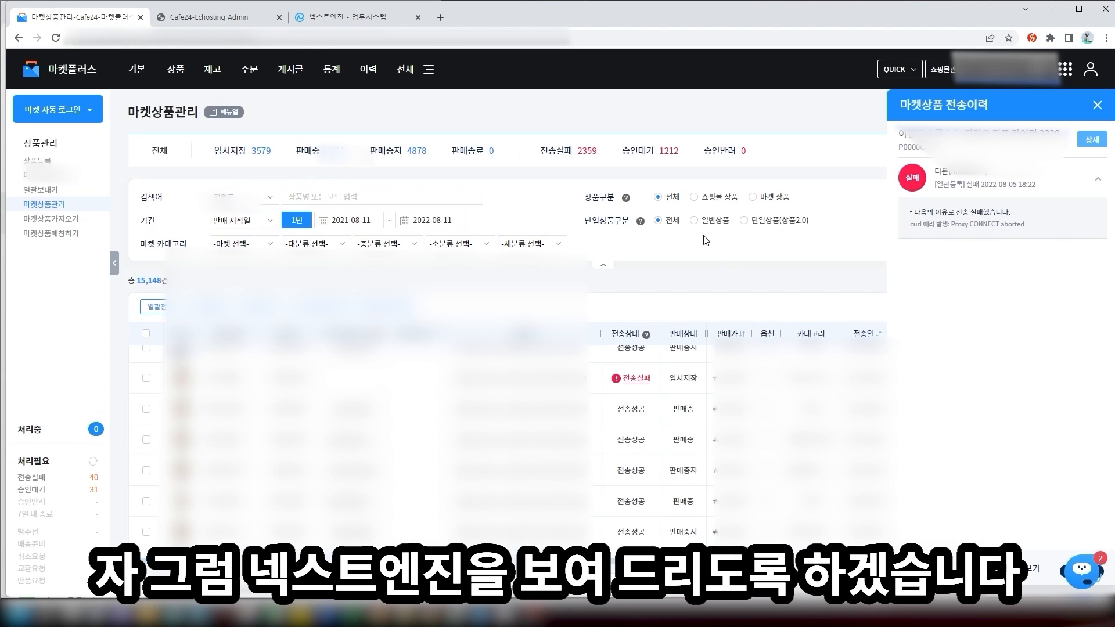
In Next Engine's 상품템플릿관리, filter to 11번가 and start a new template
click(359, 16)
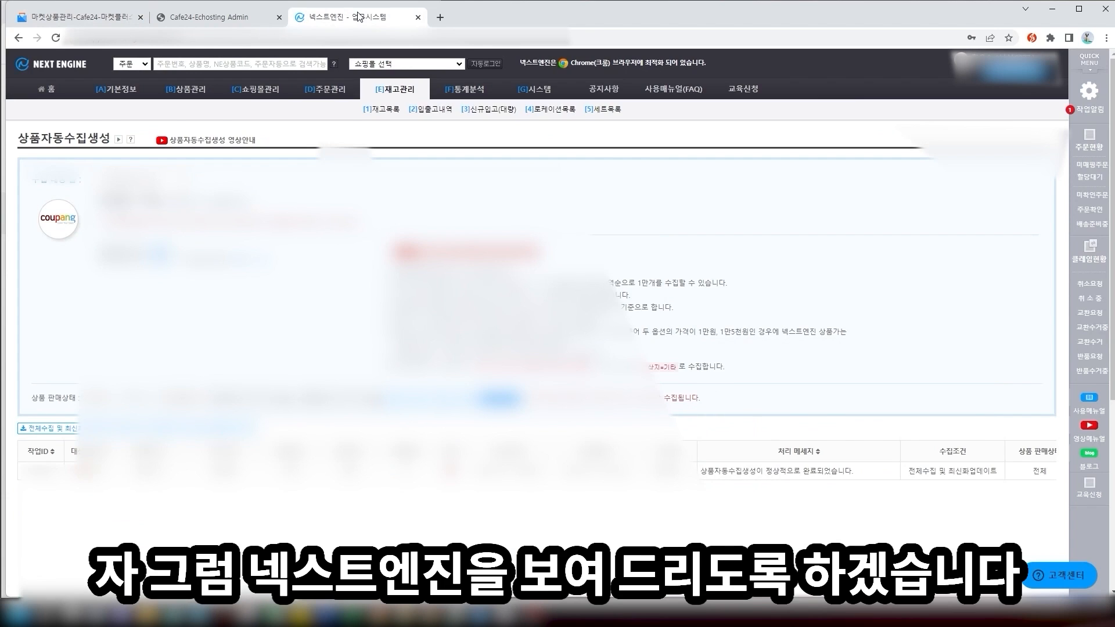
mouse_move(254, 93)
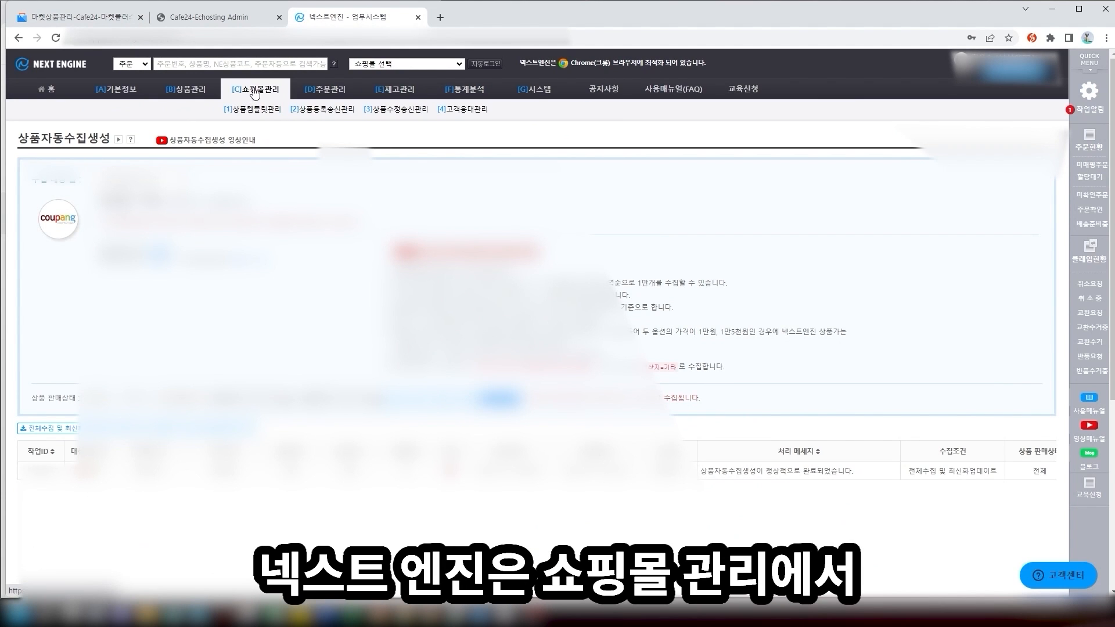
click(256, 109)
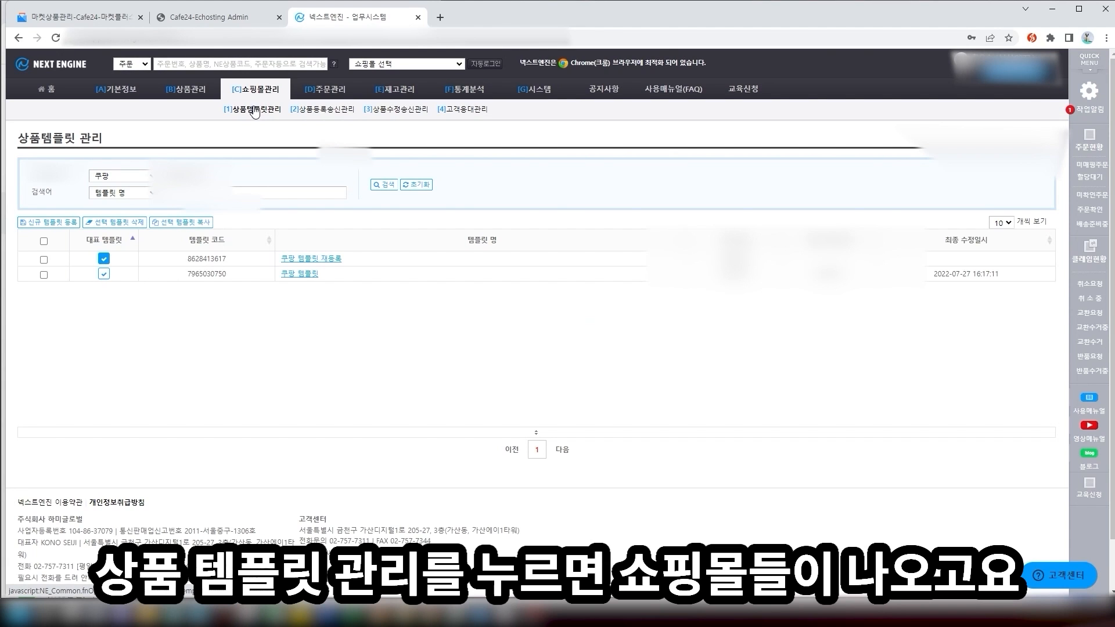
click(119, 176)
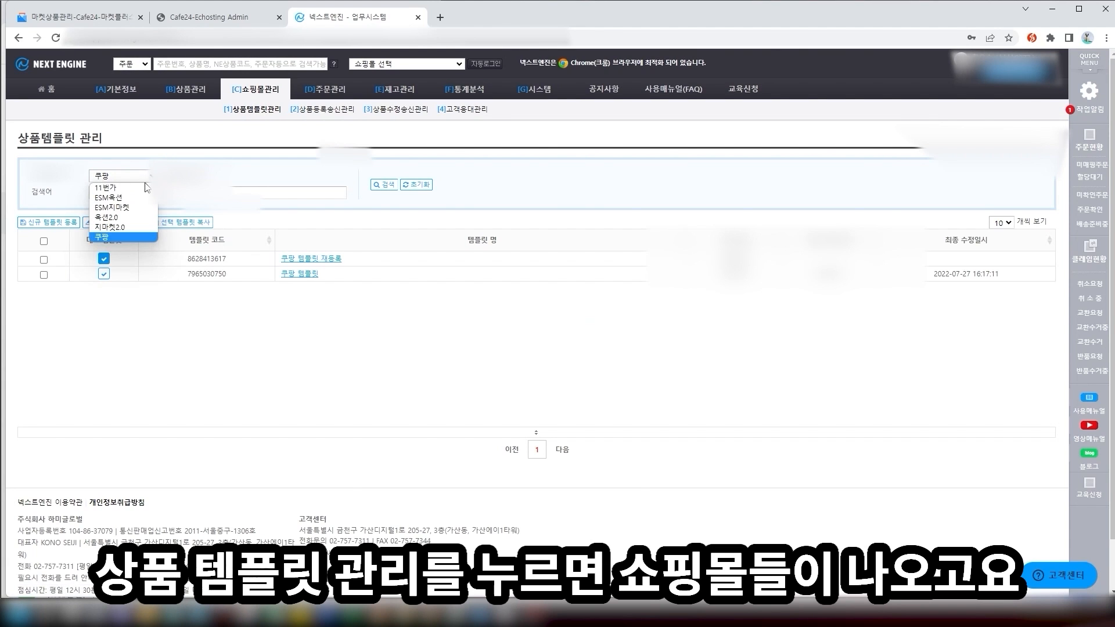
click(119, 237)
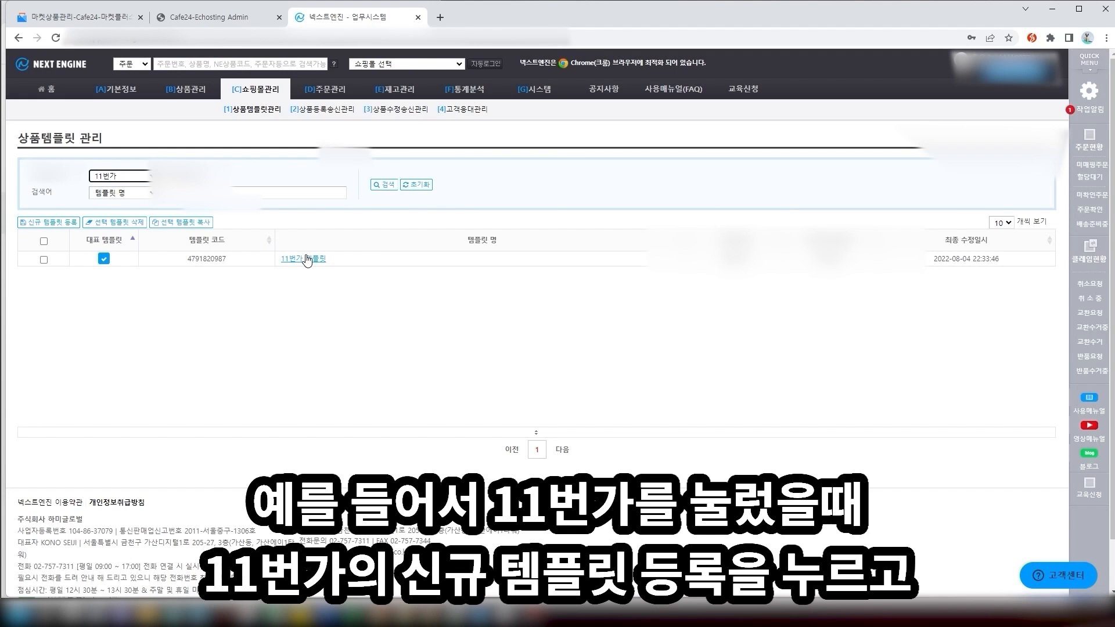
click(37, 231)
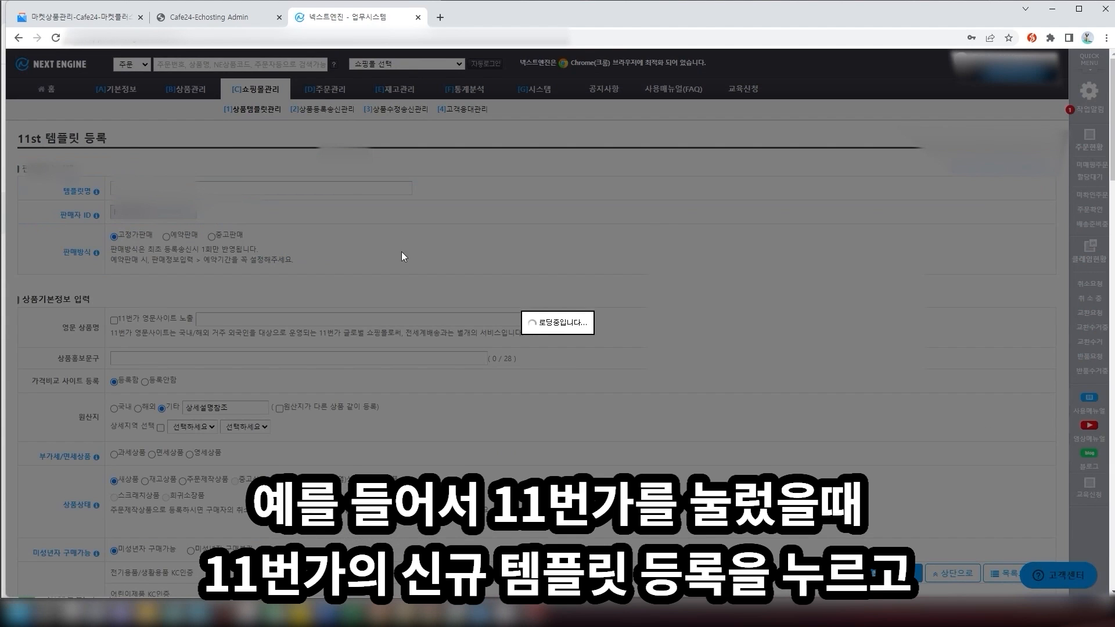
Scroll through the new template form, then go to 상품등록송신관리
scroll(518, 224, down, 3)
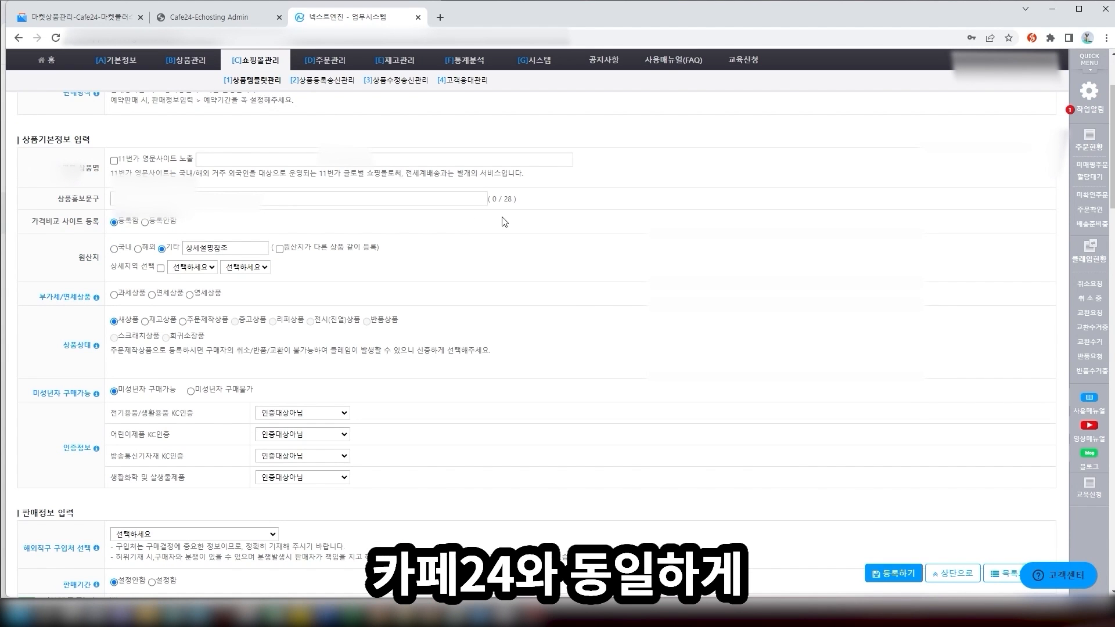
scroll(436, 253, down, 15)
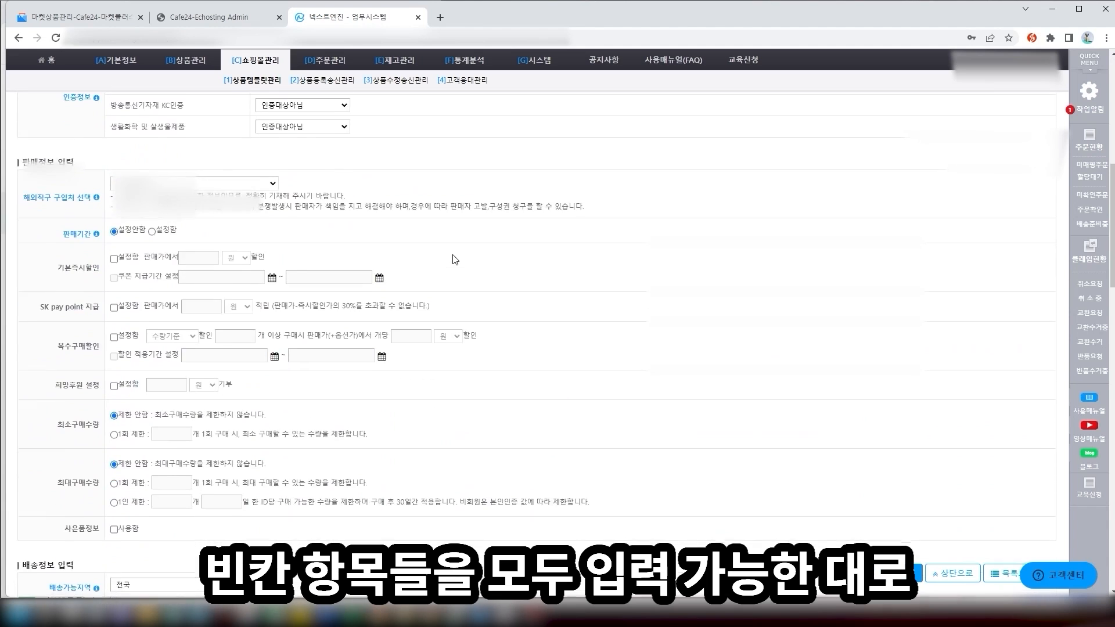
scroll(454, 259, down, 20)
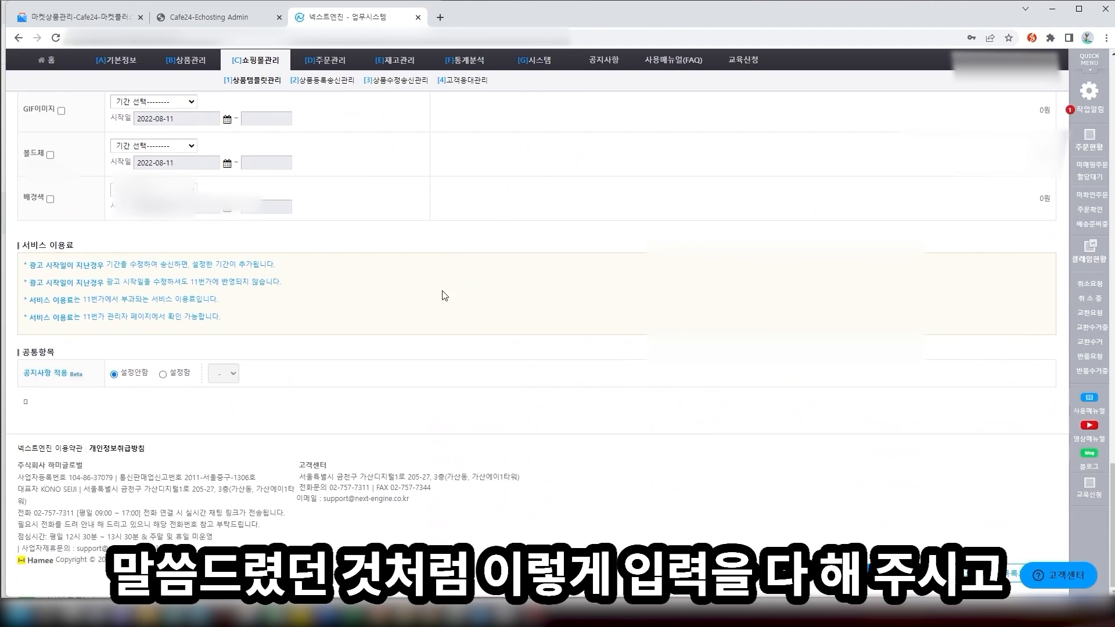
scroll(526, 207, up, 2)
scroll(525, 209, down, 2)
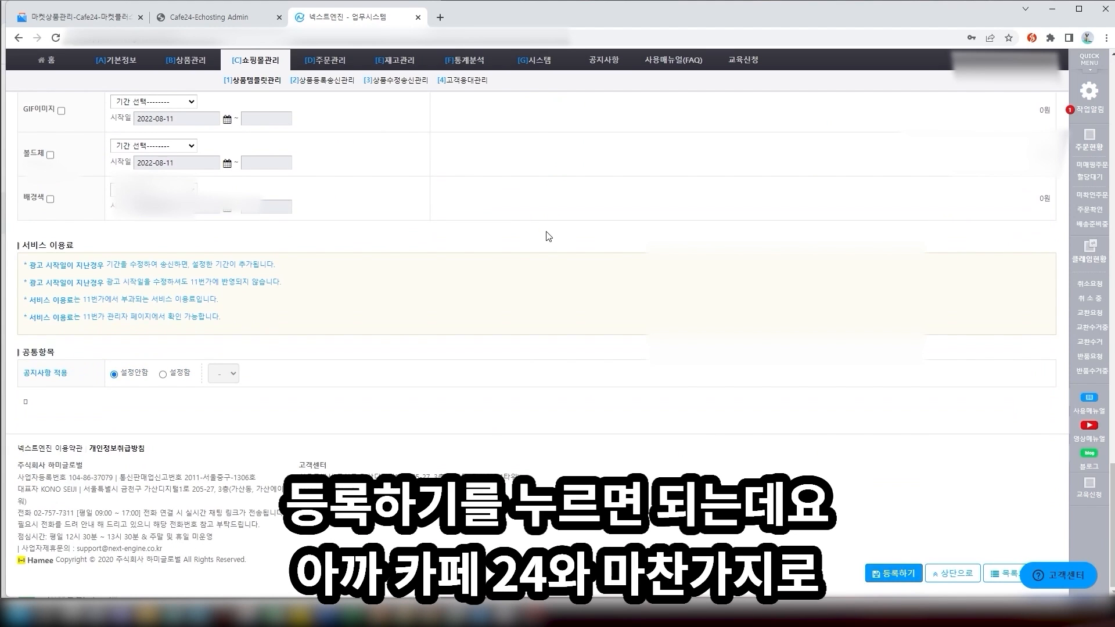
scroll(545, 236, up, 6)
scroll(448, 389, up, 10)
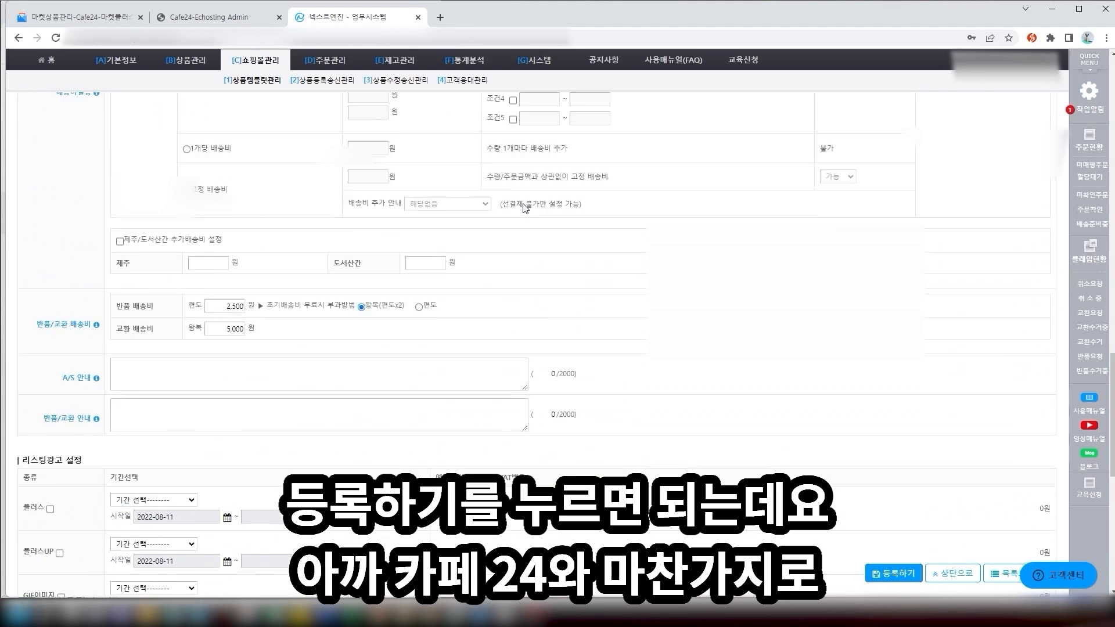
scroll(447, 389, up, 20)
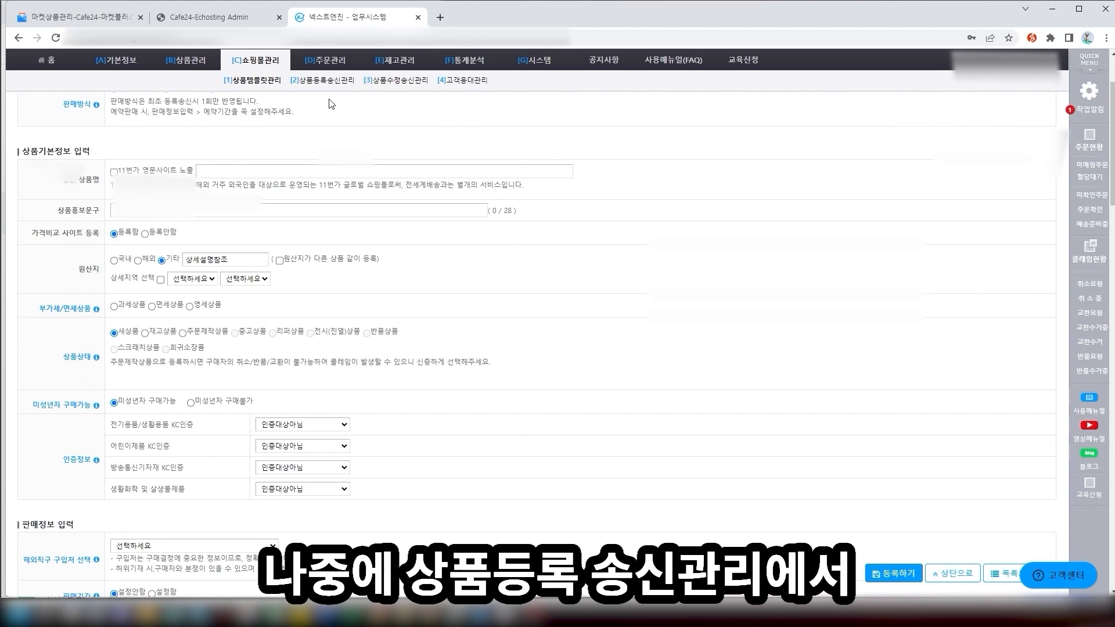
click(331, 82)
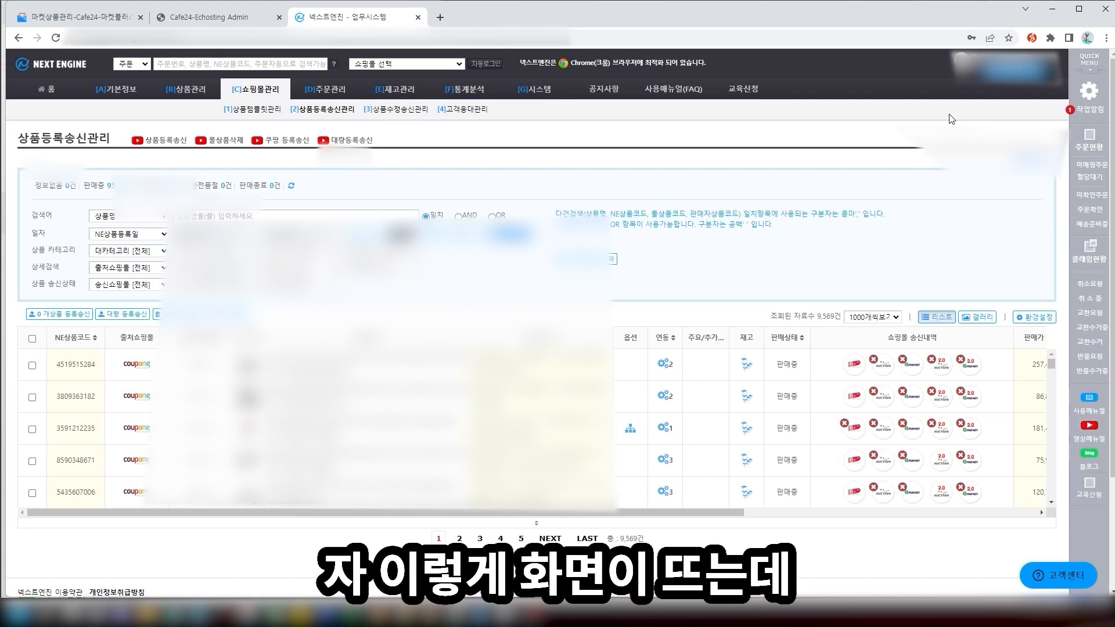
Open the product's 11번가 send-failure history, read the error message, and close it
scroll(897, 233, down, 2)
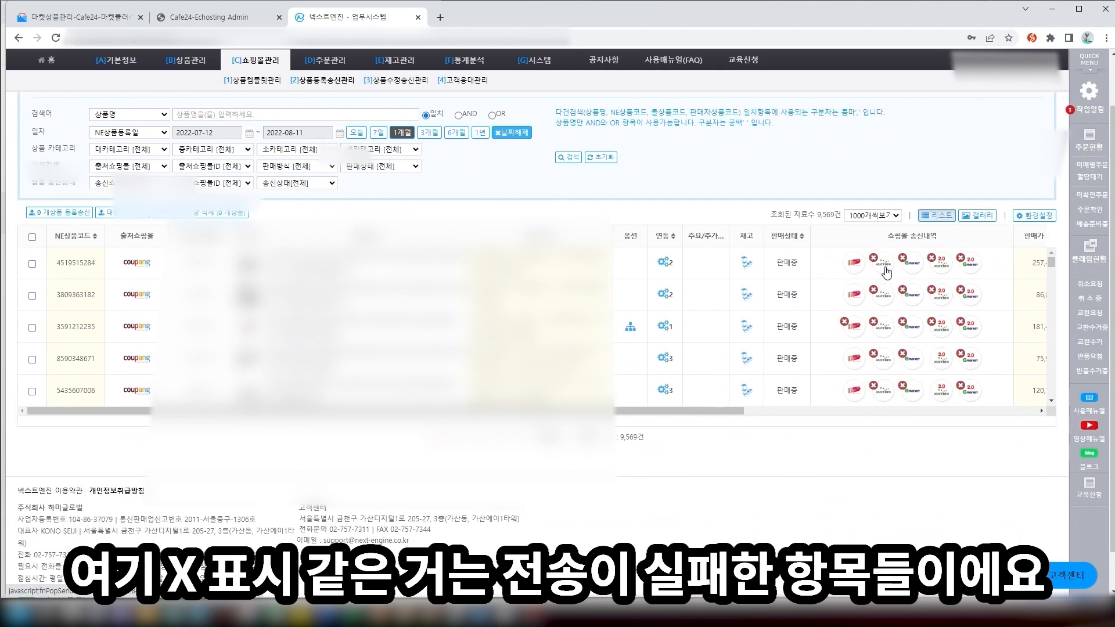
click(861, 325)
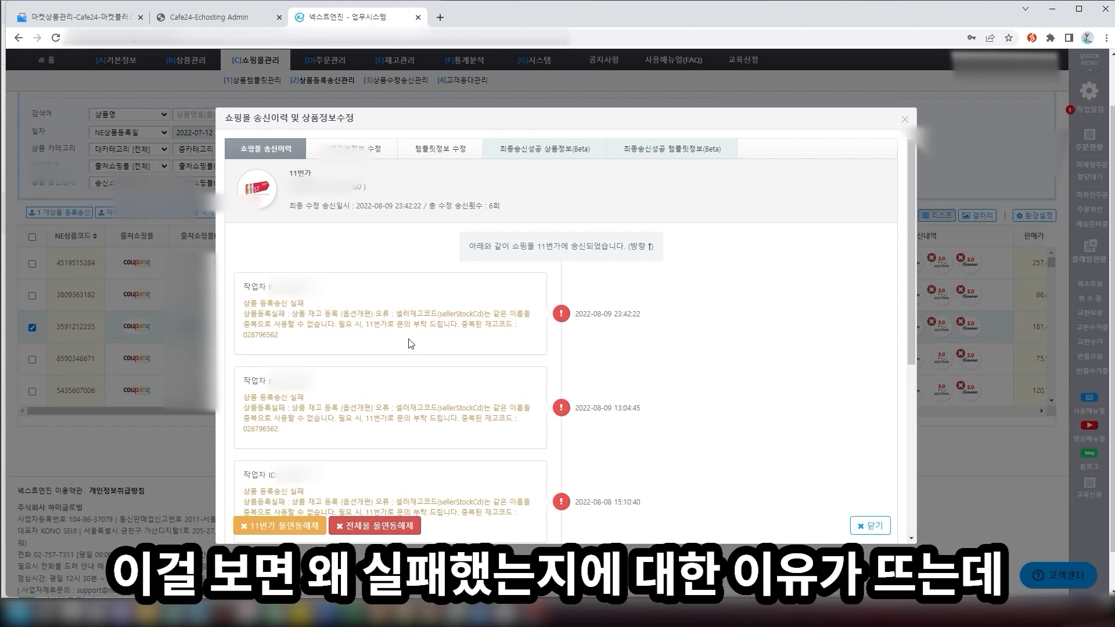
drag(327, 337, 244, 308)
click(244, 308)
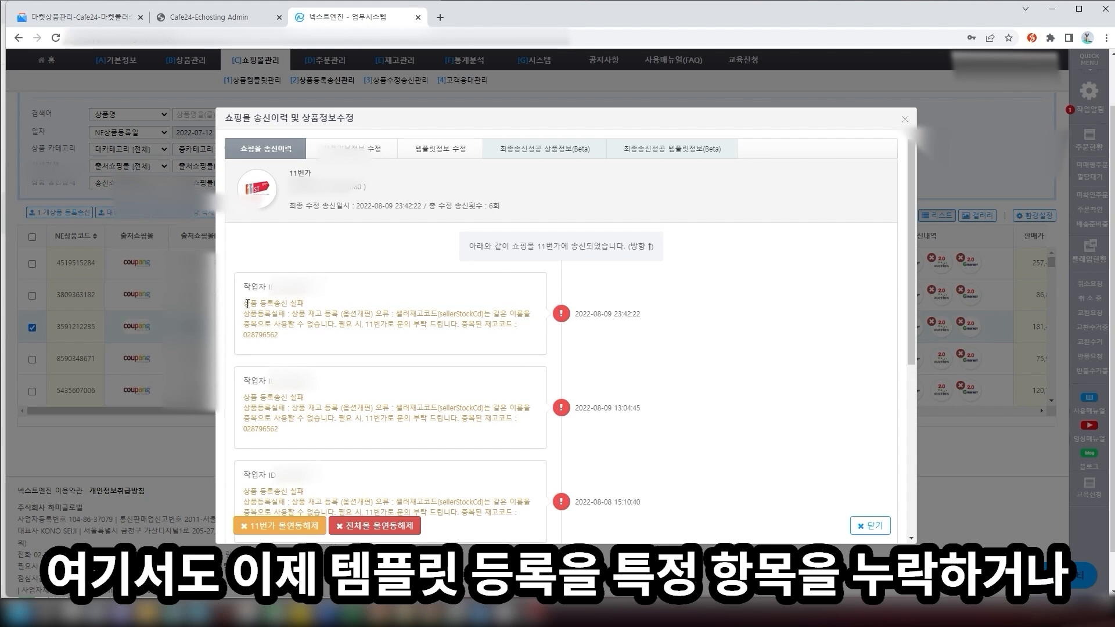
drag(248, 304, 439, 335)
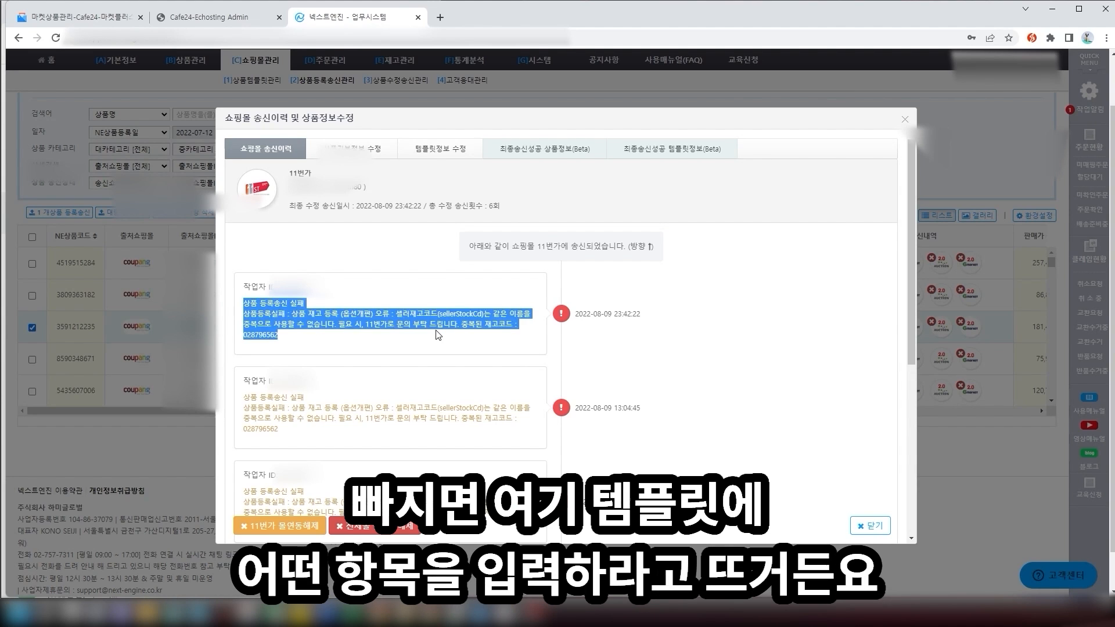
click(438, 335)
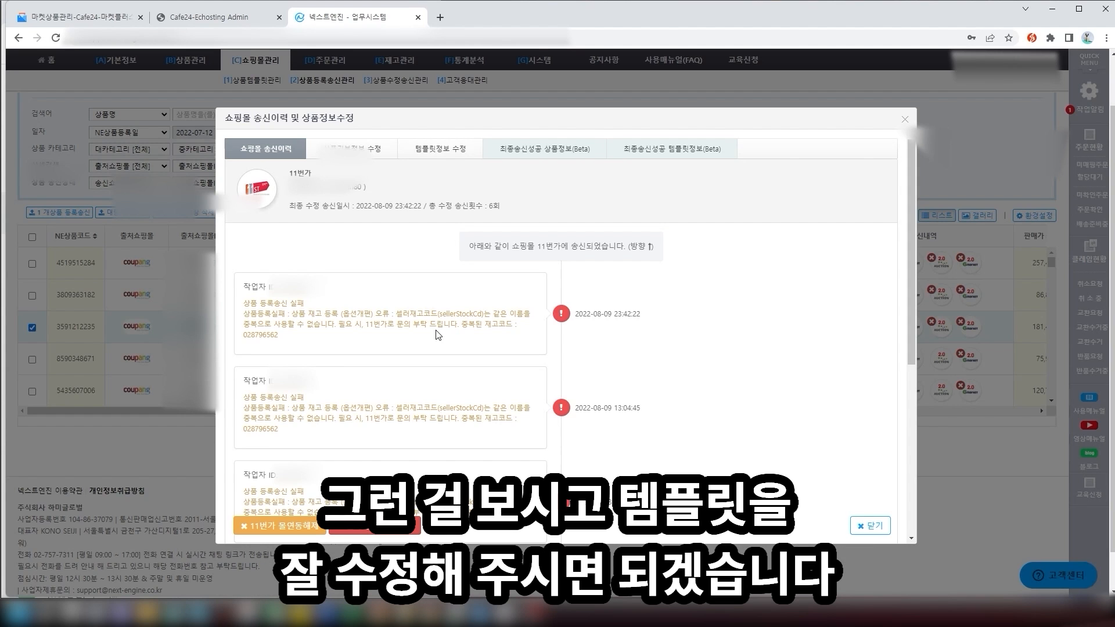
click(905, 119)
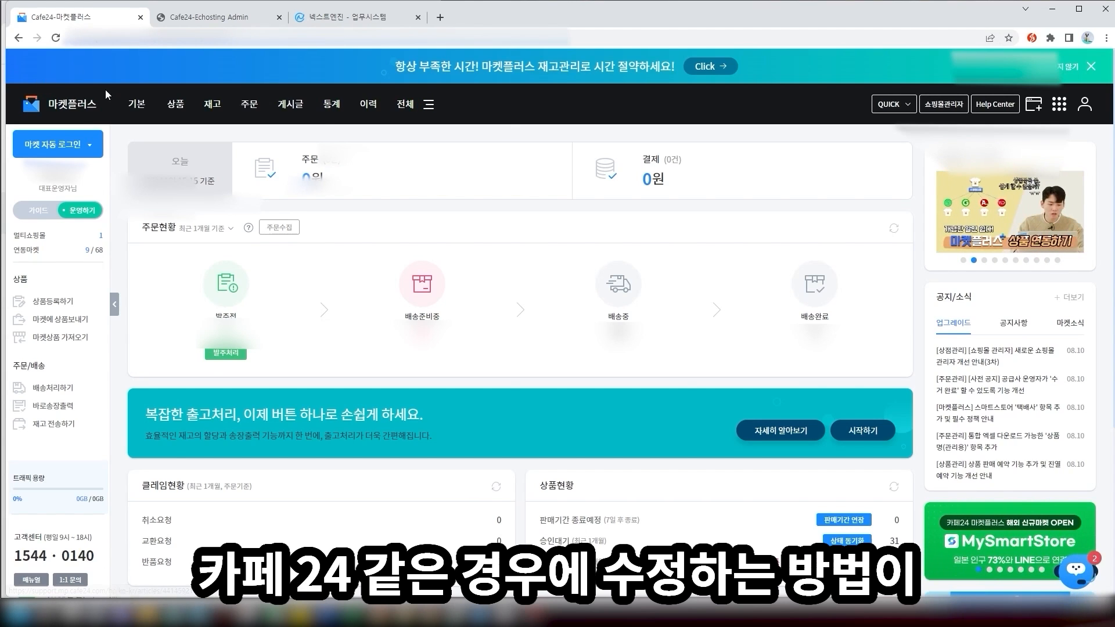
Open 상품관리 > 상품 목록 and select all products, keeping 100 per page
click(231, 18)
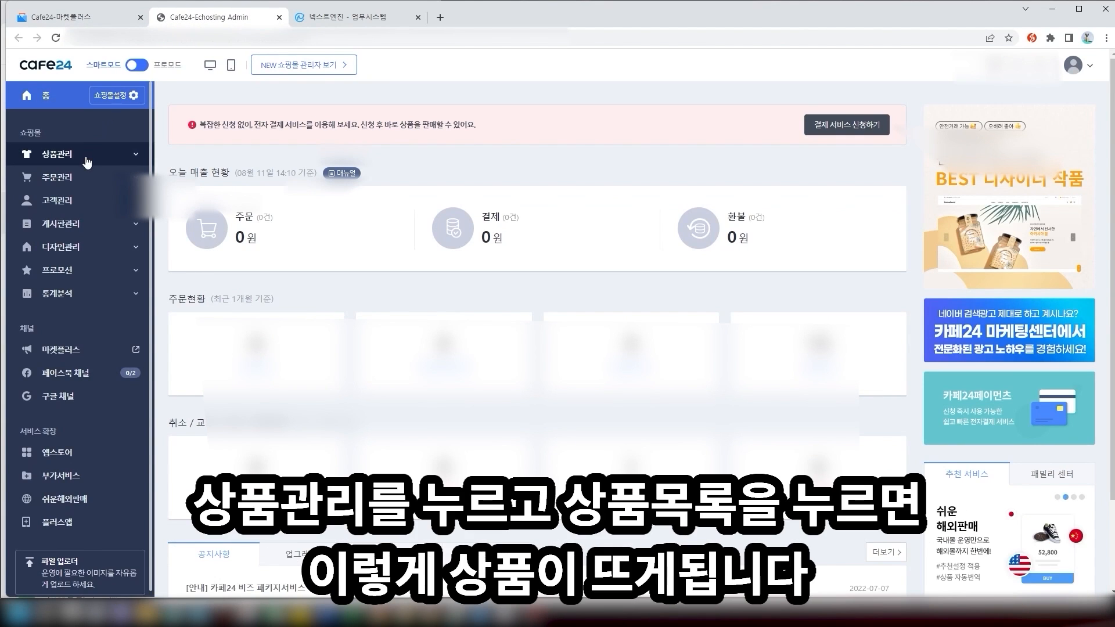
click(67, 155)
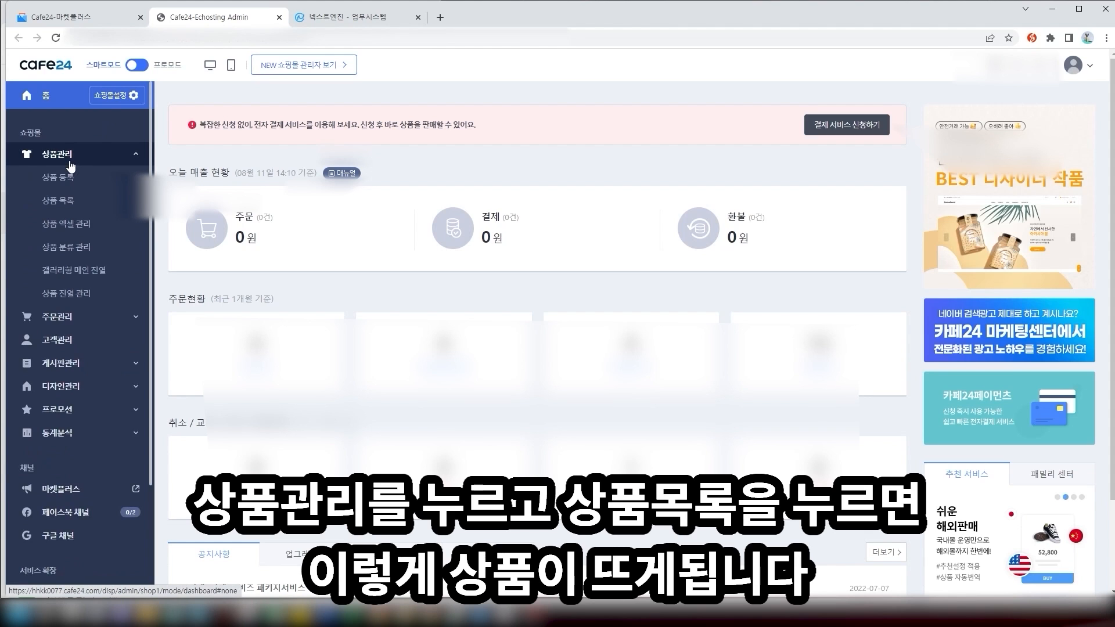
click(72, 201)
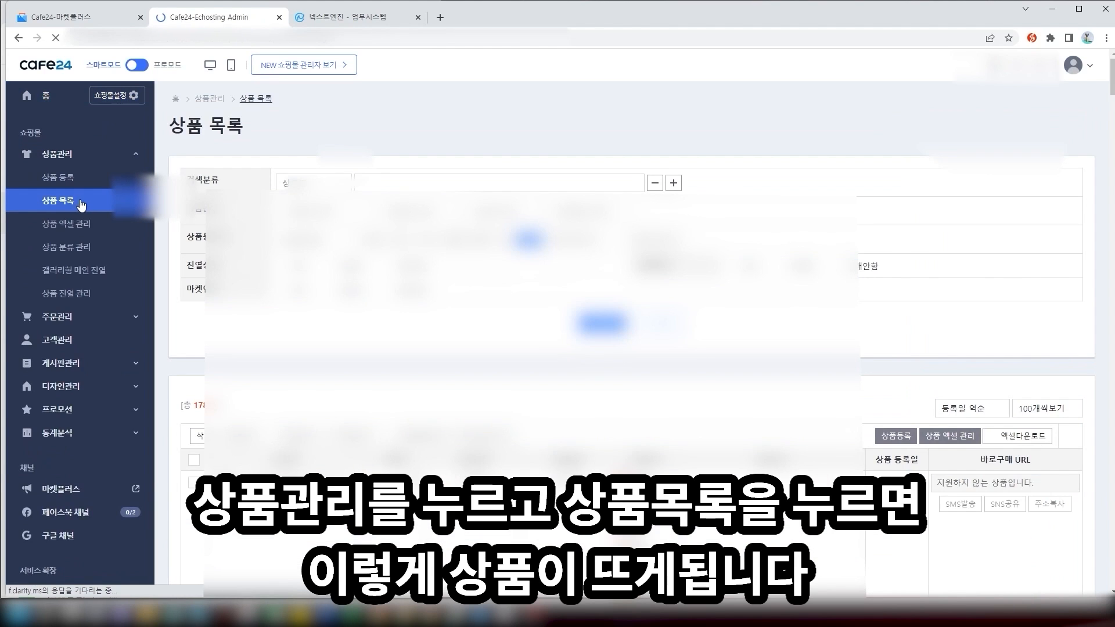
scroll(376, 169, down, 2)
scroll(377, 186, down, 3)
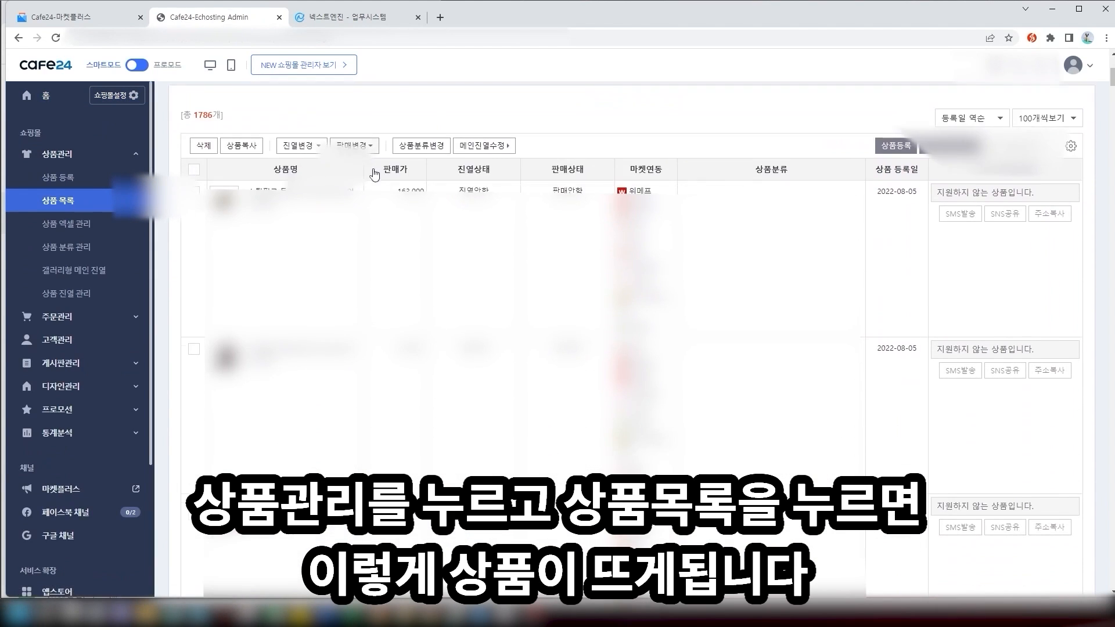
scroll(377, 186, up, 2)
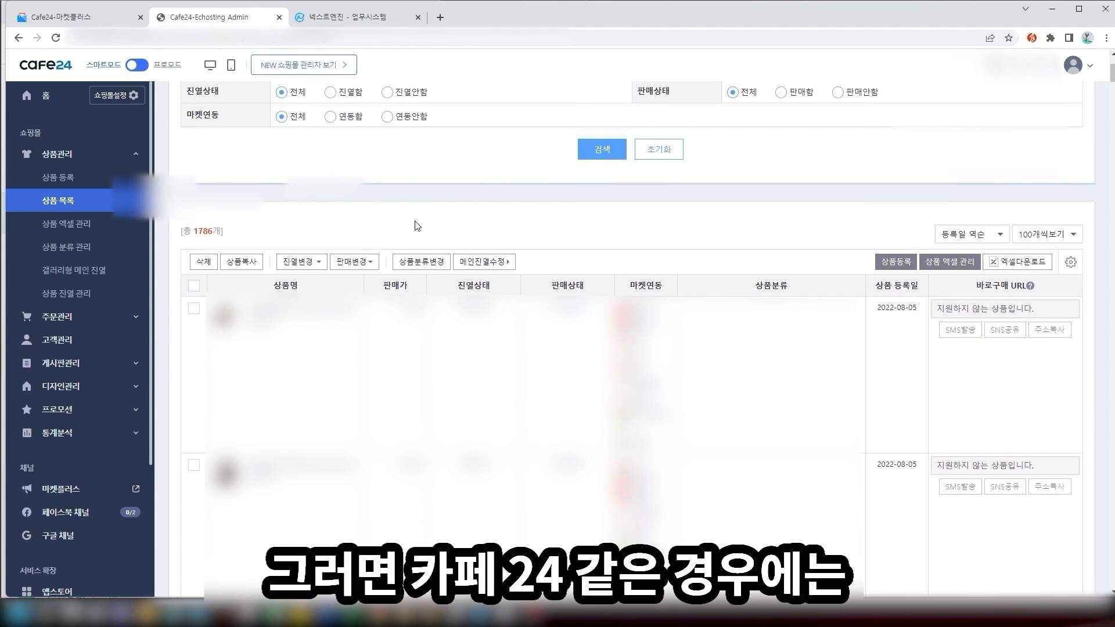
click(194, 286)
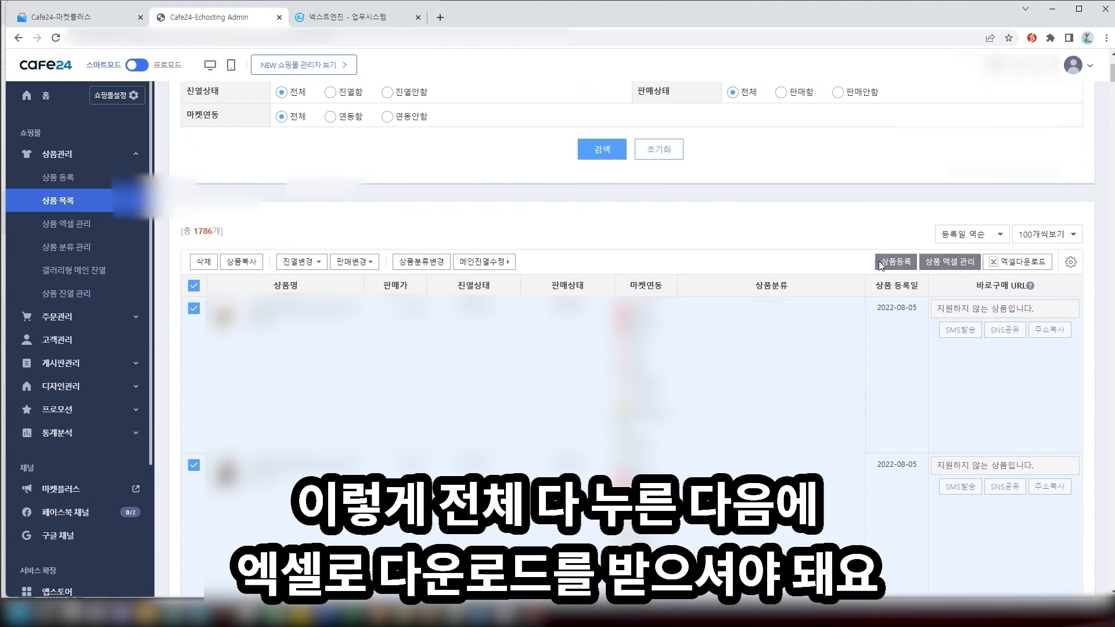
click(1052, 238)
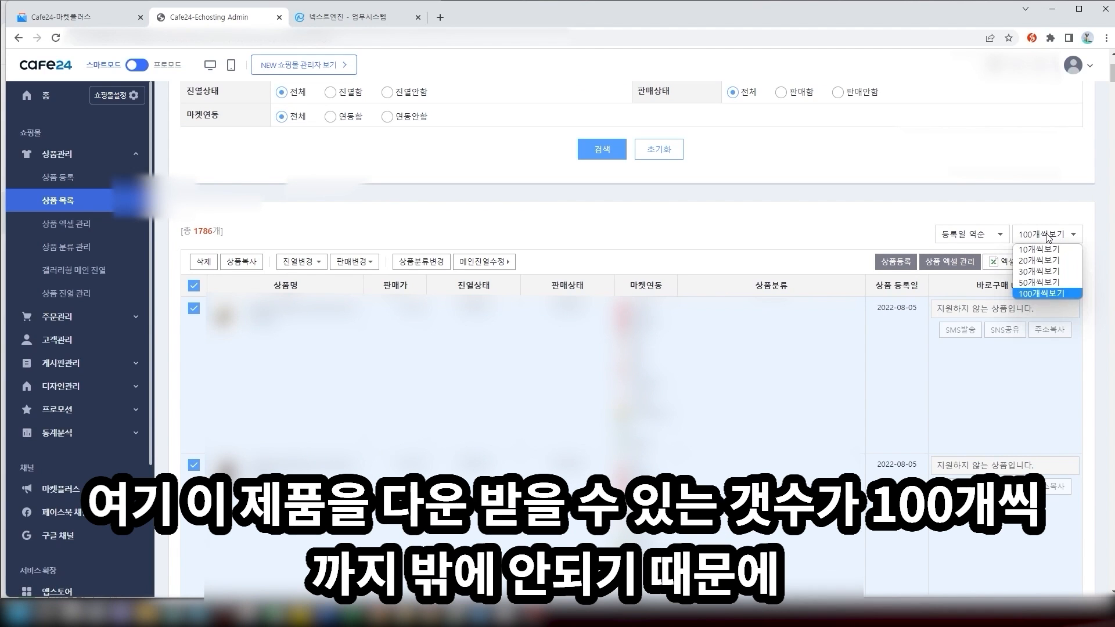
click(1057, 299)
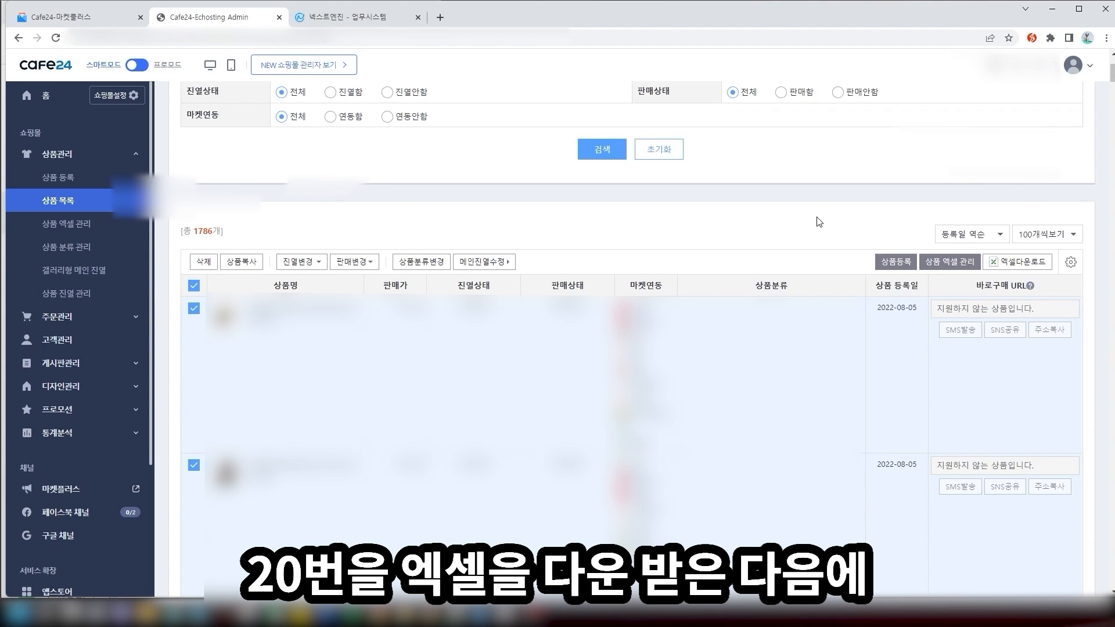
Open the Excel download request form and enter a password for the file
click(1008, 263)
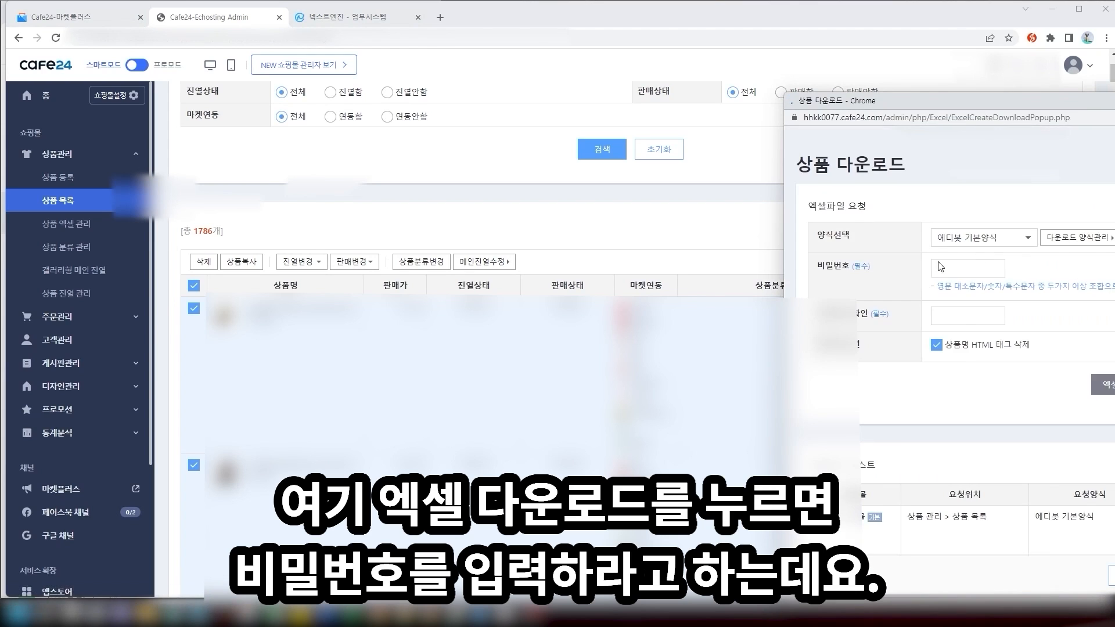
scroll(969, 196, down, 2)
scroll(970, 197, up, 1)
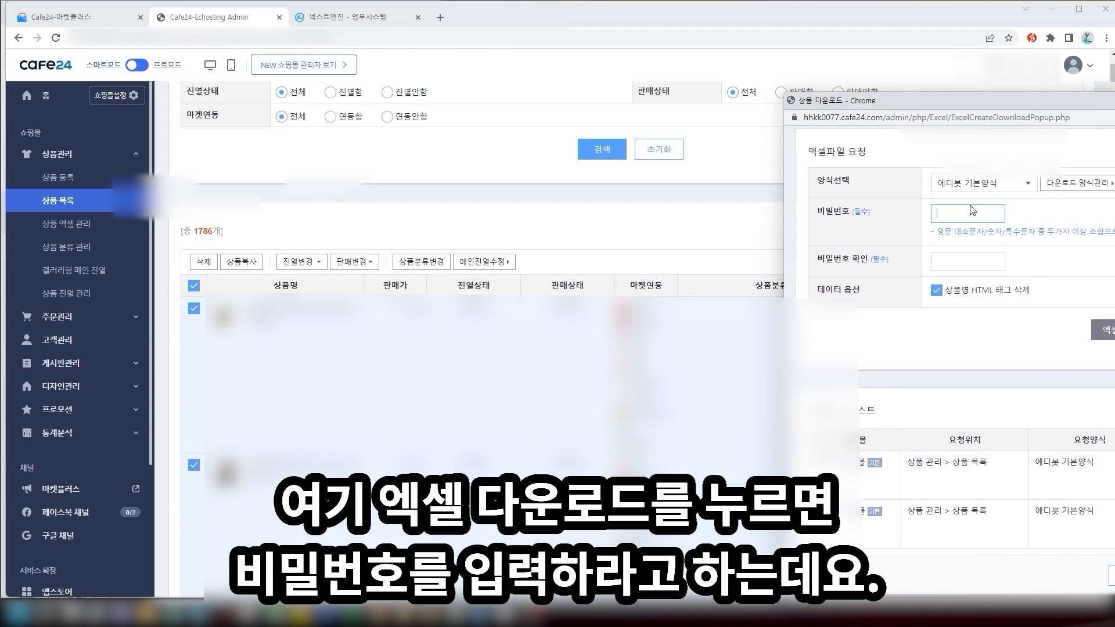
click(970, 207)
text(••••••••)
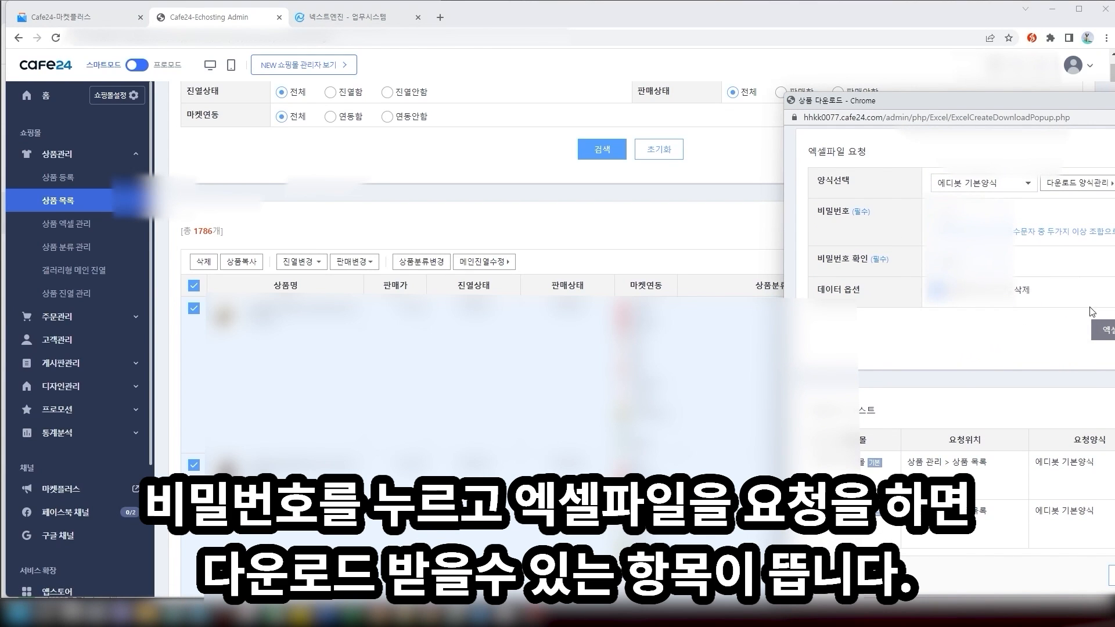
scroll(959, 290, down, 1)
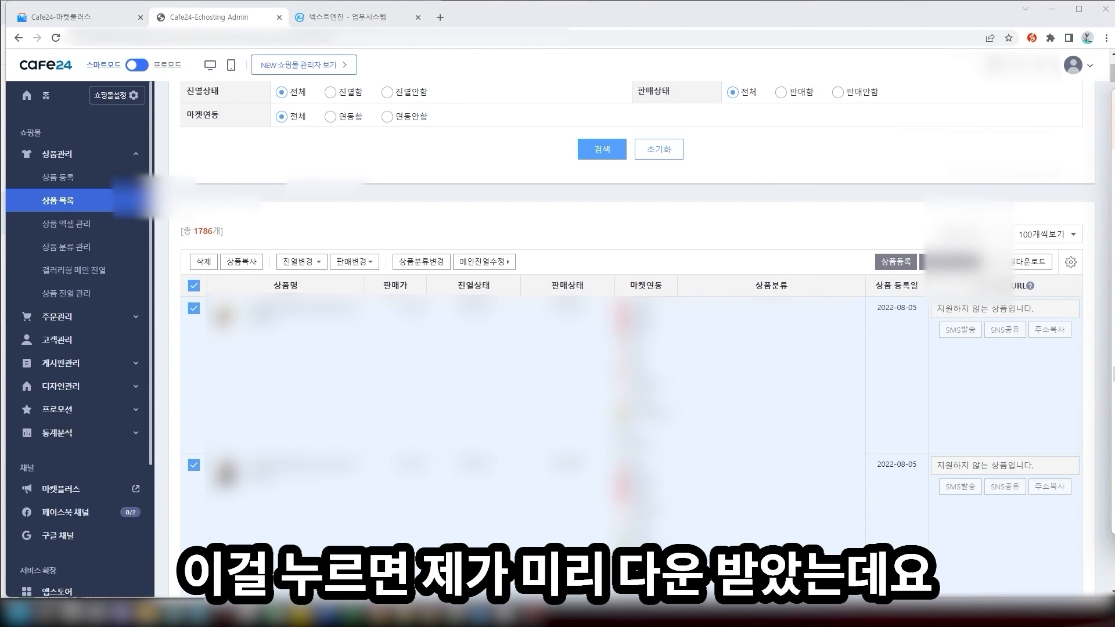
Open the extracted product folder in 새 폴더 (2) and the Cafe24 product Excel file inside
drag(1113, 108, 661, 144)
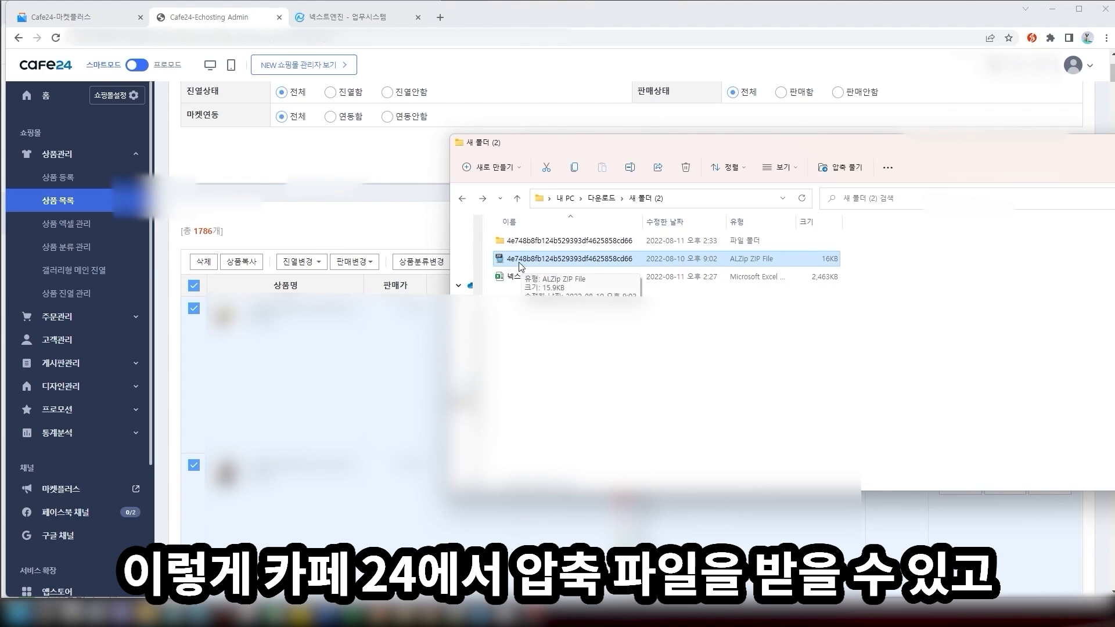
click(602, 239)
double_click(603, 240)
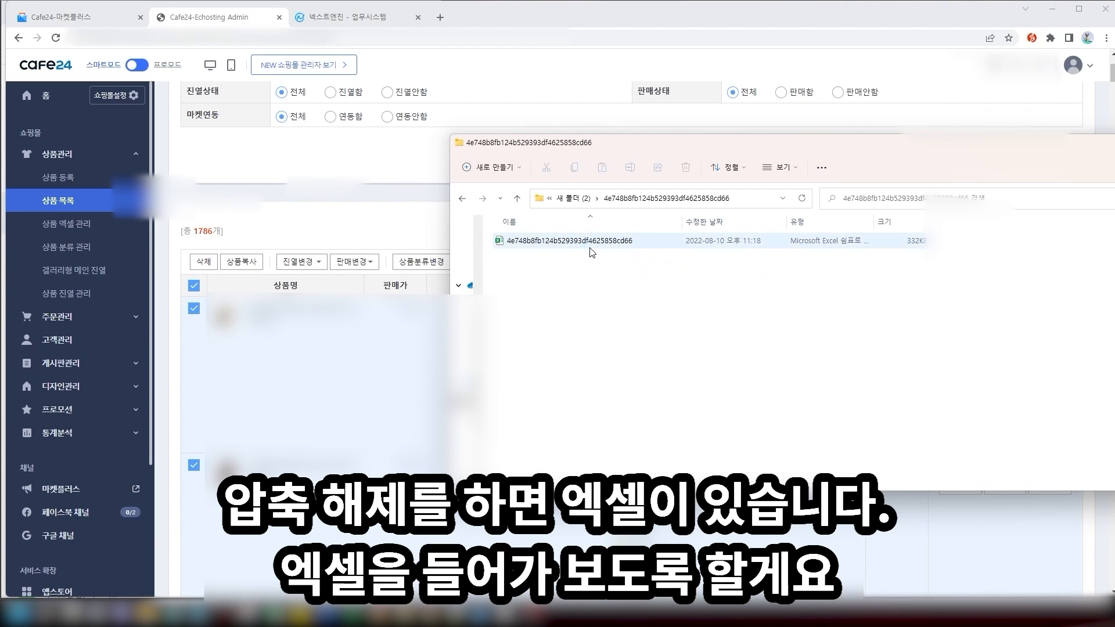
double_click(592, 247)
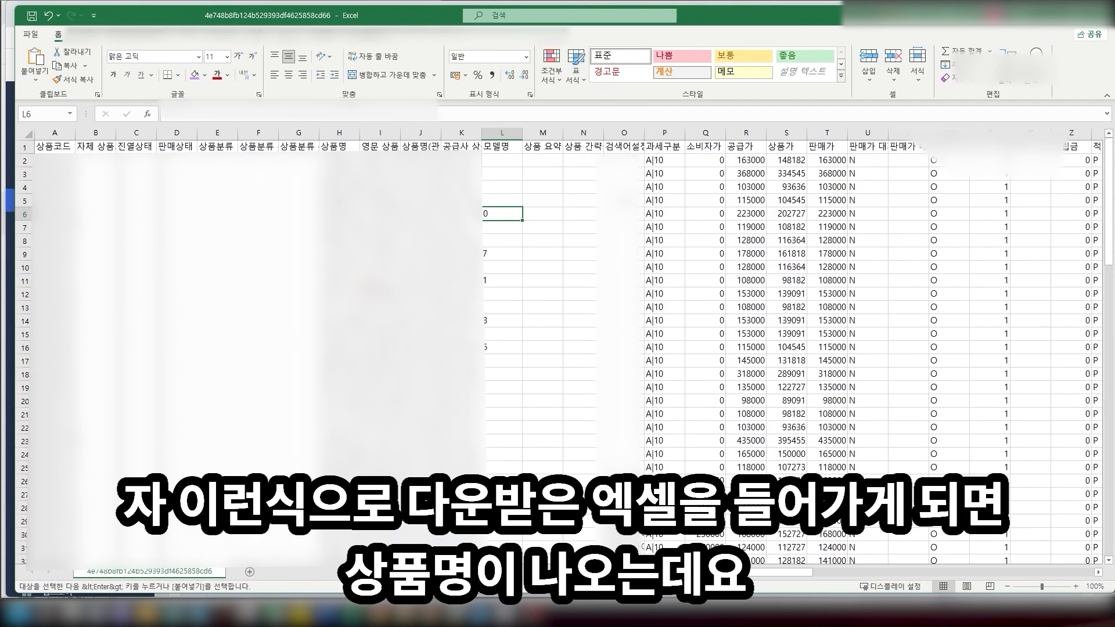
Move through the product names in column H, picking cells to edit
click(340, 161)
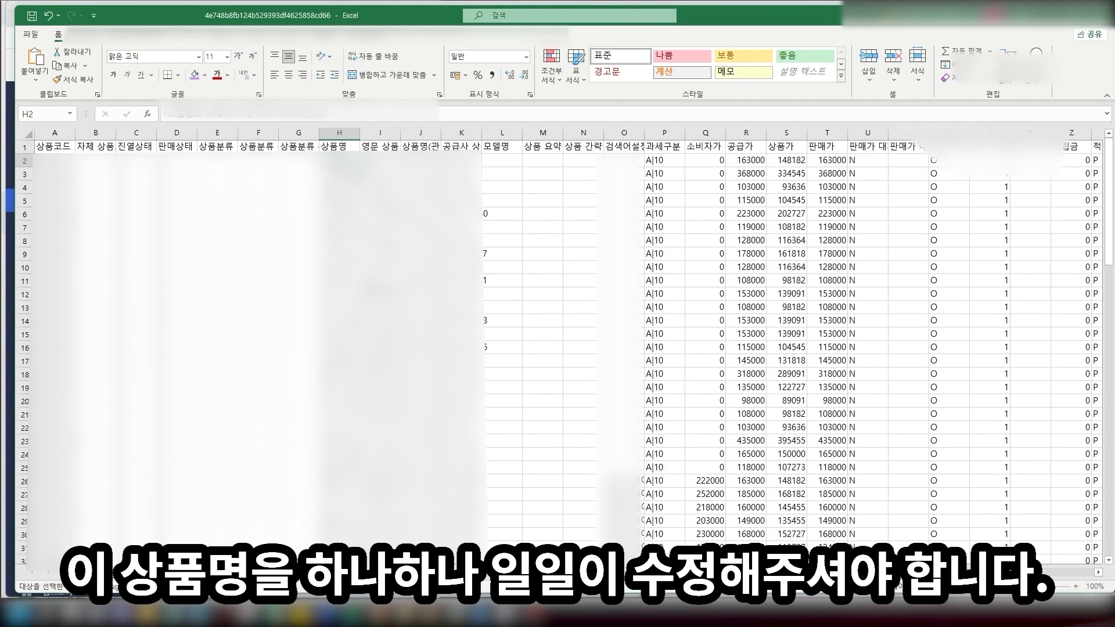
key(Down)
key(Down)
key(Down)
key(Down)
key(Down)
key(Down)
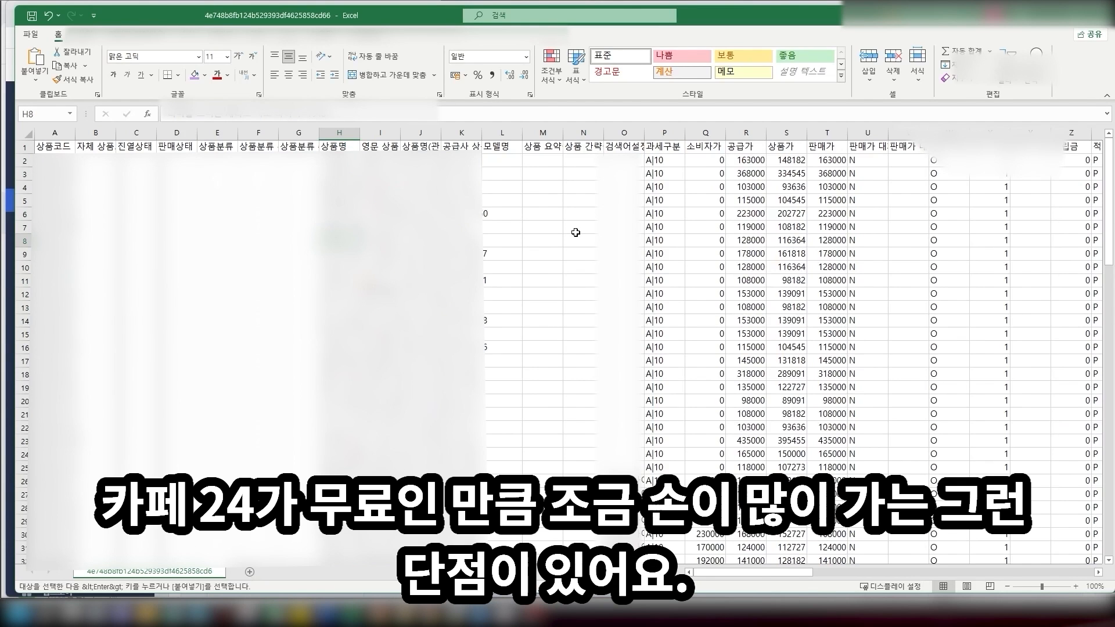
scroll(566, 240, down, 2)
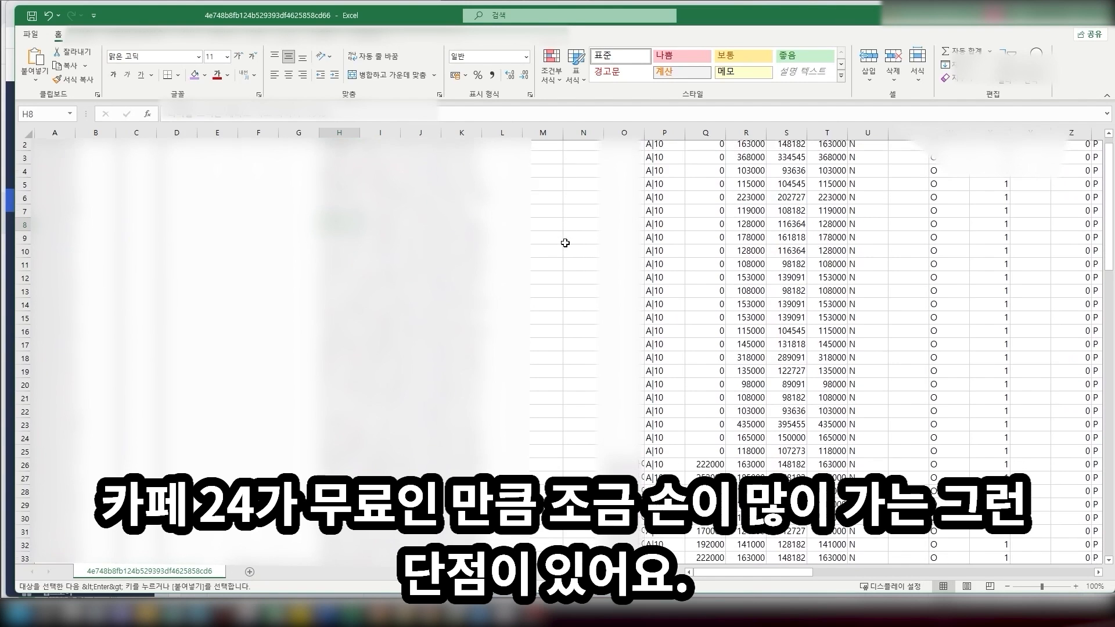
scroll(349, 220, up, 2)
click(343, 200)
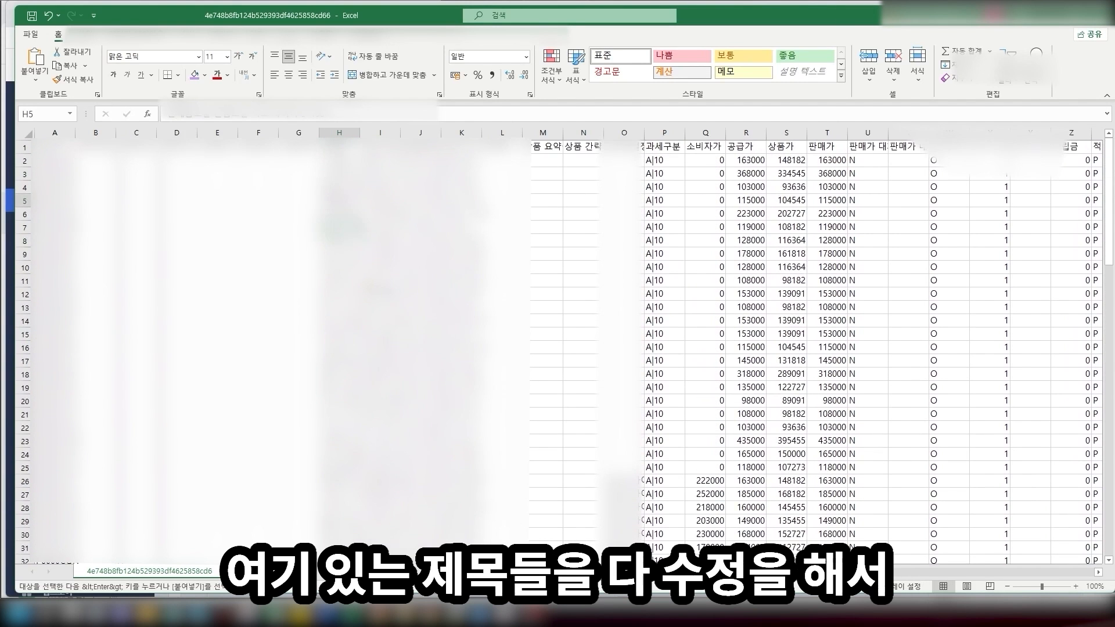
click(343, 173)
click(342, 187)
Overwrite several product names in column H with 'ㅇ'
text(ㅇ)
click(343, 228)
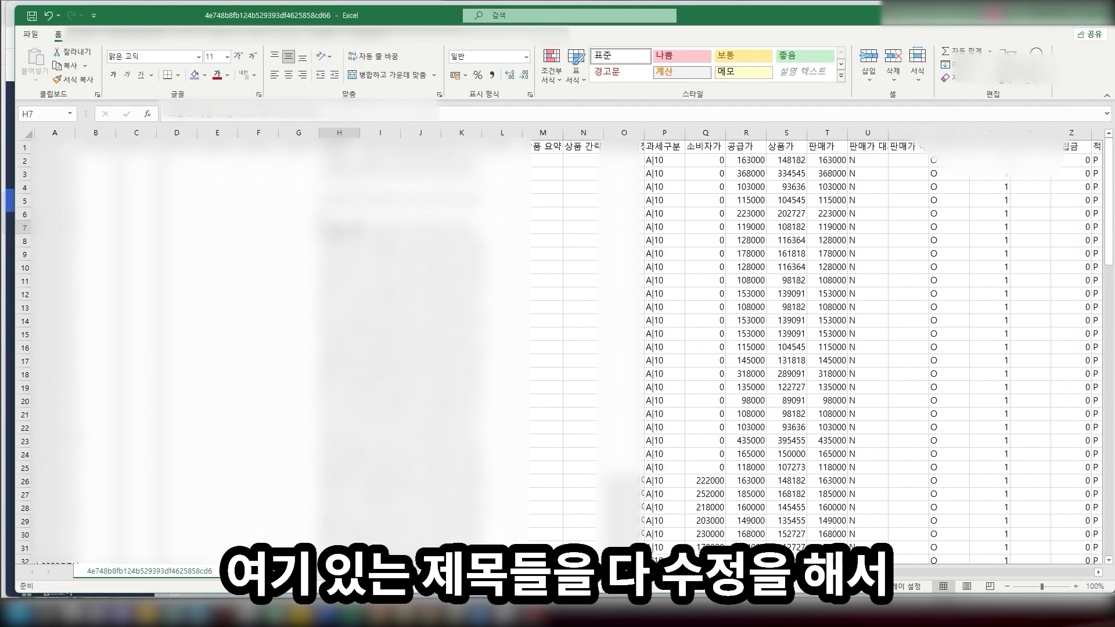
text(ㅇ)
click(342, 254)
text(ㅇ)
click(342, 294)
text(ㅇ)
scroll(343, 294, down, 4)
click(543, 240)
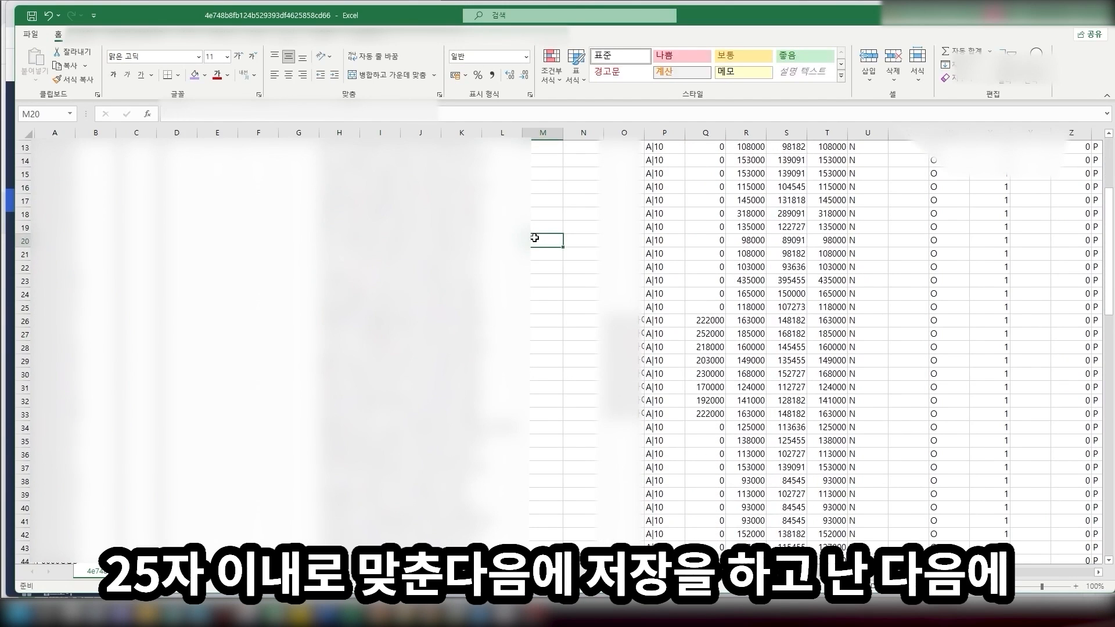
scroll(538, 238, up, 4)
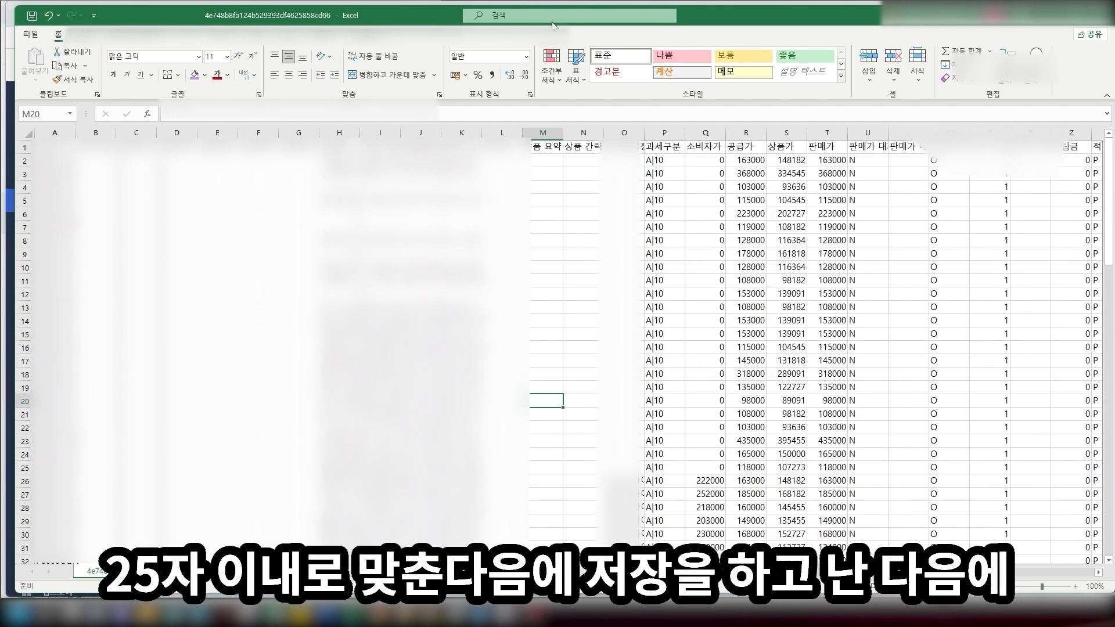
Save the edited workbook and drop it onto the 상품 엑셀 관리 upload box
click(40, 16)
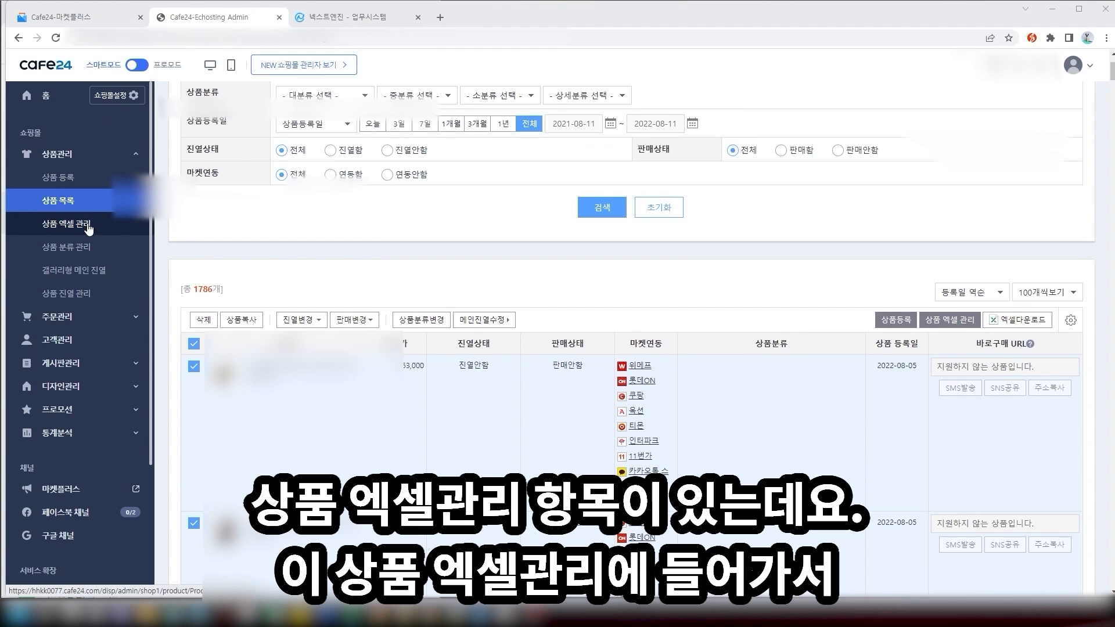
click(89, 227)
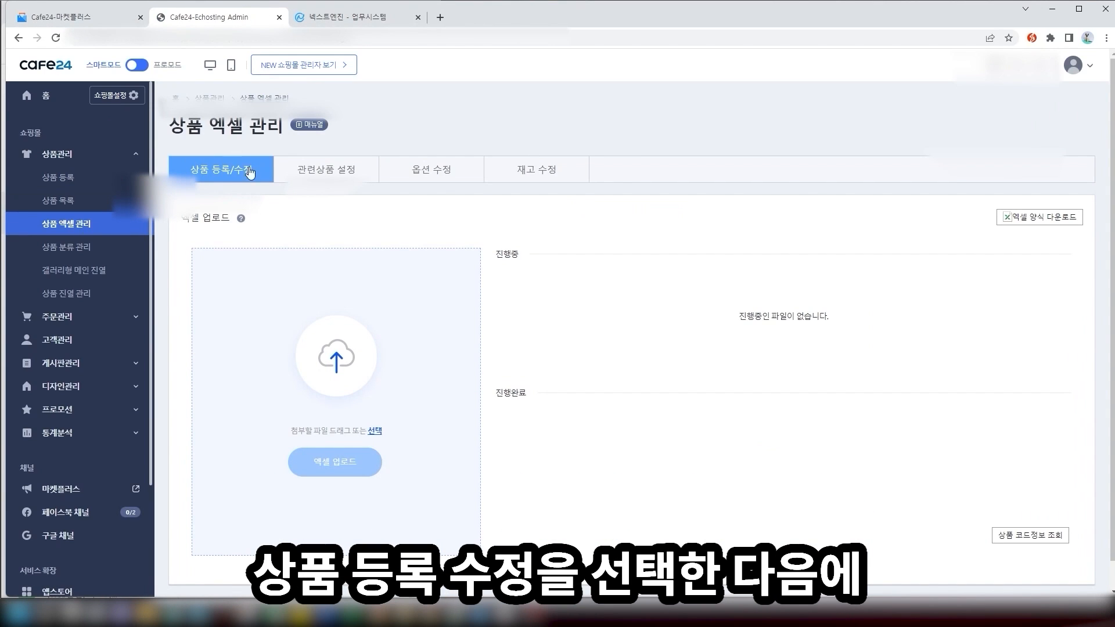
click(148, 614)
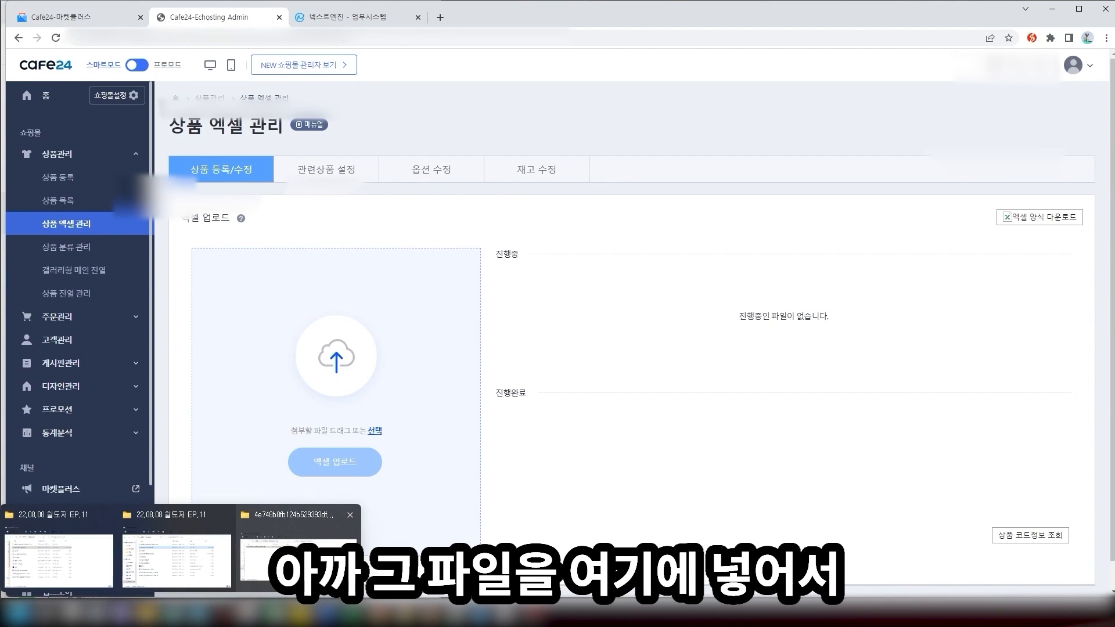
click(298, 552)
drag(695, 250, 342, 371)
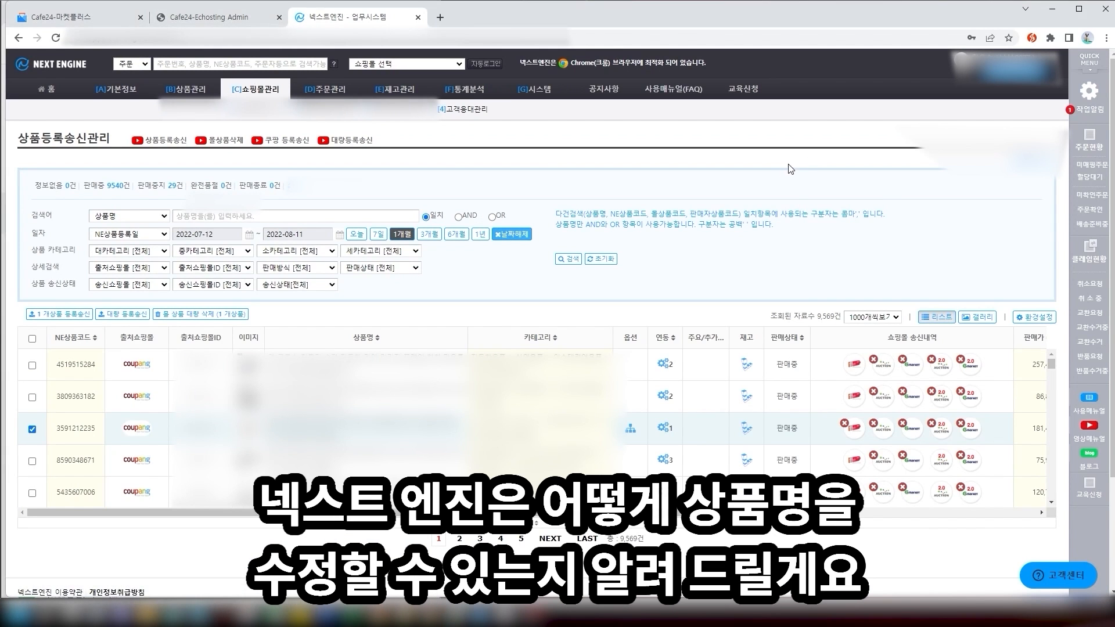
List 상품조회/수정 at 1000 per page, select all, and request 대량업로드 엑셀(상품)
click(61, 427)
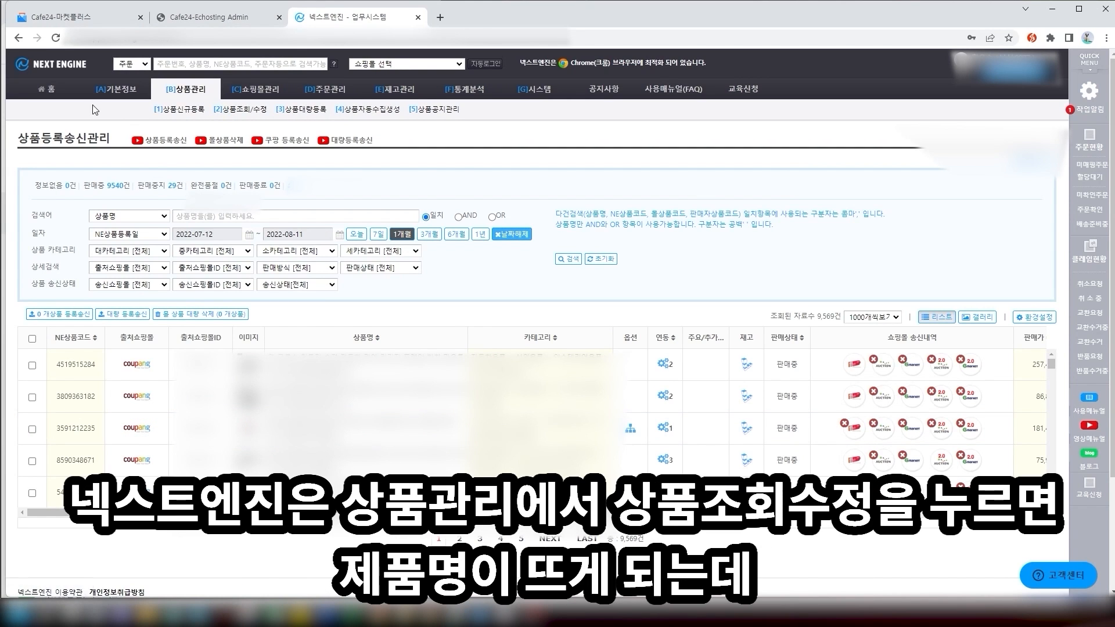
mouse_move(176, 99)
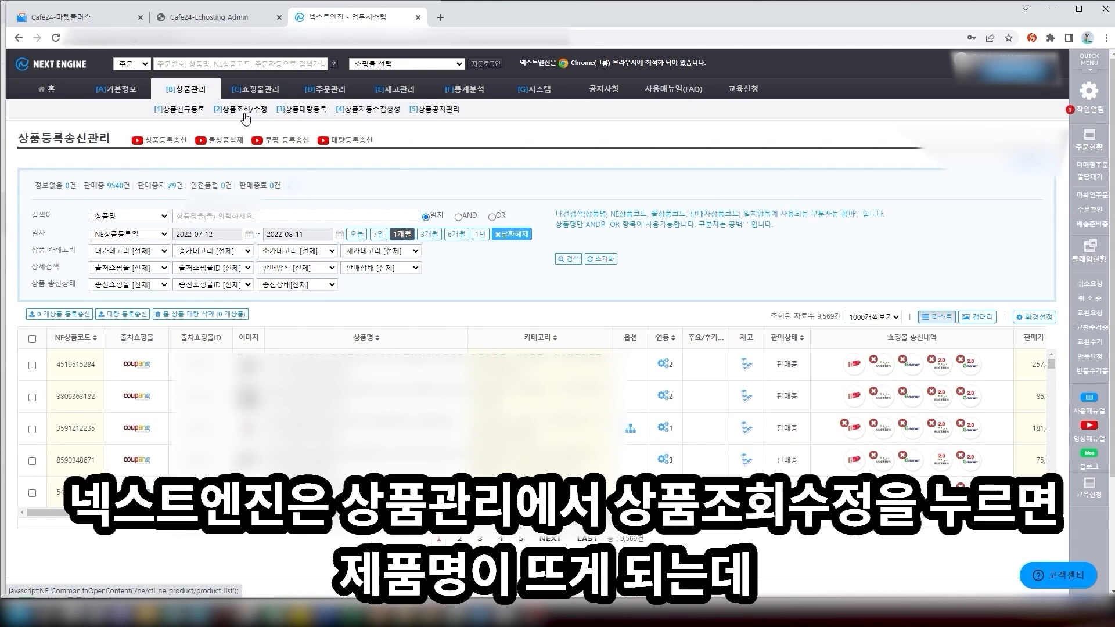
click(246, 117)
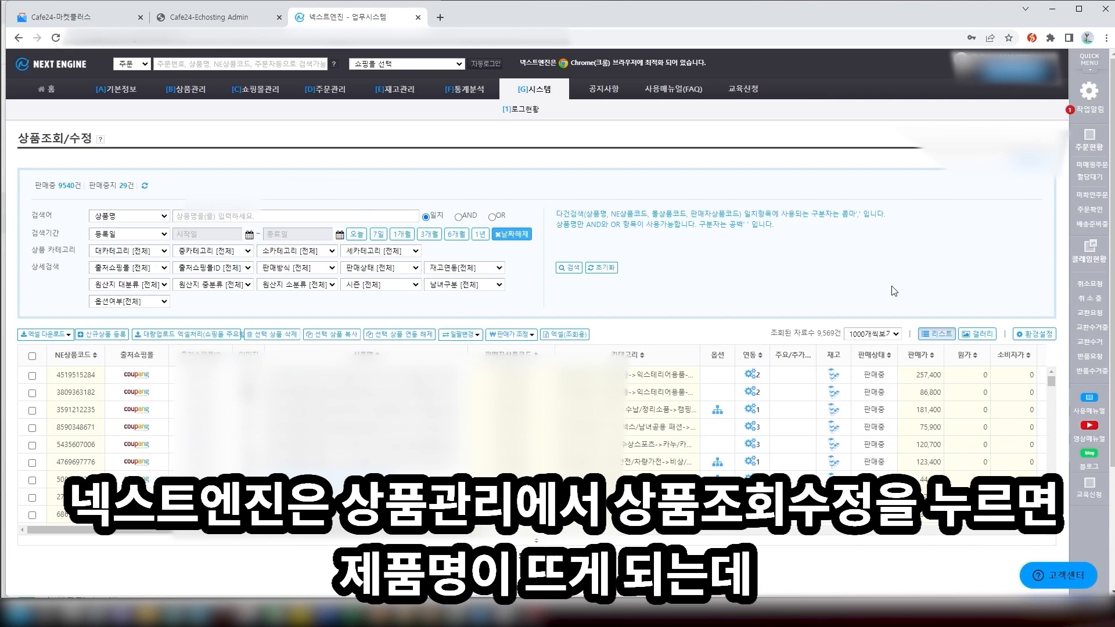
click(875, 336)
click(876, 337)
click(875, 336)
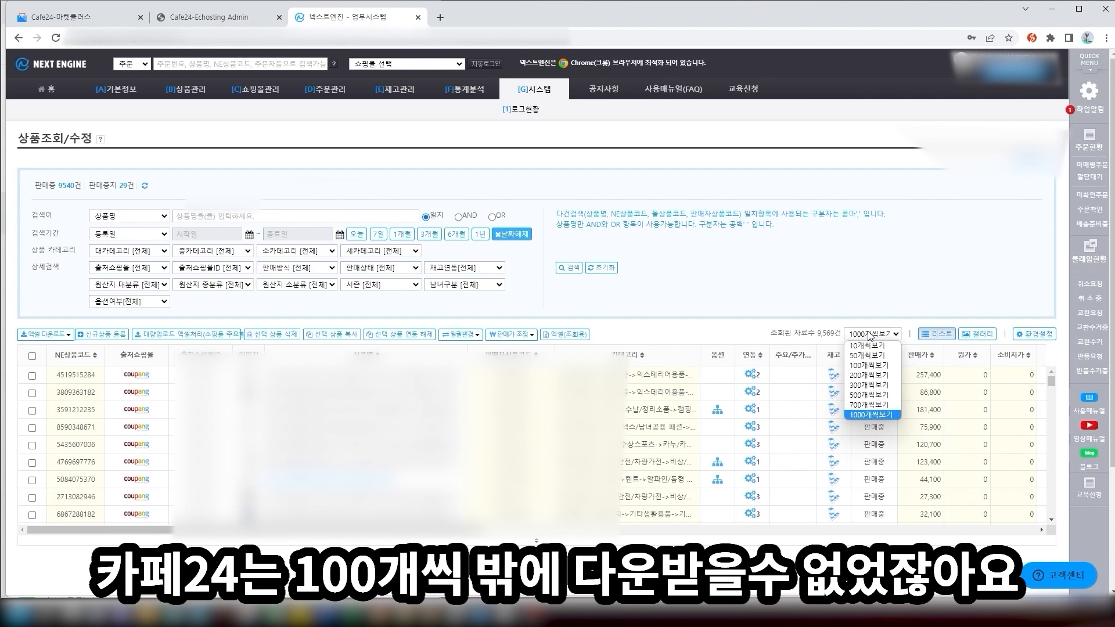
click(800, 291)
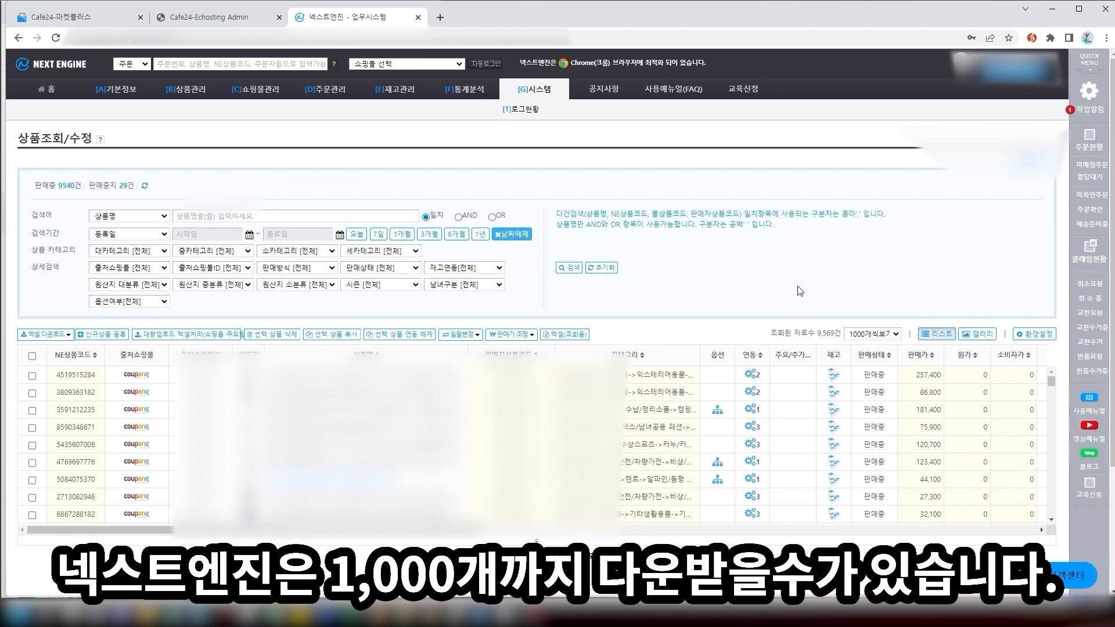
click(32, 356)
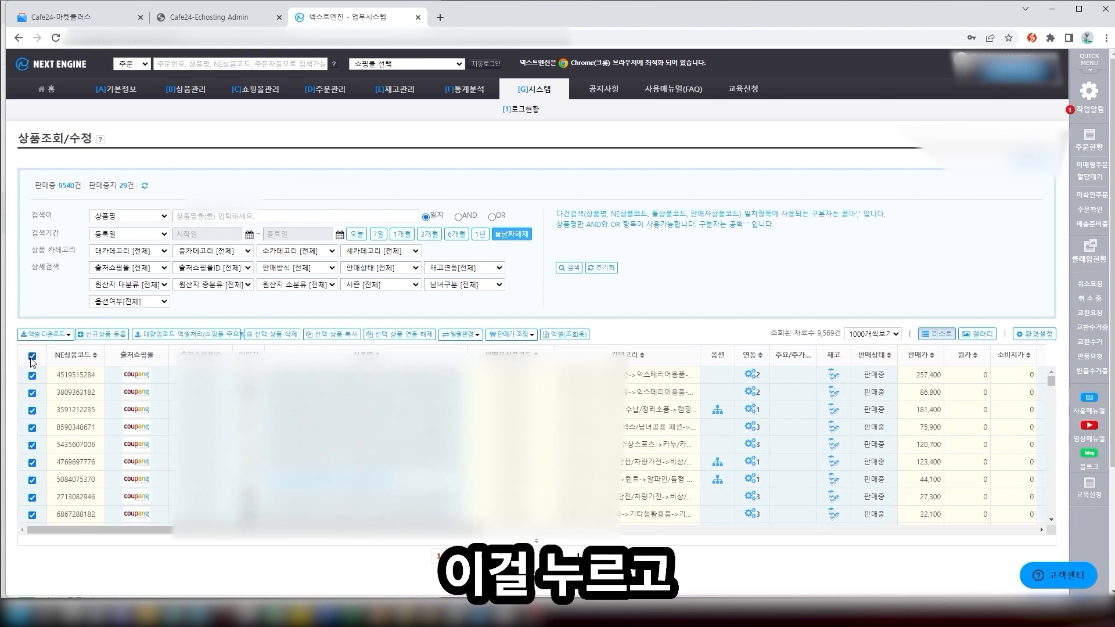
click(50, 337)
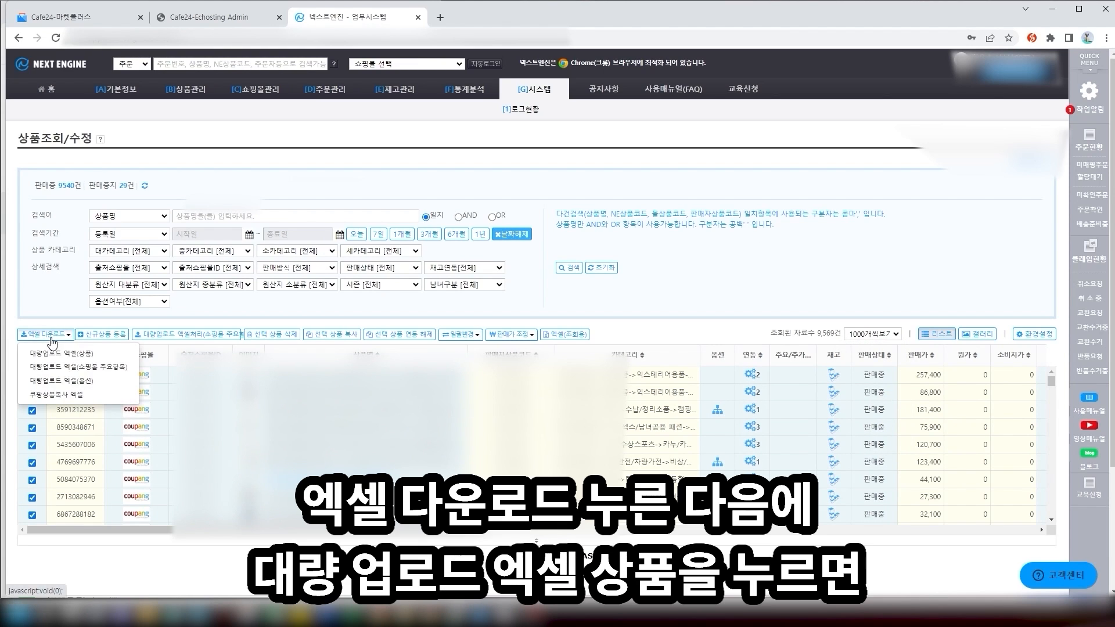
click(82, 359)
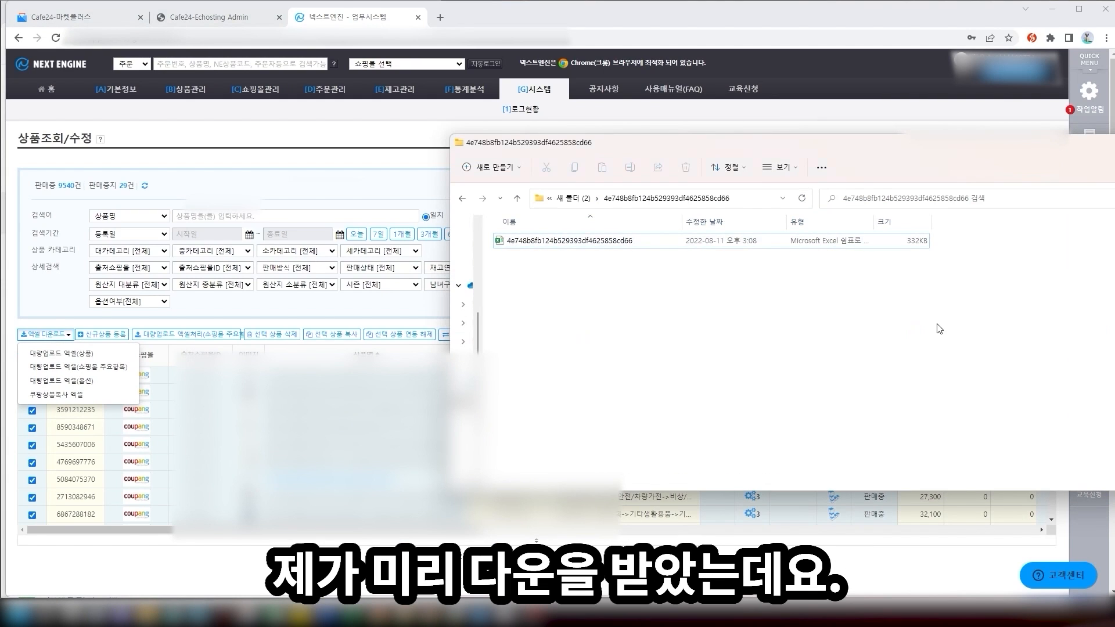
Open the 넥스트엔진 자료 workbook from 새 폴더 (2) and enlarge its window
key(alt+Up)
click(591, 278)
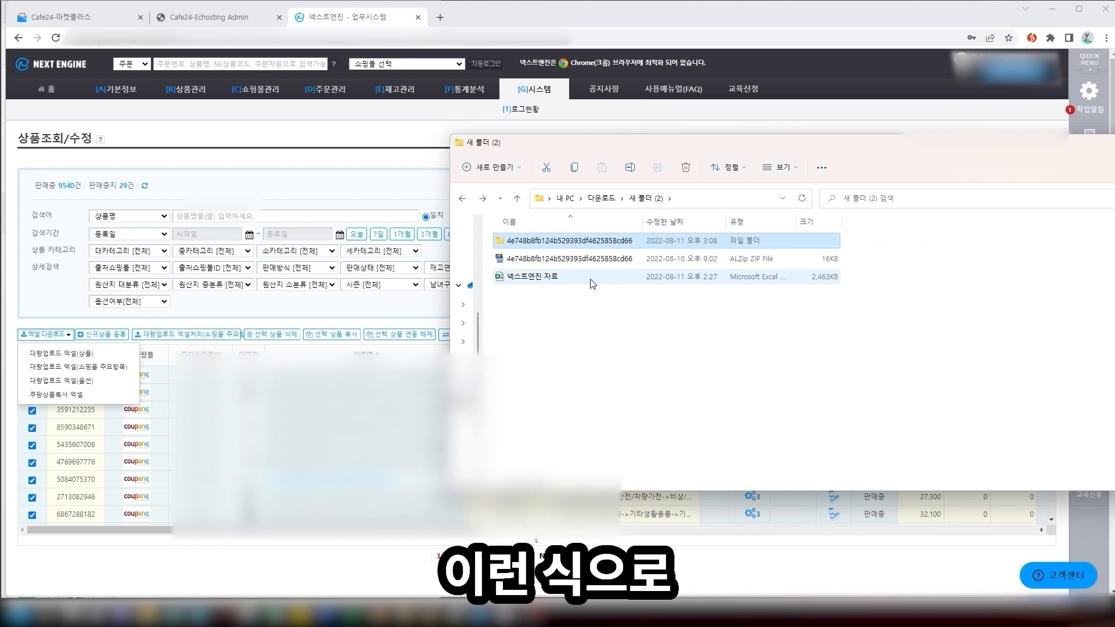
double_click(599, 284)
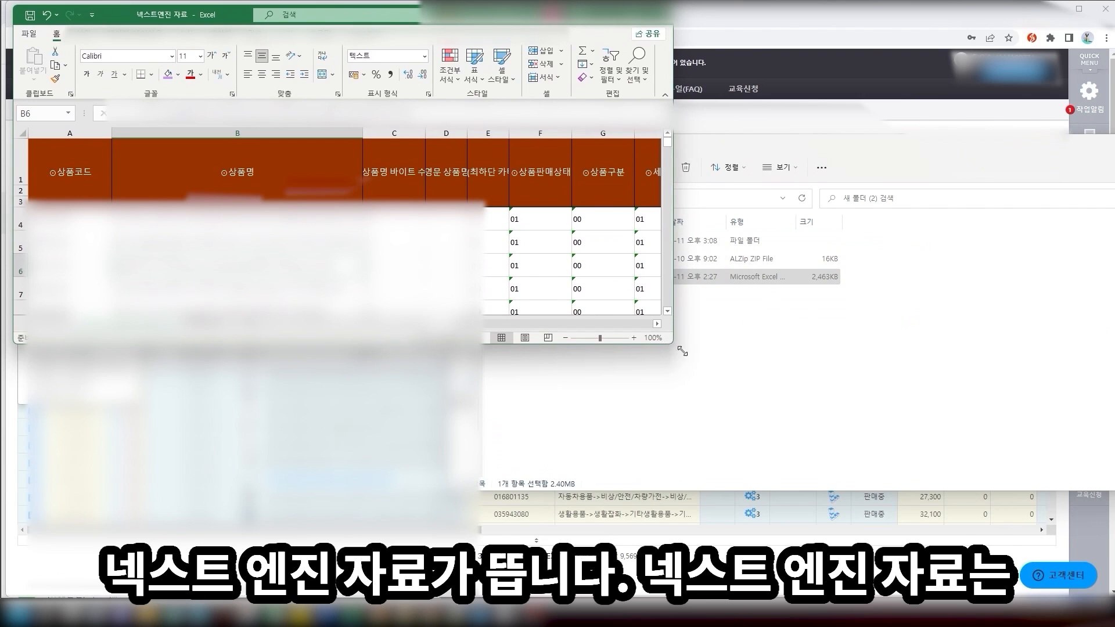
drag(669, 341, 1114, 595)
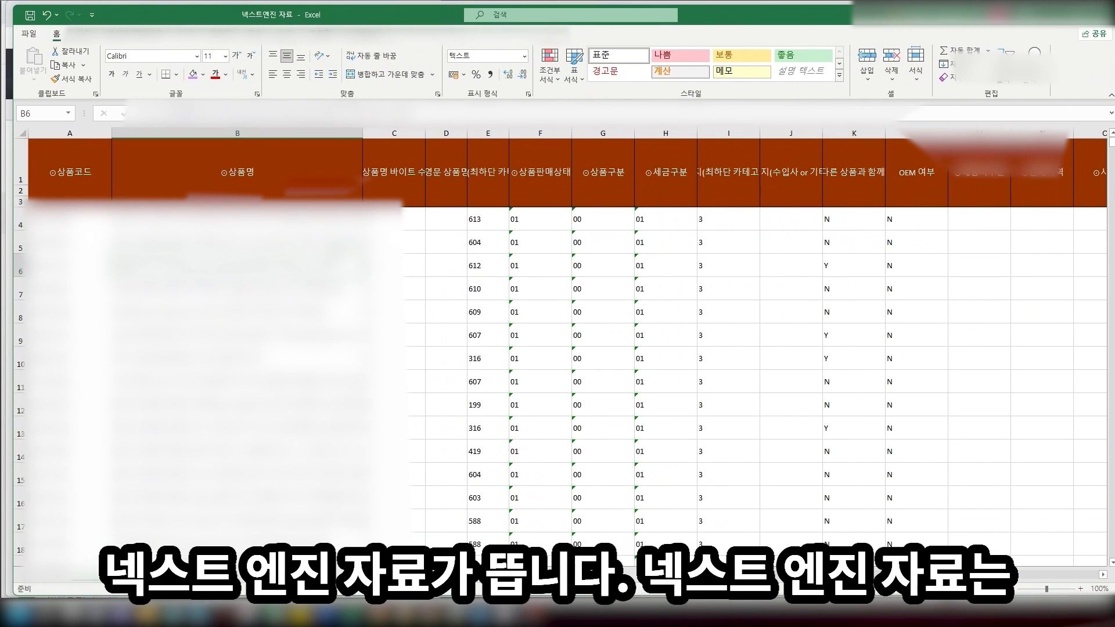
Review the product names in column B, then minimise Excel and return to Next Engine
key(Up)
key(Left)
key(Right)
key(Down)
key(Down)
key(Down)
key(Down)
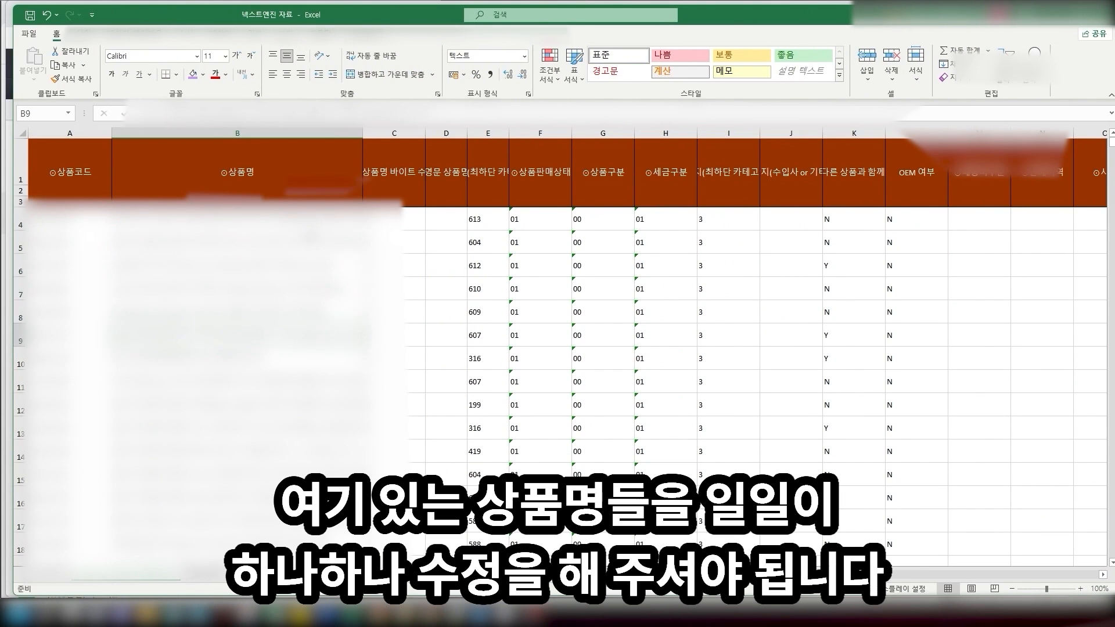
key(Down)
key(Down)
key(Down)
key(Down)
key(Down)
key(Down)
key(Down)
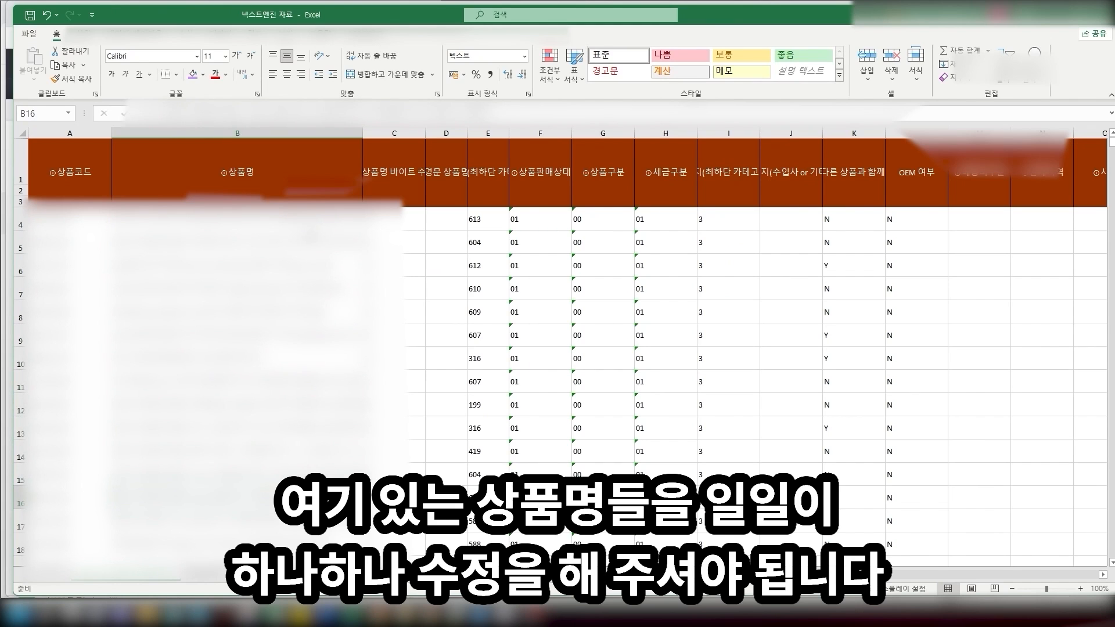
click(237, 312)
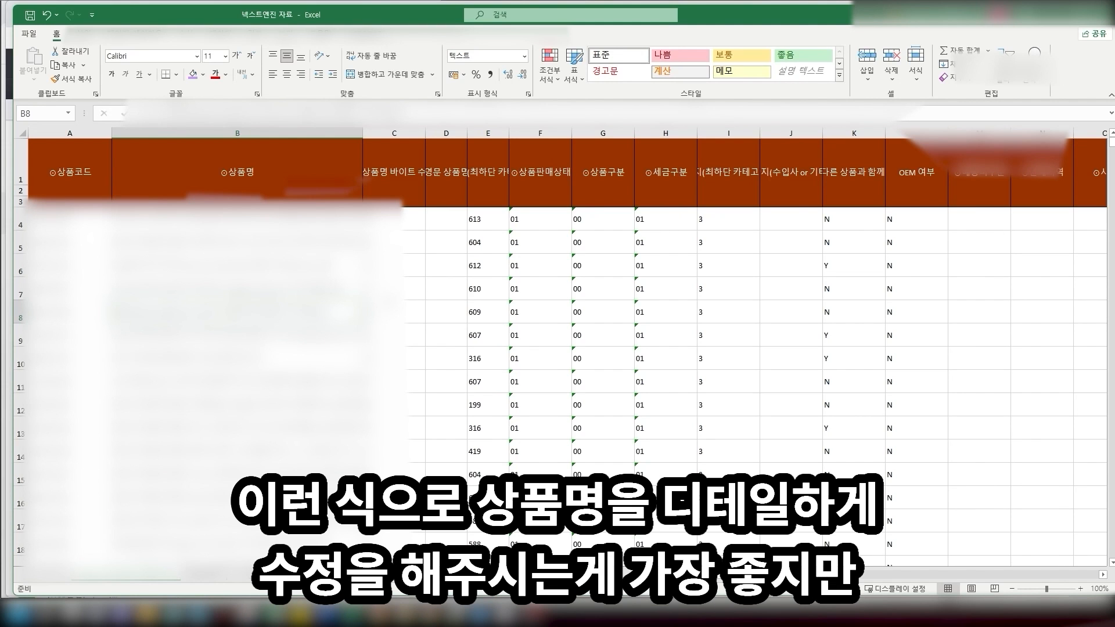
scroll(279, 349, down, 3)
click(279, 405)
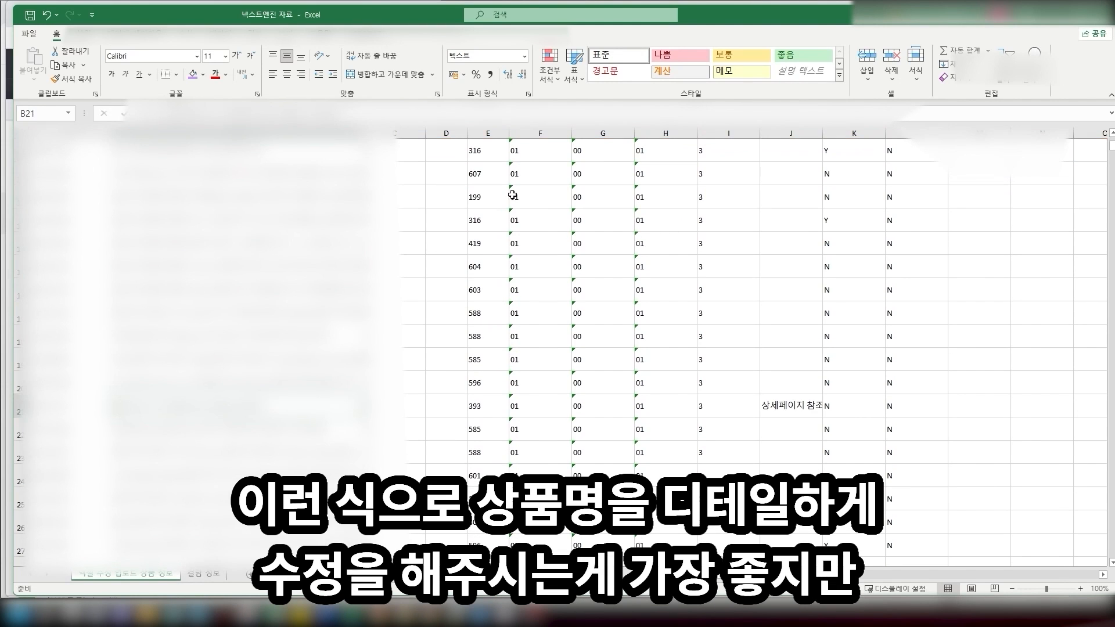
scroll(395, 290, up, 3)
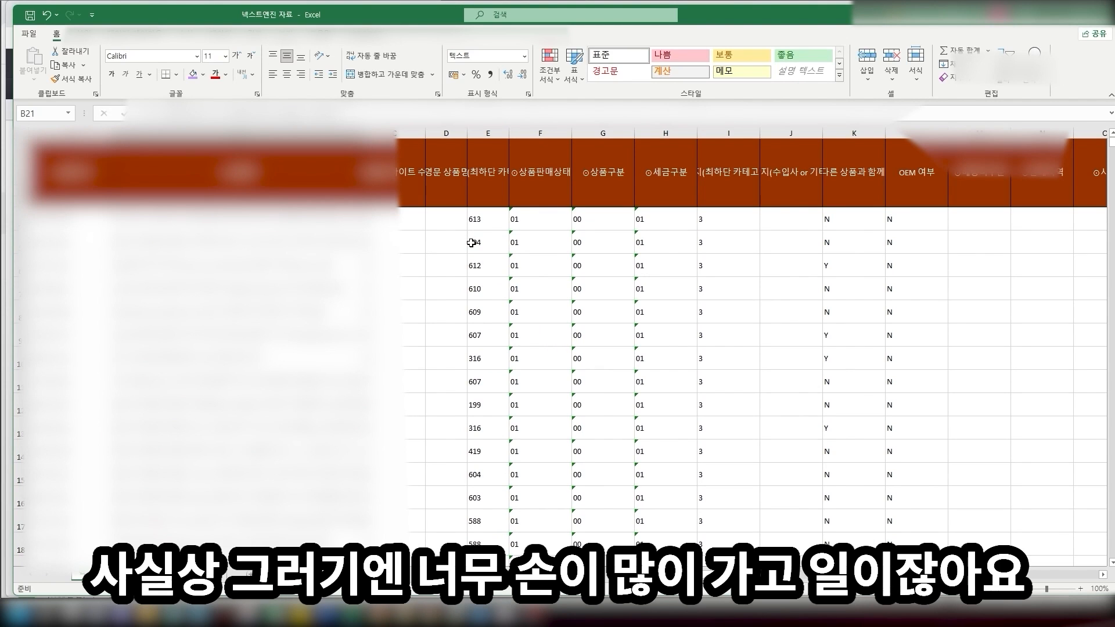
click(1044, 16)
click(504, 15)
mouse_move(114, 94)
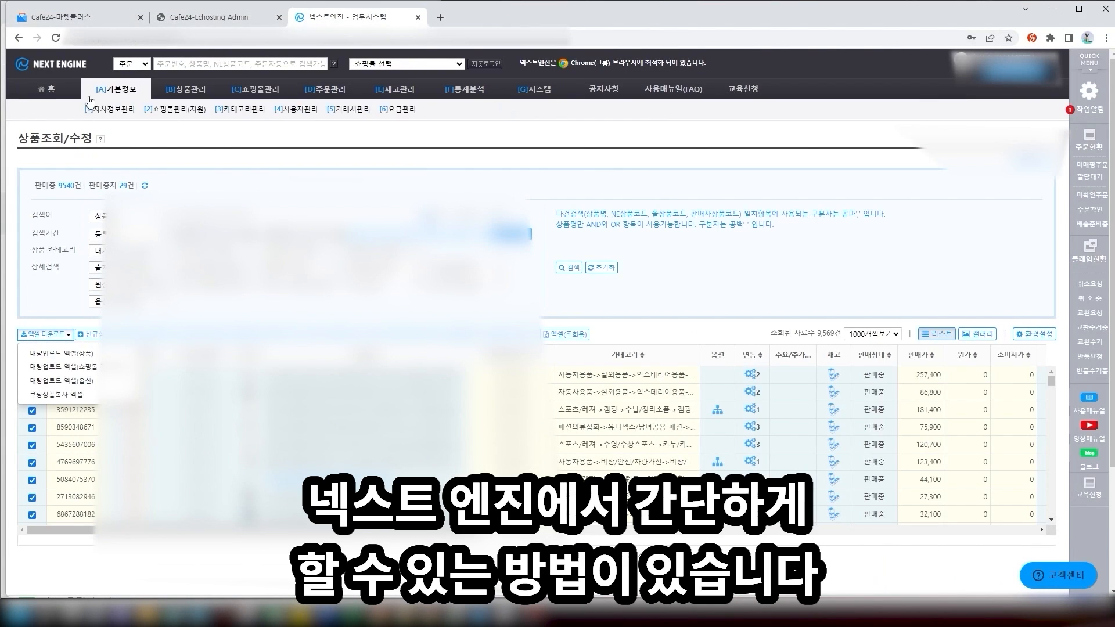
click(112, 116)
scroll(293, 212, down, 10)
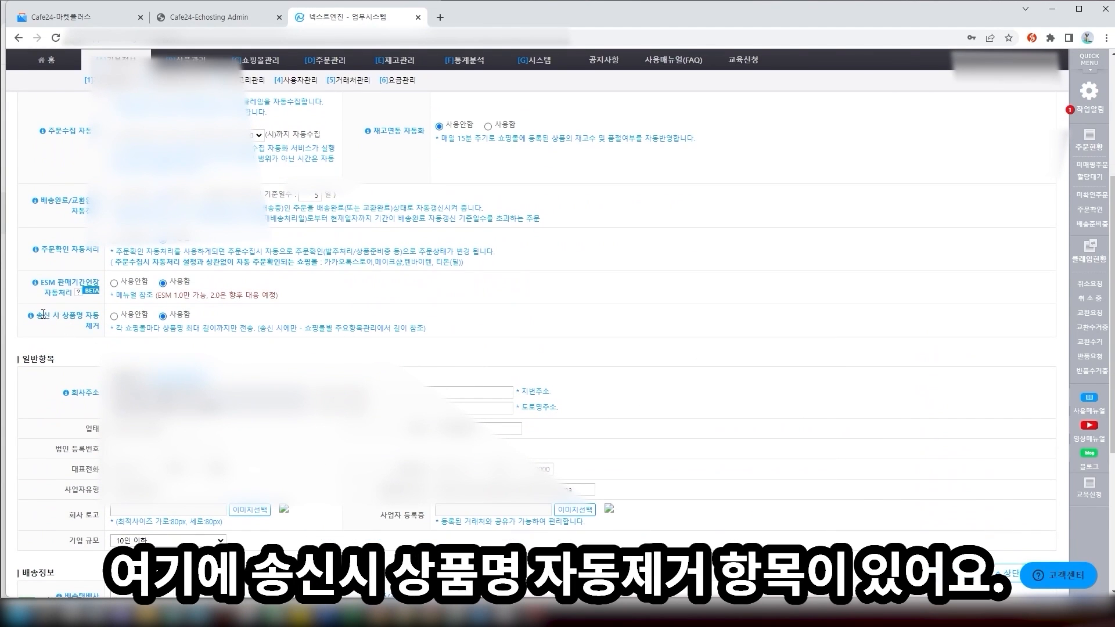
drag(43, 315, 96, 326)
click(96, 327)
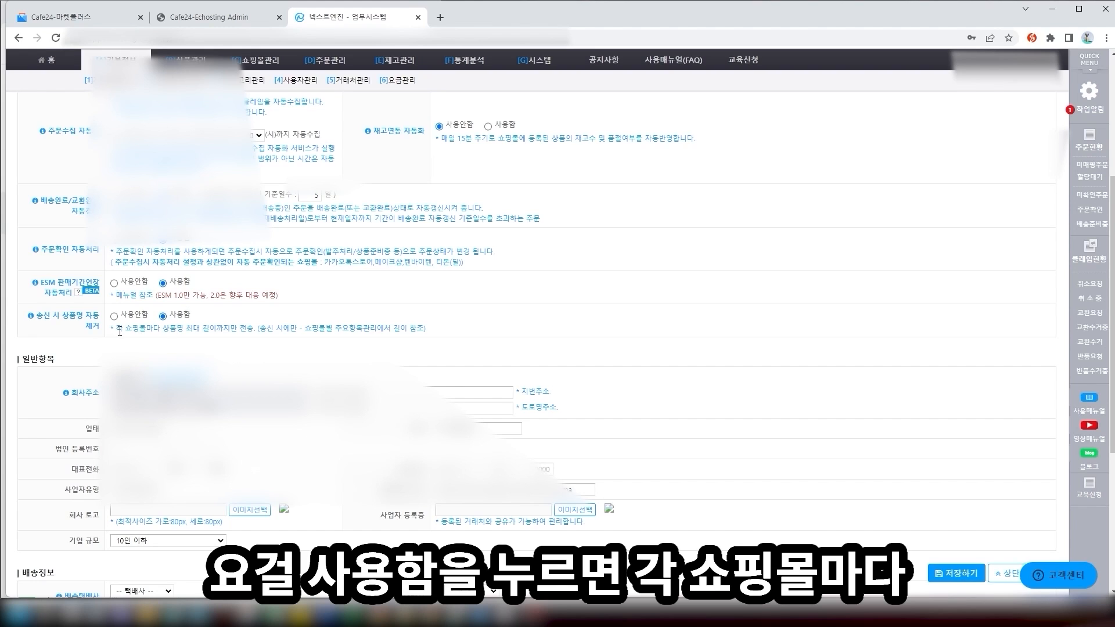
drag(120, 330, 251, 332)
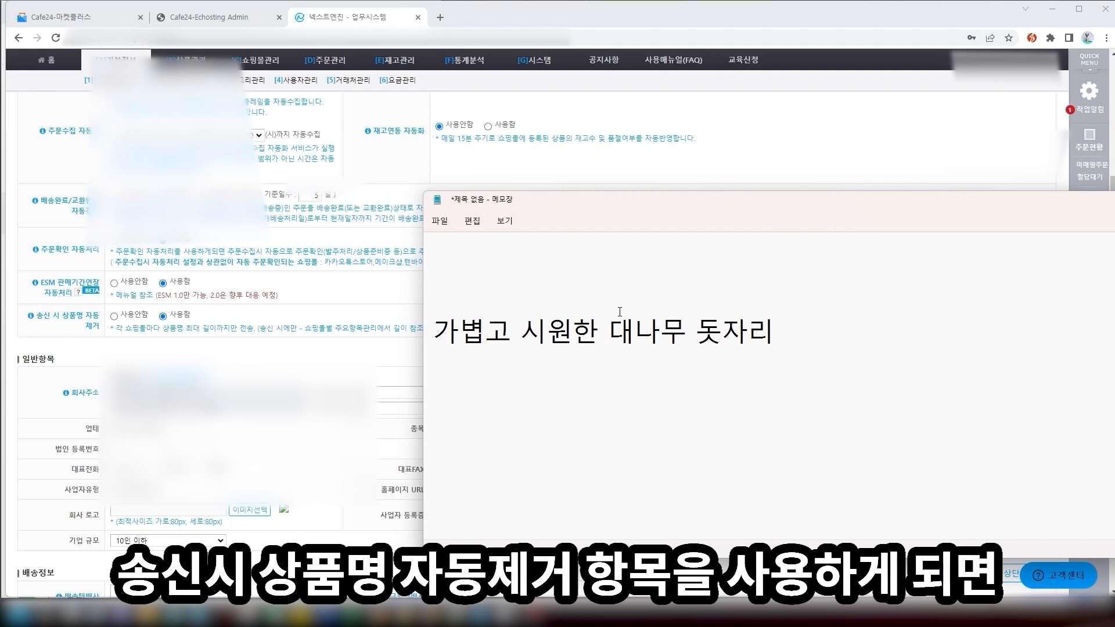
Add the line '6자리까지만 전송이 가능하다고 할때' and trim the first line to '가볍고 시원한'
key(Return)
key(Return)
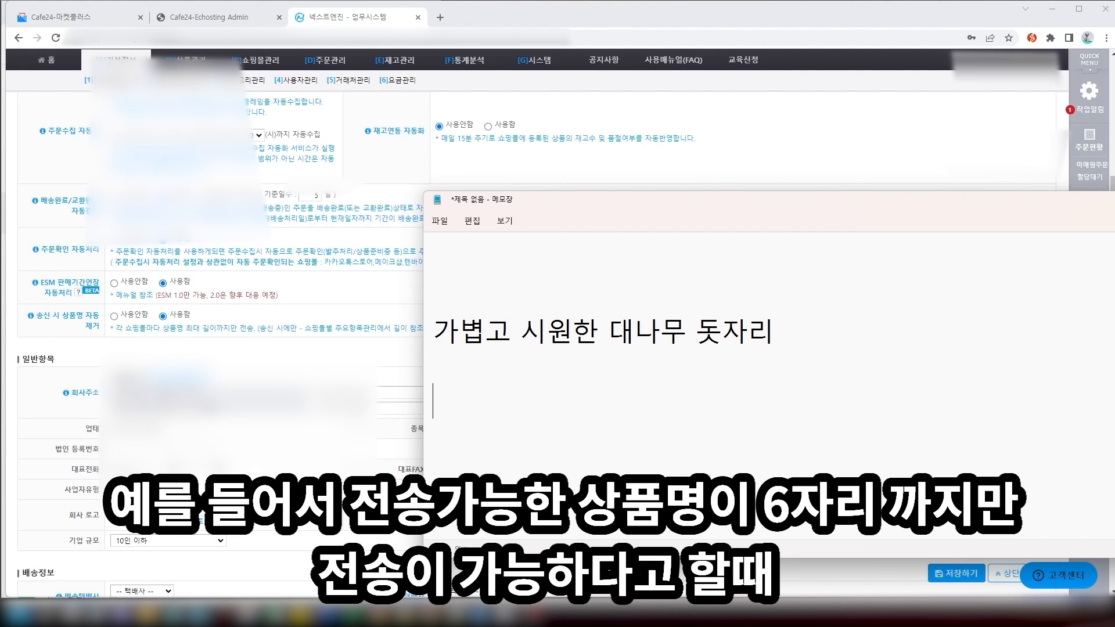
text(6자리까지만)
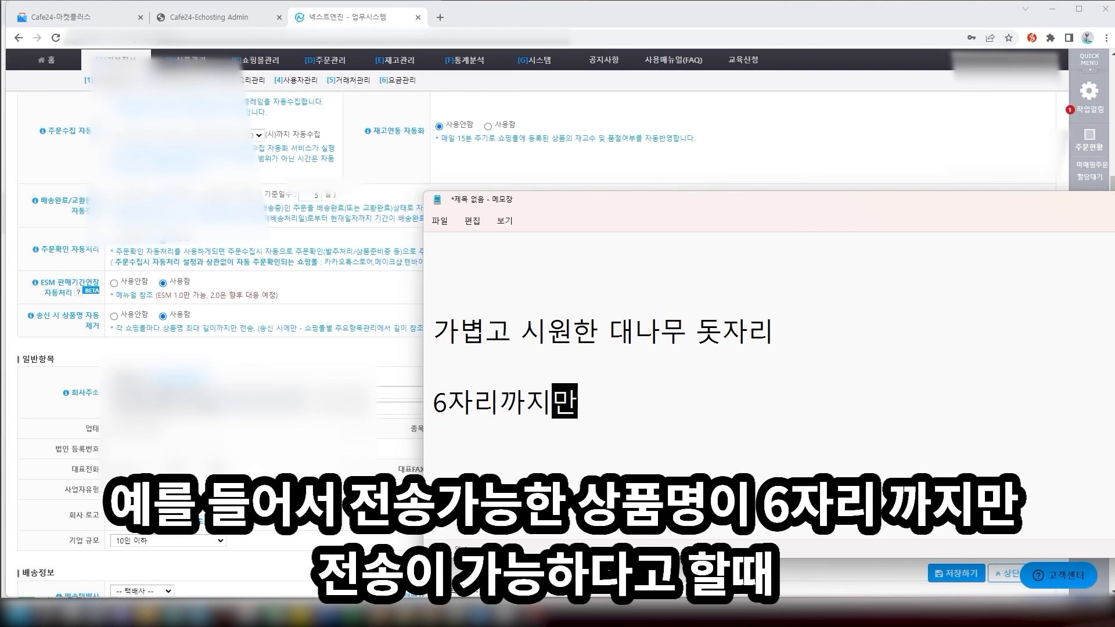
text( 전ㅅ송이 가능하다고 할)
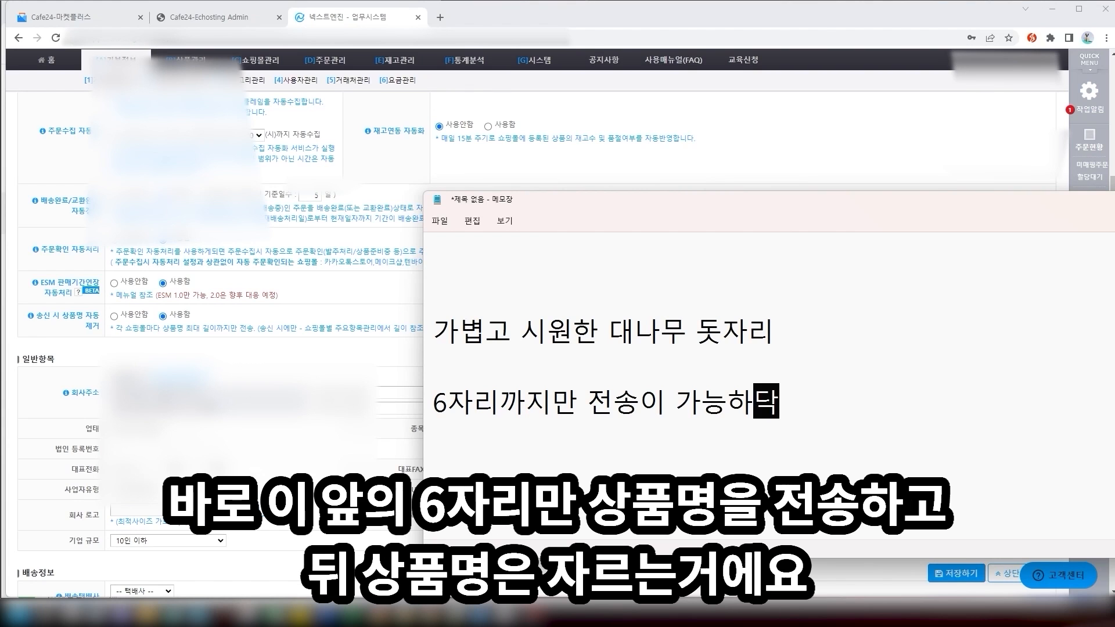
text(때)
click(609, 332)
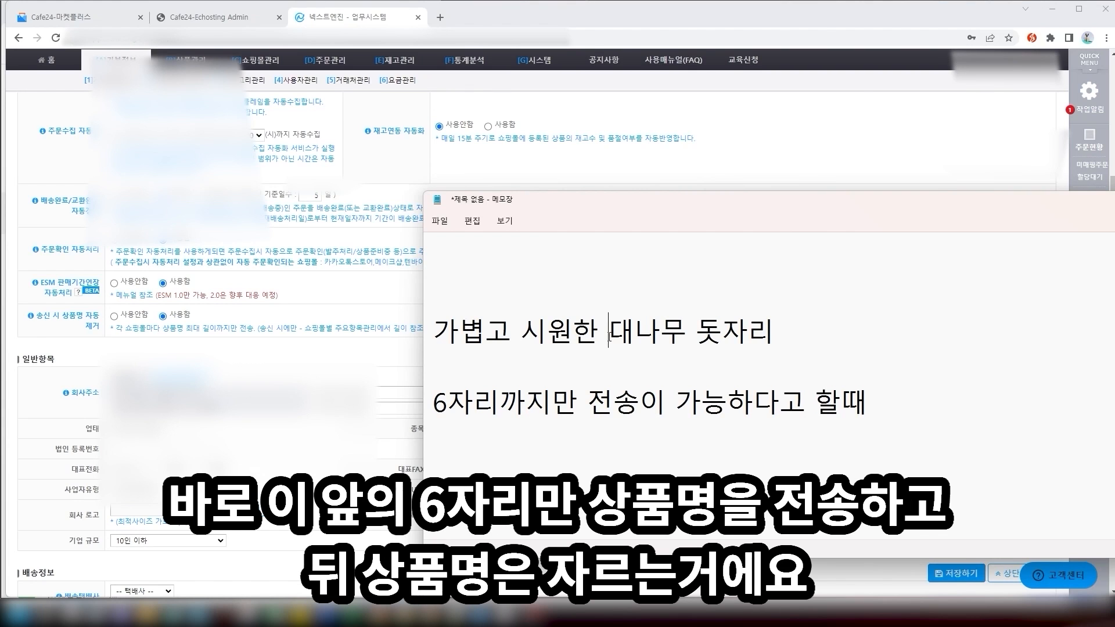
key(shift+Left)
key(shift+Left)
key(shift+Left)
key(shift+Left)
key(shift+Left)
key(shift+Left)
key(shift+Left)
key(Right)
key(shift+End)
key(Delete)
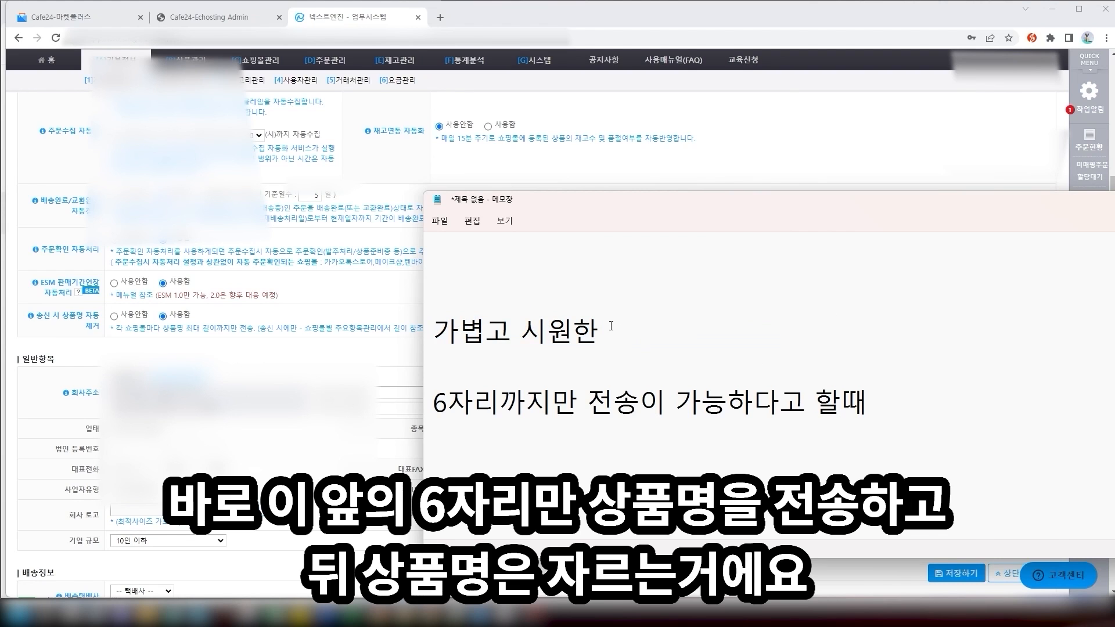
drag(600, 331, 443, 338)
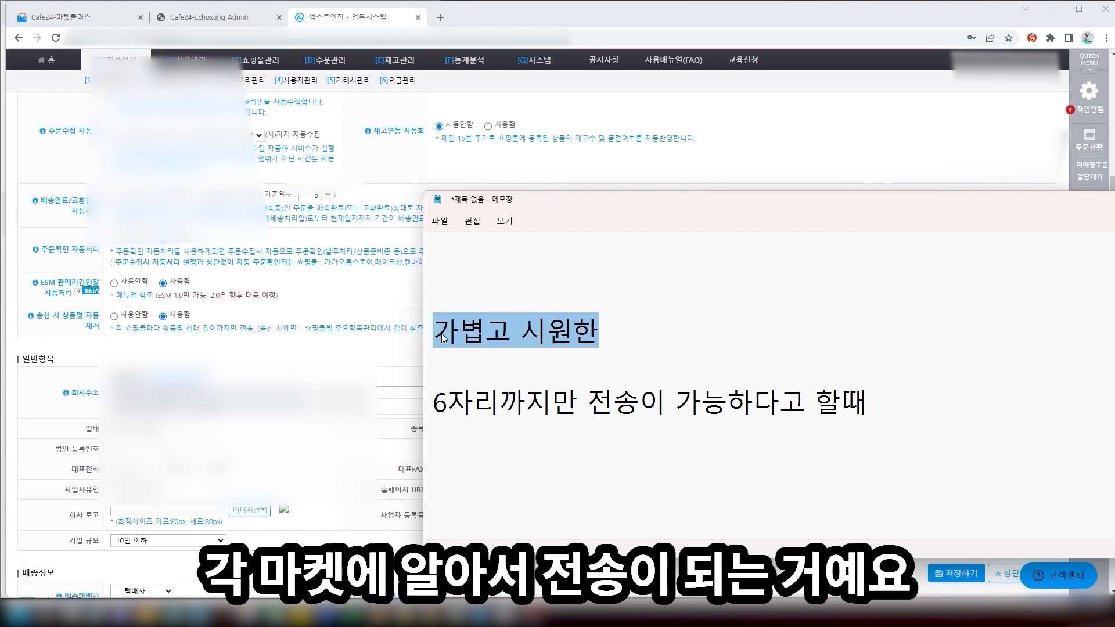
click(642, 359)
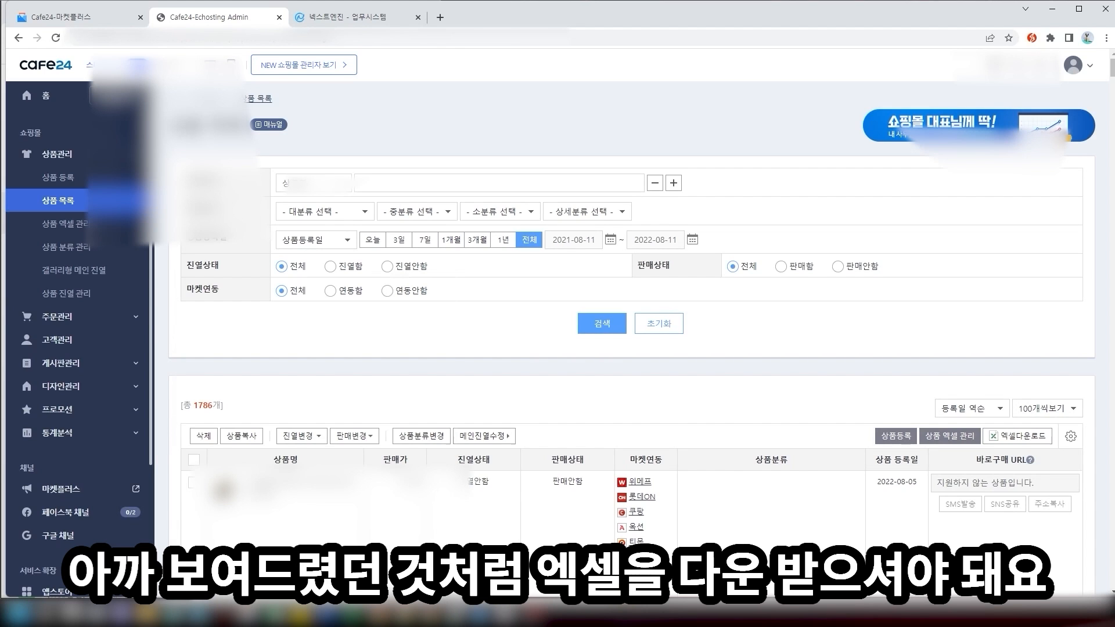
Scroll down the 1,786-product list to reach the 엑셀다운로드 button
scroll(894, 321, down, 3)
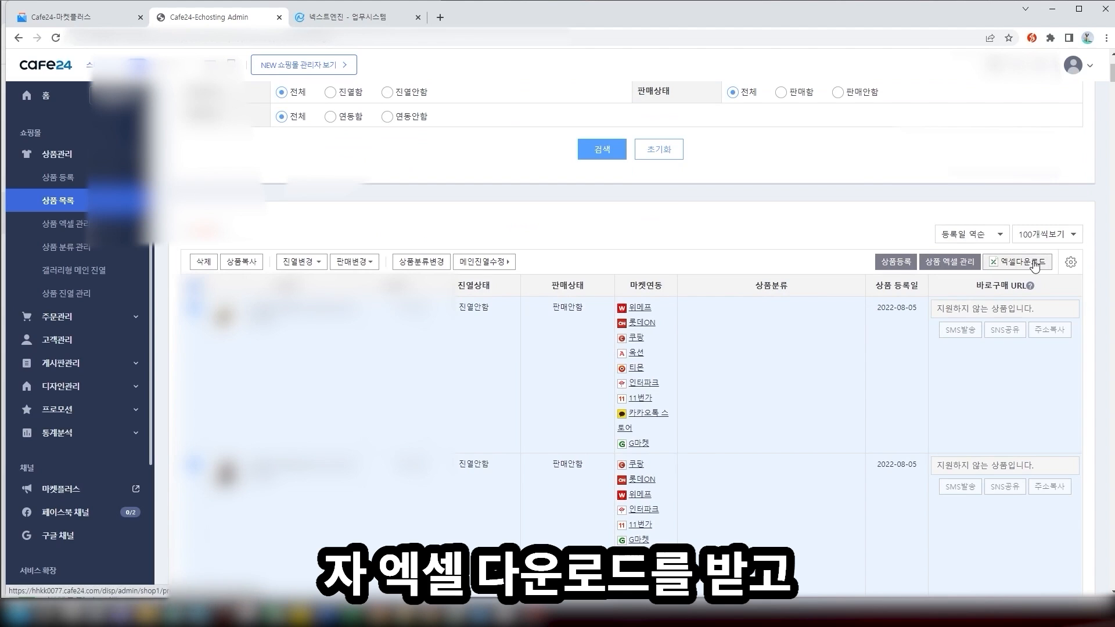
Bring File Explorer forward, open the hashed-name download folder and its product spreadsheet
click(150, 615)
click(296, 558)
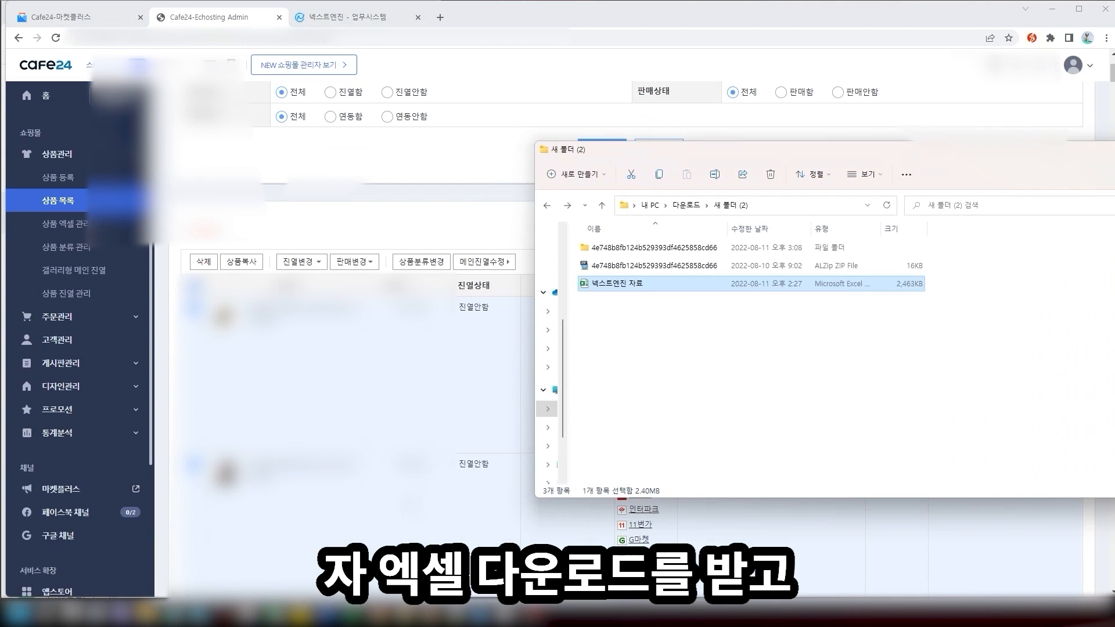
double_click(745, 252)
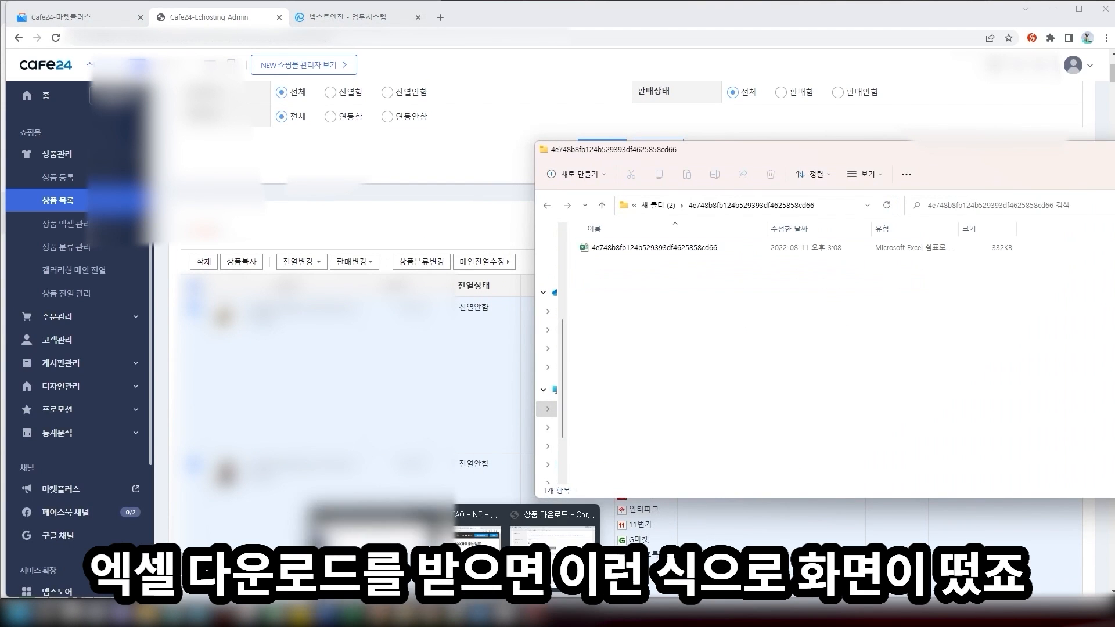
click(684, 249)
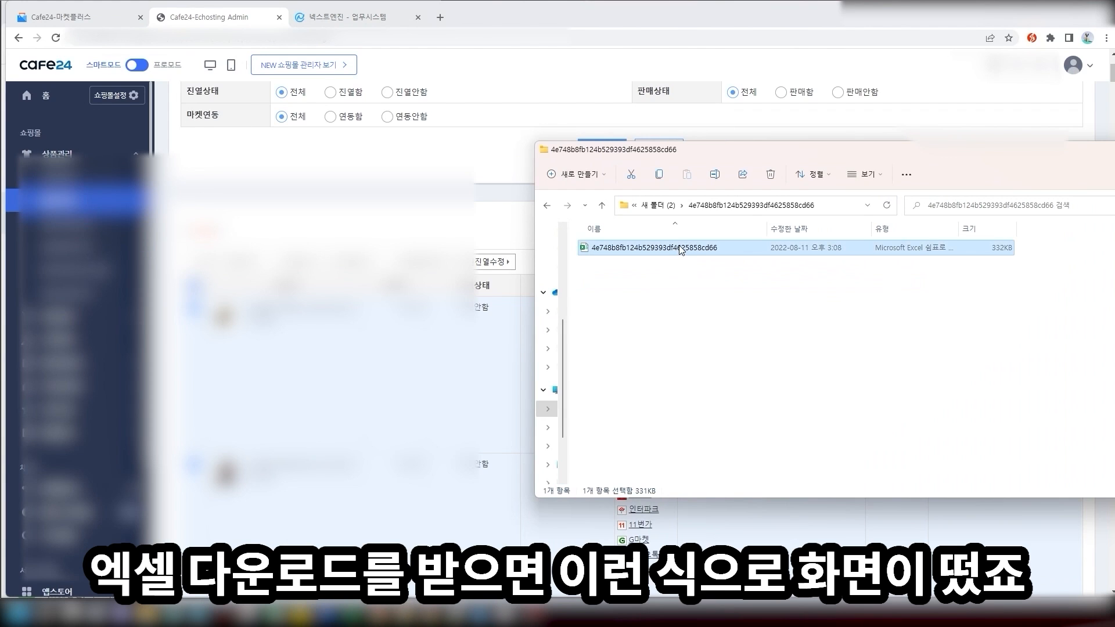
double_click(688, 258)
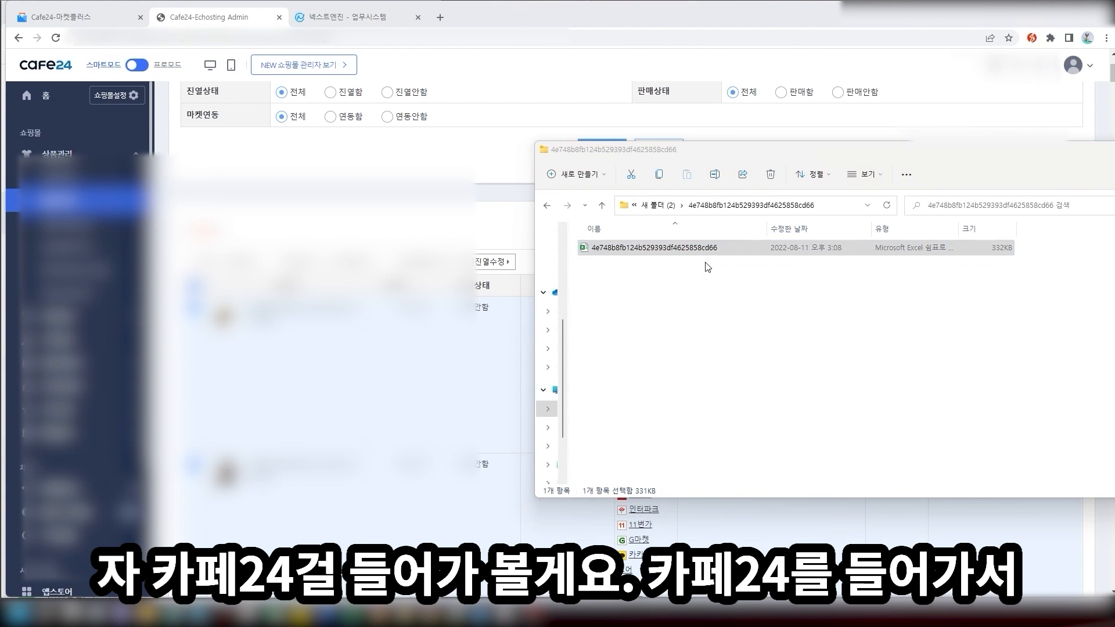
Find the 옵션입력 column and select AH21, which holds 색상{금색|은색}
key(Right)
key(Right)
key(Right)
key(Right)
key(Right)
key(Right)
key(Right)
key(Right)
key(Right)
key(Right)
key(Right)
key(Right)
key(Right)
key(Right)
key(Right)
key(Right)
key(Right)
key(Right)
key(Right)
key(Right)
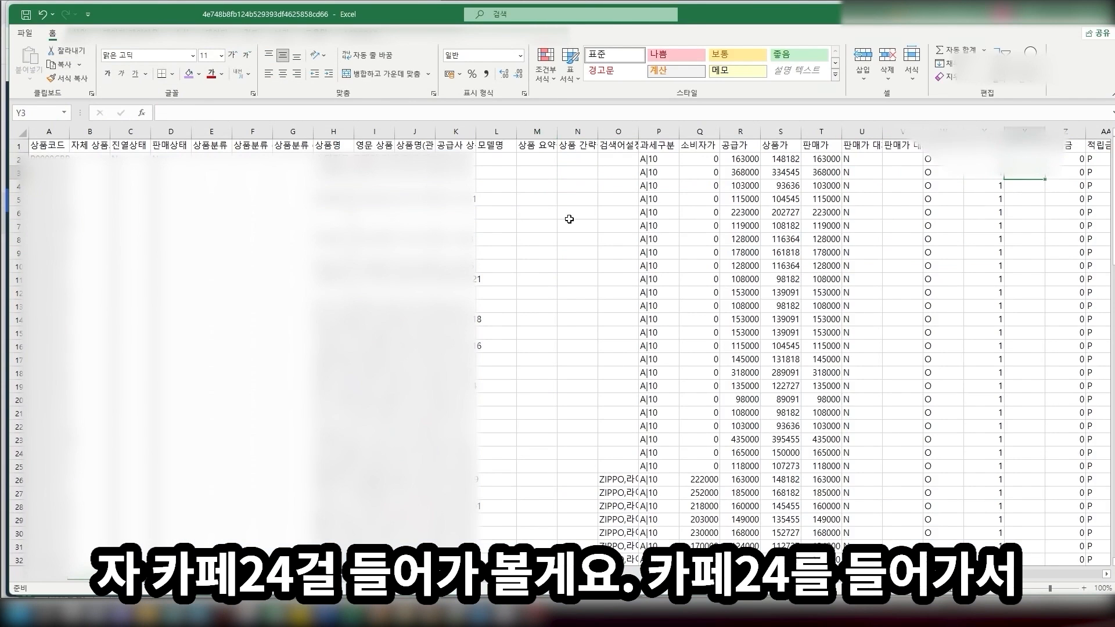
click(547, 280)
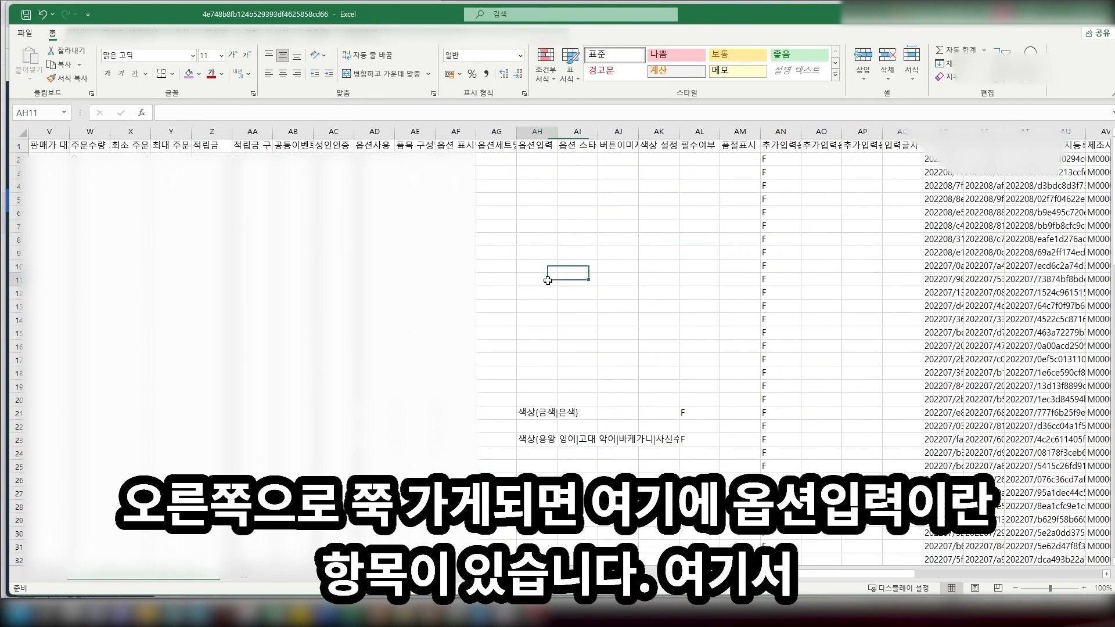
click(537, 149)
scroll(525, 318, down, 1)
scroll(529, 325, up, 1)
click(536, 400)
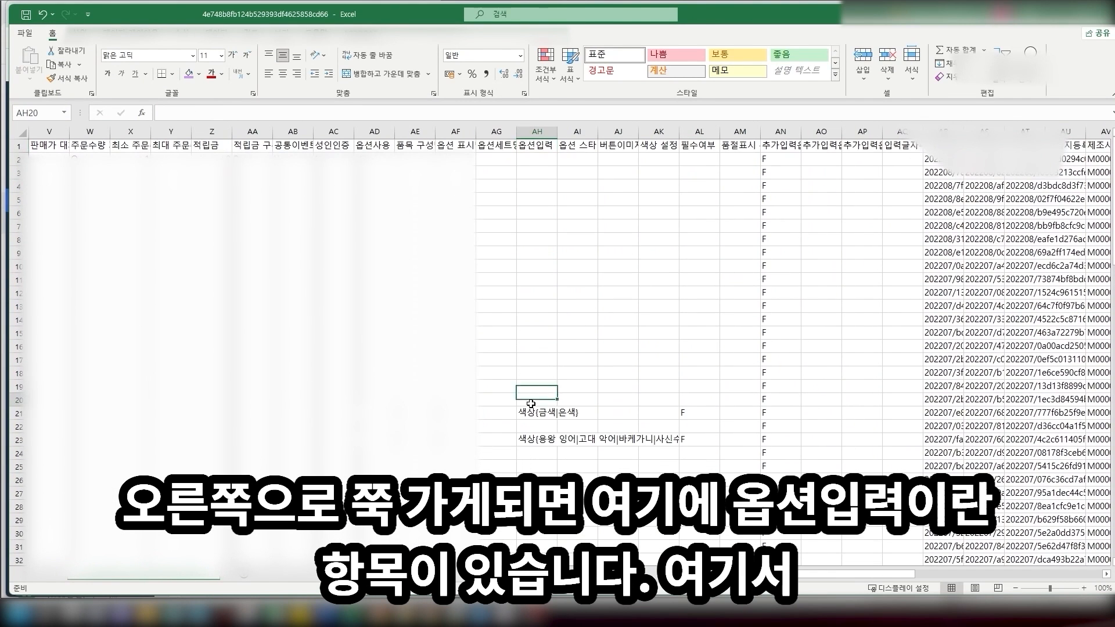
click(535, 413)
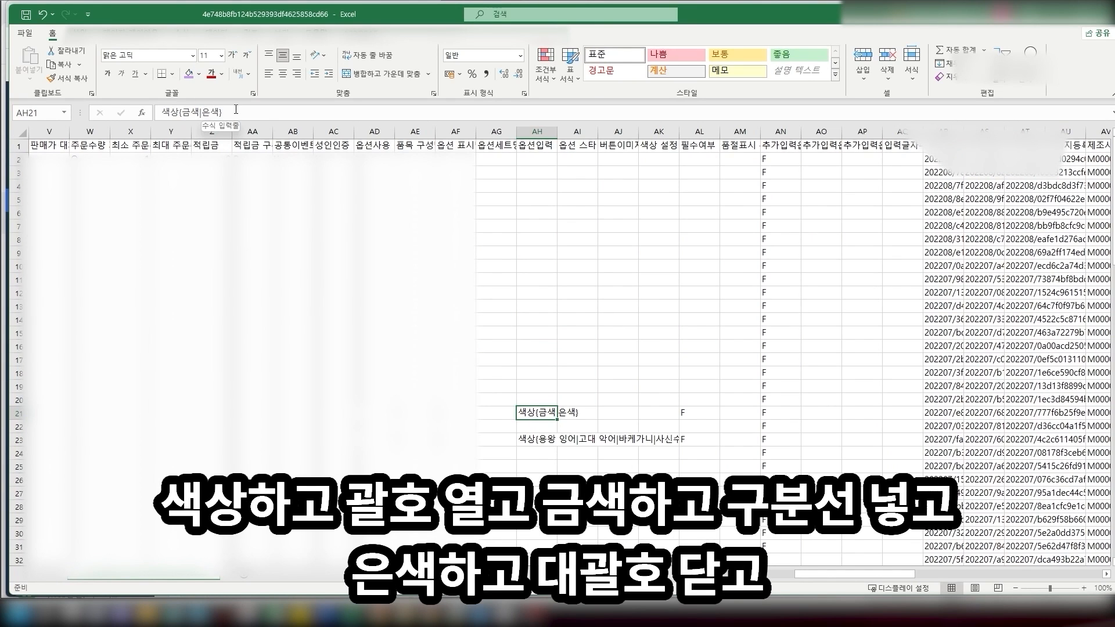
Change AH21 to 사이즈{라지|노멀|스몰}, then save the sheet and close Excel
click(178, 113)
key(BackSpace)
key(BackSpace)
text(사이즈)
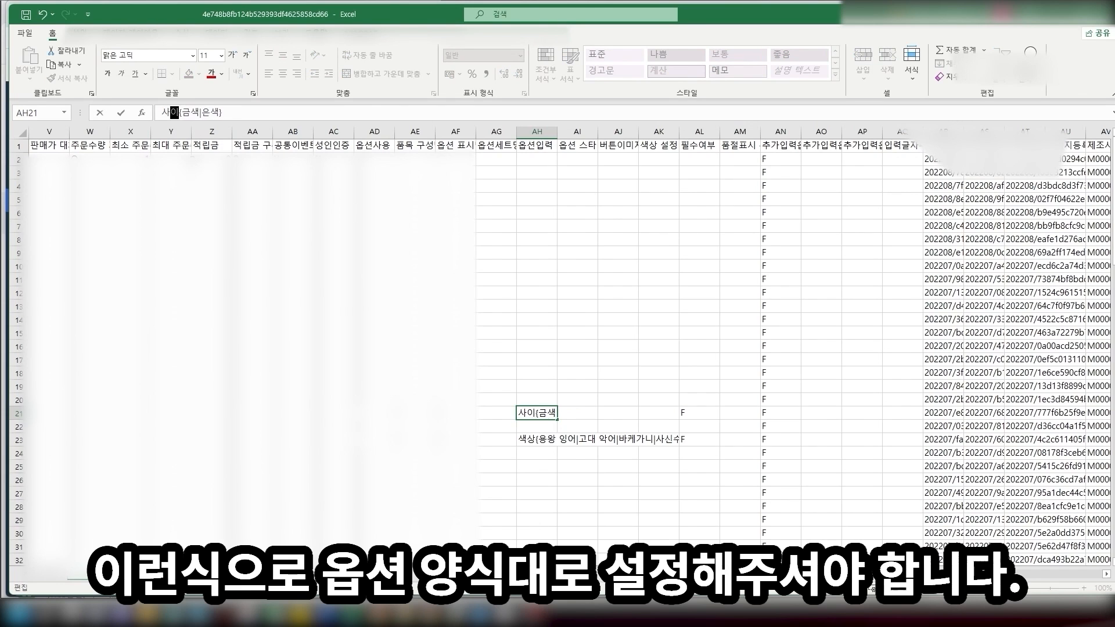
key(BackSpace)
key(BackSpace)
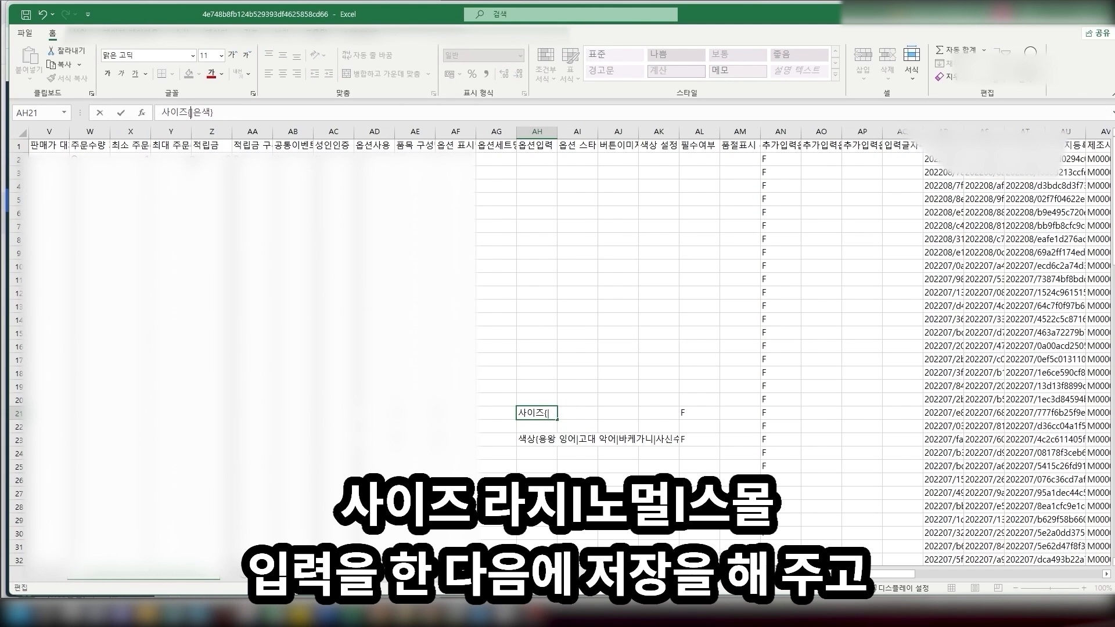
text(라지)
key(BackSpace)
key(BackSpace)
text(노멀|스몰)
click(523, 387)
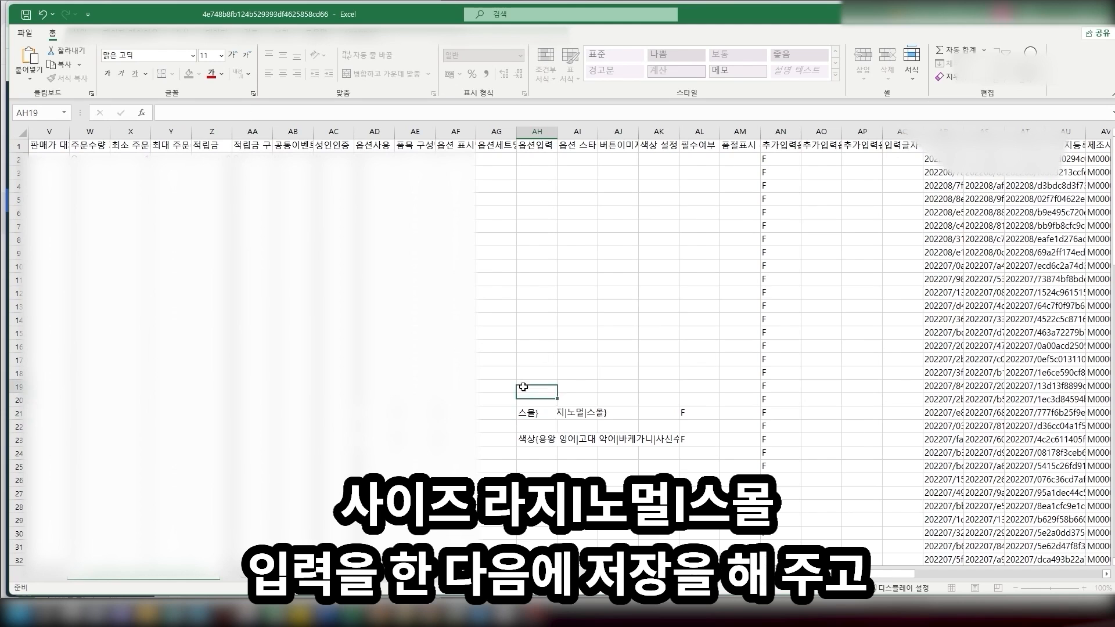
click(26, 15)
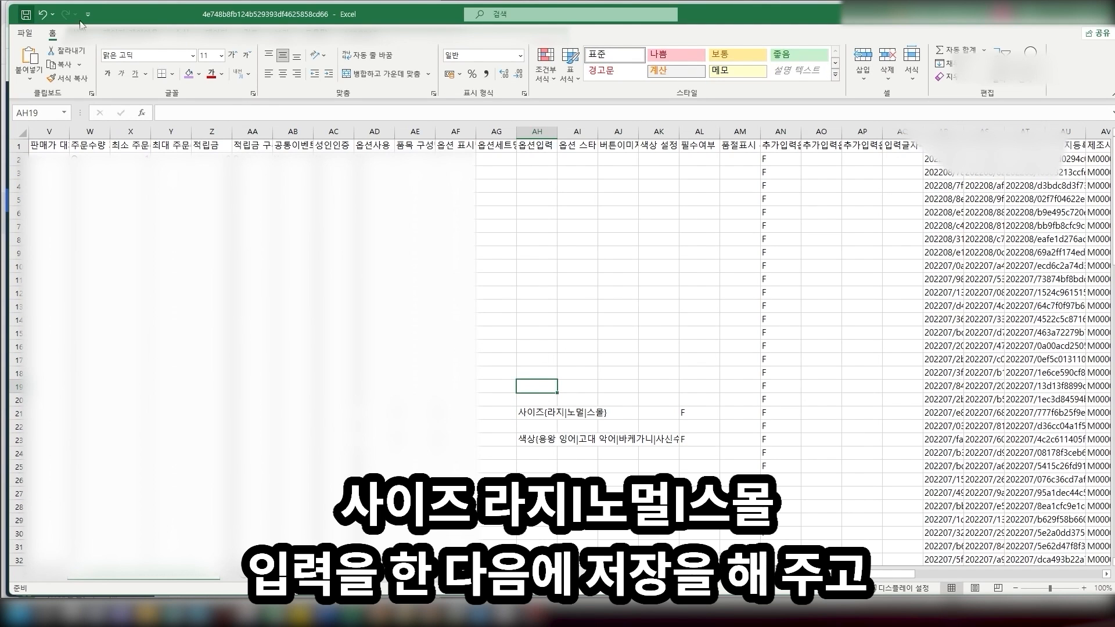
click(1106, 14)
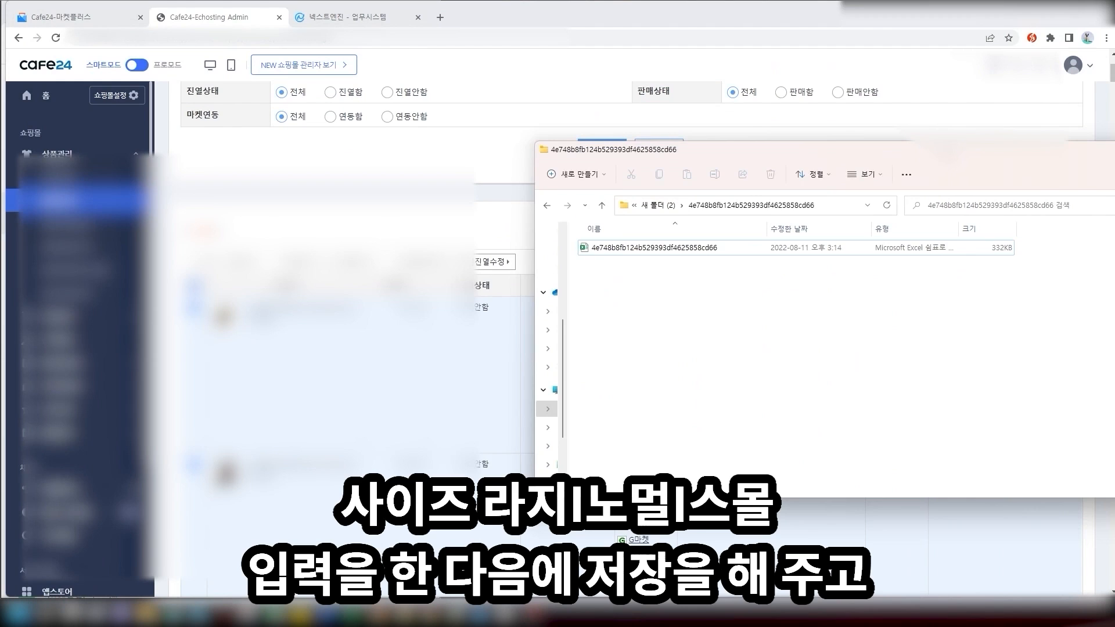
In 상품 엑셀 관리 > 옵션 수정, upload the edited product CSV from Explorer
drag(767, 150, 1059, 104)
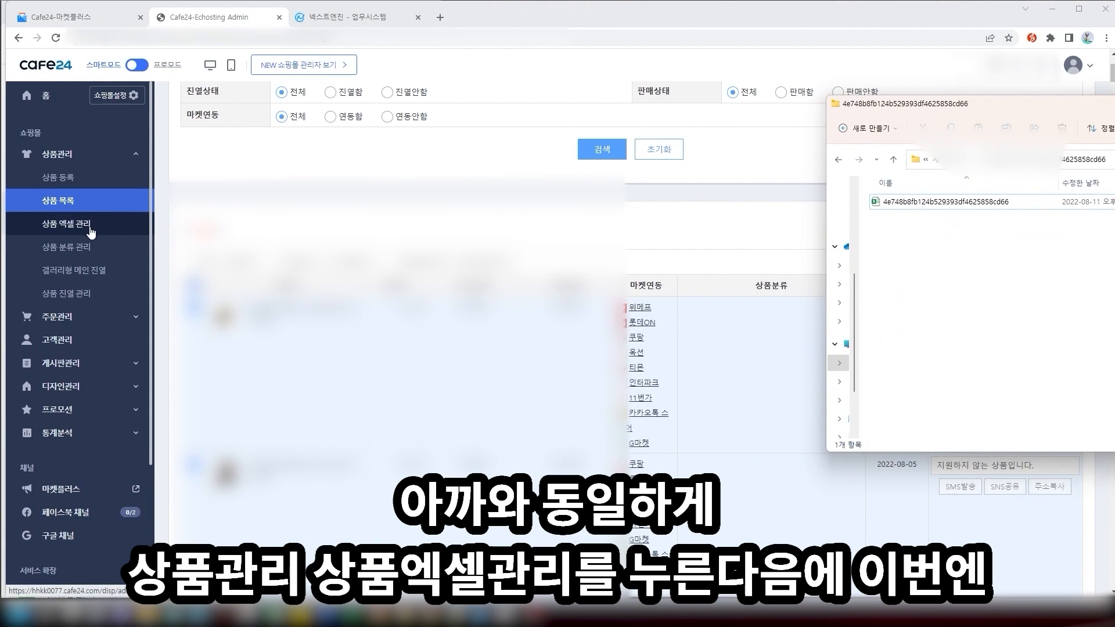
click(73, 224)
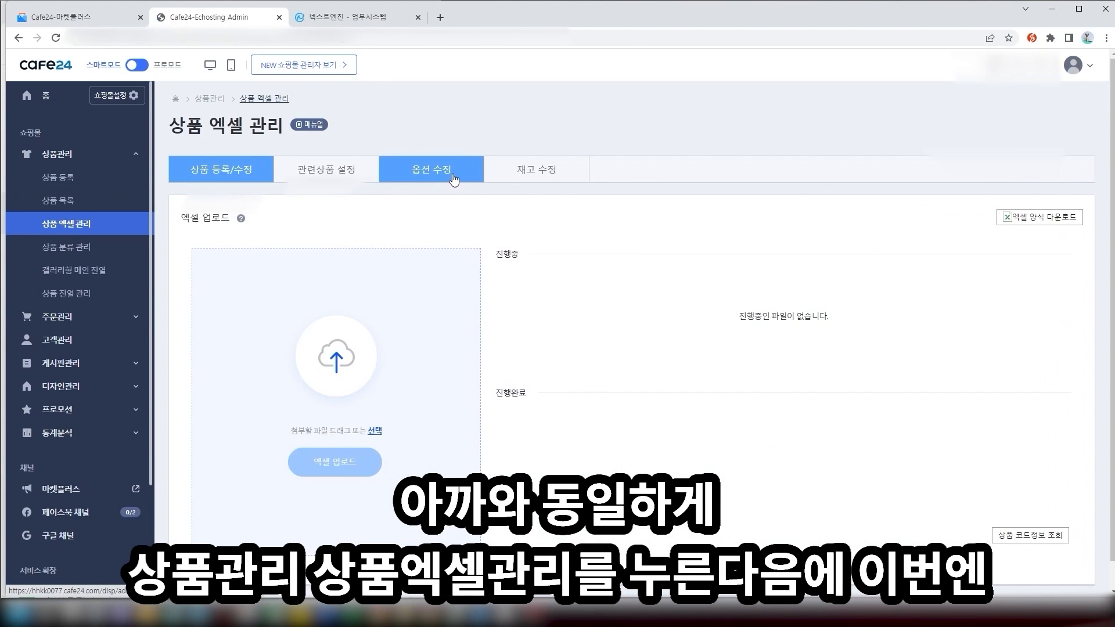
click(454, 177)
key(alt+Tab)
drag(941, 202, 401, 343)
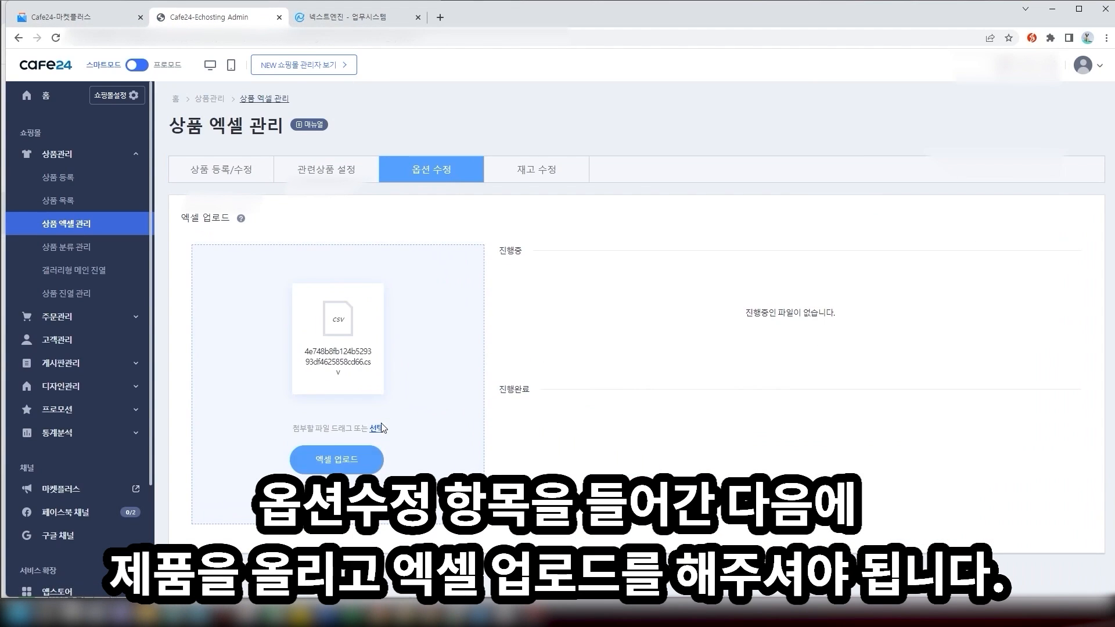
click(359, 470)
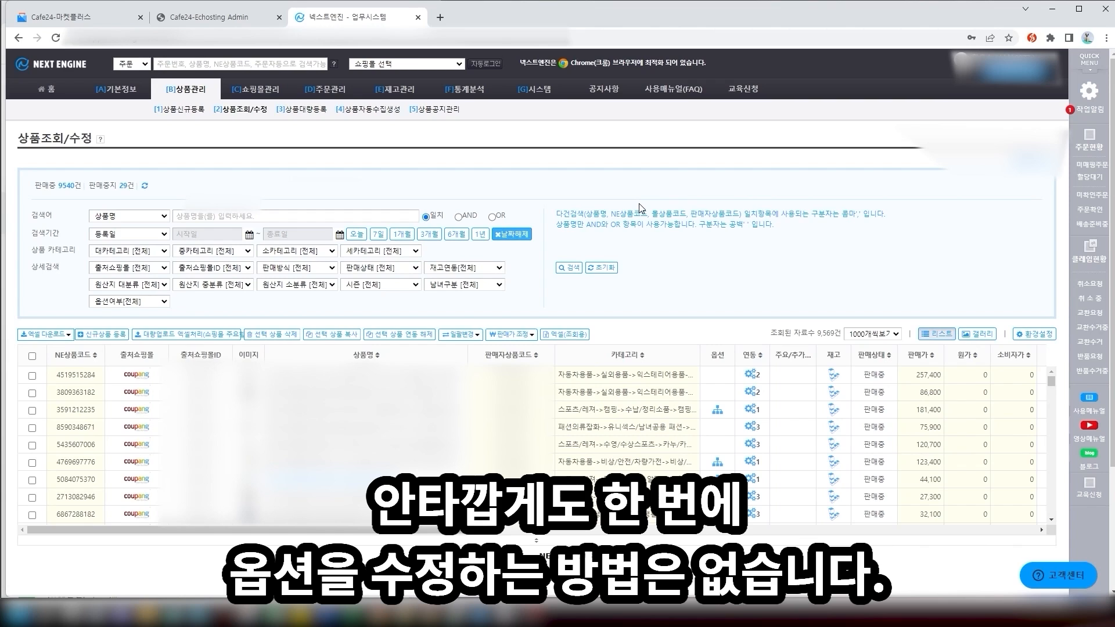
With 1000 products per page, select all products and download 대량업로드 엑셀(상품)
click(867, 337)
click(866, 337)
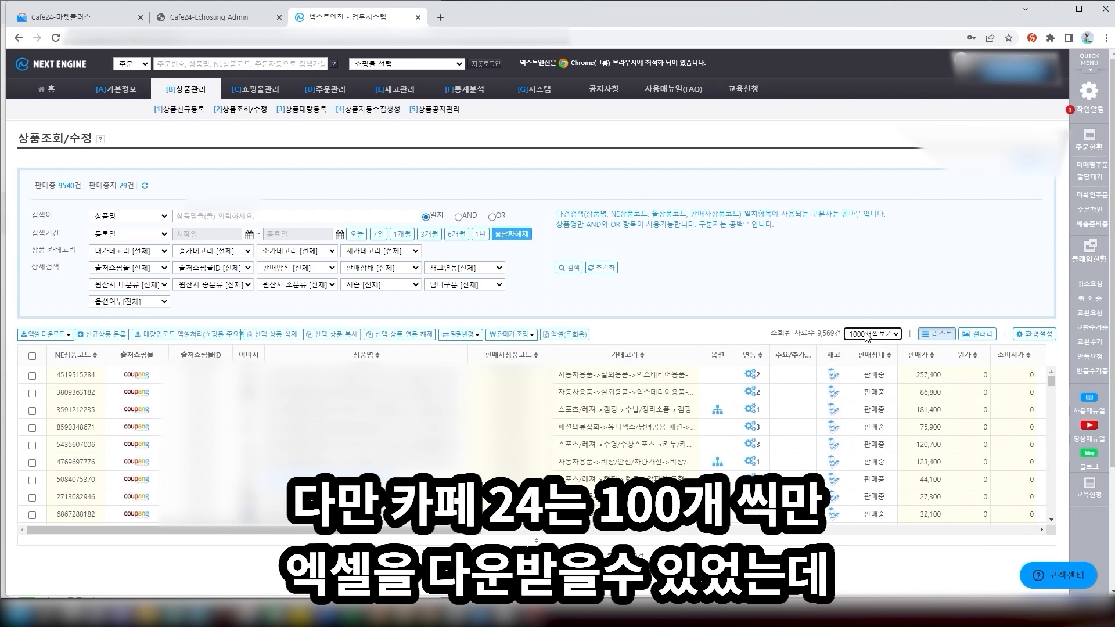
click(881, 336)
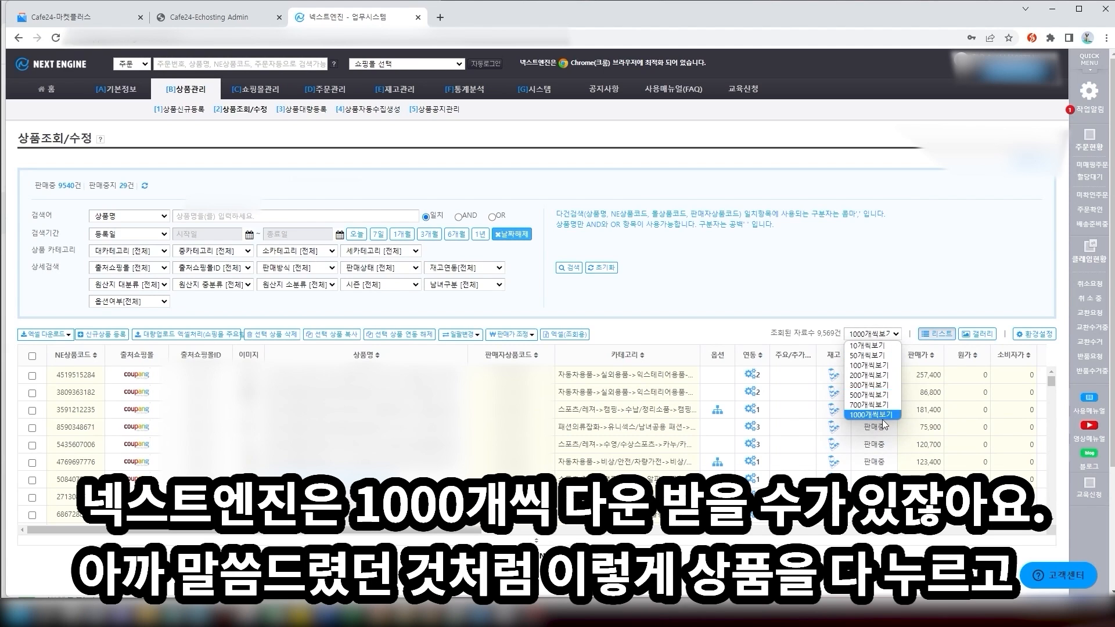
click(876, 284)
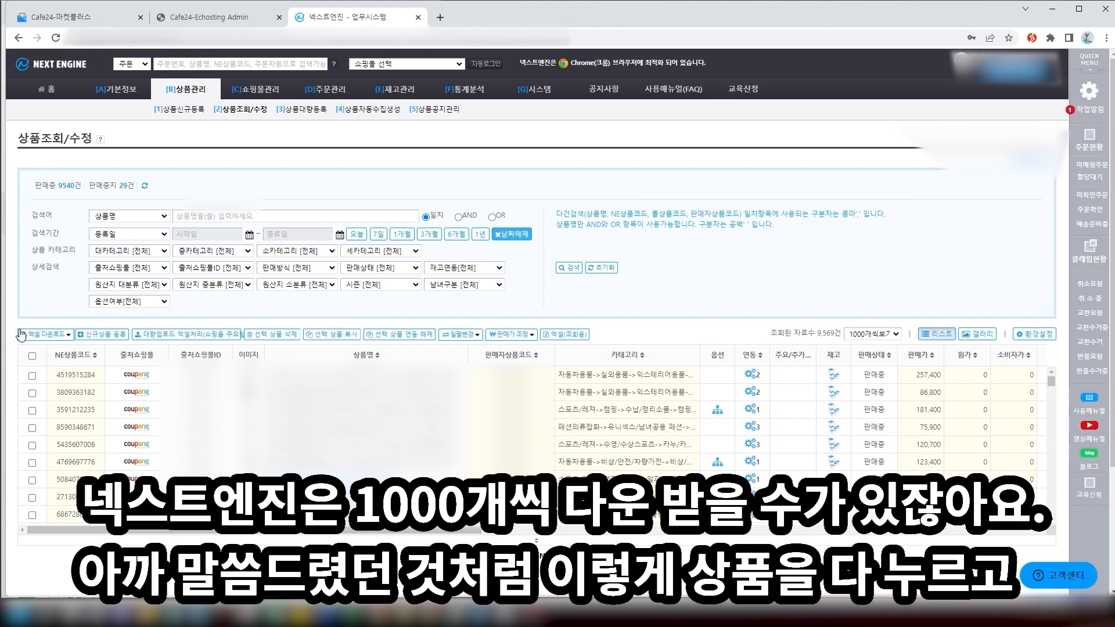
click(45, 336)
click(63, 318)
click(32, 355)
click(45, 335)
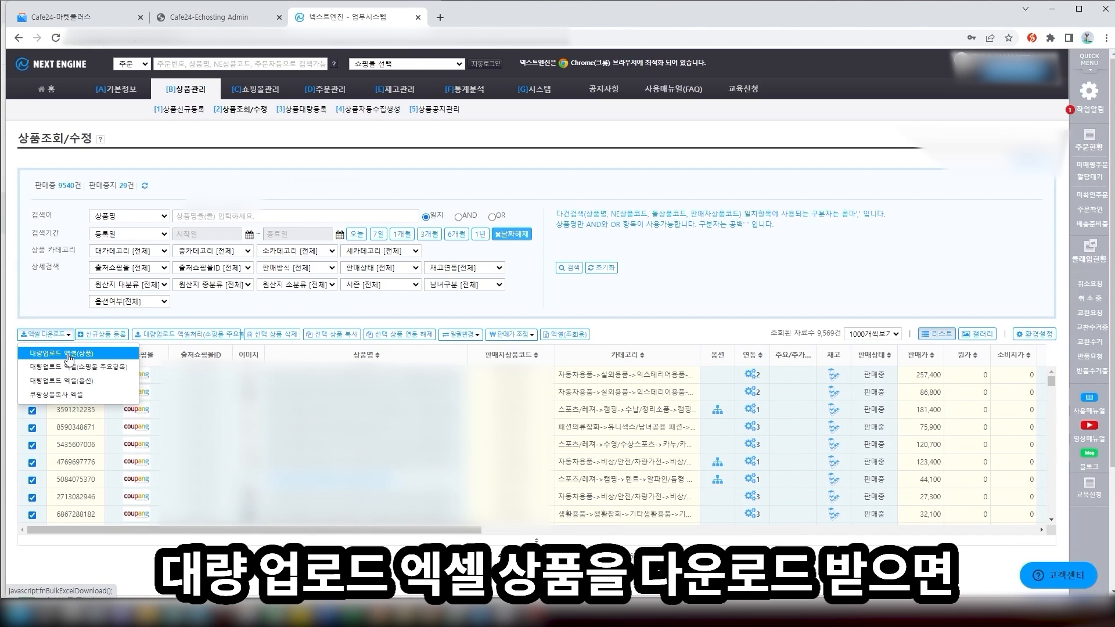
click(69, 358)
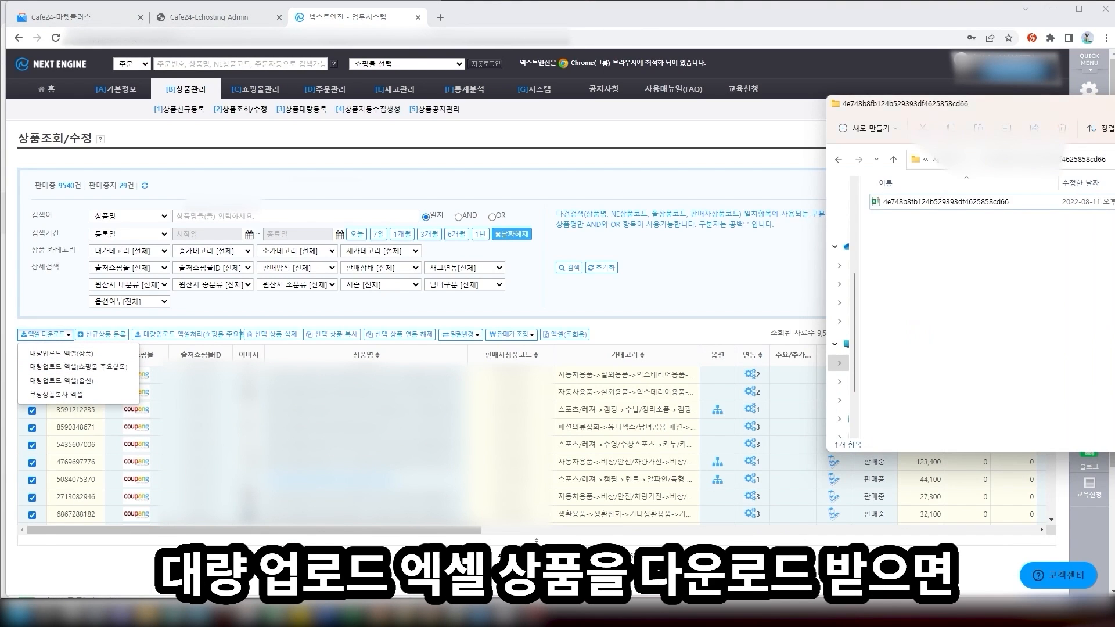
drag(1084, 113, 667, 135)
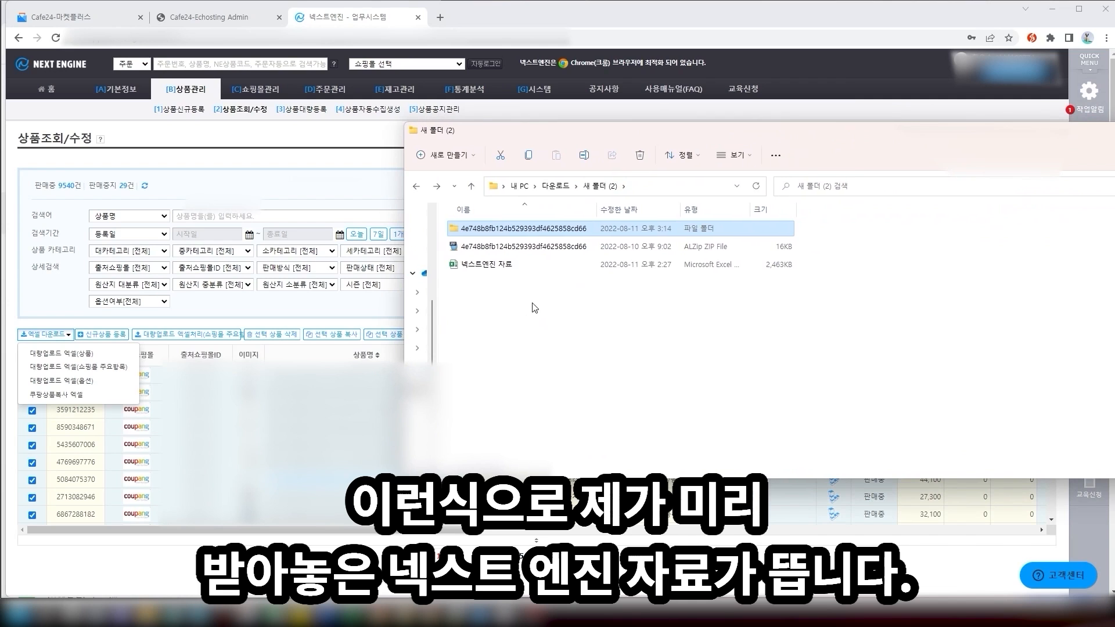
Open the 넥스트엔진 자료 workbook and move right to the option columns
click(545, 266)
double_click(545, 266)
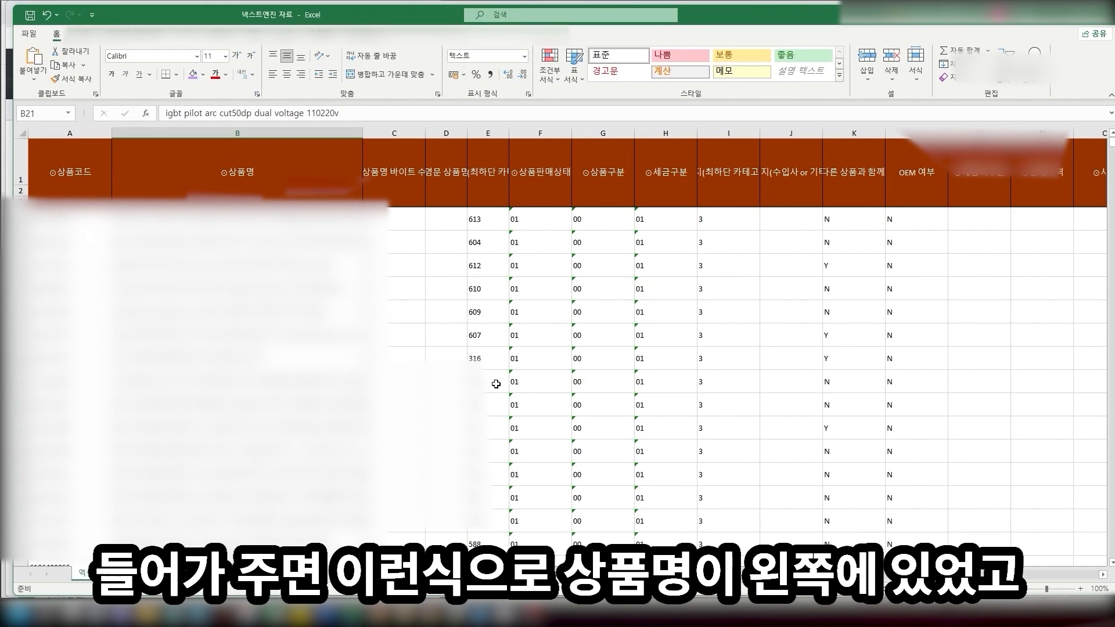
click(407, 312)
click(405, 242)
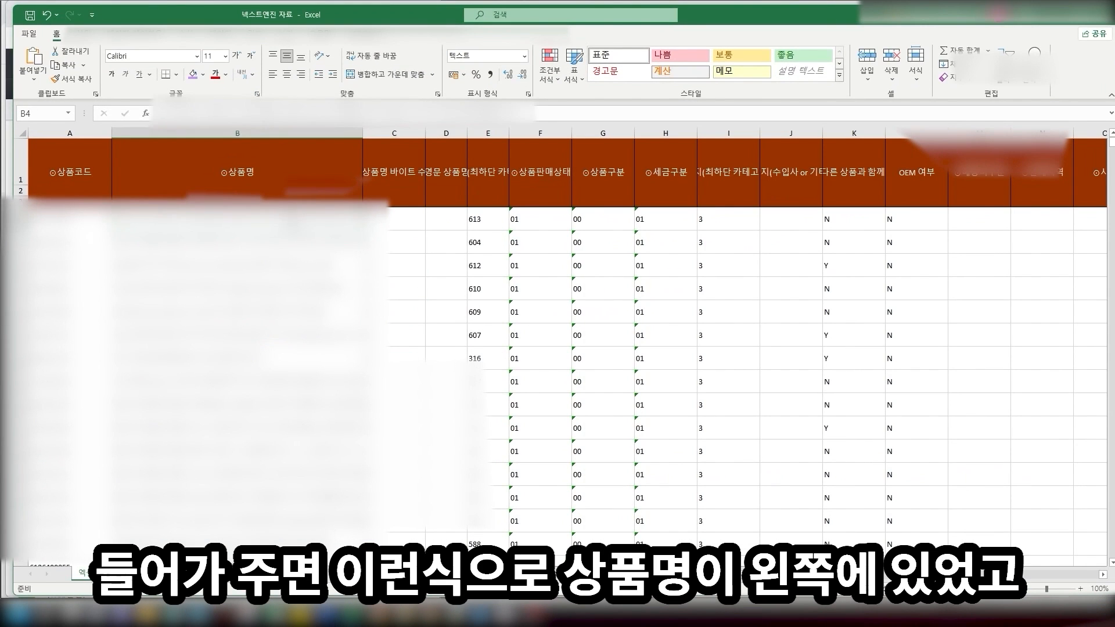
key(Right)
key(Right)
key(Right)
key(Right)
key(Right)
key(Right)
key(Right)
key(Right)
key(Right)
key(Right)
key(Right)
key(Right)
key(Right)
key(Right)
key(Right)
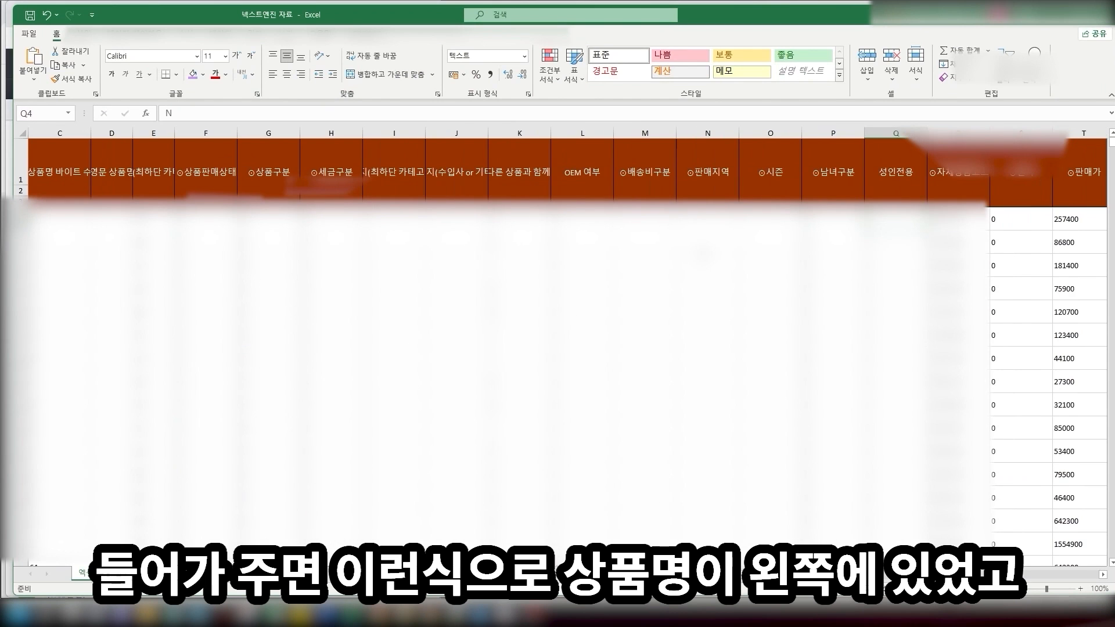
key(Right)
key(Right)
key(Right)
key(Right)
key(Right)
key(Right)
key(Right)
key(Right)
key(Right)
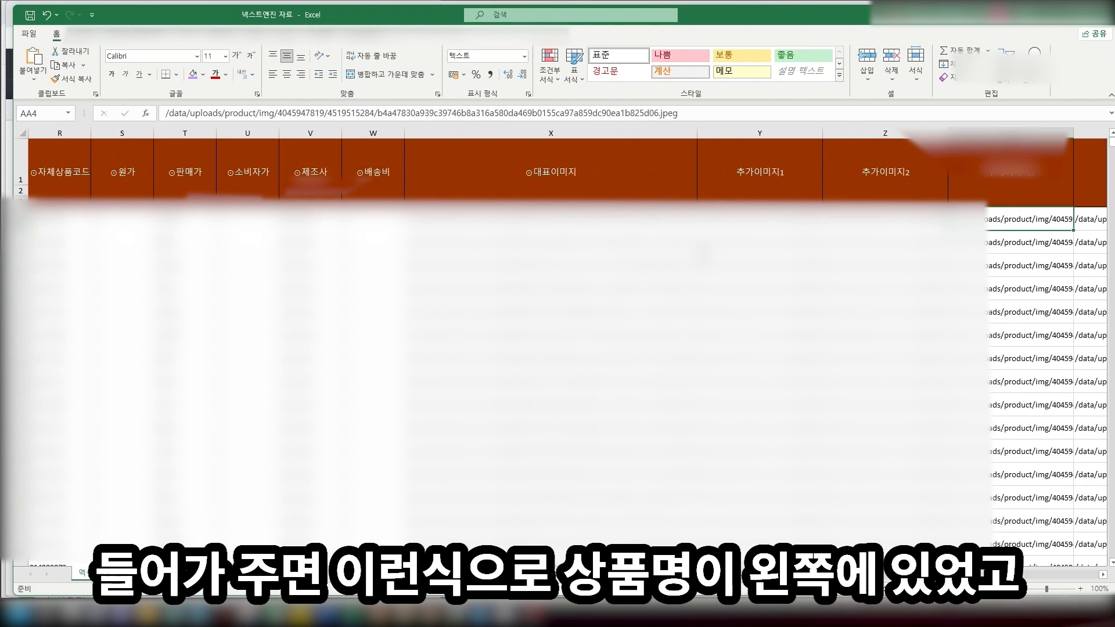
key(Right)
key(Right)
key(Right)
key(Right)
key(Right)
key(Right)
key(Right)
key(Right)
key(Right)
key(Right)
key(Right)
key(Right)
key(Right)
key(Right)
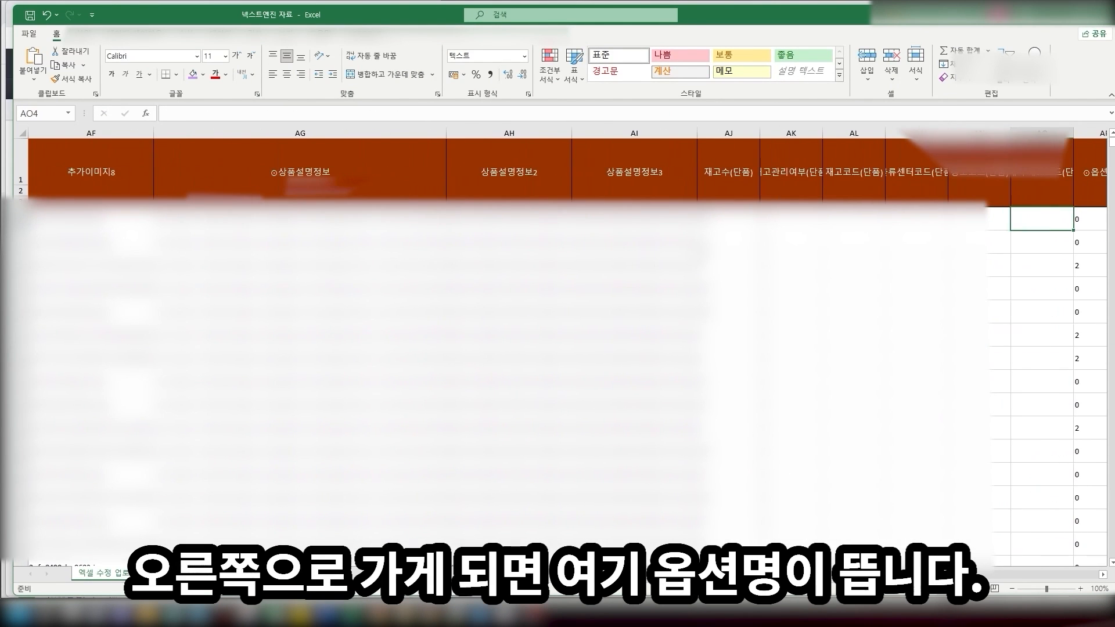
key(Right)
key(Right)
key(Right)
key(Right)
key(Right)
key(Right)
key(Right)
key(Right)
key(Right)
key(Right)
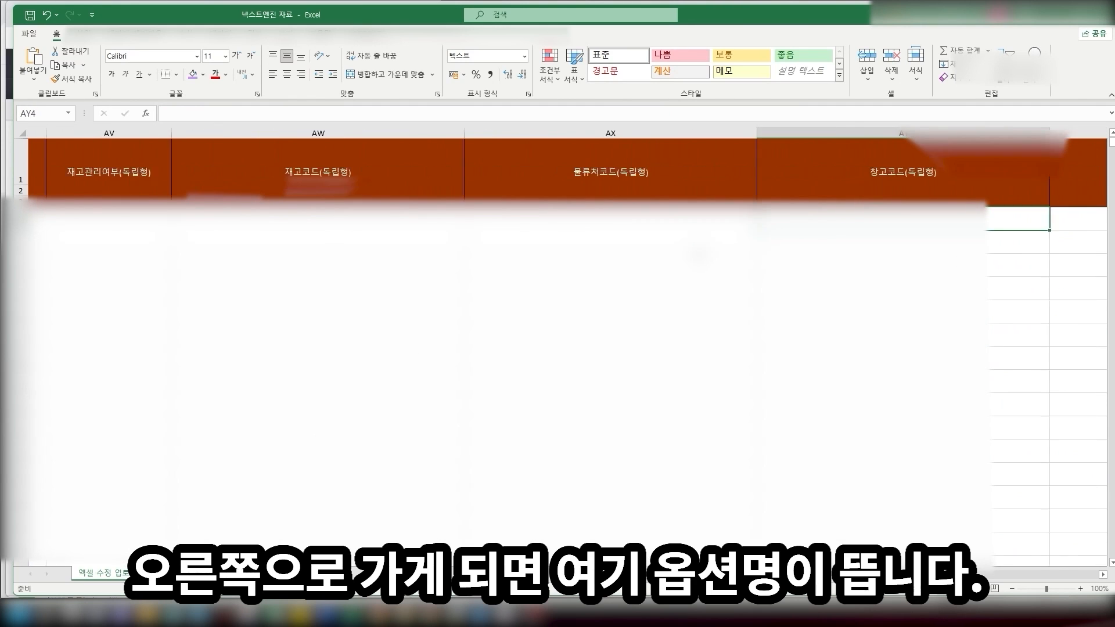
key(Right)
key(Right)
key(Right)
Review the existing option names and values, such as 초록,푸른 in row 13
click(505, 168)
click(618, 184)
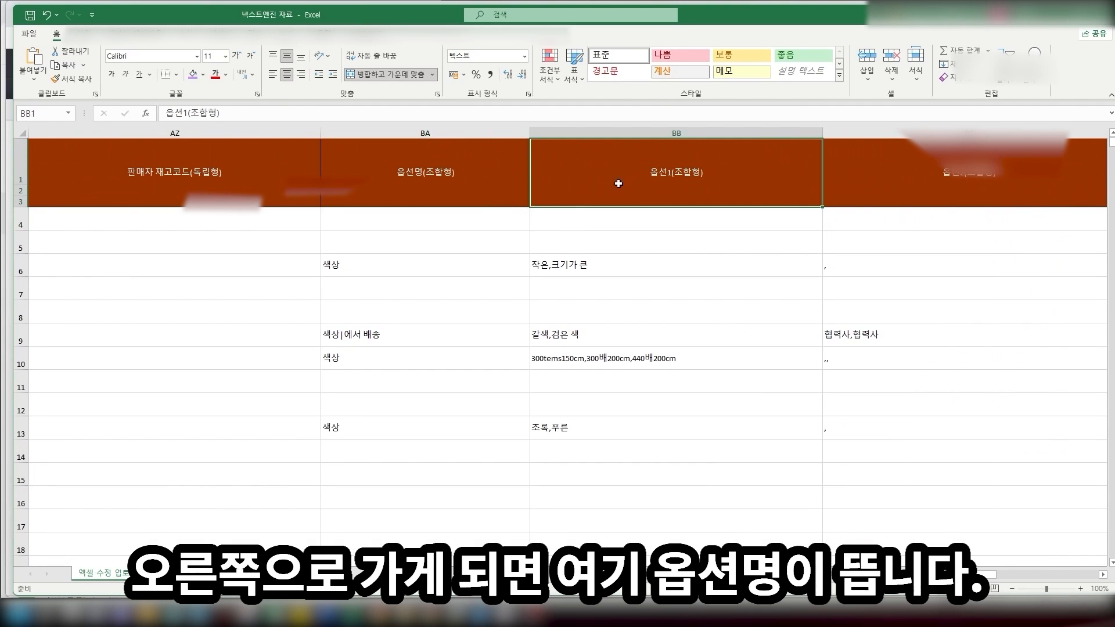
click(488, 174)
click(637, 175)
click(465, 173)
click(610, 173)
click(381, 166)
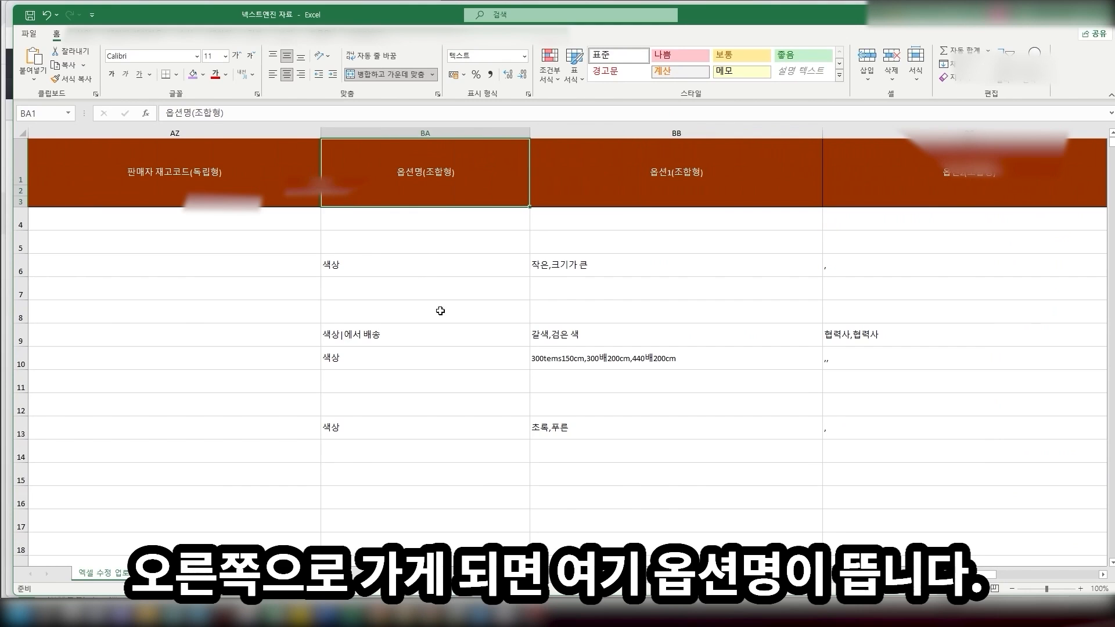
click(410, 340)
key(Right)
key(Down)
scroll(452, 339, down, 2)
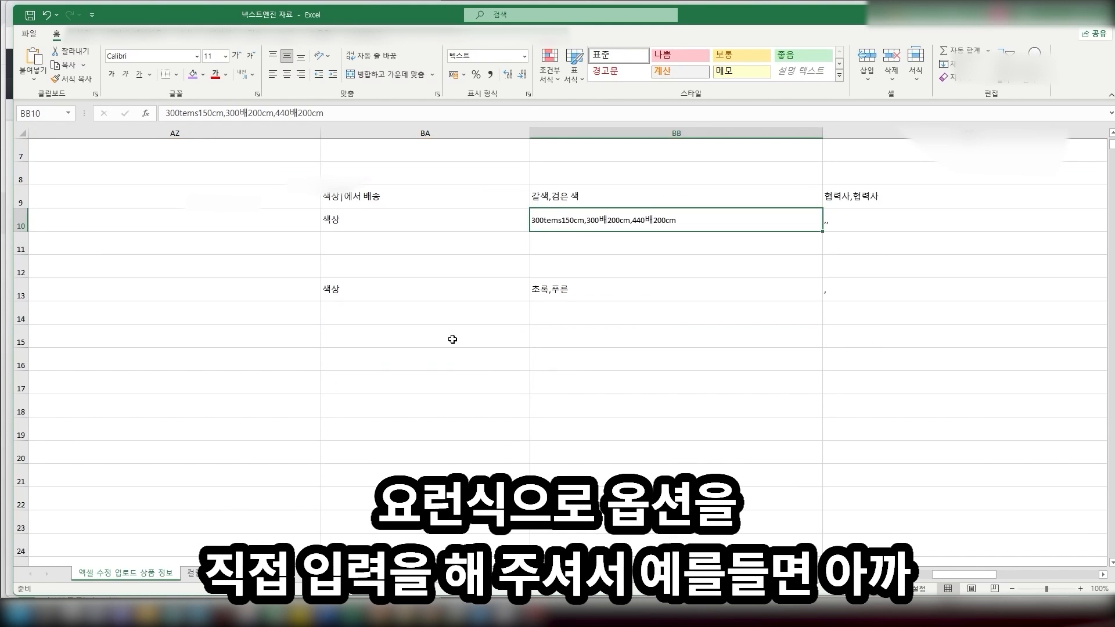
click(451, 297)
click(566, 295)
scroll(451, 356, up, 2)
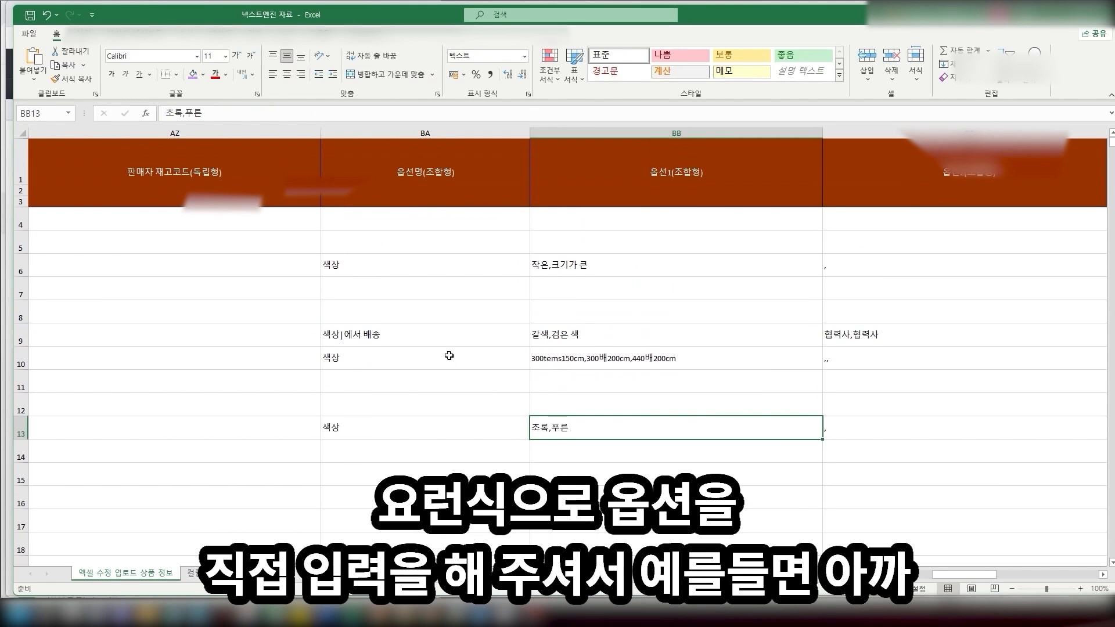
Set row 6's option name to 사이즈 and its values to 라지,노멀,스몰
click(372, 270)
double_click(373, 270)
key(BackSpace)
key(BackSpace)
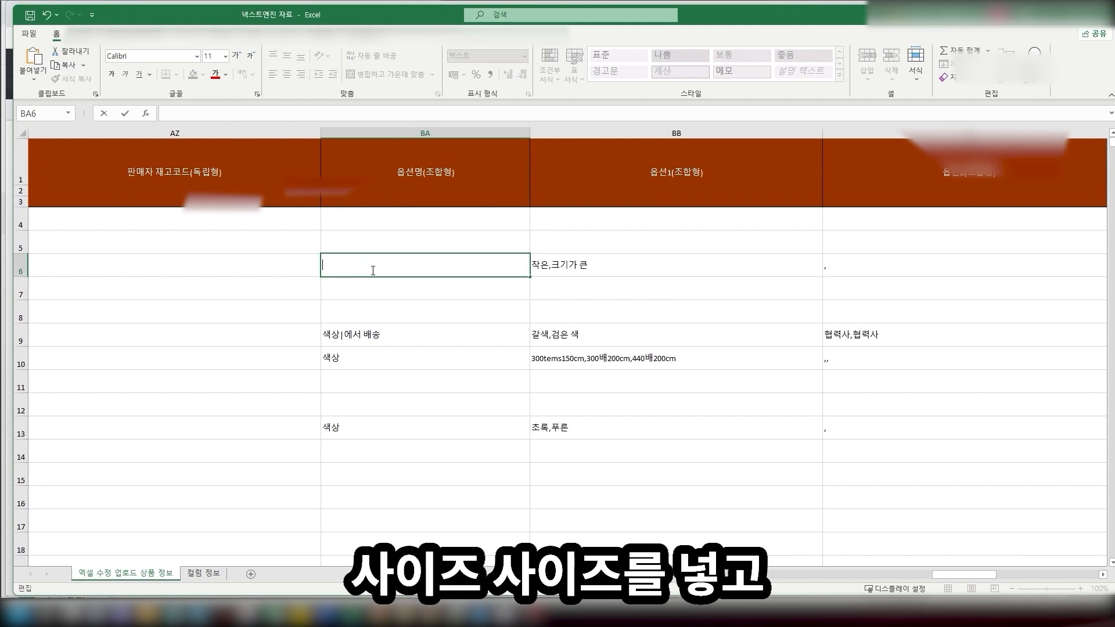
text(사이즈)
key(Tab)
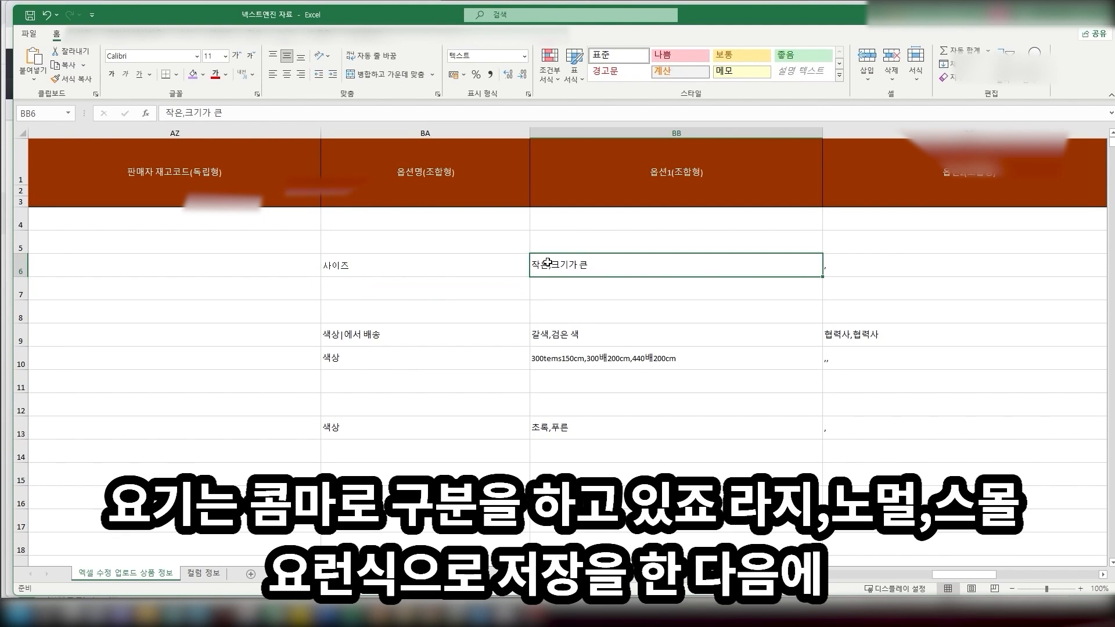
double_click(548, 264)
key(BackSpace)
key(BackSpace)
text(라지)
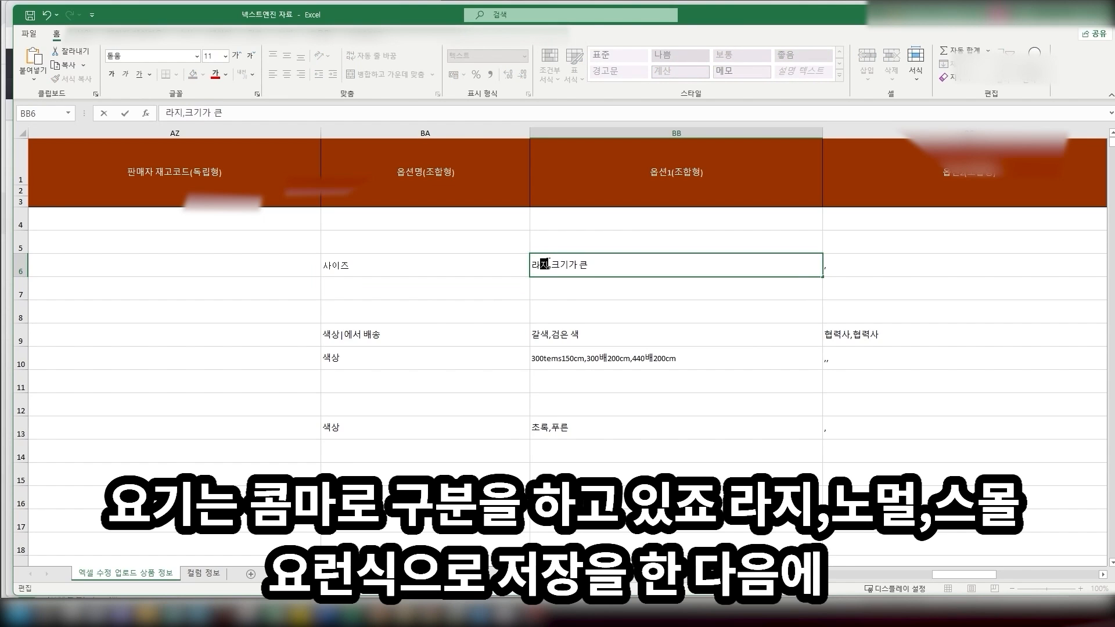
key(Delete)
key(Delete)
key(Delete)
key(Delete)
key(Delete)
key(Delete)
text(,노멀,스모ㄹ)
key(Return)
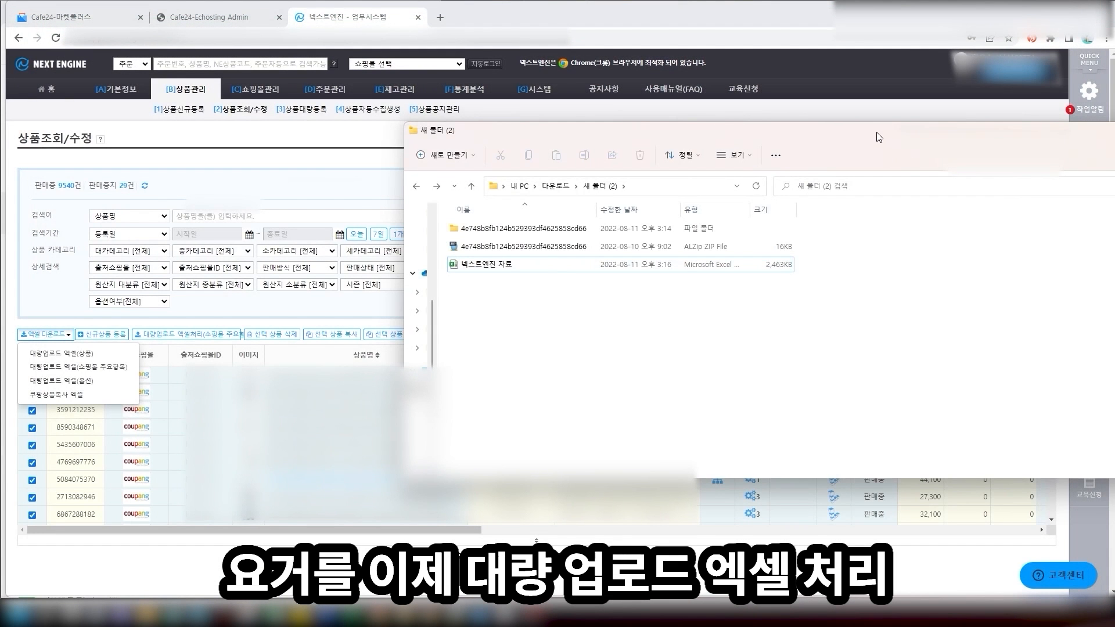
drag(639, 92, 925, 101)
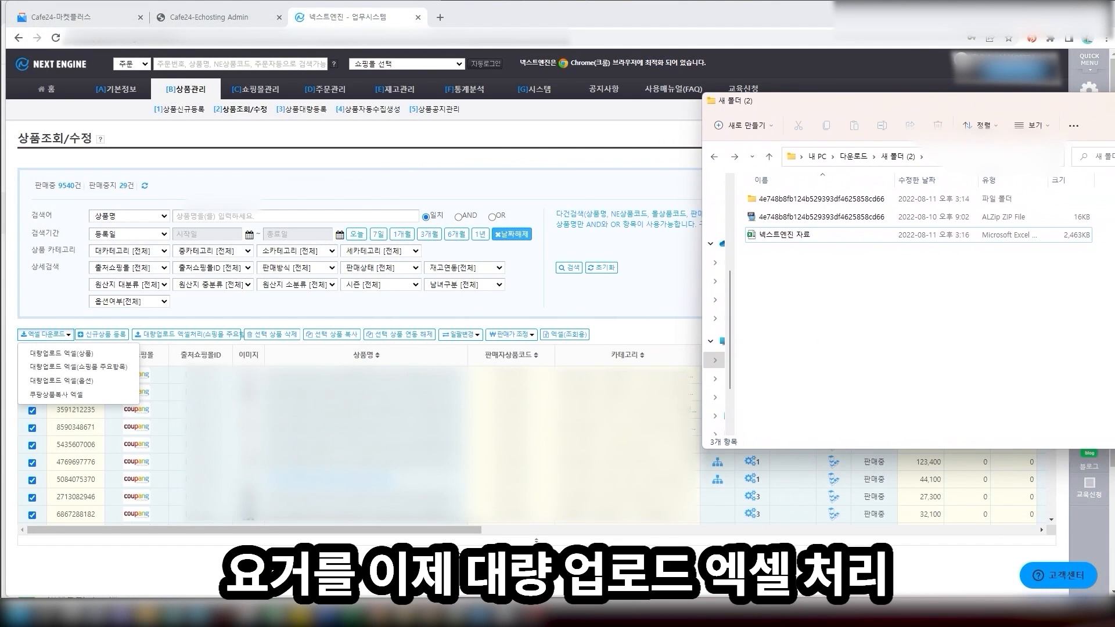
click(187, 337)
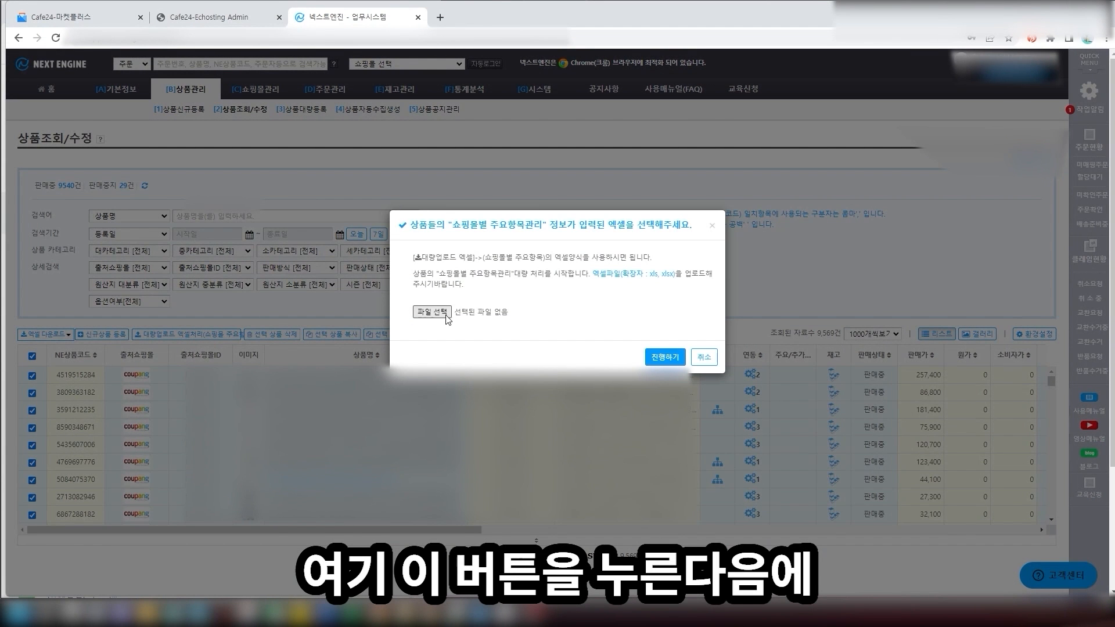
click(705, 357)
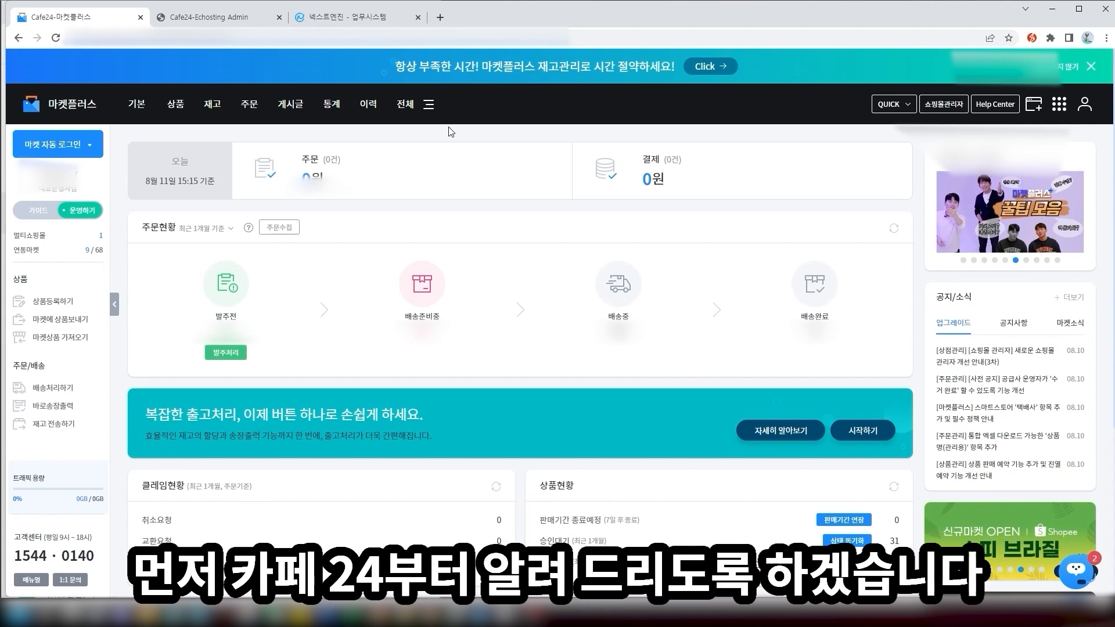
Open the 일괄보내기 product list showing 100 products per page
mouse_move(178, 119)
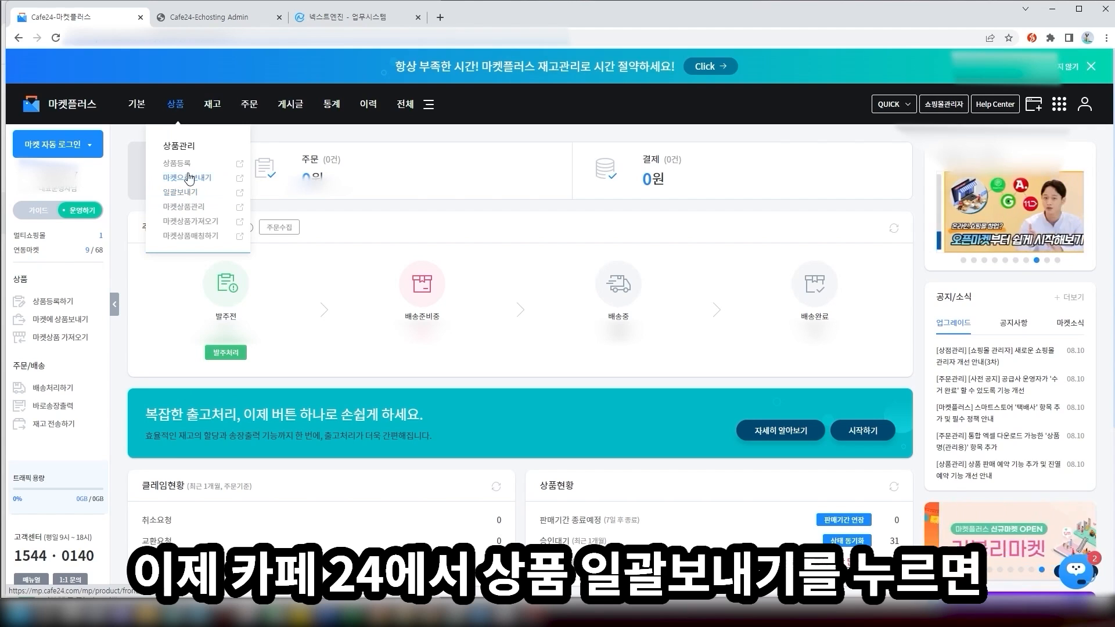
click(191, 199)
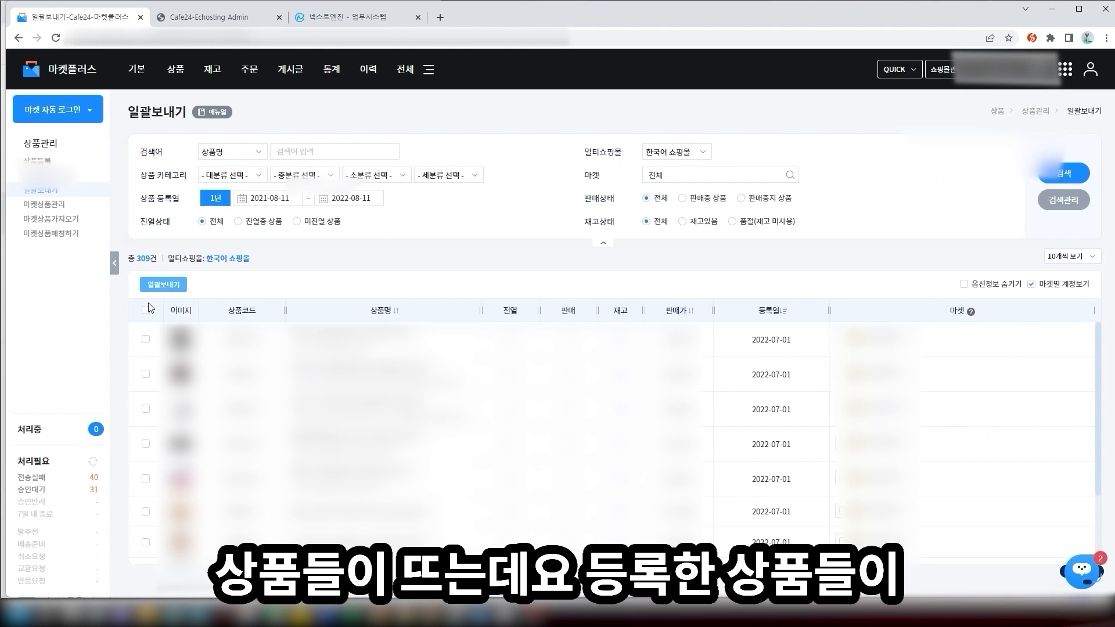
click(1069, 256)
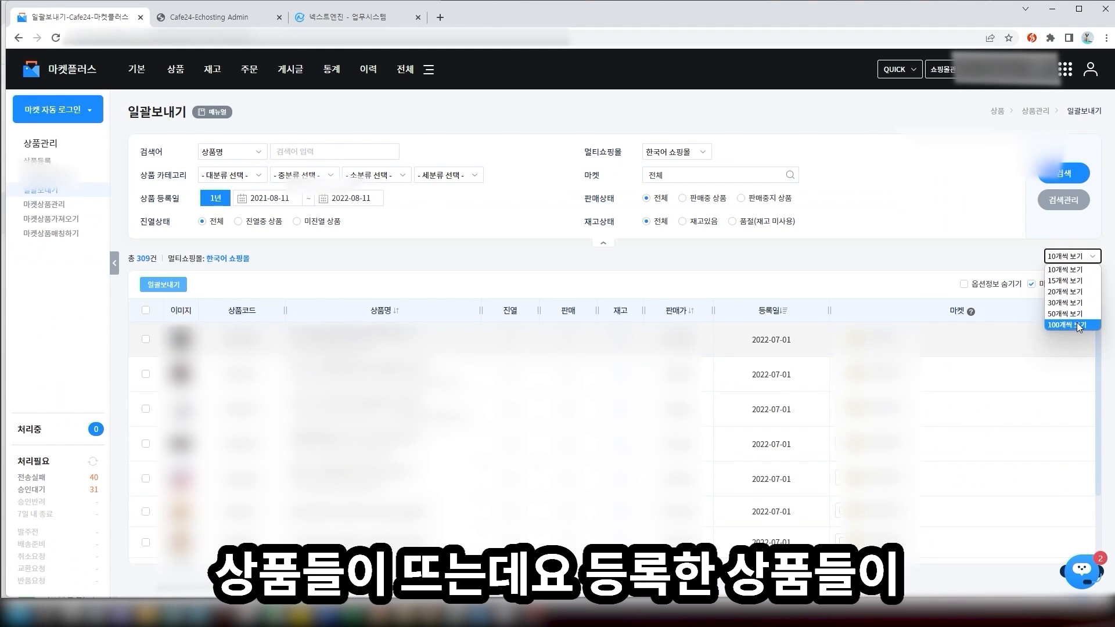
click(1076, 324)
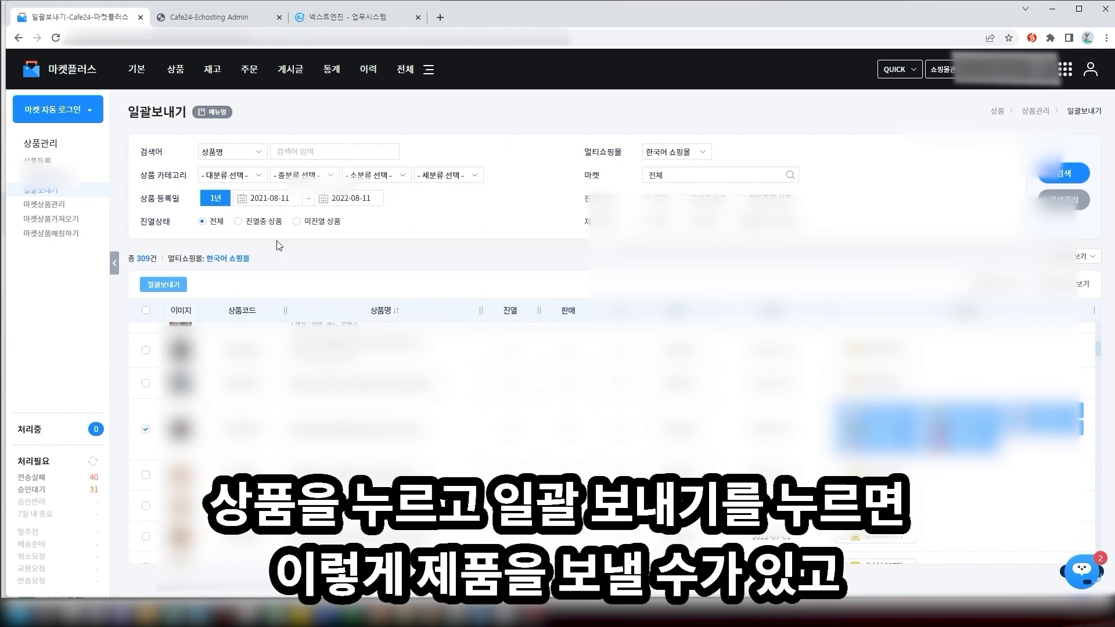
Open bulk send for the ₩130,000 product and check the 판매가 options: KRW, raise
click(154, 289)
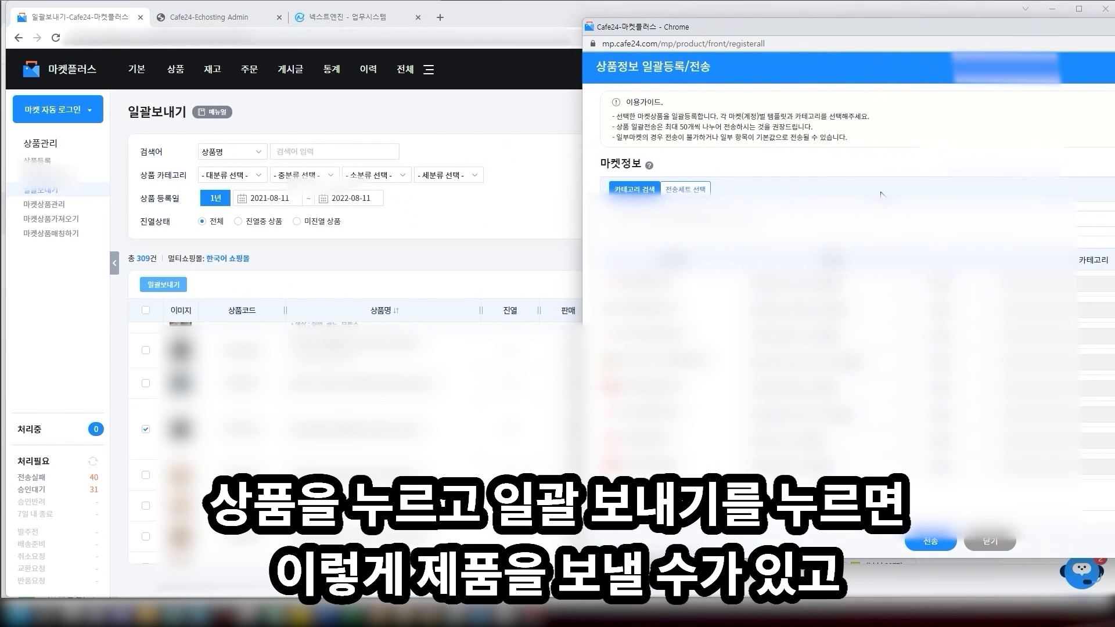
scroll(882, 194, down, 1)
drag(644, 463, 587, 458)
click(756, 456)
click(821, 459)
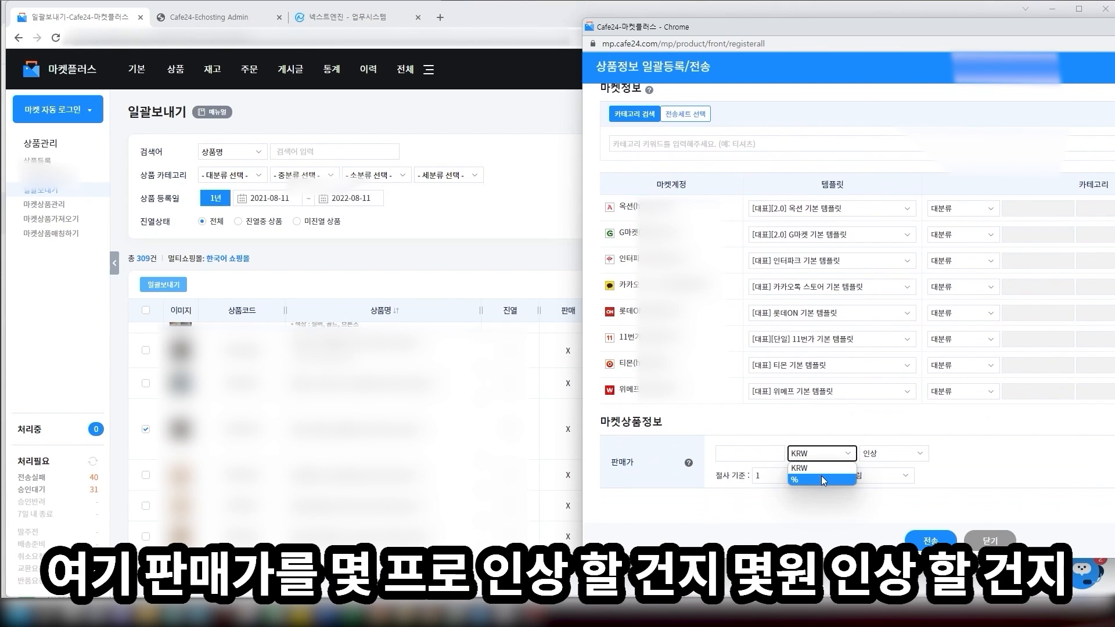
click(856, 439)
click(889, 454)
click(899, 465)
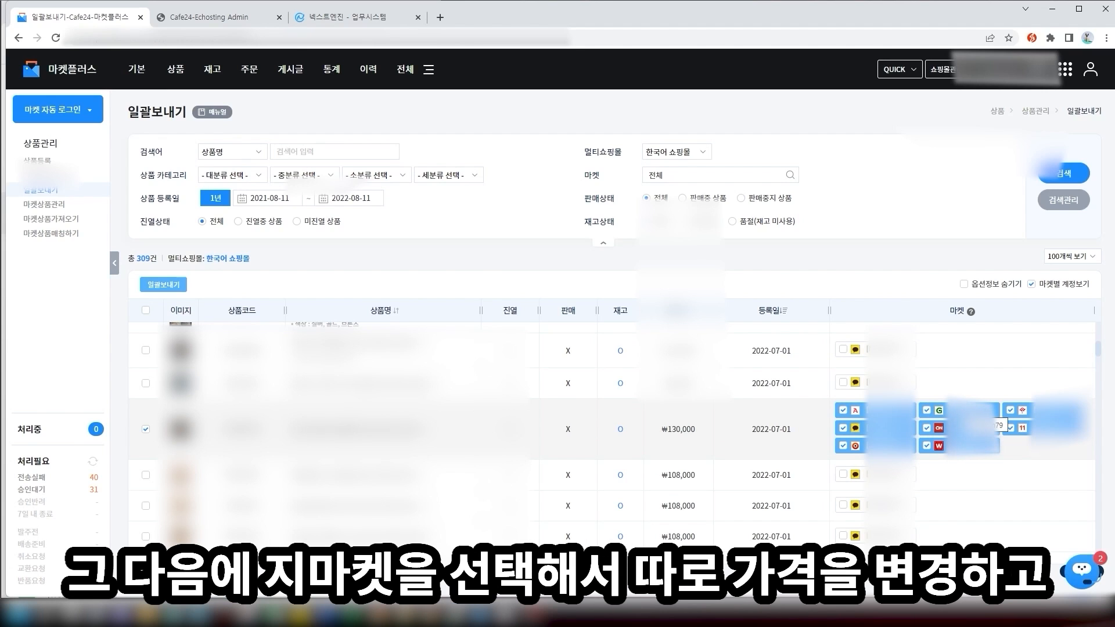
Deselect every market except 옥션 for the product
click(964, 411)
click(1027, 411)
click(1028, 428)
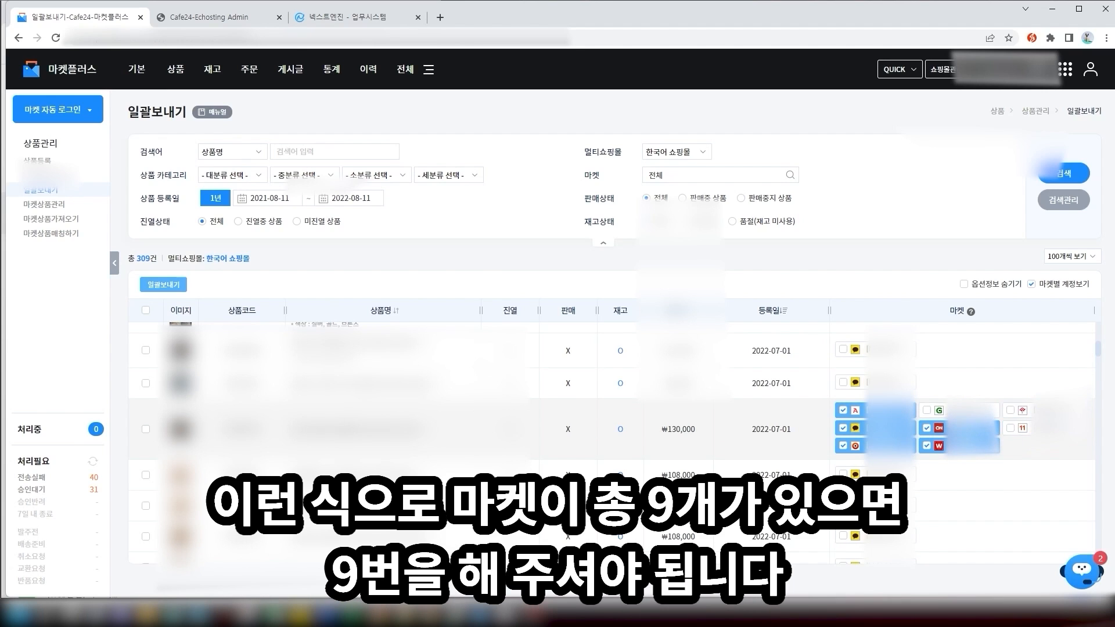
click(964, 428)
click(965, 446)
click(890, 446)
click(890, 429)
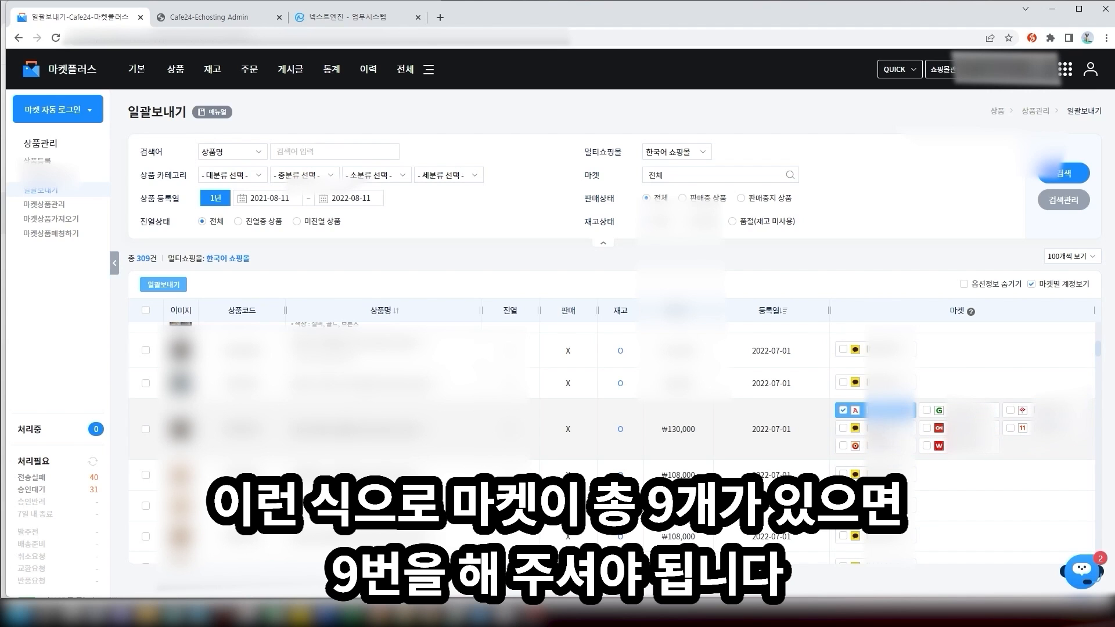
Send the product to Auction with its sale price raised 10%
click(181, 285)
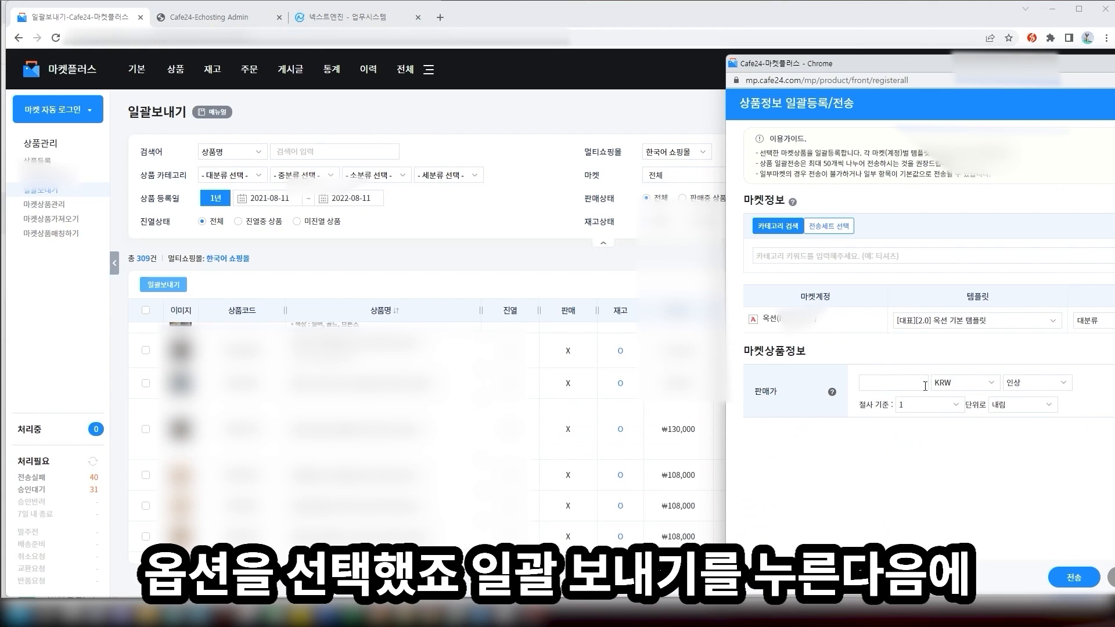
click(918, 383)
click(944, 384)
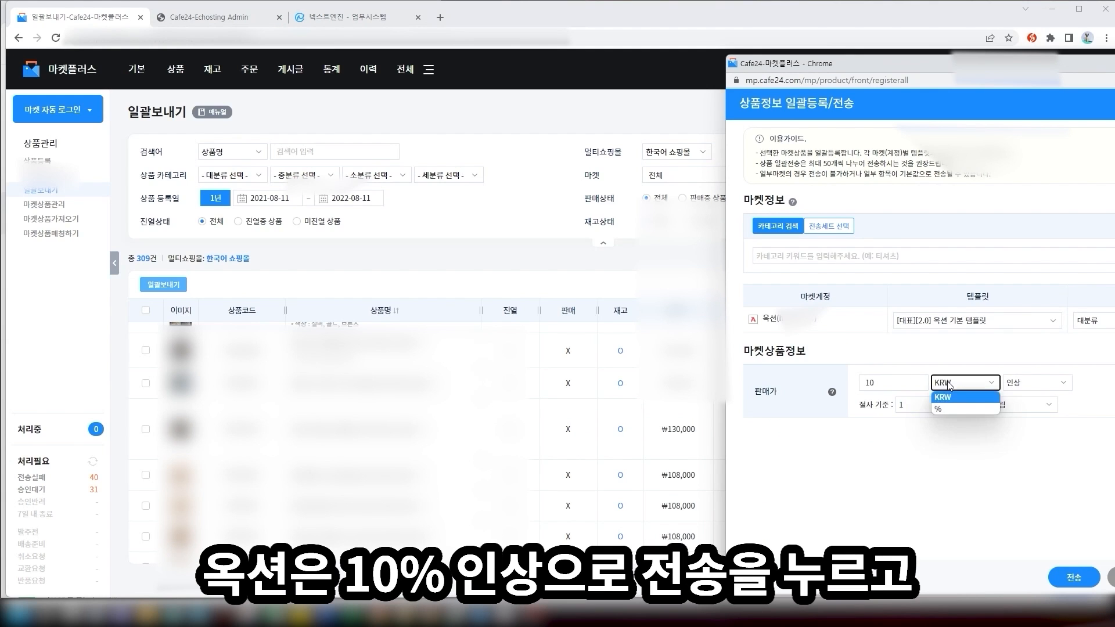
click(942, 406)
click(1097, 587)
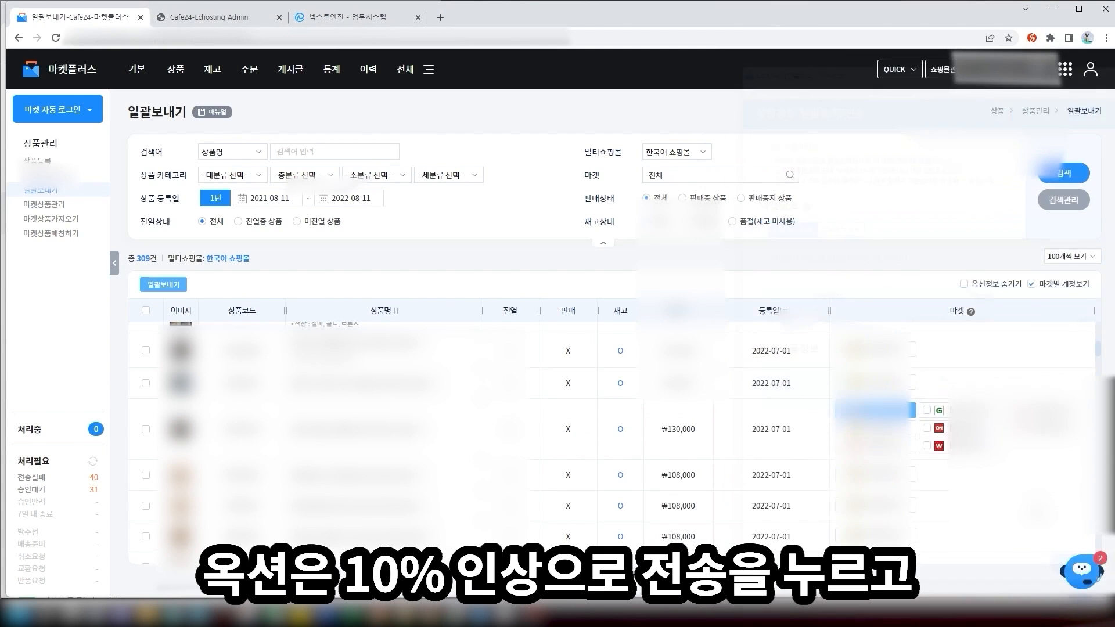
Send it to G마켓 with a 20% price increase, then return to Next Engine
click(927, 410)
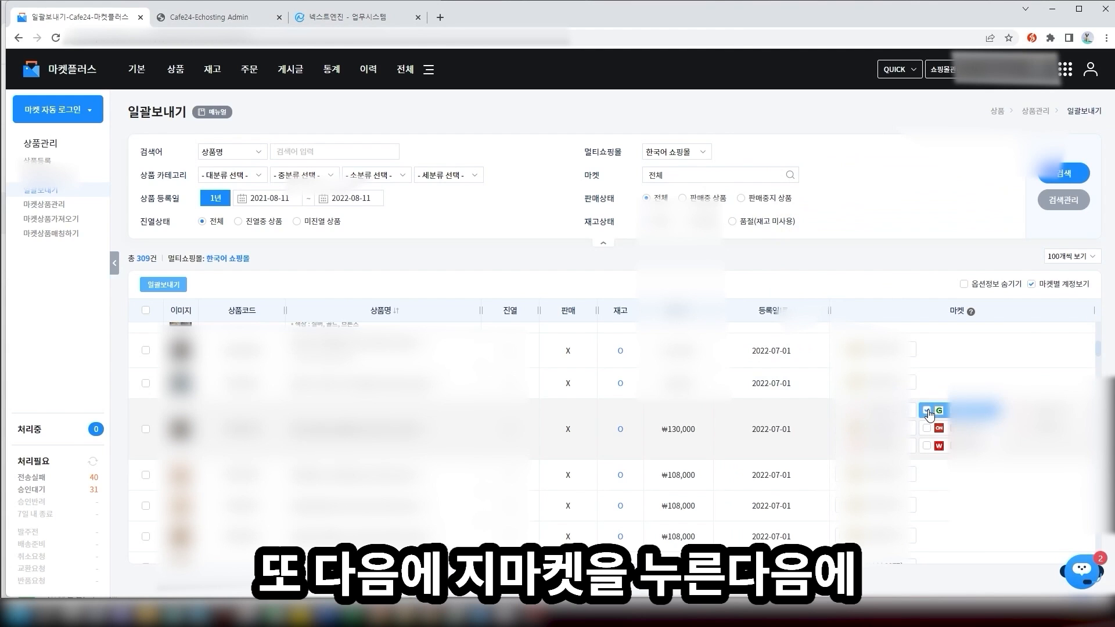
click(167, 288)
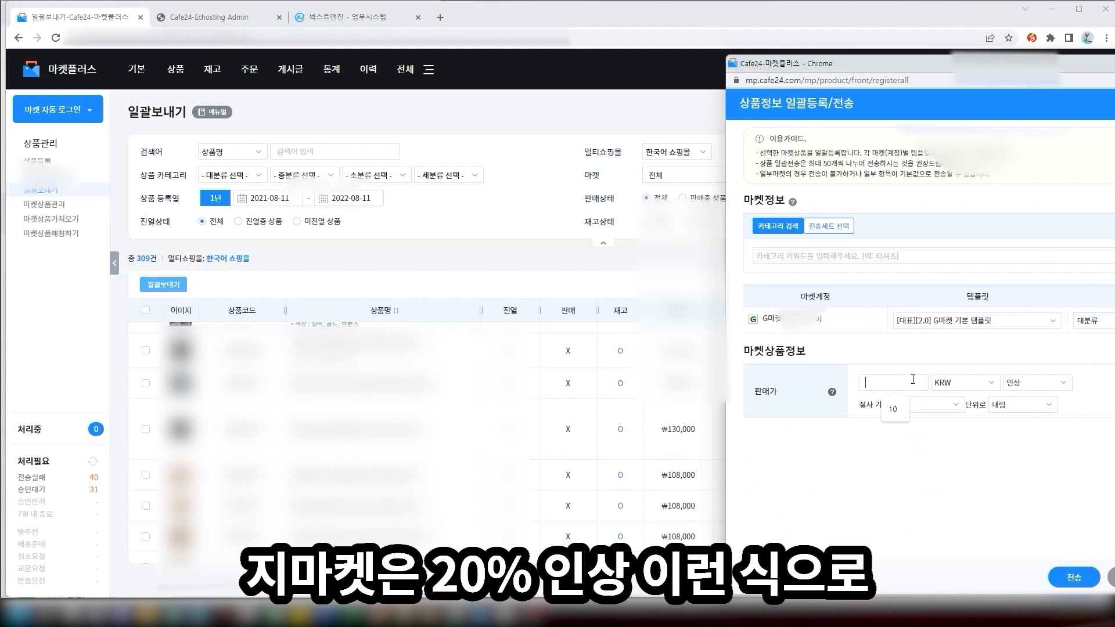
text(20)
click(976, 383)
click(980, 409)
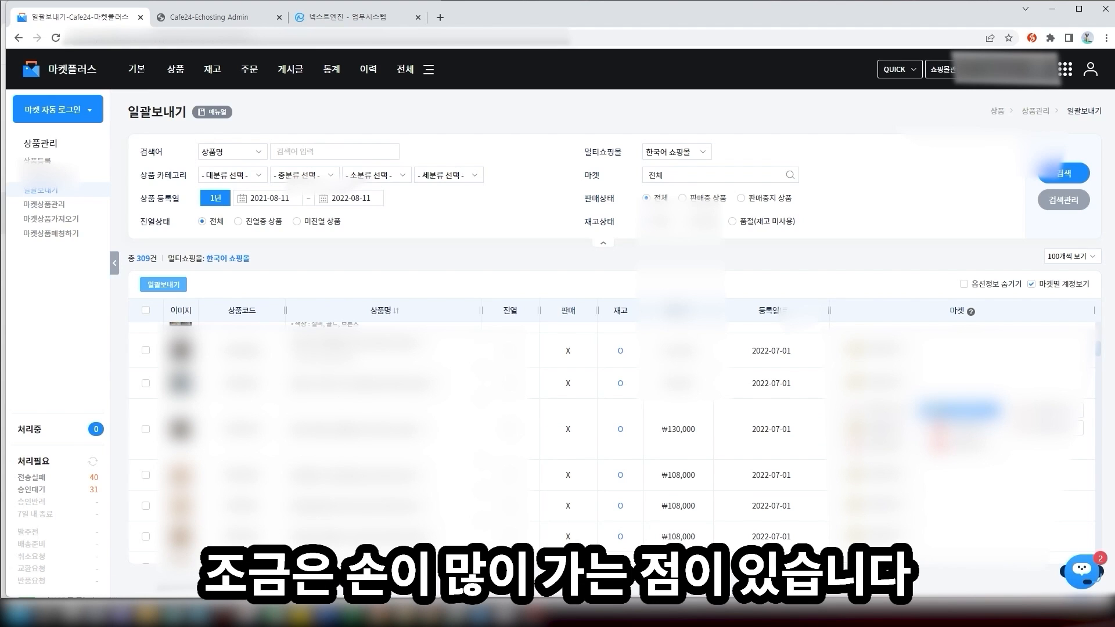
click(346, 18)
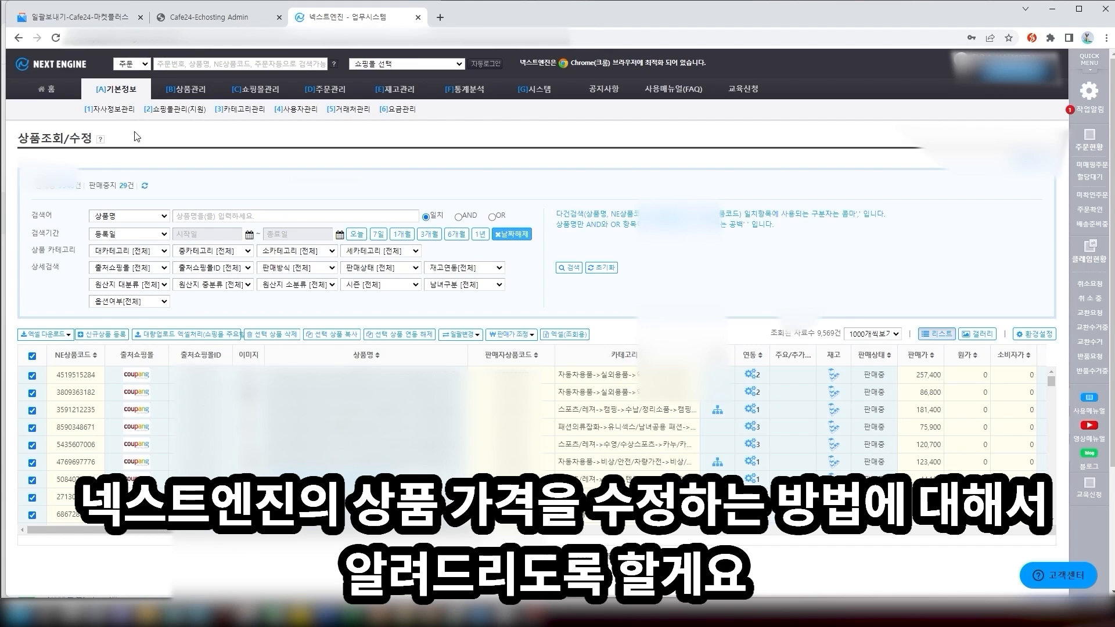
Try a per-mall sale price change on all products and dismiss the 200-product limit error
mouse_move(216, 90)
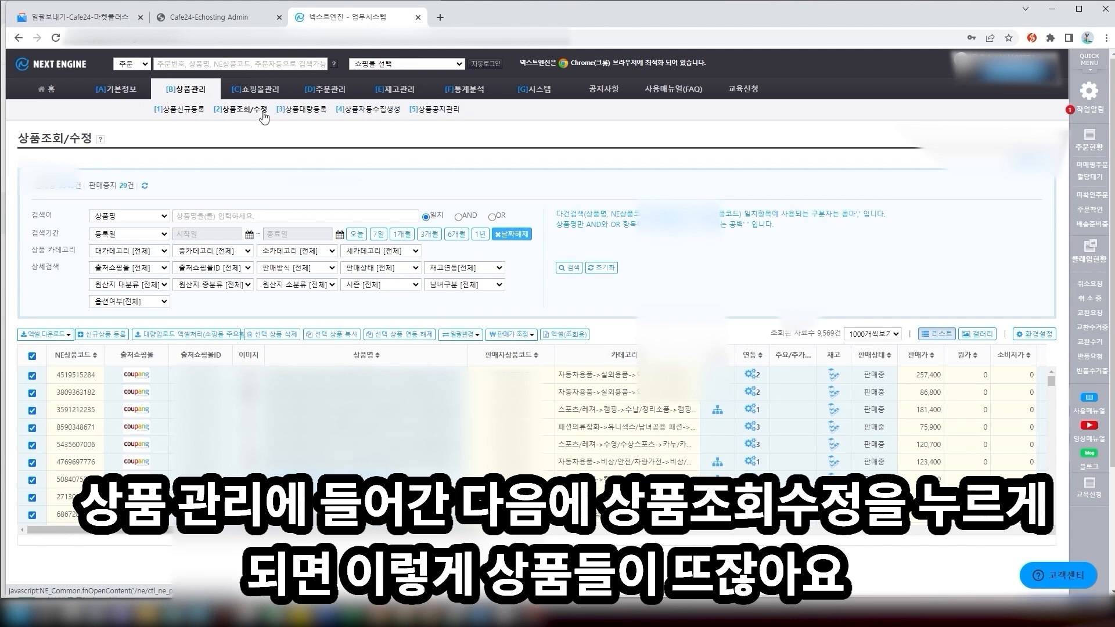
click(32, 356)
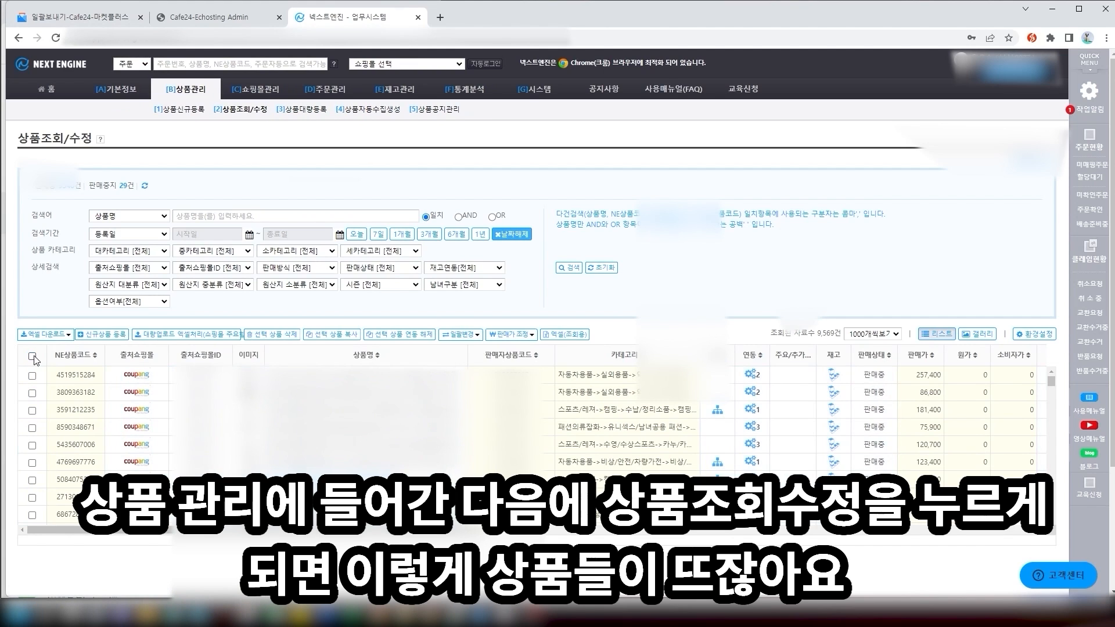
click(32, 356)
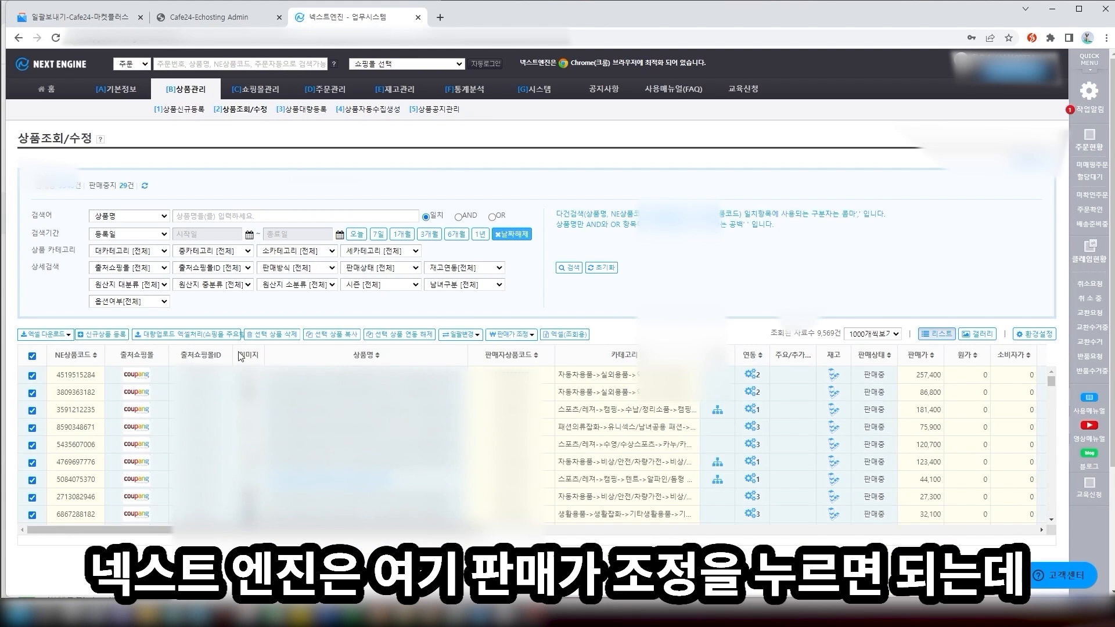
click(514, 336)
click(518, 367)
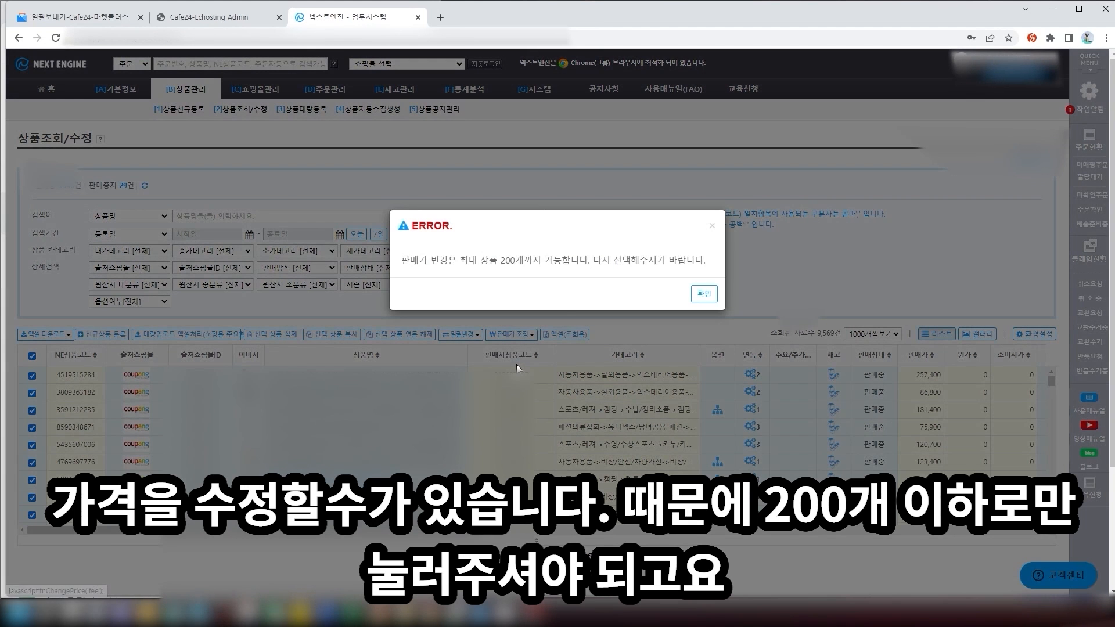
click(704, 293)
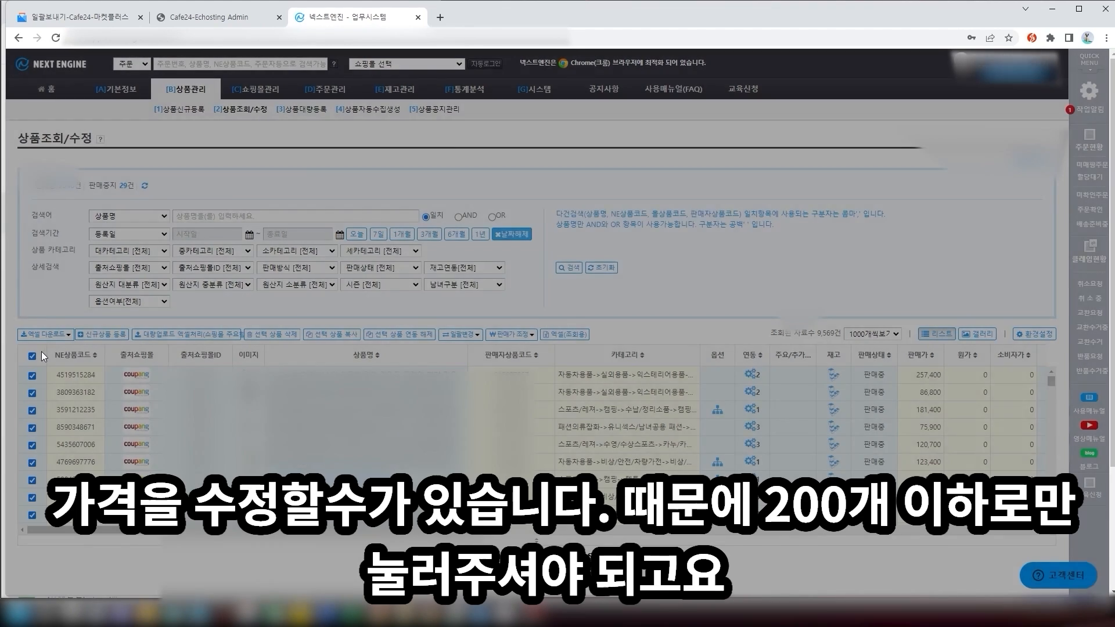
Tick only the first five products and reopen the 판매가 조정 options
click(33, 356)
click(32, 376)
click(32, 392)
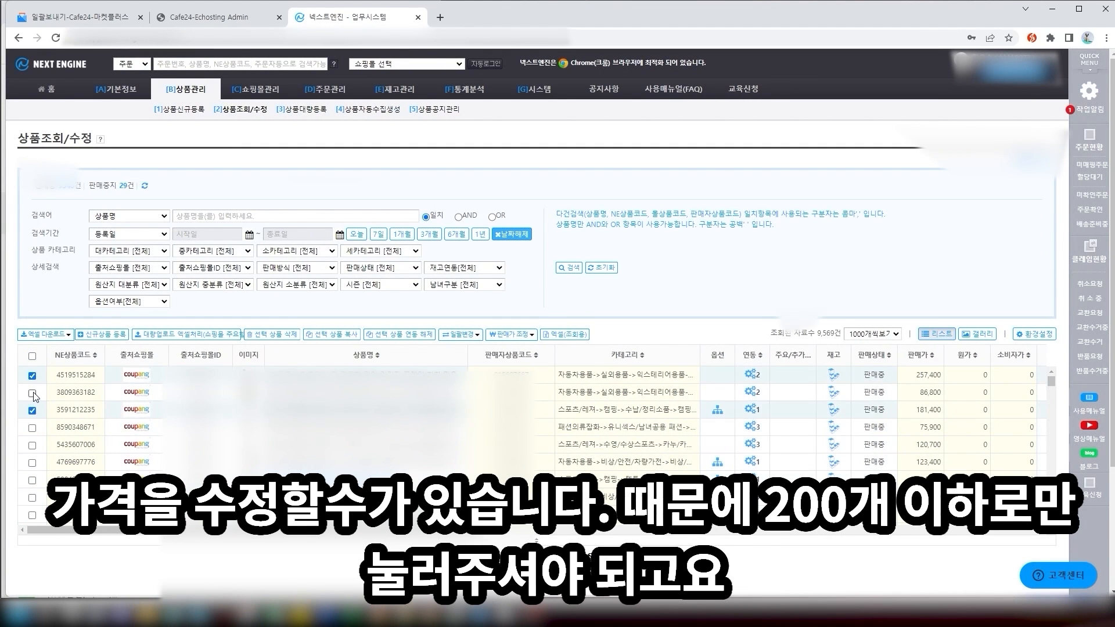
click(32, 410)
click(33, 427)
click(33, 445)
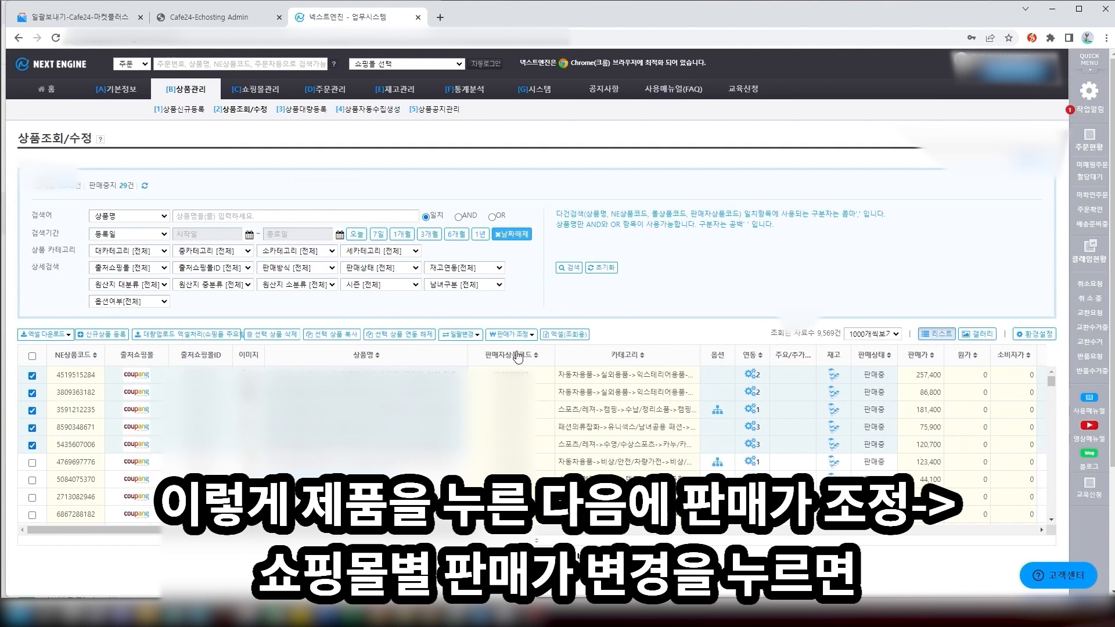
click(511, 335)
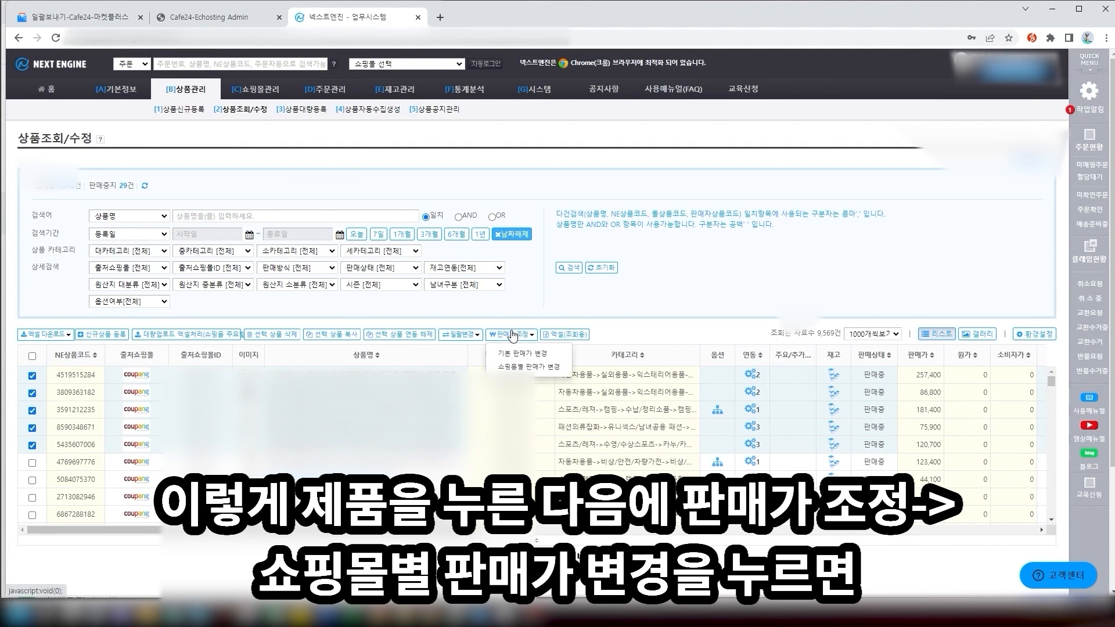
Open 쇼핑몰별 판매가 변경 for the five products and enter a -15 adjustment
click(536, 371)
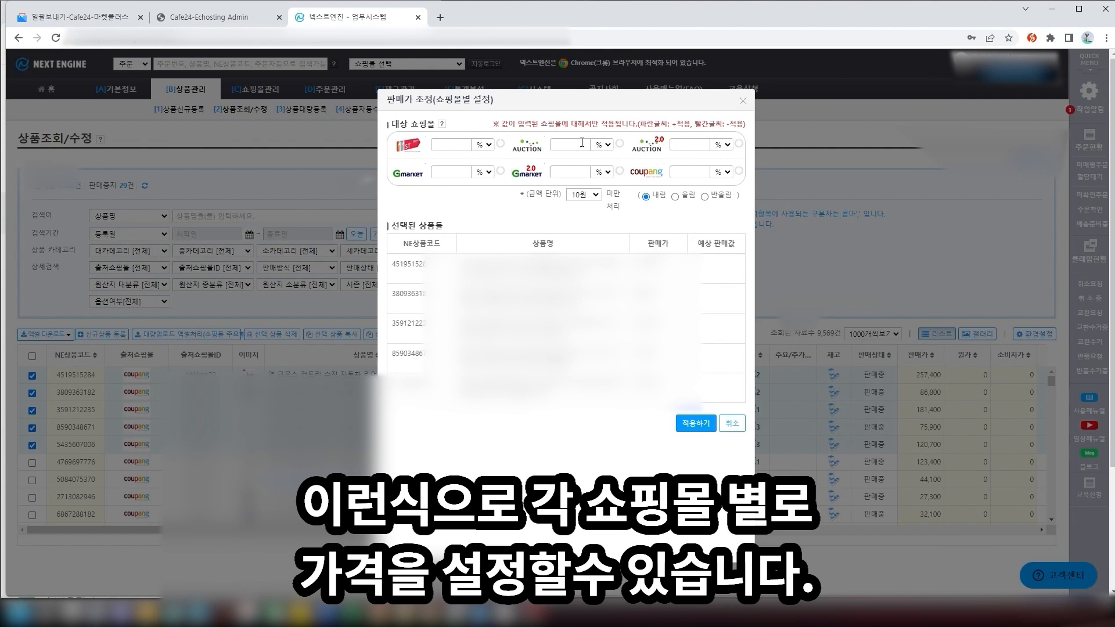
click(461, 142)
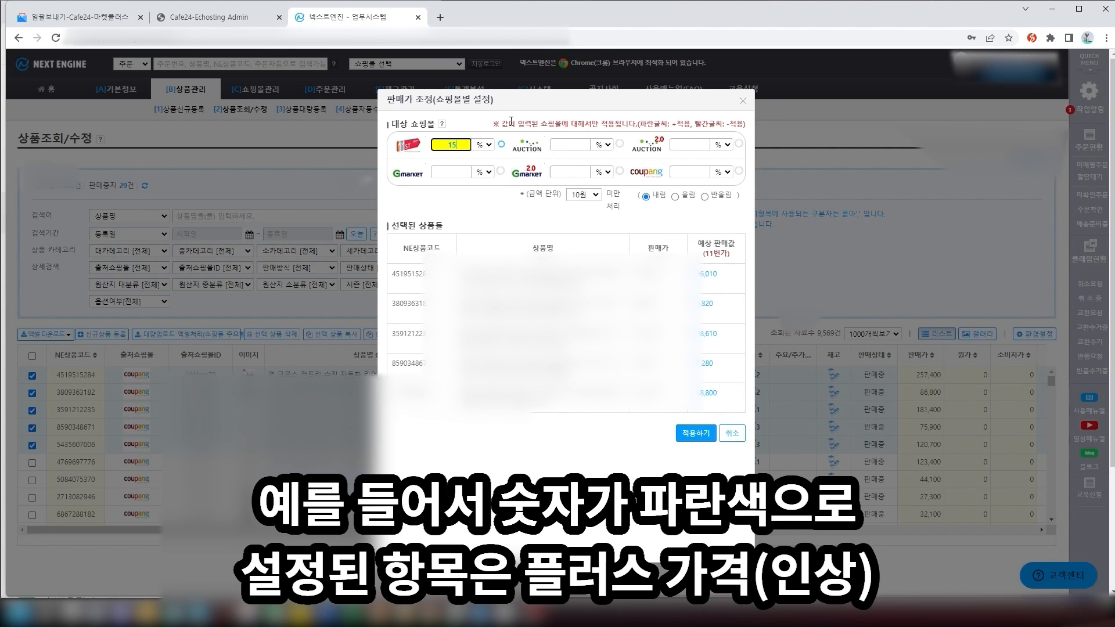
click(584, 145)
text(-15)
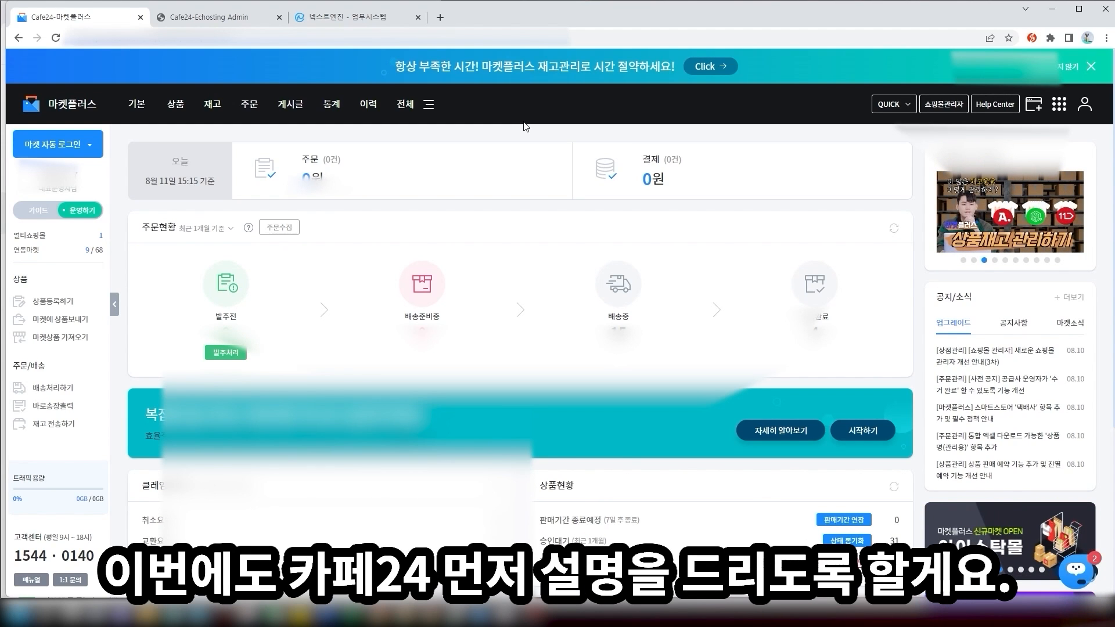
Open the 일괄보내기 page, select all products and open the bulk-send window
mouse_move(177, 108)
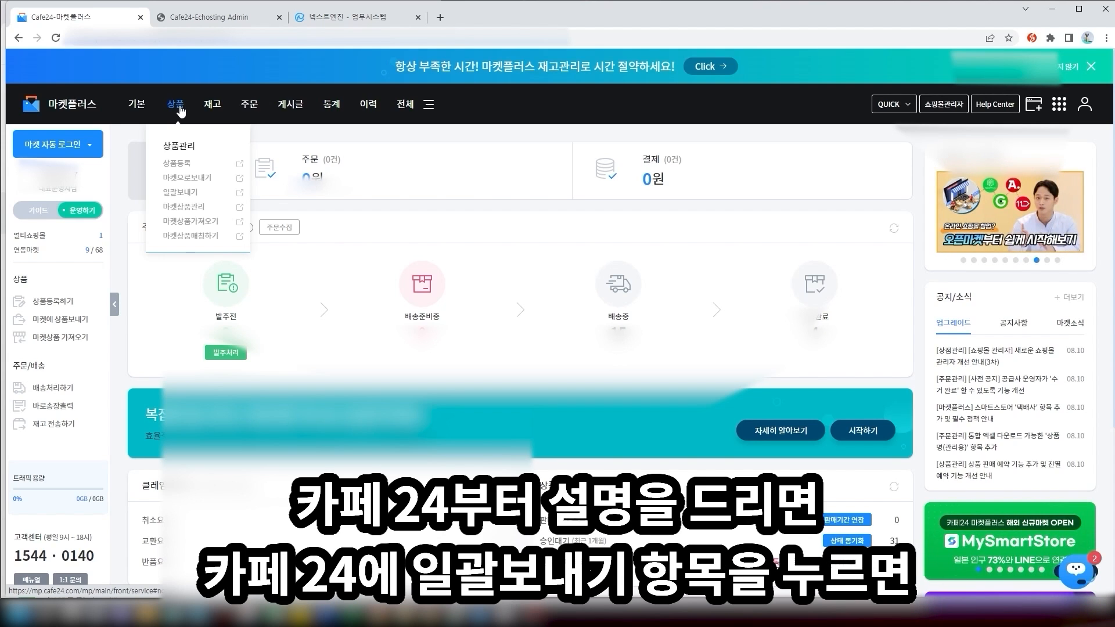
click(184, 193)
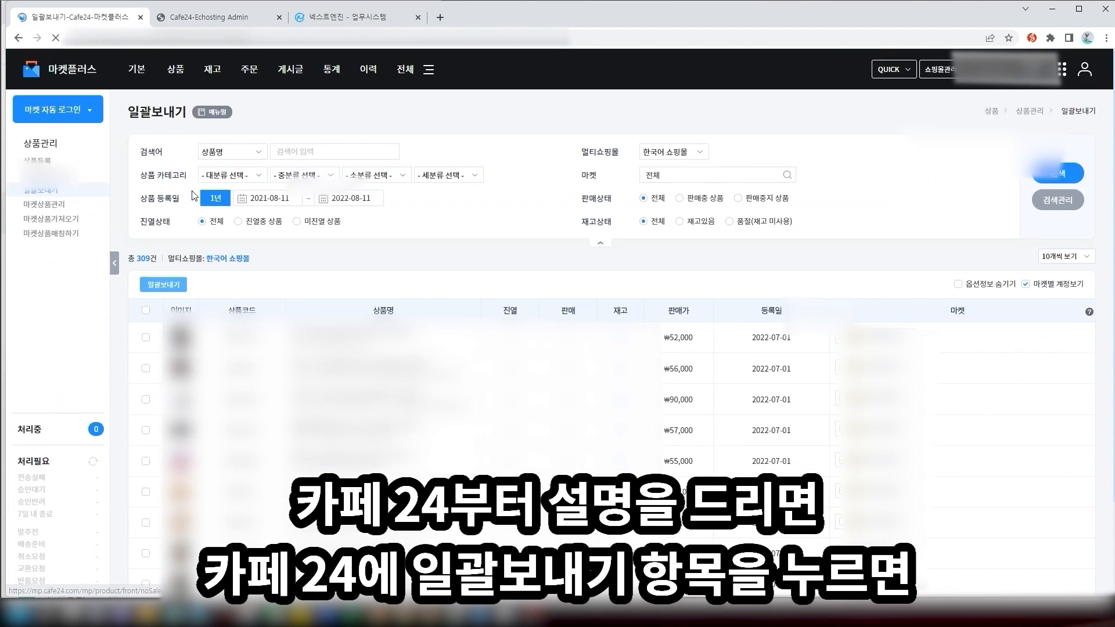
click(146, 310)
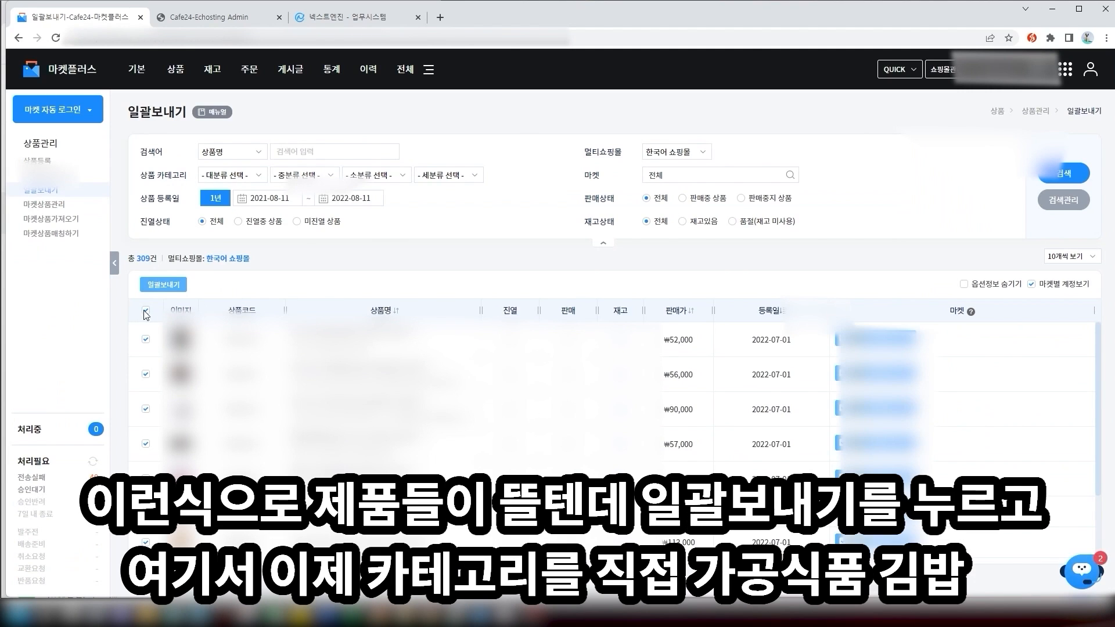
click(163, 285)
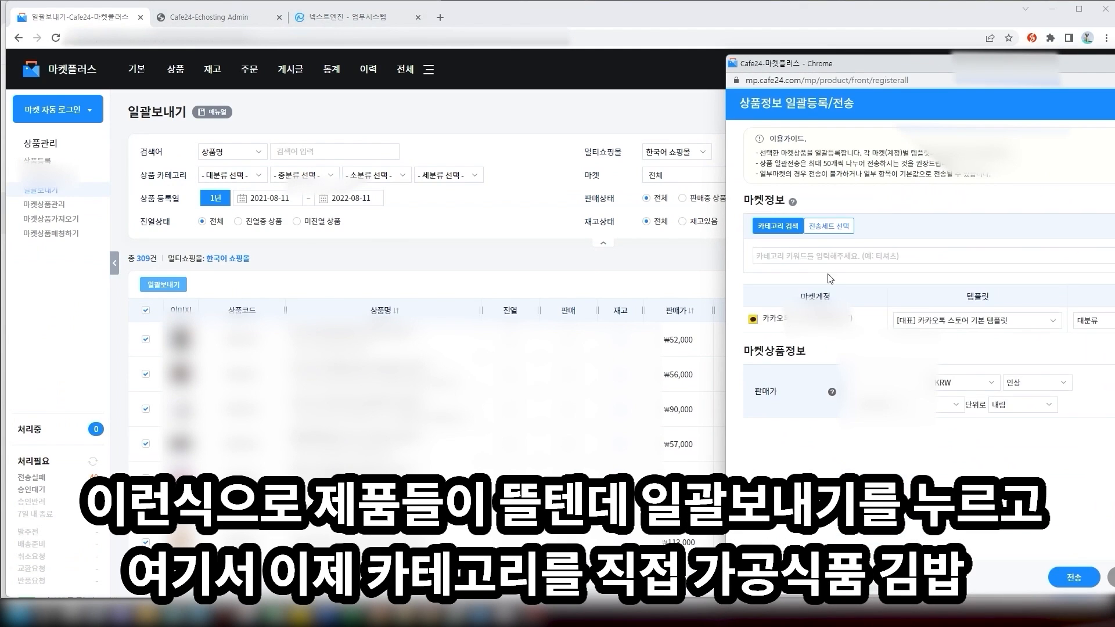
Set the top category to 가공식품, search categories for 지갑, then close the window
click(946, 327)
click(1100, 322)
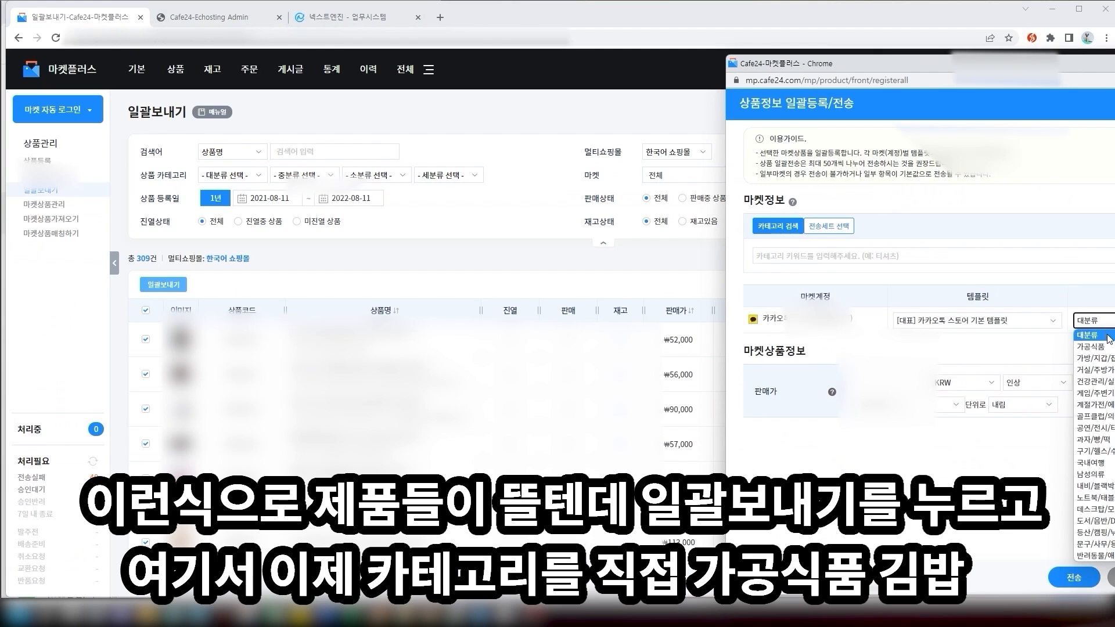
click(1110, 347)
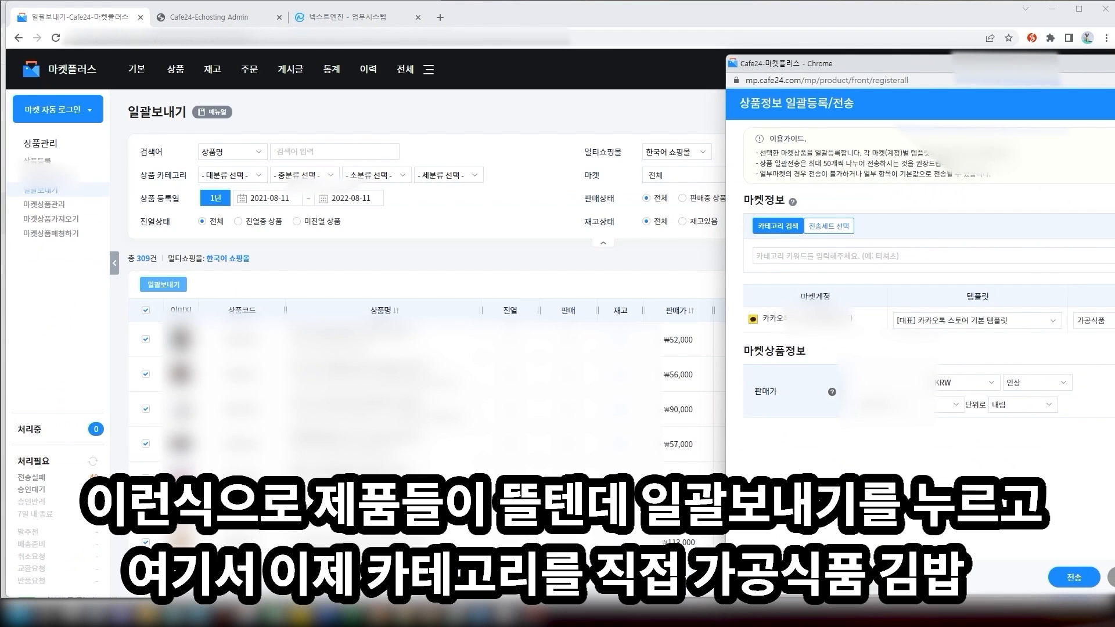
click(954, 257)
text(w)
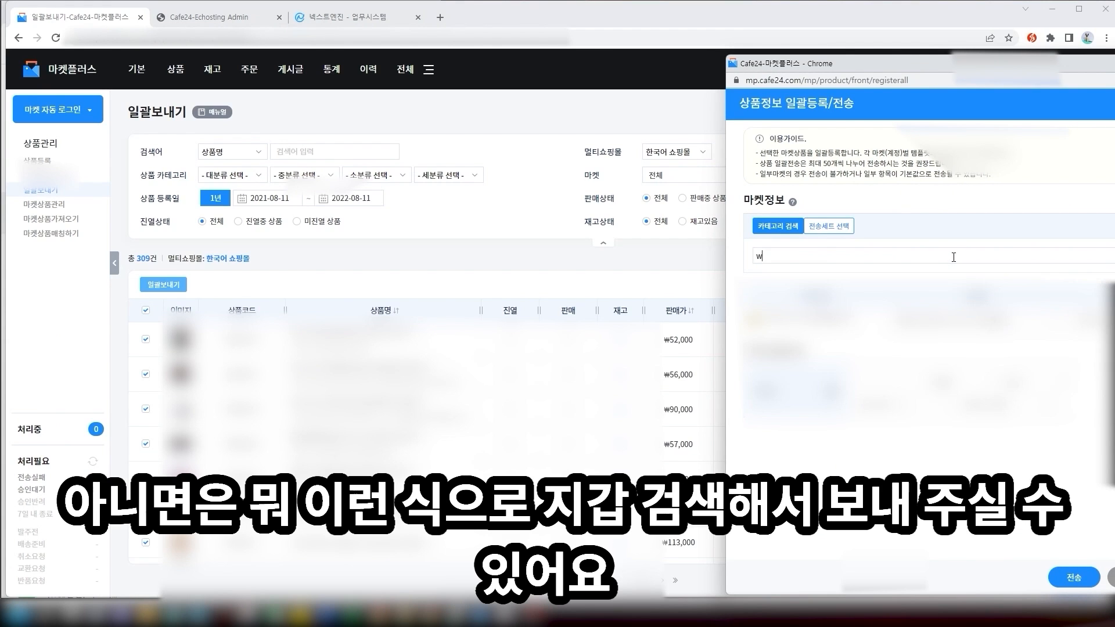
key(BackSpace)
click(939, 257)
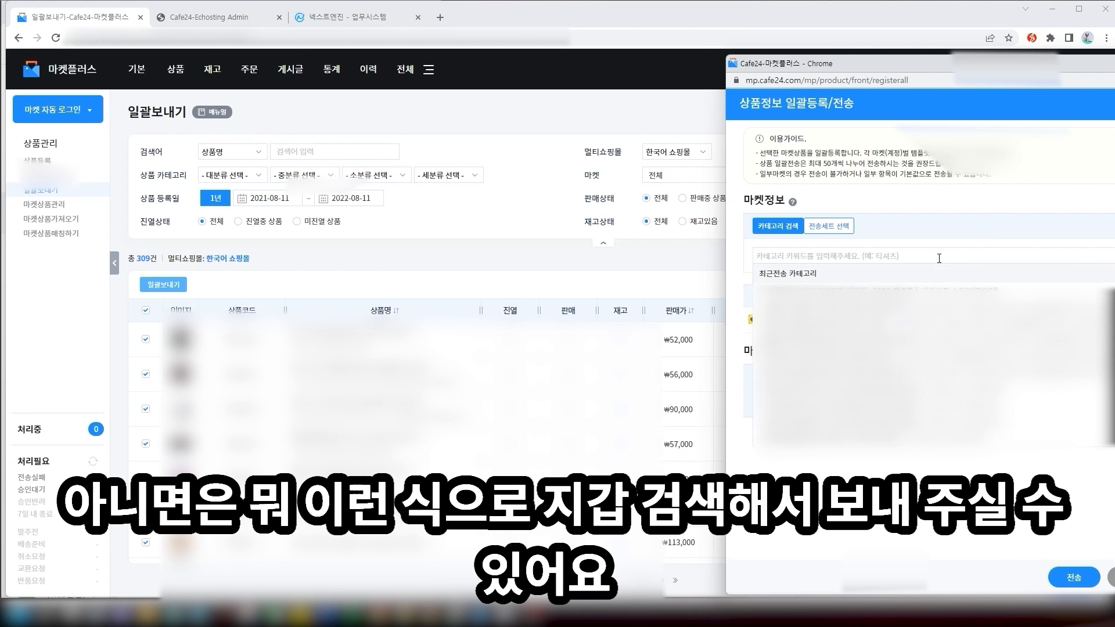
text(직)
key(Return)
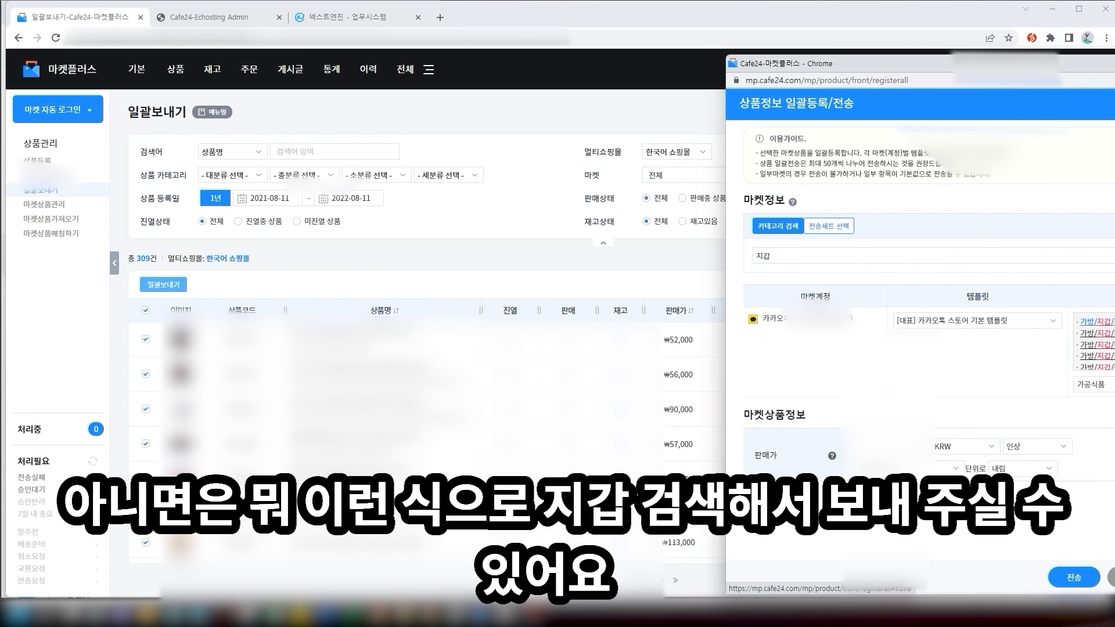
click(1097, 321)
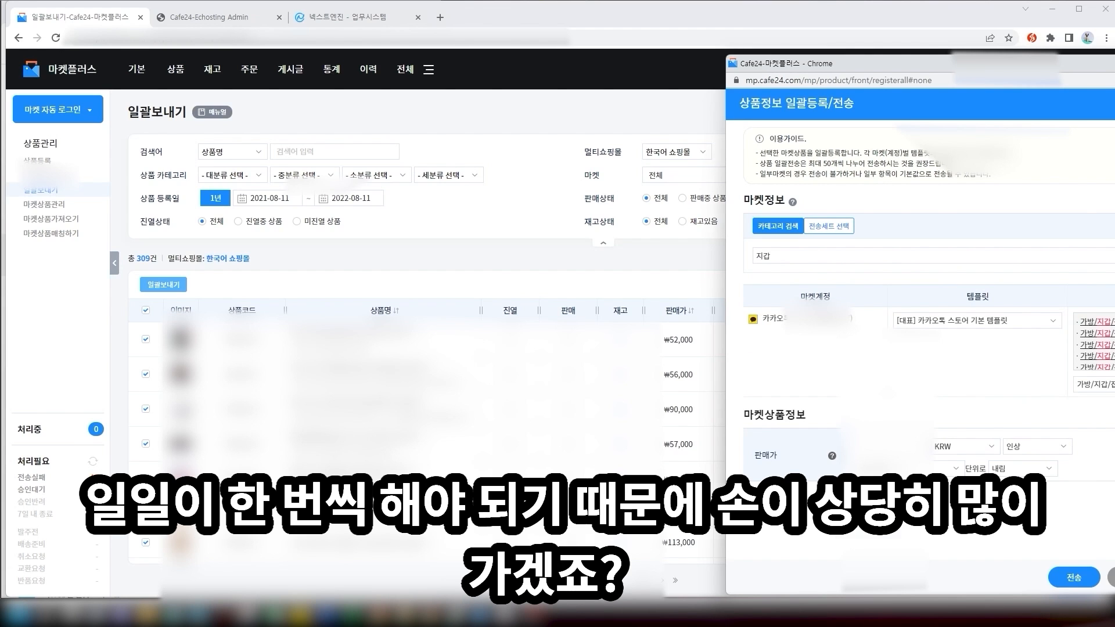
click(1112, 578)
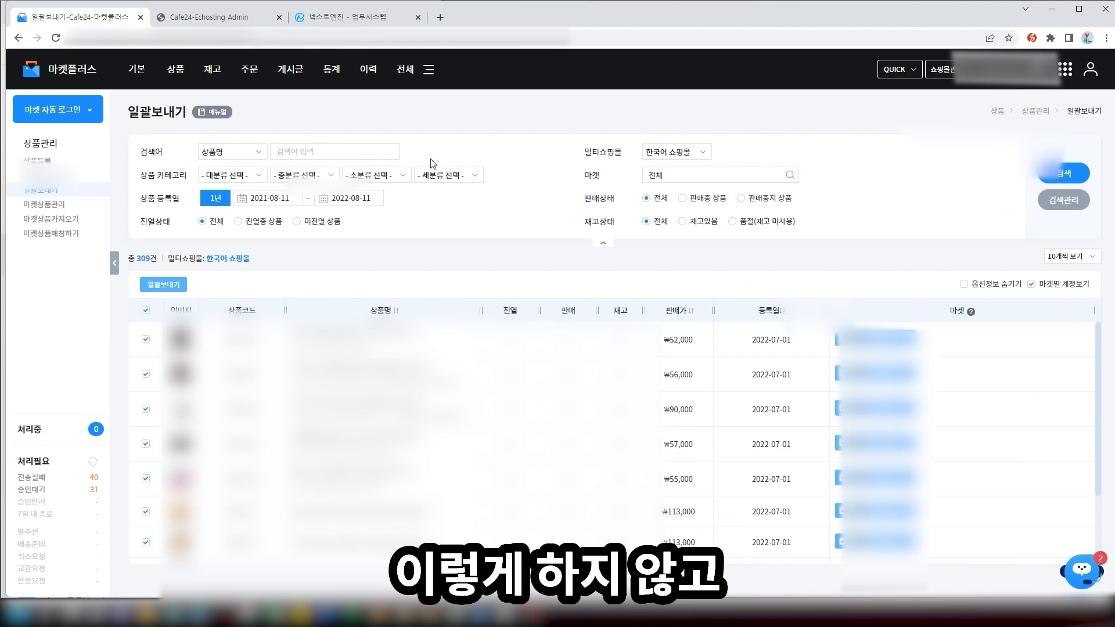
mouse_move(137, 69)
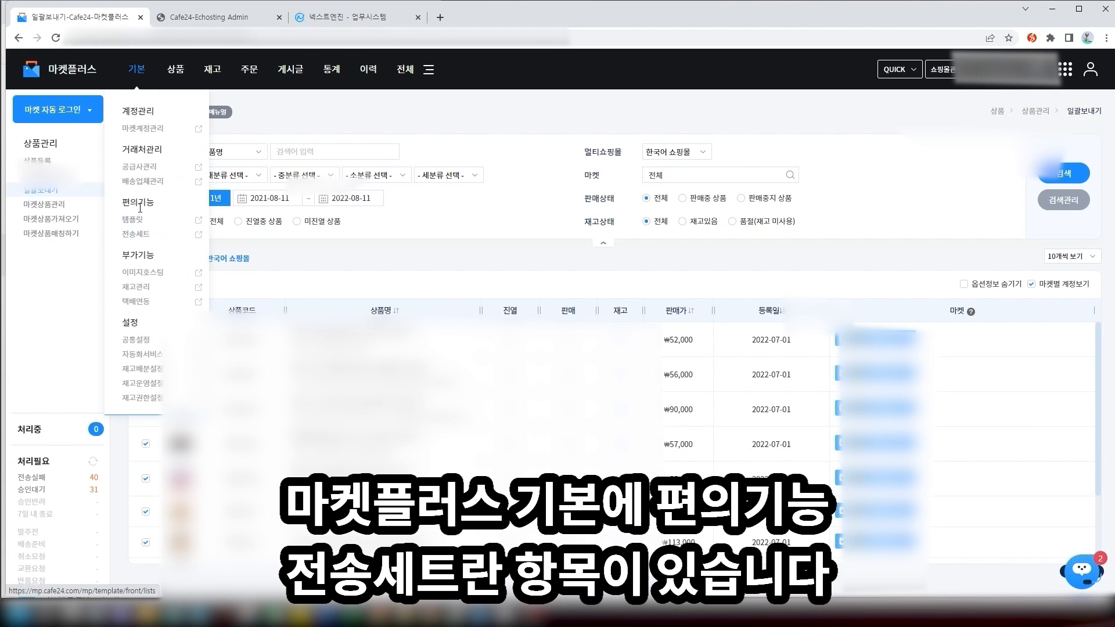
Create a new transfer set named '가뱅', enable every market account, and search categories for 가방
click(136, 235)
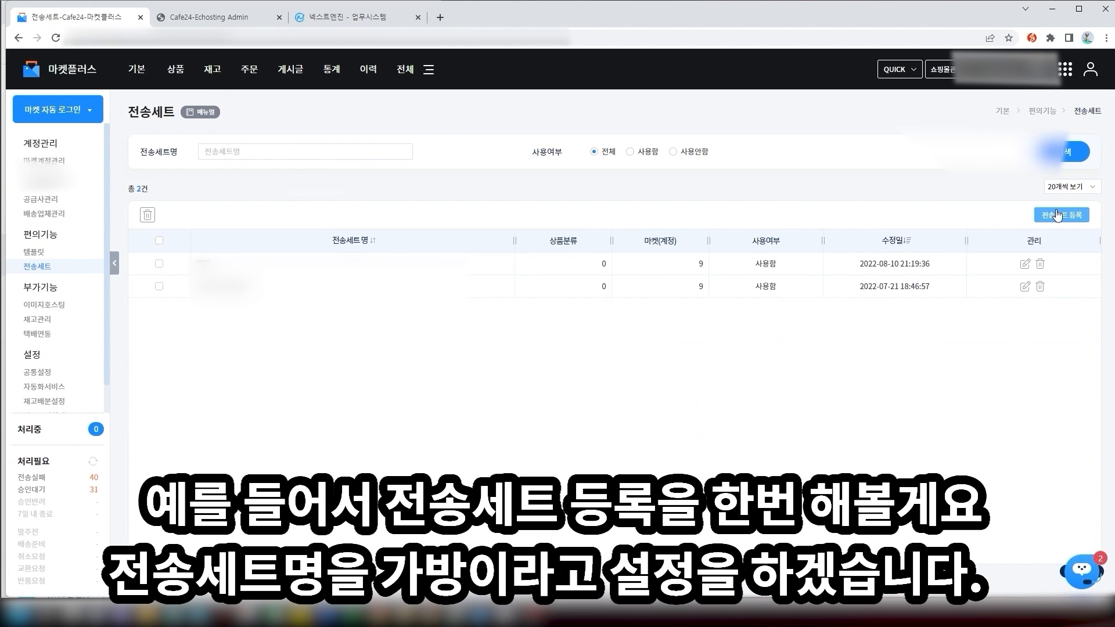
click(1059, 215)
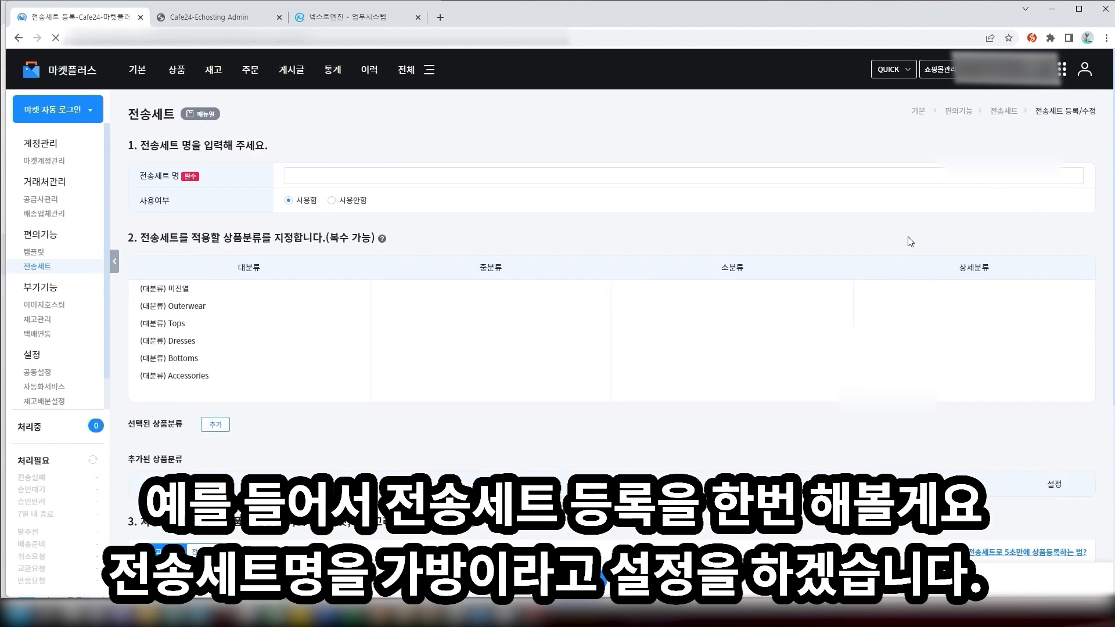
click(434, 176)
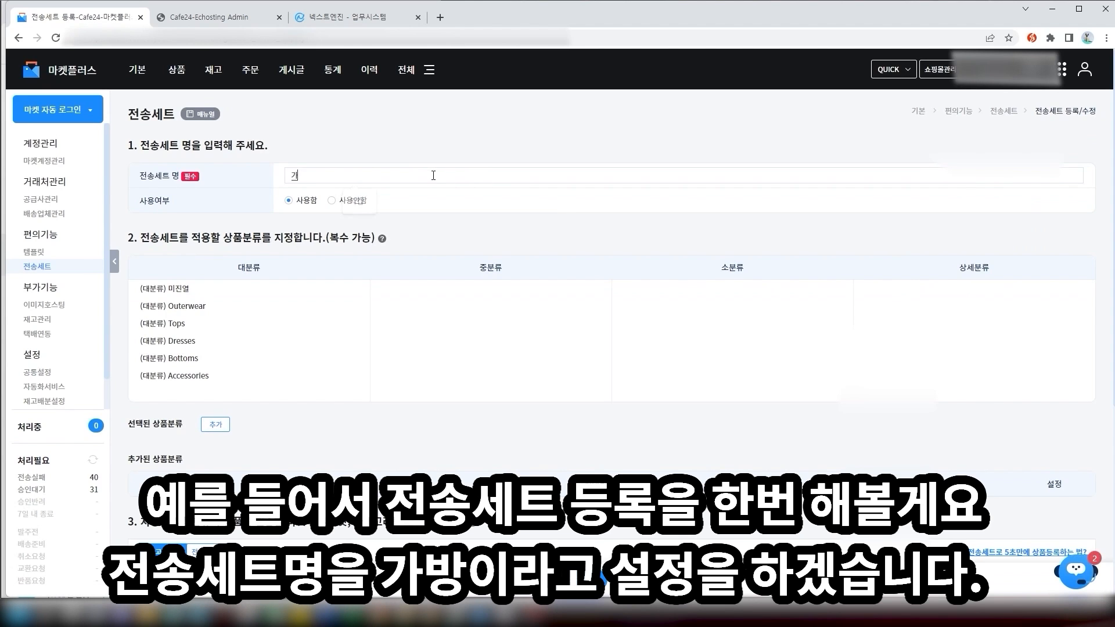
text(가뱅)
scroll(418, 186, down, 5)
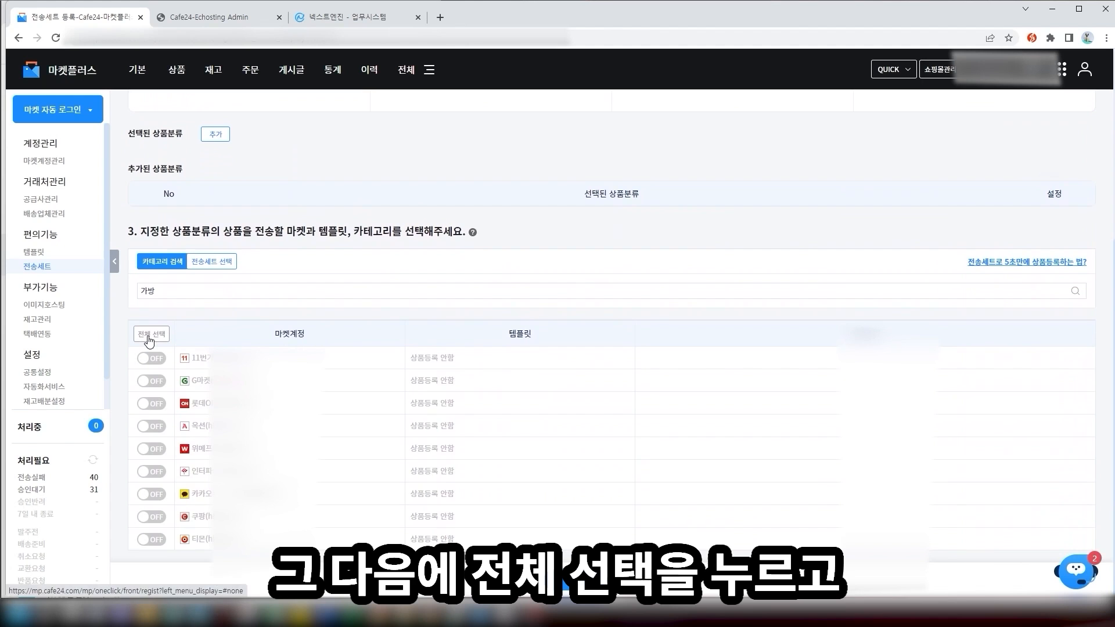
click(151, 335)
key(Return)
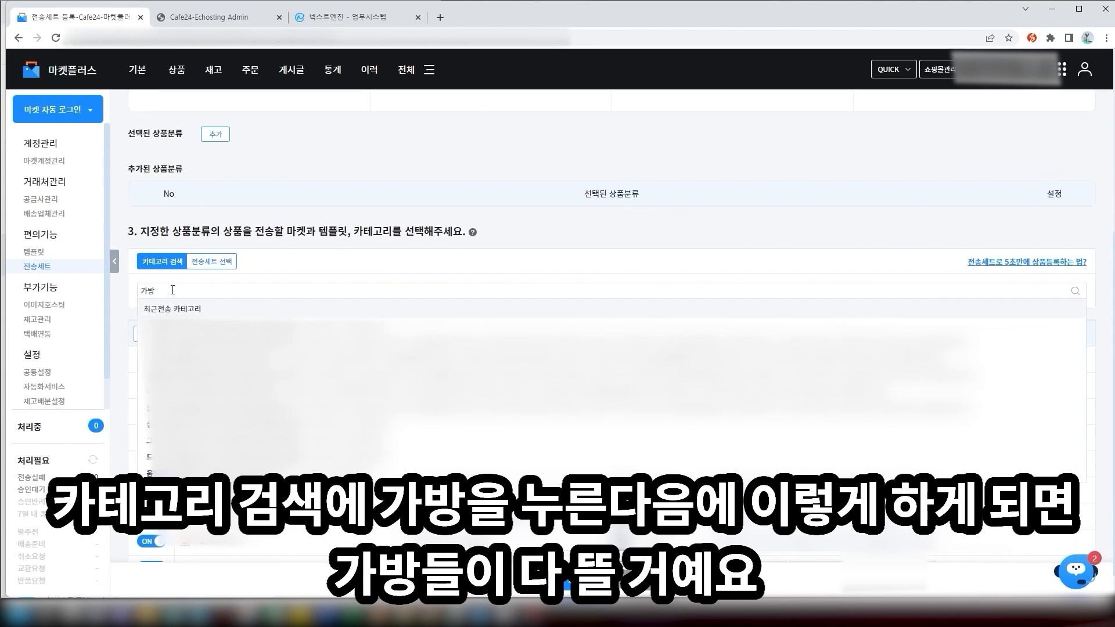
Pick bag categories for 11번가 (인라인 가방), 롯데ON, 옥션 (camera bag) and 위메프 (백팩)
scroll(586, 238, down, 2)
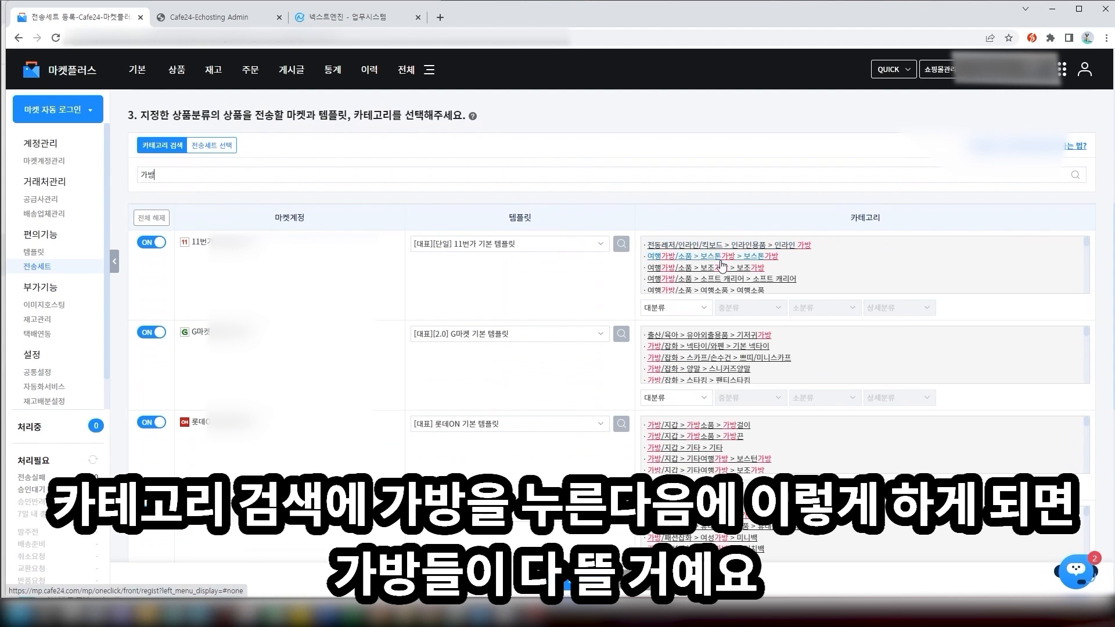
click(746, 245)
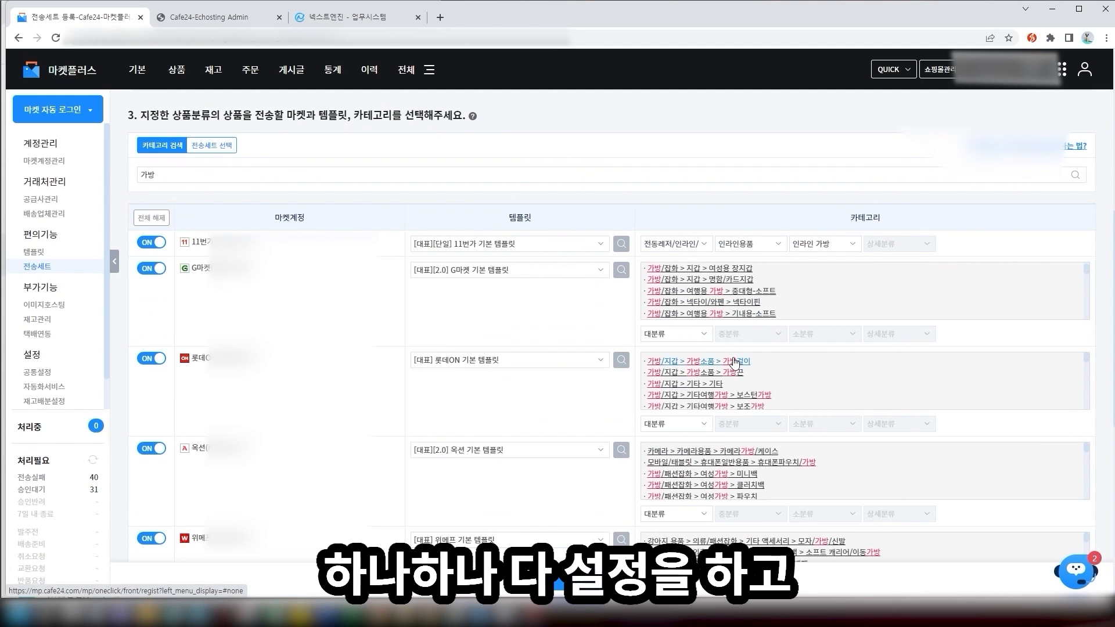
click(735, 362)
scroll(785, 364, down, 2)
click(748, 347)
scroll(755, 354, down, 2)
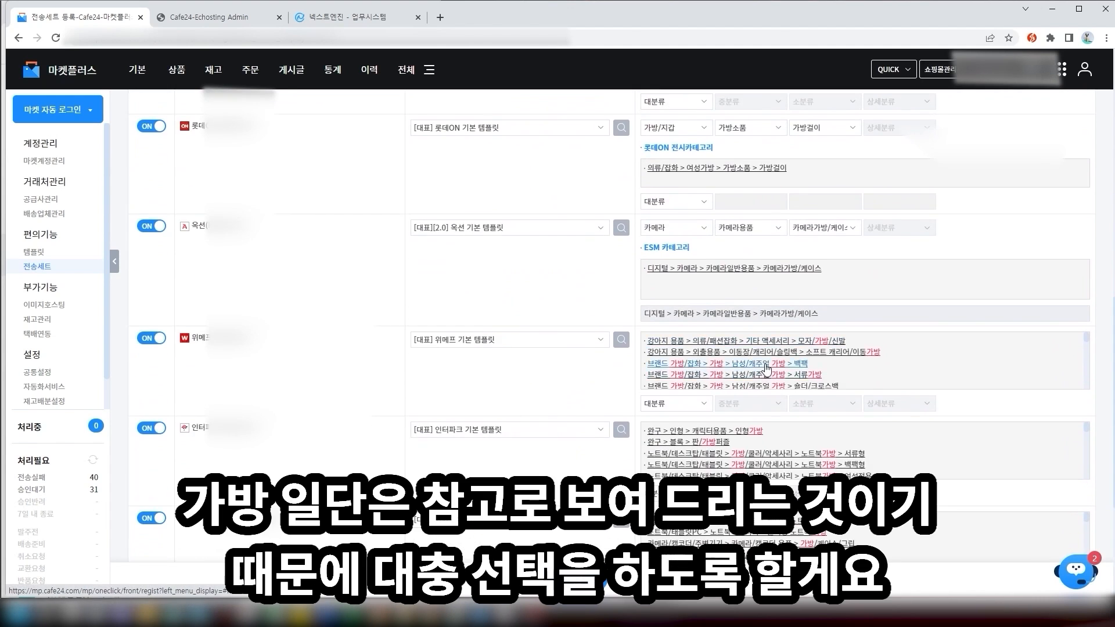
click(767, 367)
scroll(766, 373, down, 5)
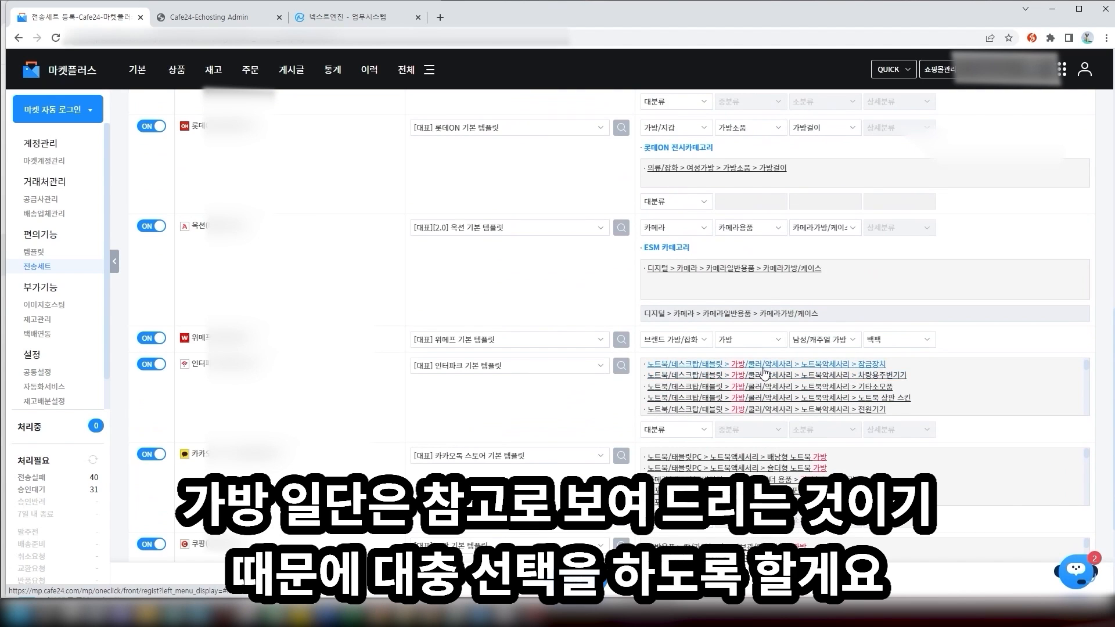
Pick suggested bag categories for Interpark, Kakao, Tmon, Coupang and Gmarket ESM (캐리어), then save the set
click(765, 373)
click(790, 344)
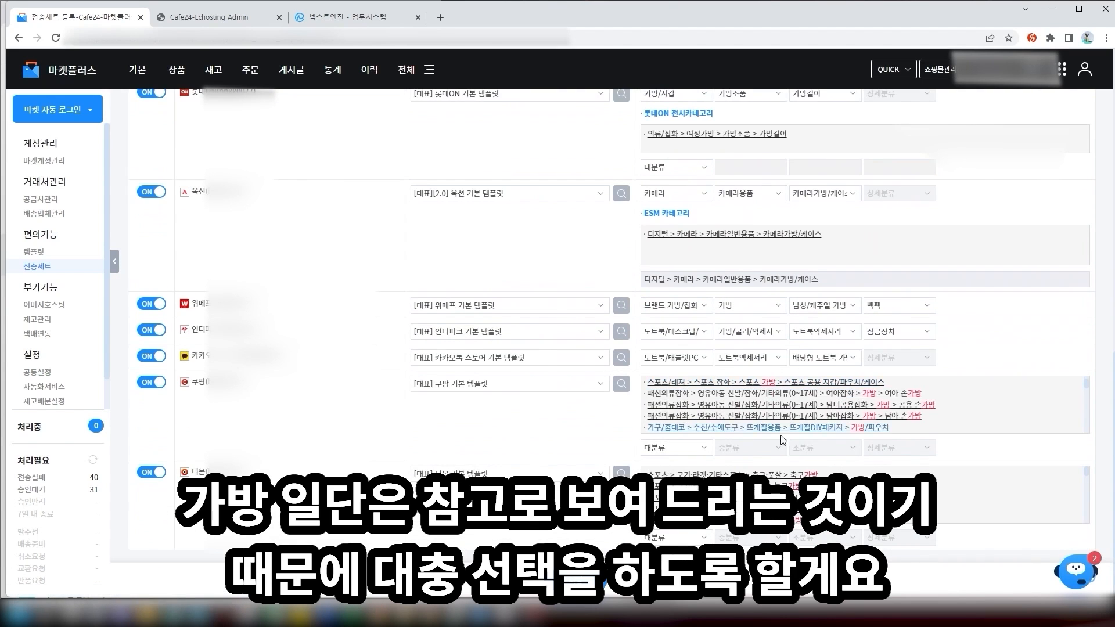
click(782, 475)
click(773, 447)
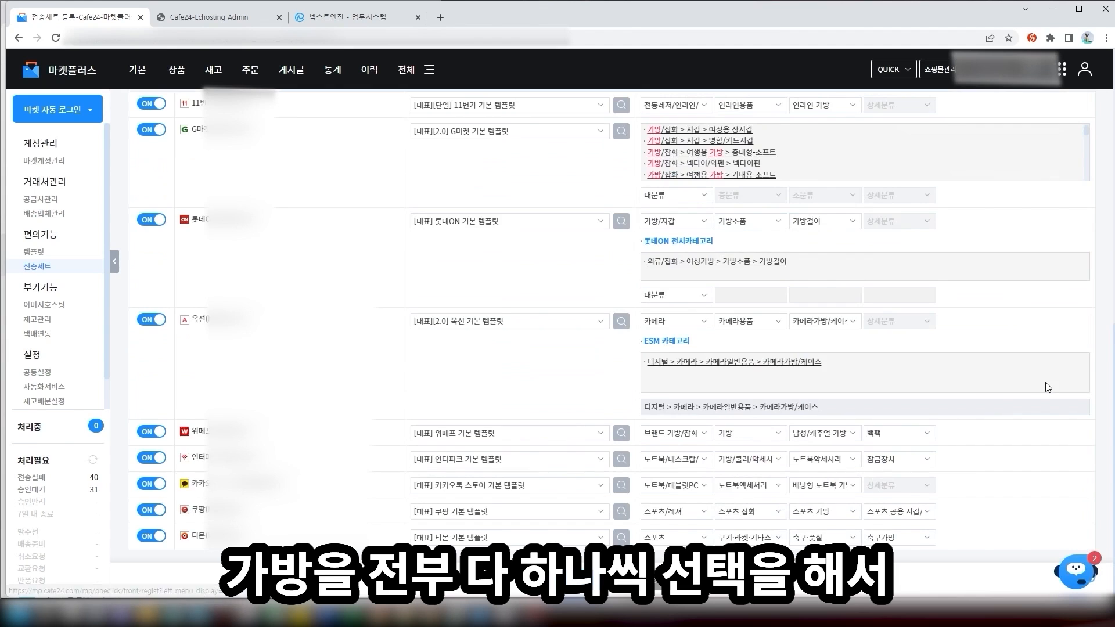
scroll(505, 441, up, 5)
scroll(569, 238, down, 3)
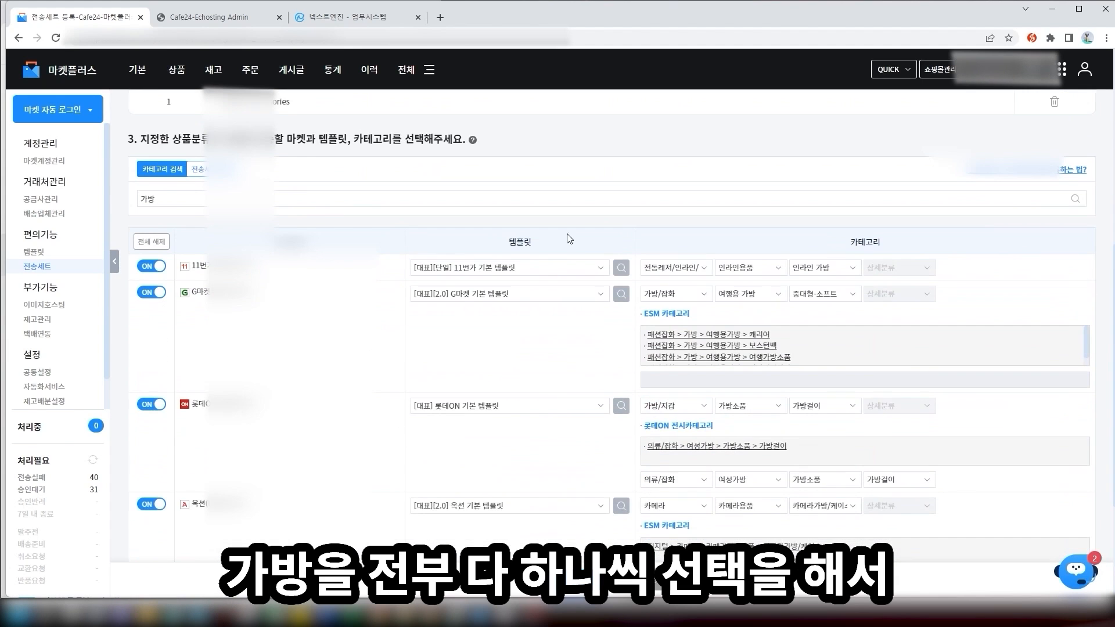
scroll(738, 325, down, 4)
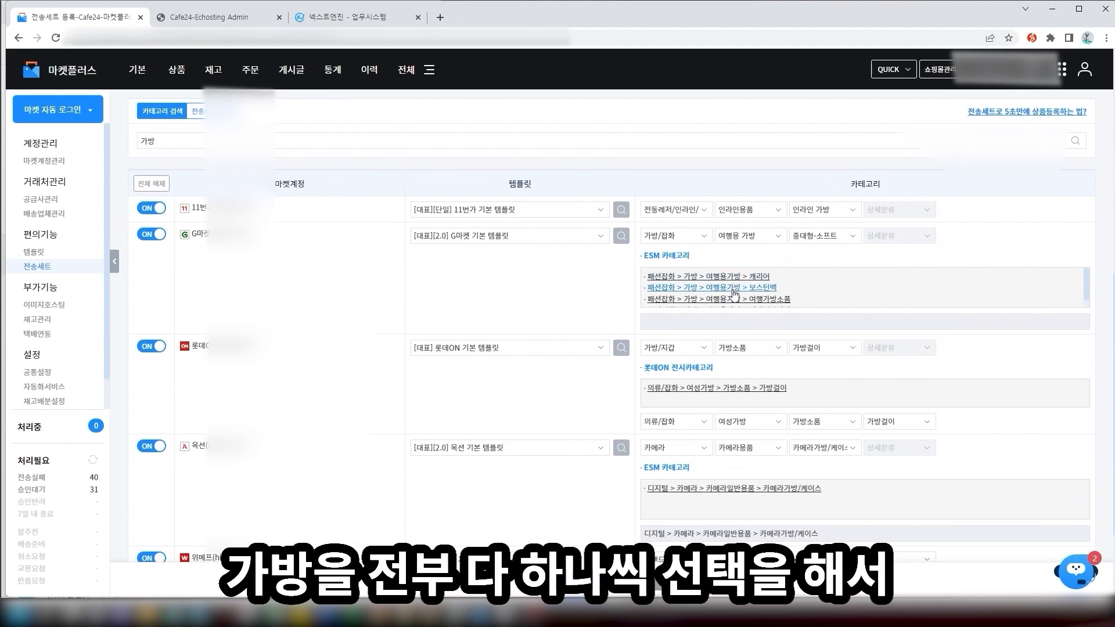
click(721, 363)
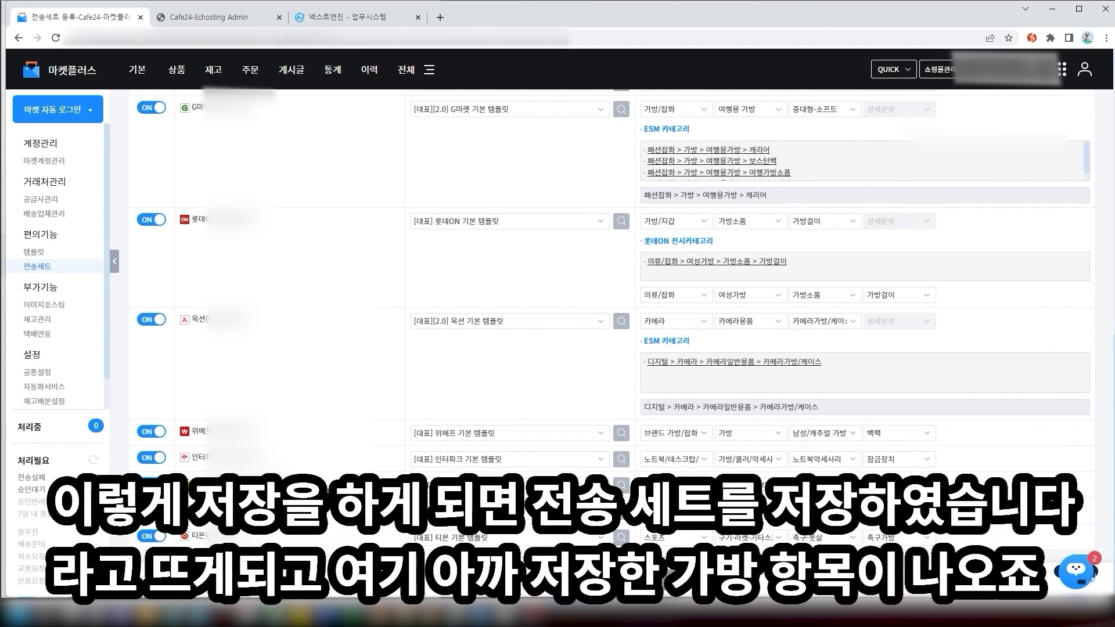
click(589, 579)
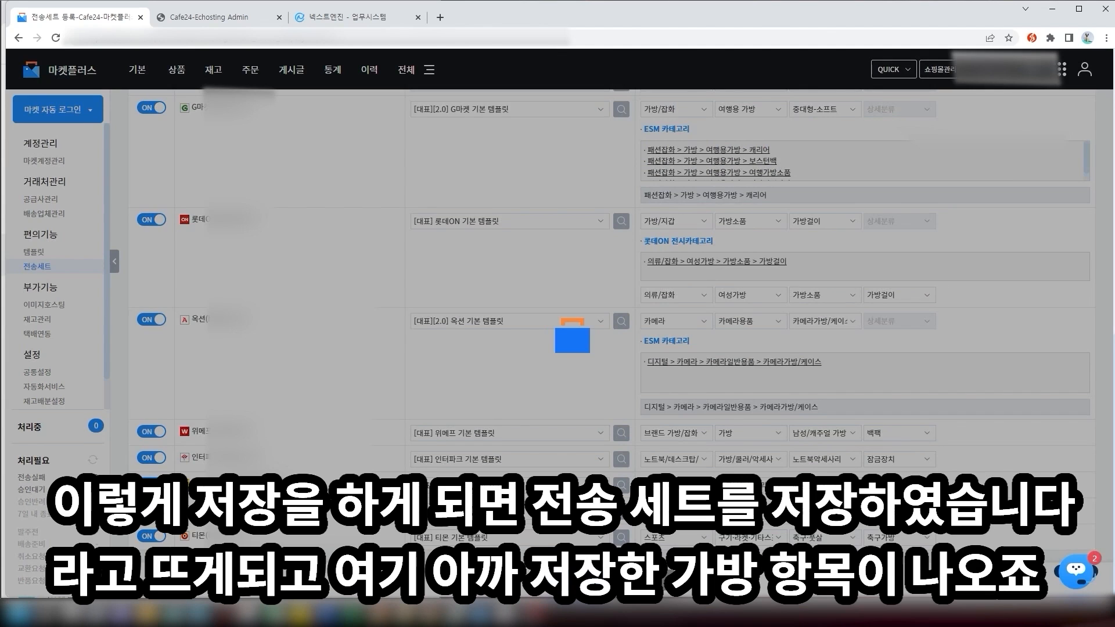
Dismiss the save alert and go to the 상품 > 일괄보내기 bulk-send page
click(662, 105)
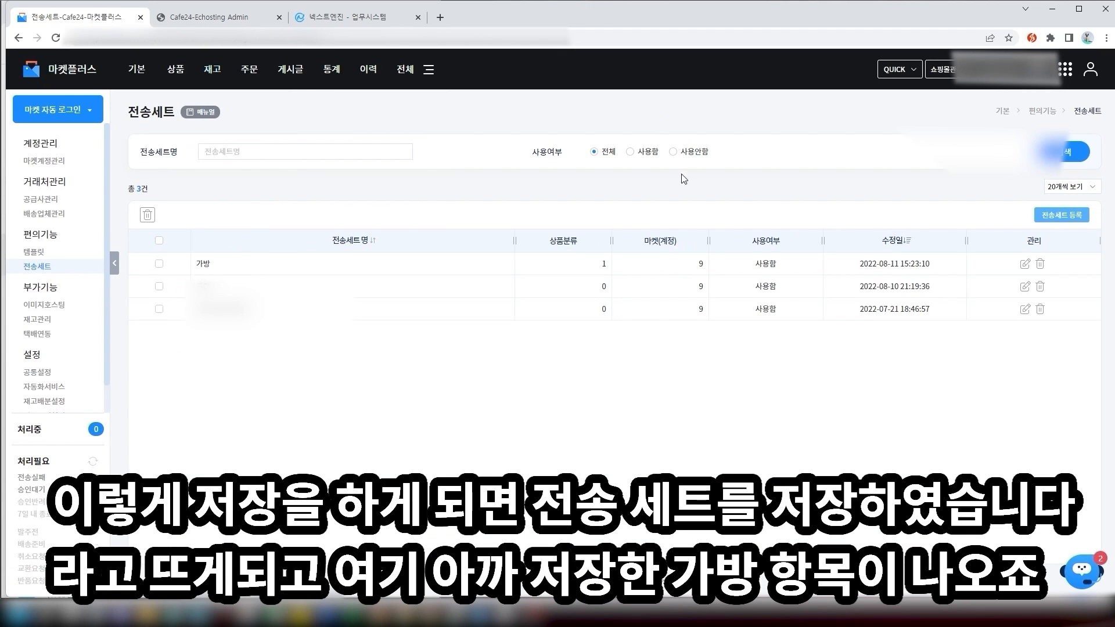
mouse_move(175, 73)
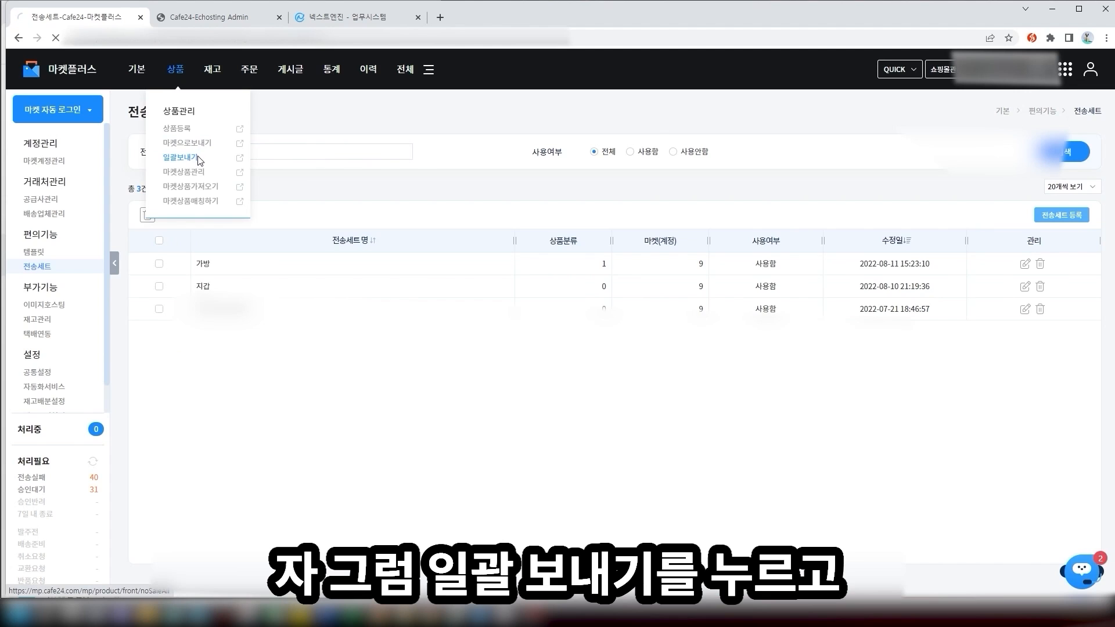
click(198, 158)
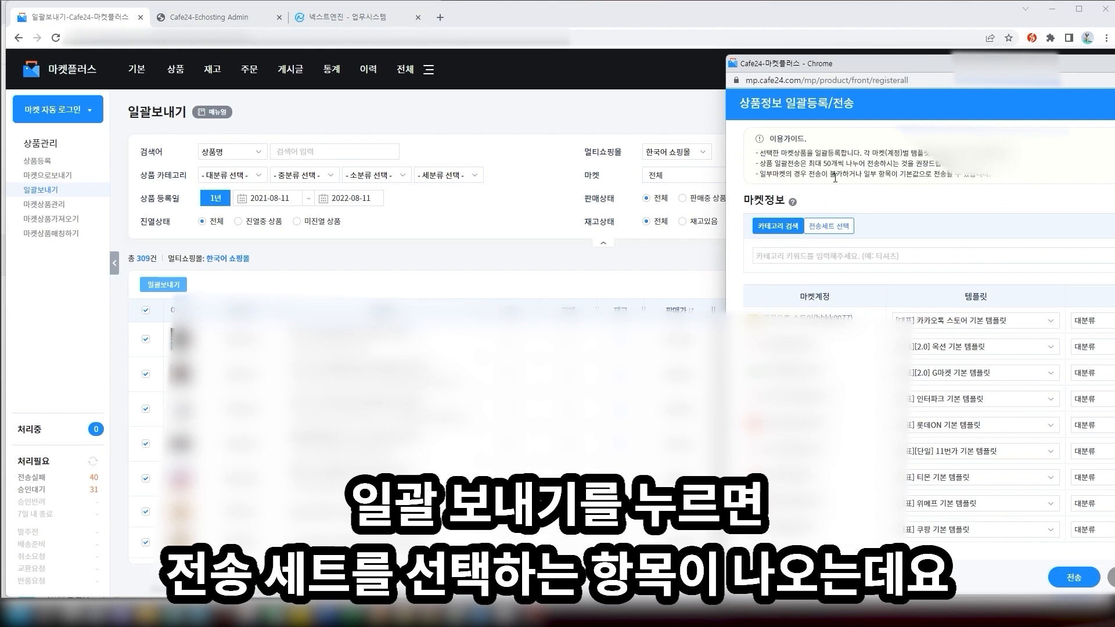
Switch to 전송세트 선택 and apply the saved 가방 transfer set to fill each market's category
click(835, 226)
scroll(895, 230, down, 1)
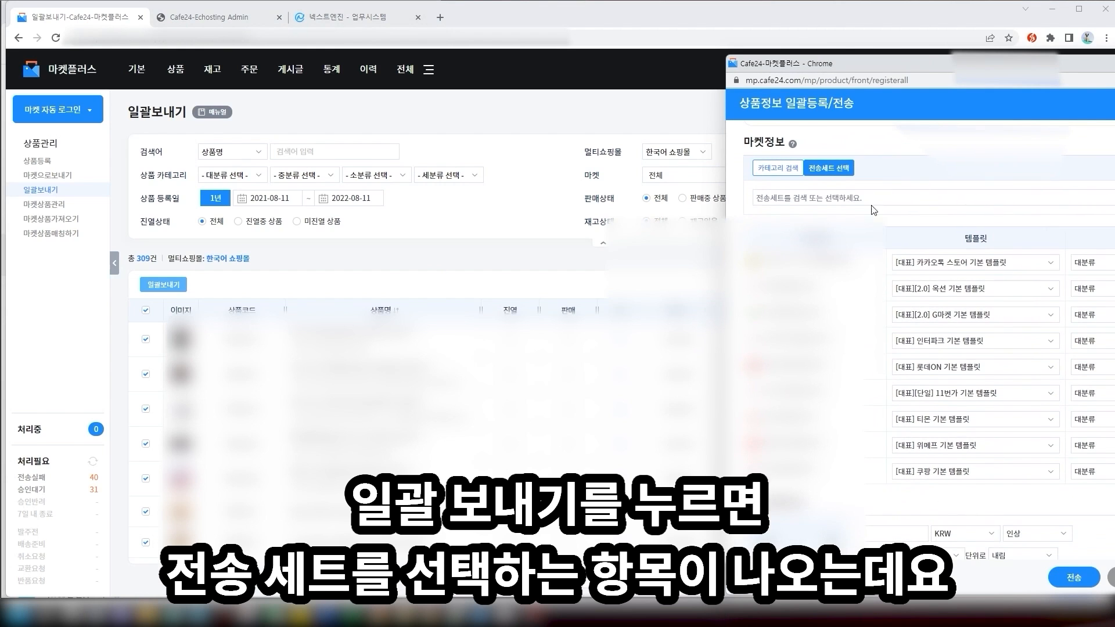
click(872, 208)
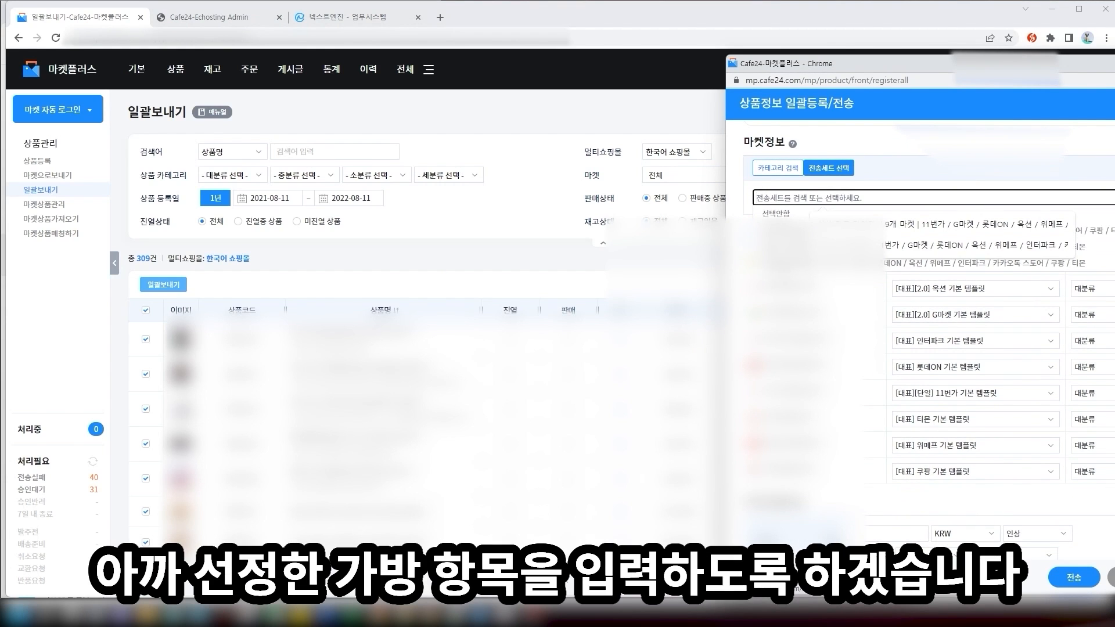
click(814, 247)
scroll(918, 325, down, 3)
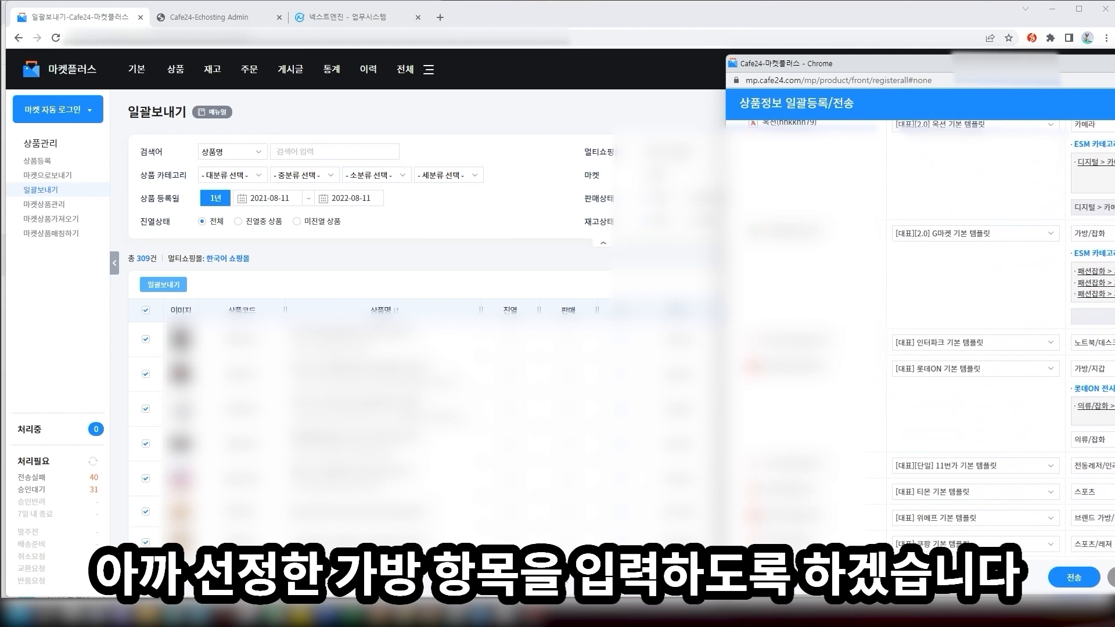
scroll(1036, 294, down, 2)
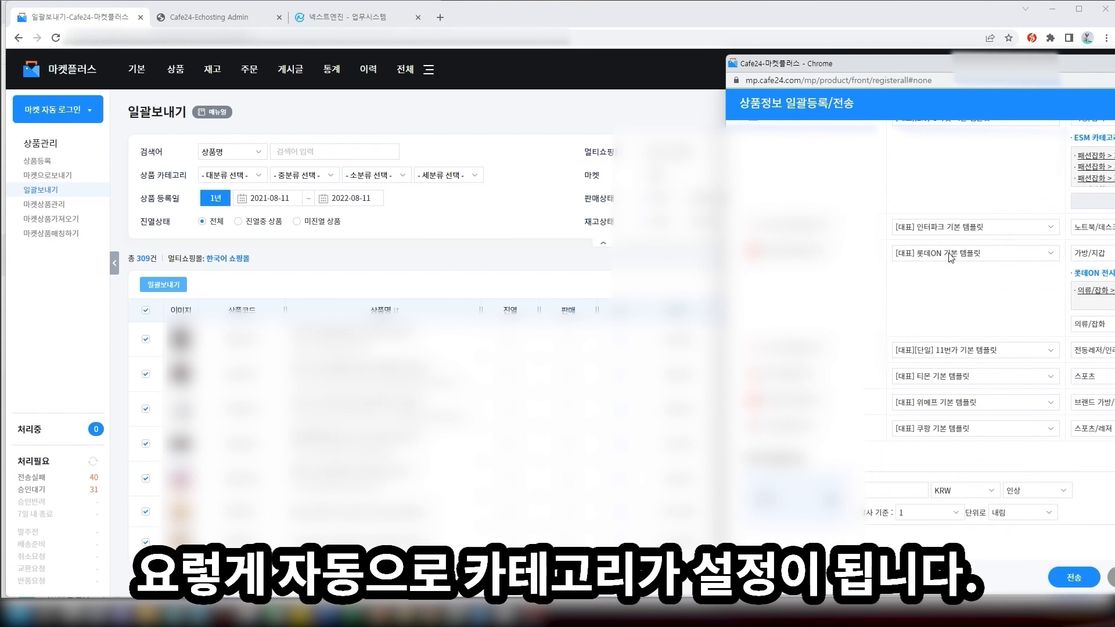
scroll(1044, 287, up, 5)
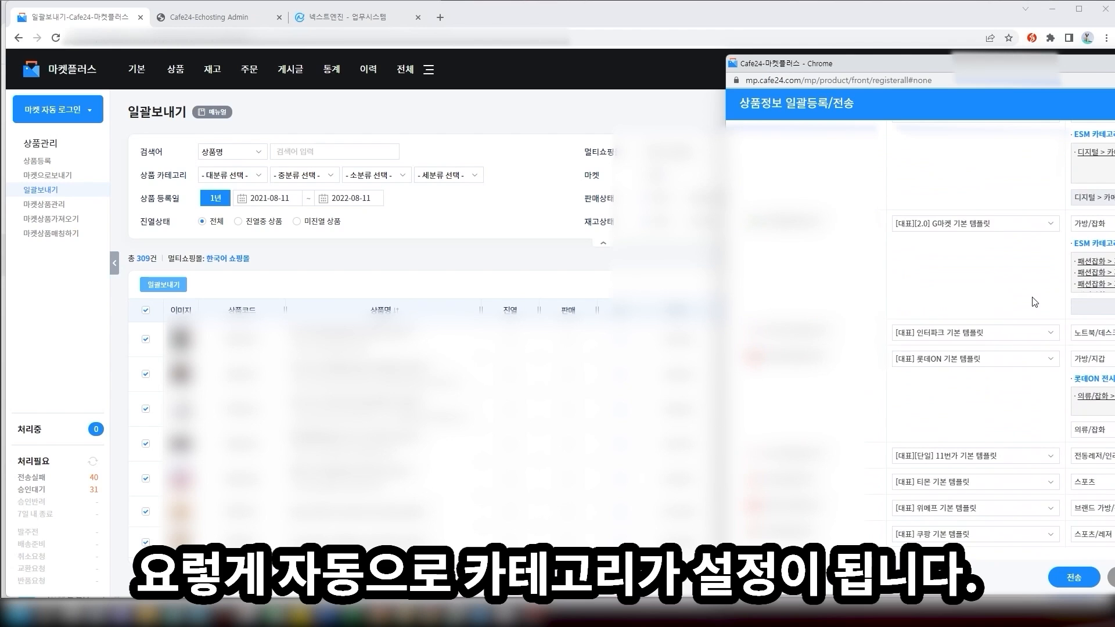
scroll(1035, 302, down, 2)
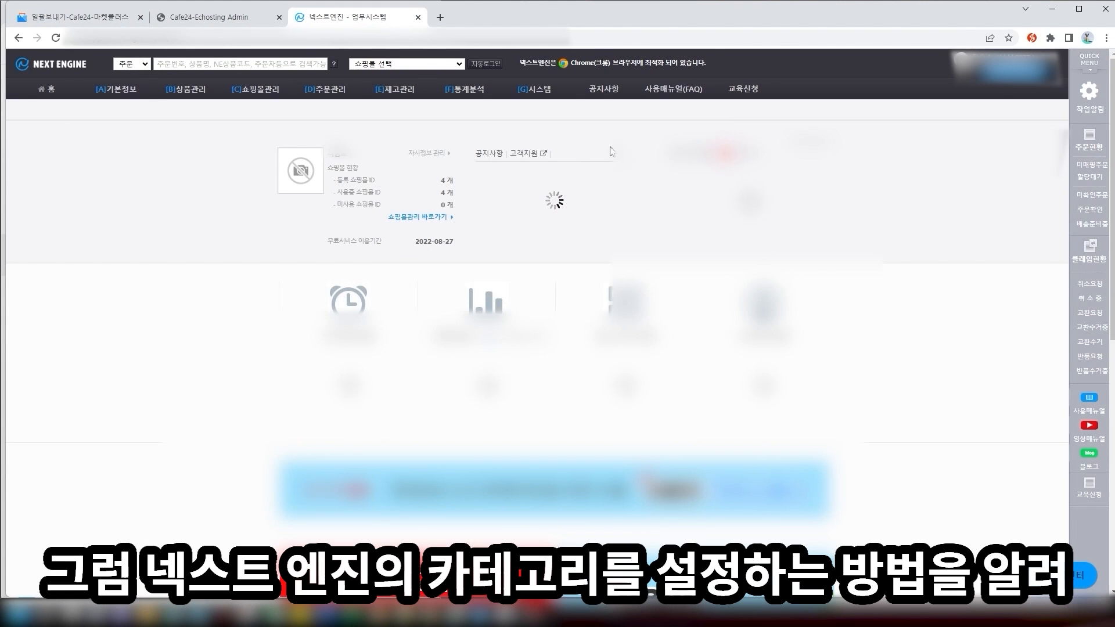
Go to [A]기본정보 > [3]카테고리관리 and show the 미매핑 쇼핑몰 카테고리 tab listing five unmapped categories
mouse_move(205, 118)
mouse_move(249, 92)
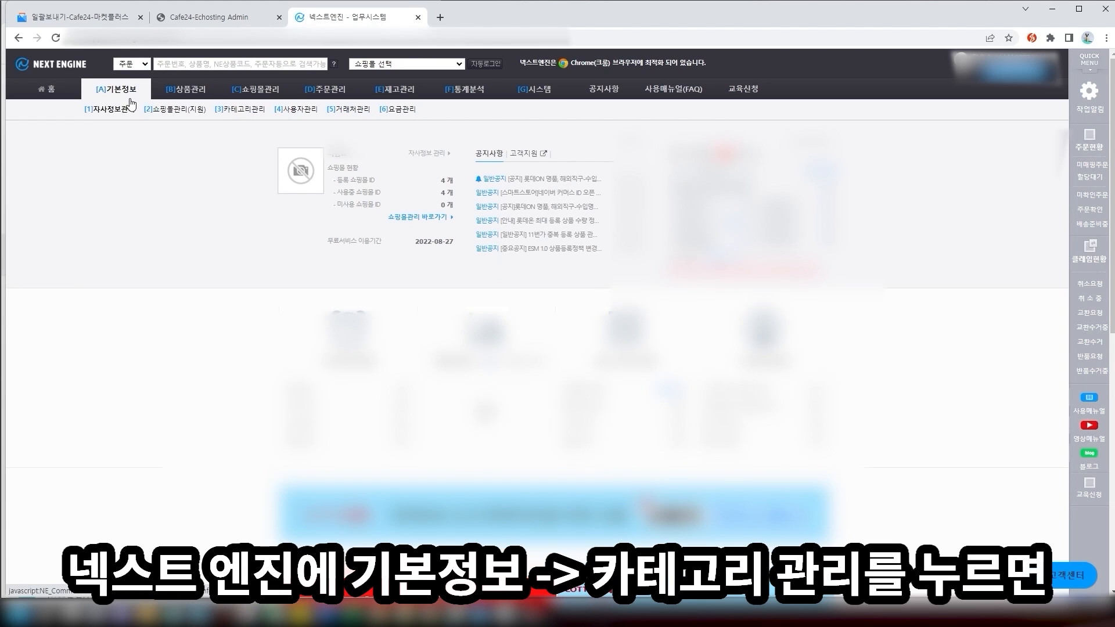
mouse_move(116, 90)
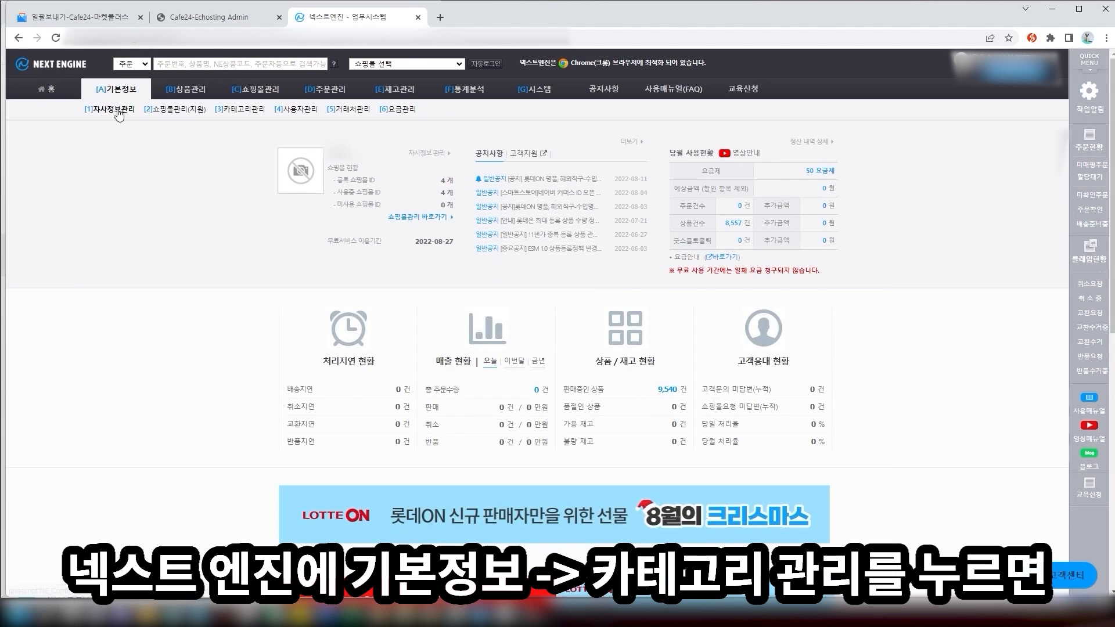
click(242, 111)
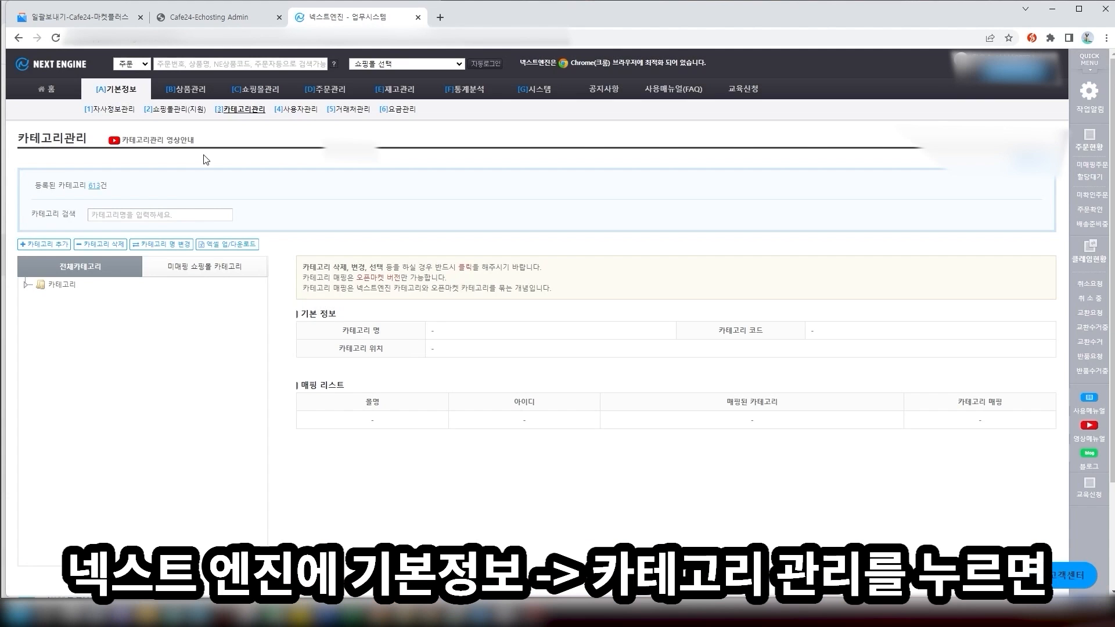
scroll(173, 314, down, 3)
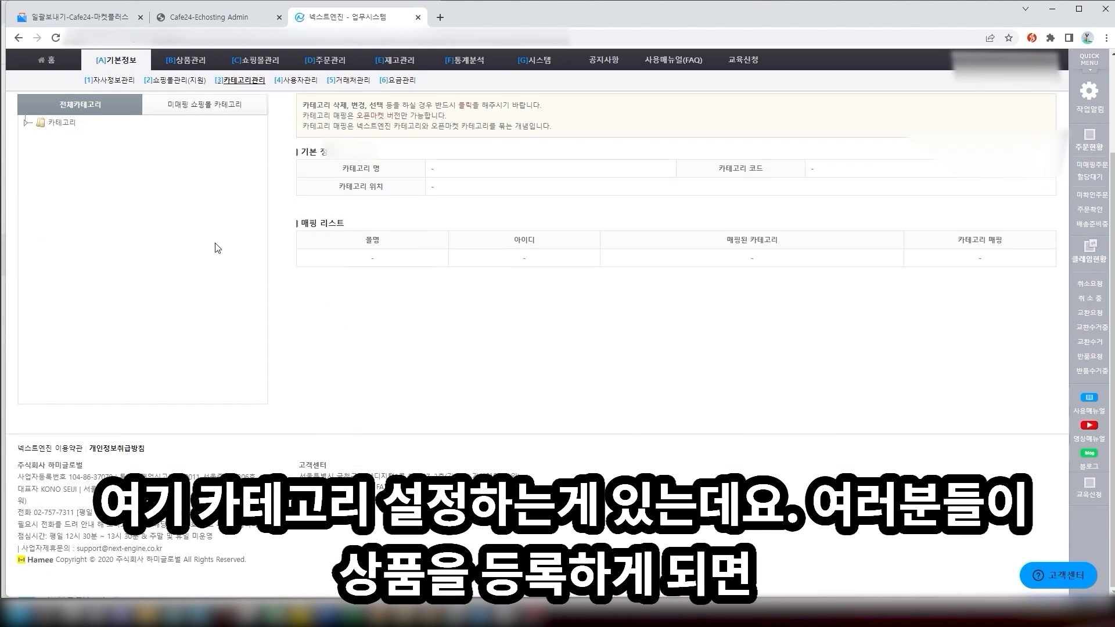
scroll(216, 247, up, 3)
click(215, 267)
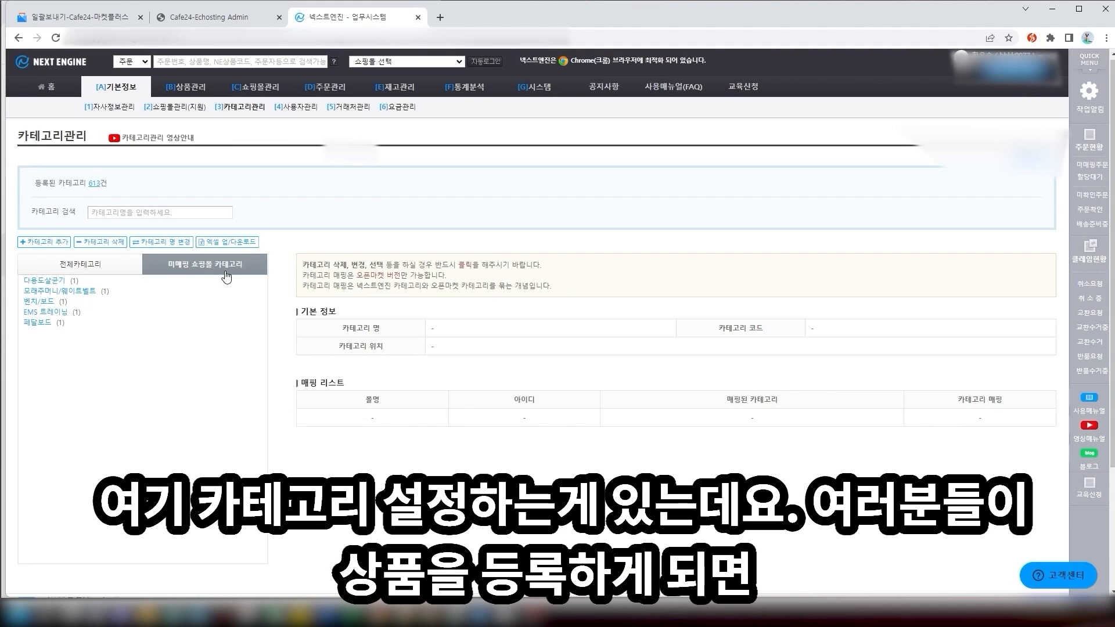
scroll(227, 278, down, 3)
scroll(227, 273, up, 3)
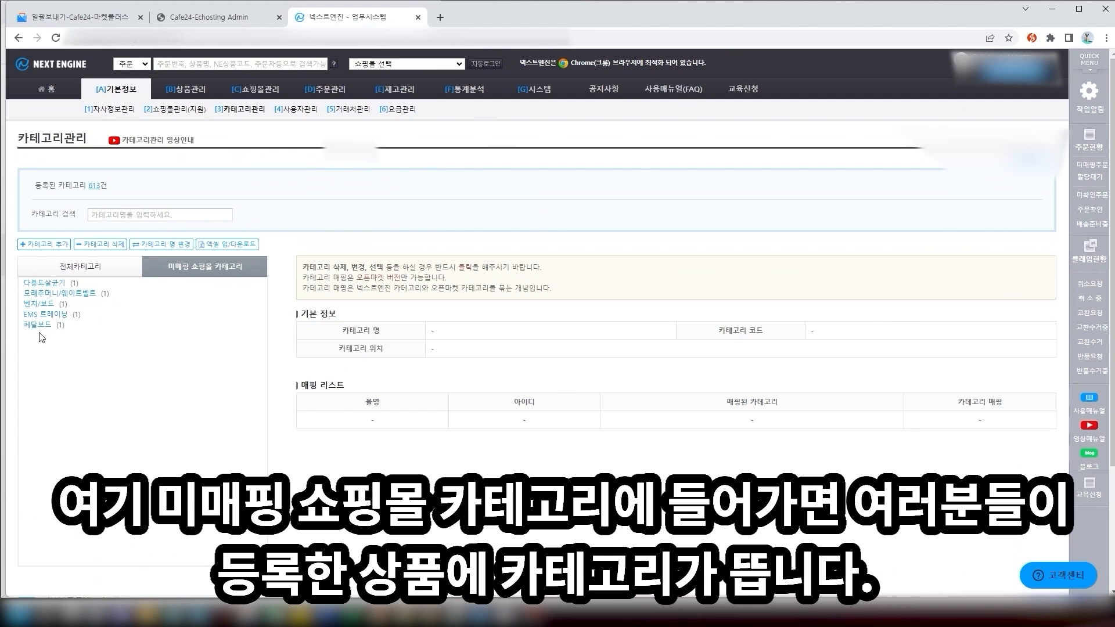
Open the 다용도살균기 category and load its mall mapping rows
click(50, 293)
click(47, 283)
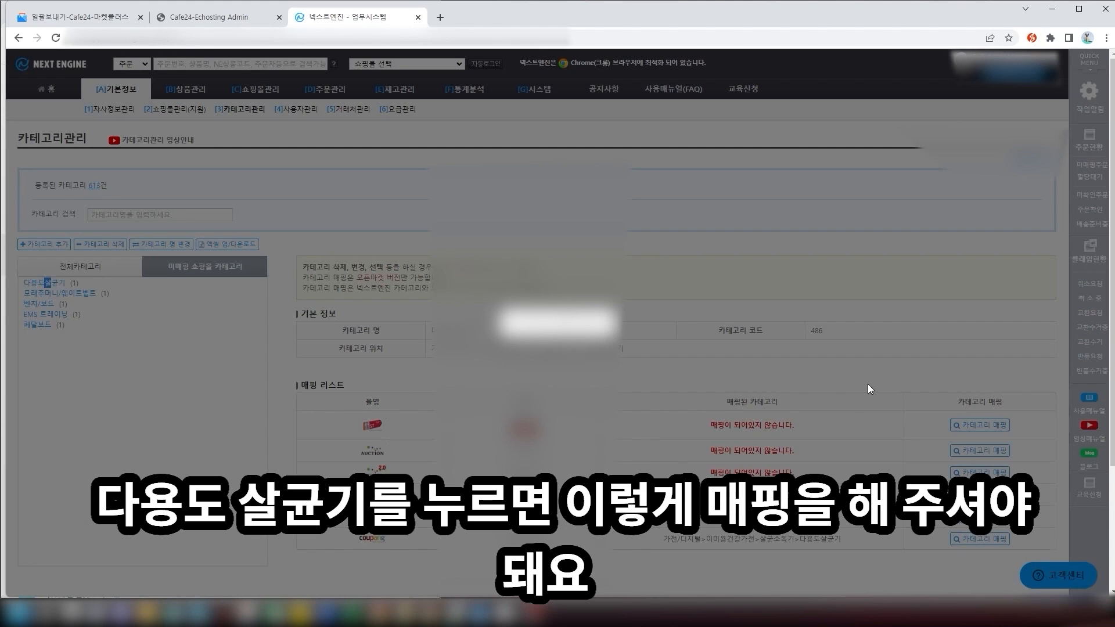
scroll(878, 386, down, 1)
scroll(878, 387, down, 3)
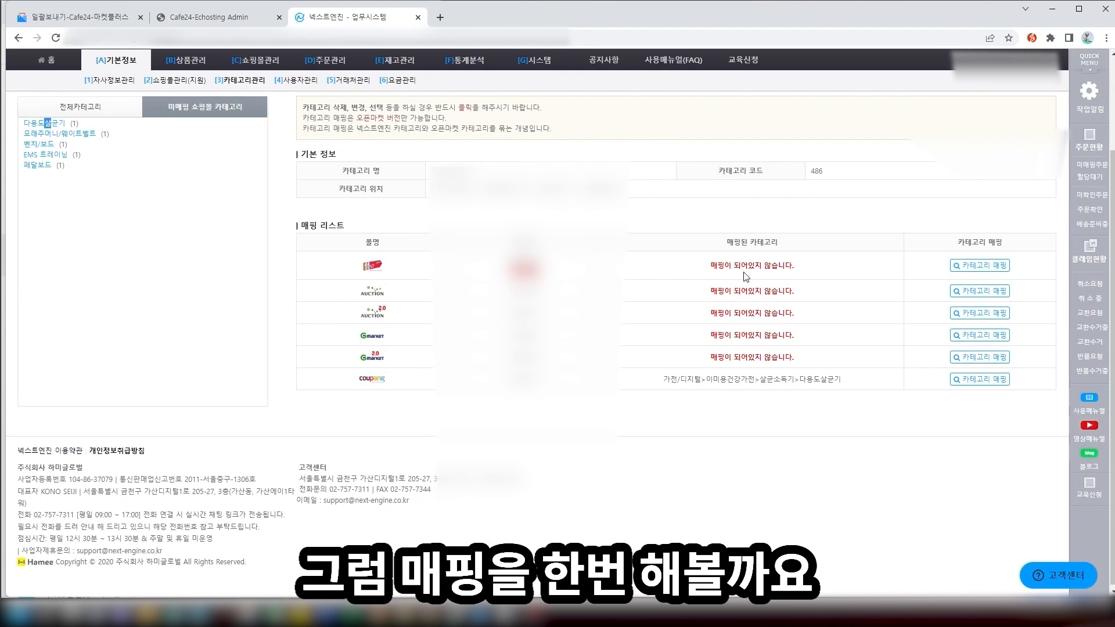
Map 다용도살균기 to an 11st sterilizer category found by searching 살균기
click(968, 266)
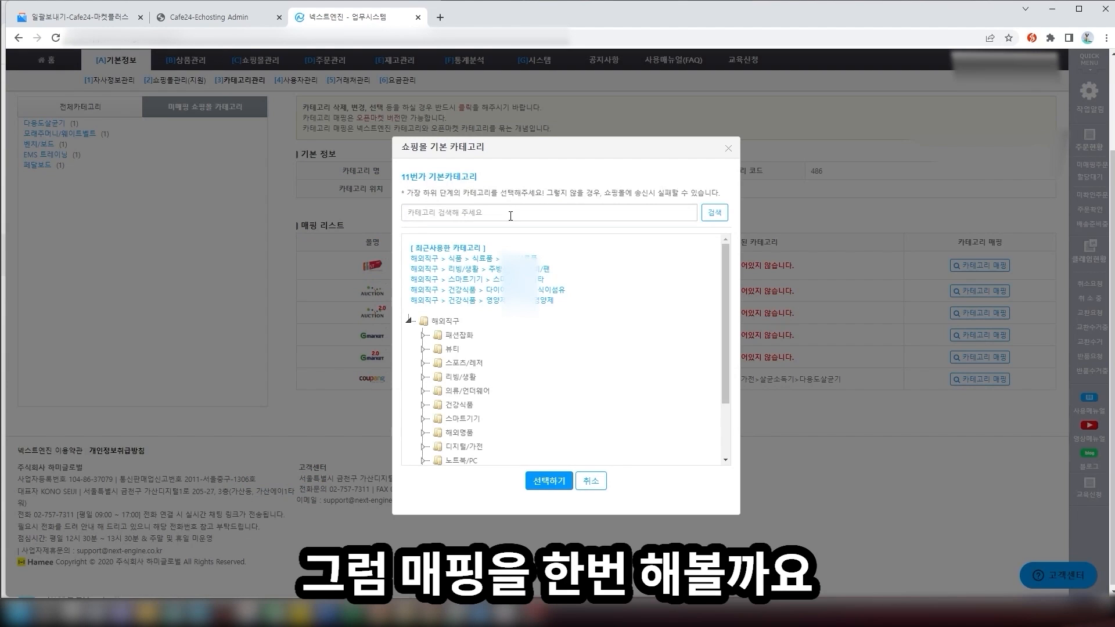
click(511, 217)
text(생활)
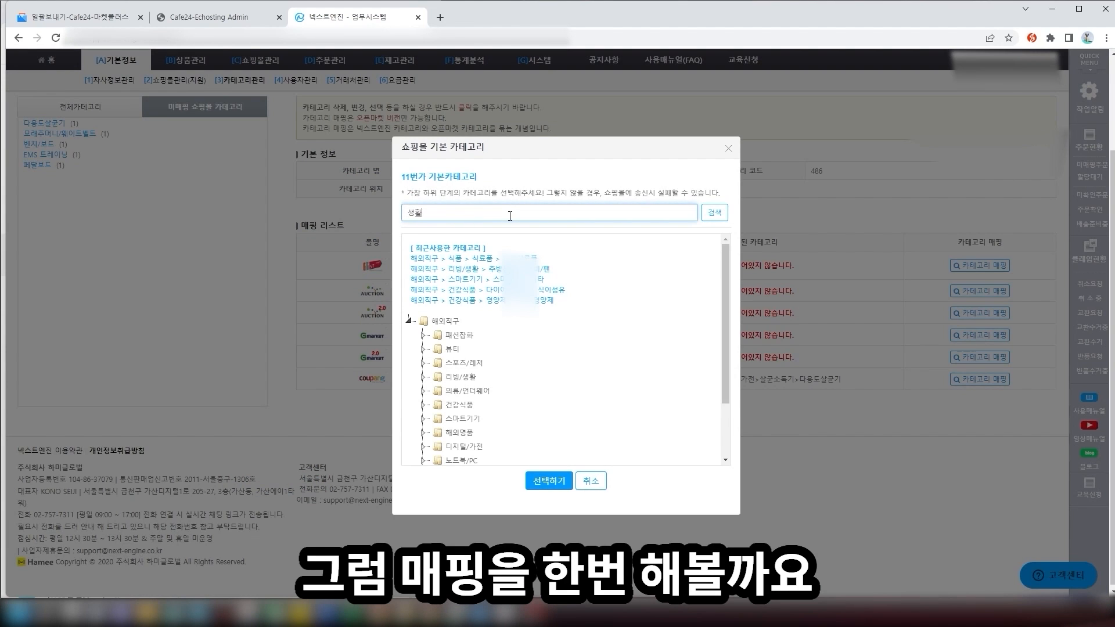
click(796, 117)
click(979, 266)
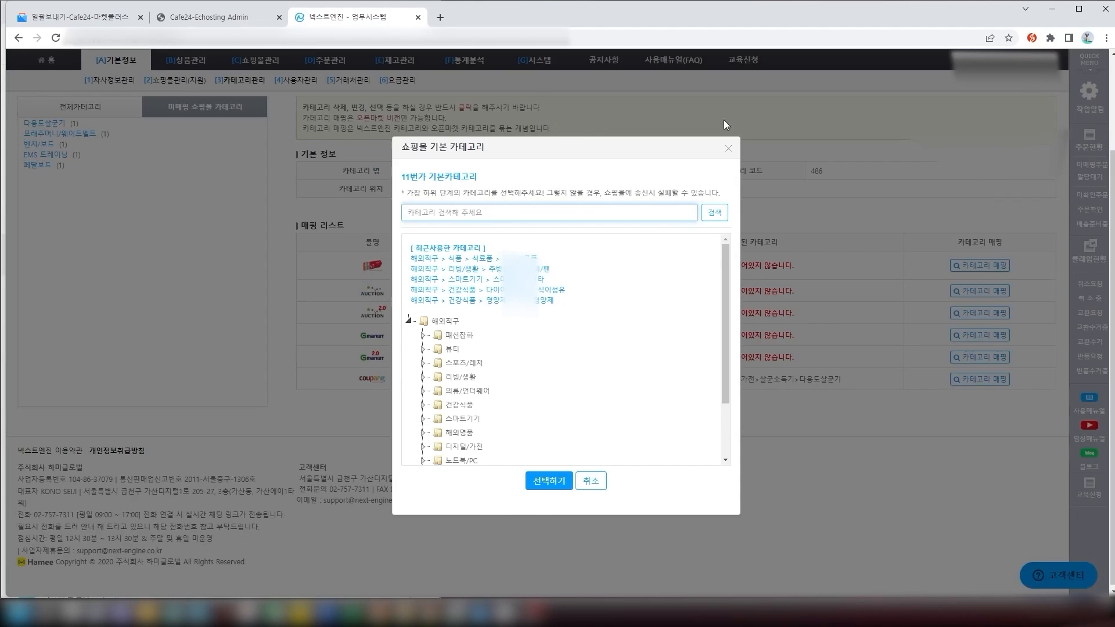
click(478, 213)
text(살균기)
click(549, 481)
click(663, 103)
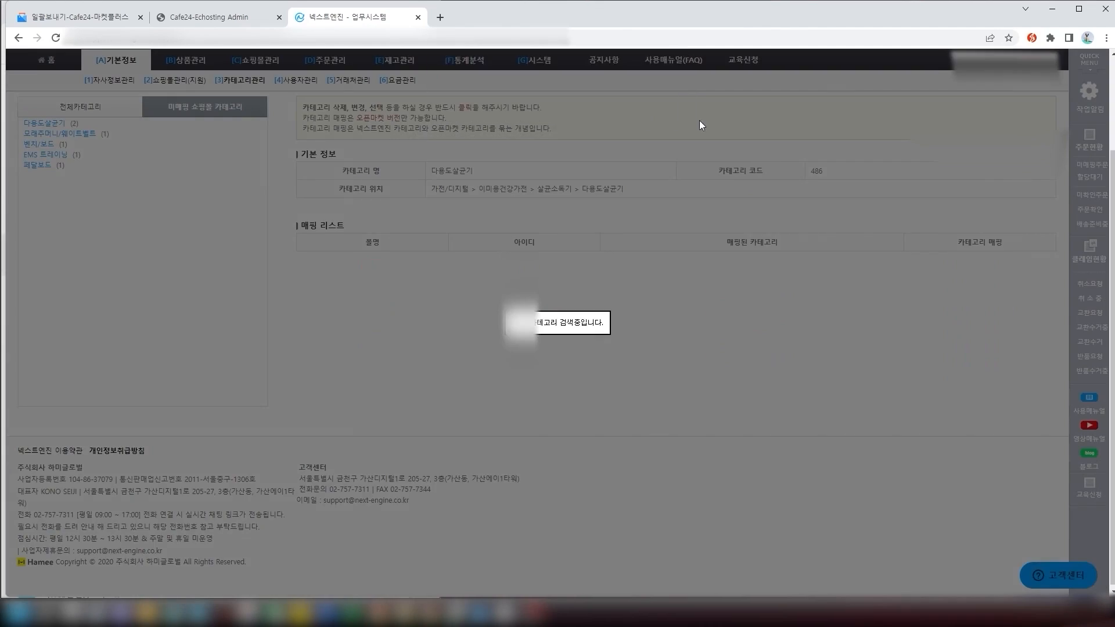
click(981, 292)
Map 다용도살균기 to sterilizer categories for Auction and Auction 2.0
text(살균기)
click(549, 481)
click(662, 103)
click(998, 312)
text(사ㄹ균기)
click(549, 481)
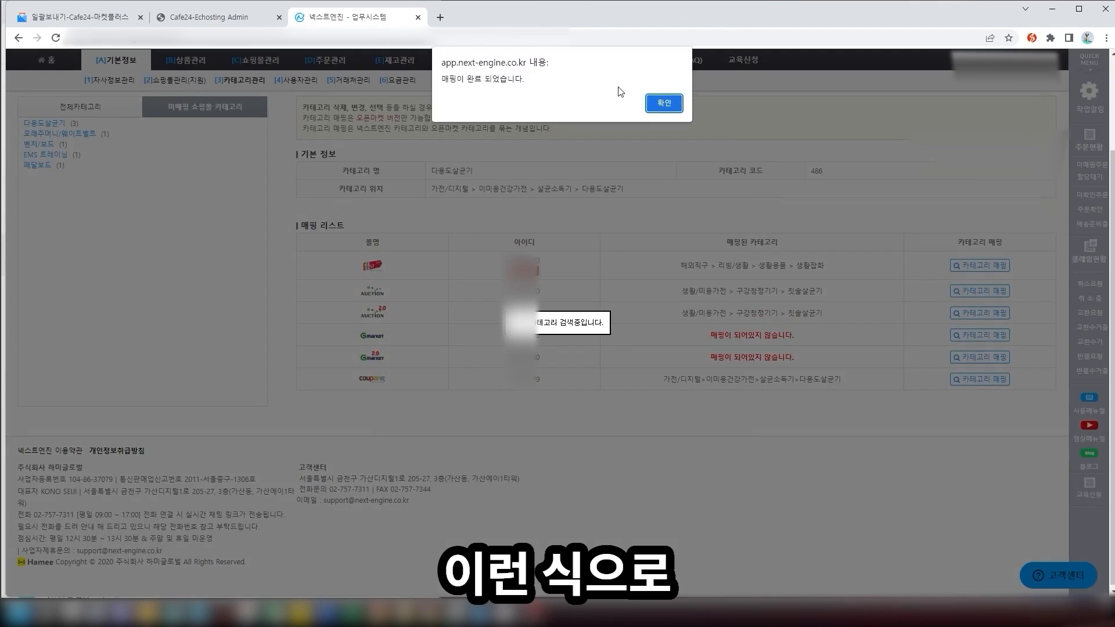
click(663, 103)
click(989, 335)
Map 다용도살균기 to sterilizer categories for Gmarket and Gmarket 2.0, and acknowledge the completion notice
text(살균기)
click(542, 252)
click(549, 481)
click(663, 104)
click(991, 359)
text(살균기)
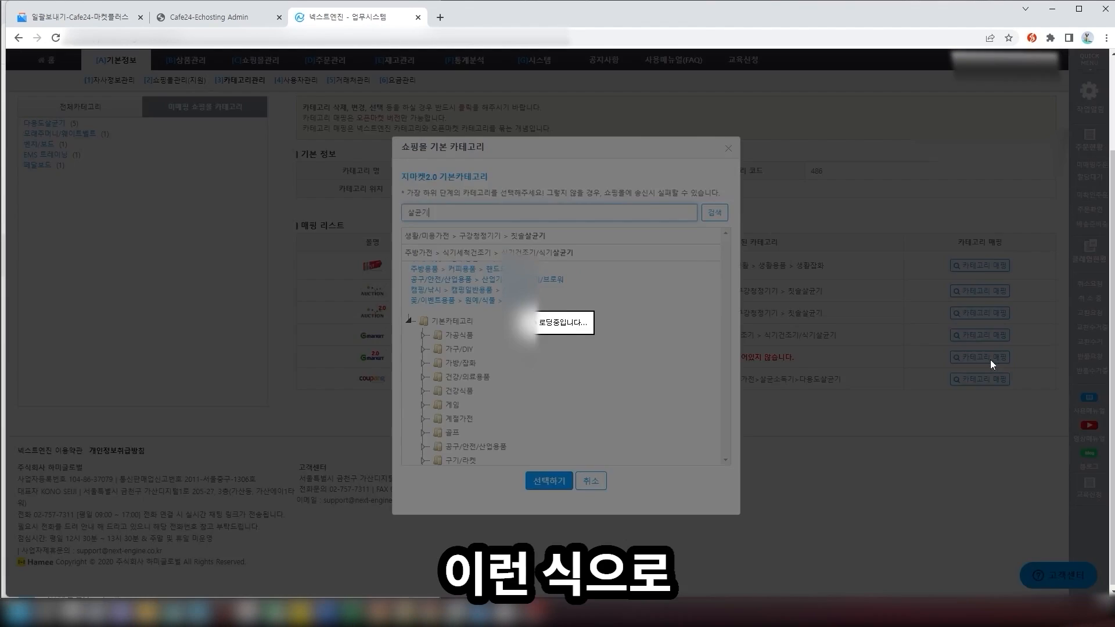
click(511, 235)
click(549, 481)
click(668, 105)
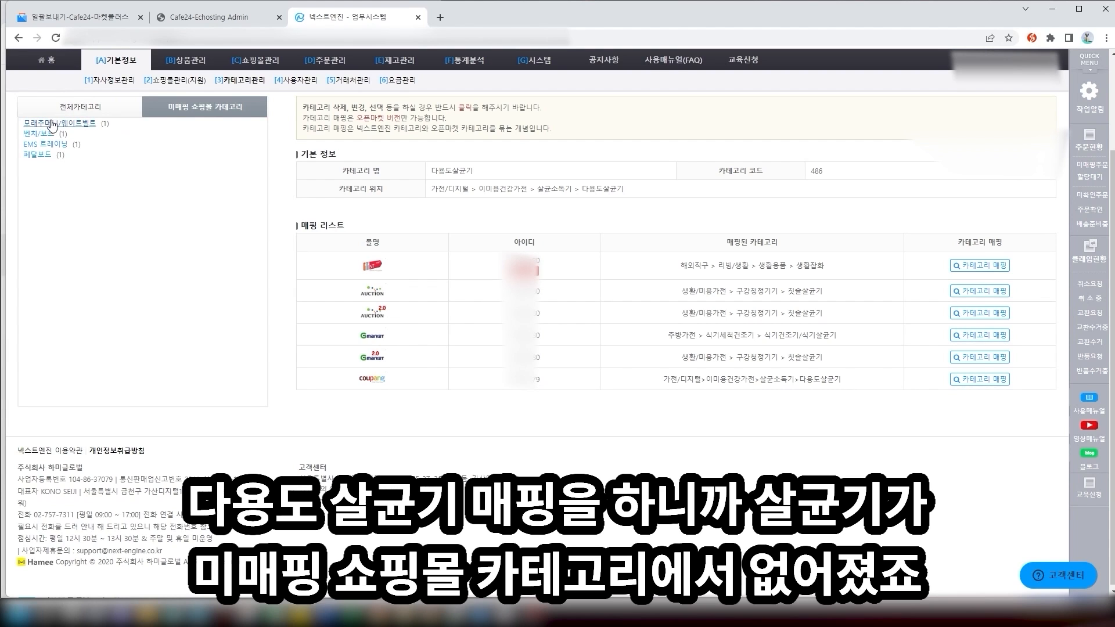
scroll(133, 186, up, 1)
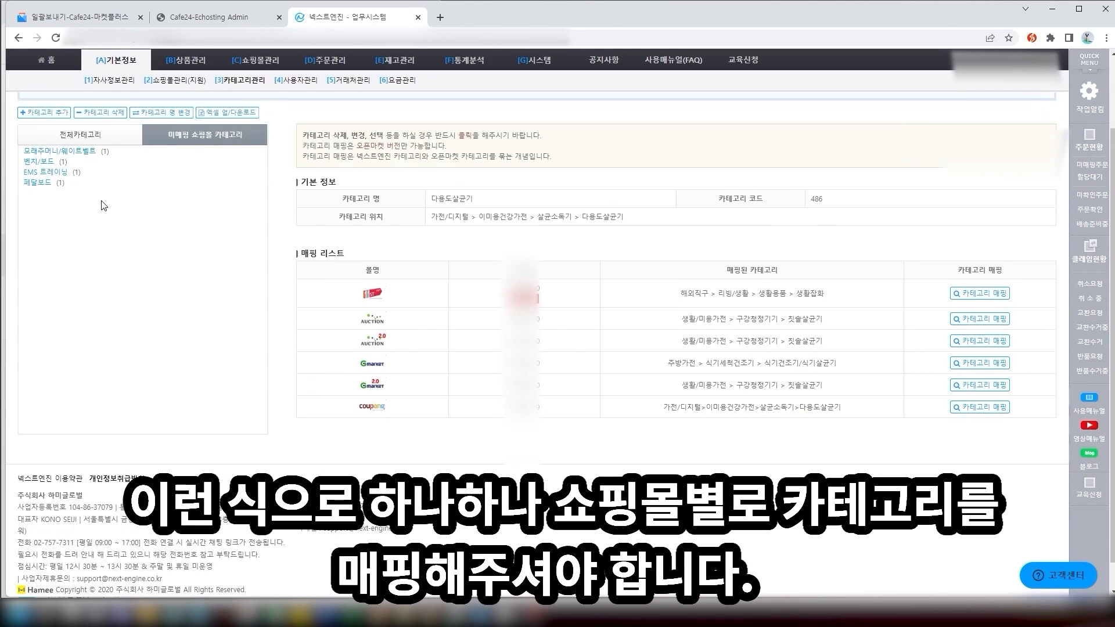
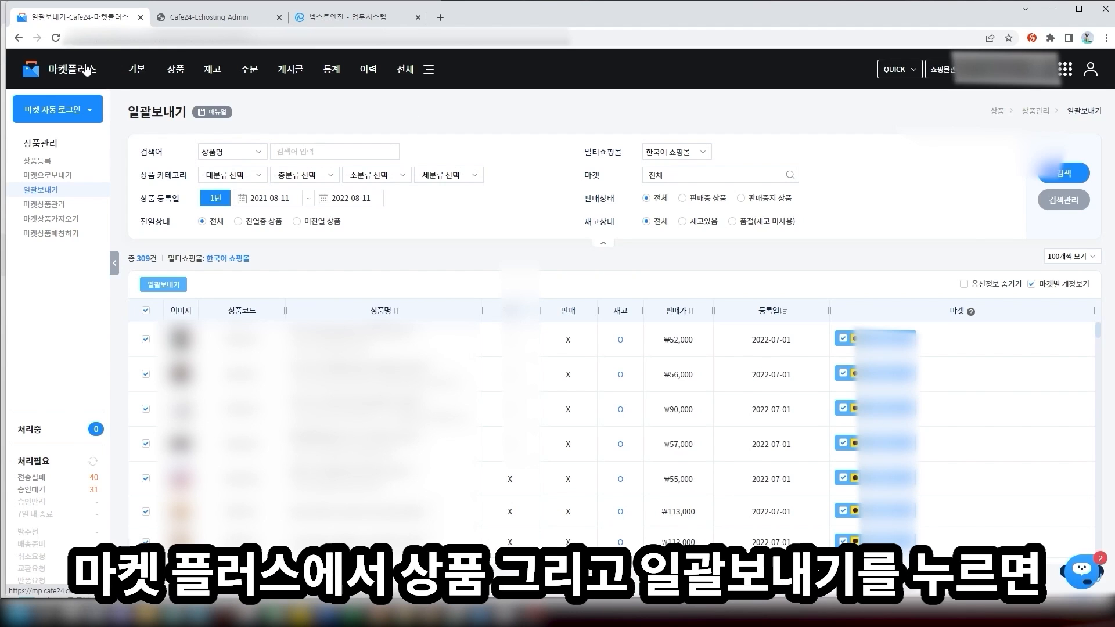
On the bulk-send page, show 100 products per page and select them all for bulk sending
mouse_move(178, 71)
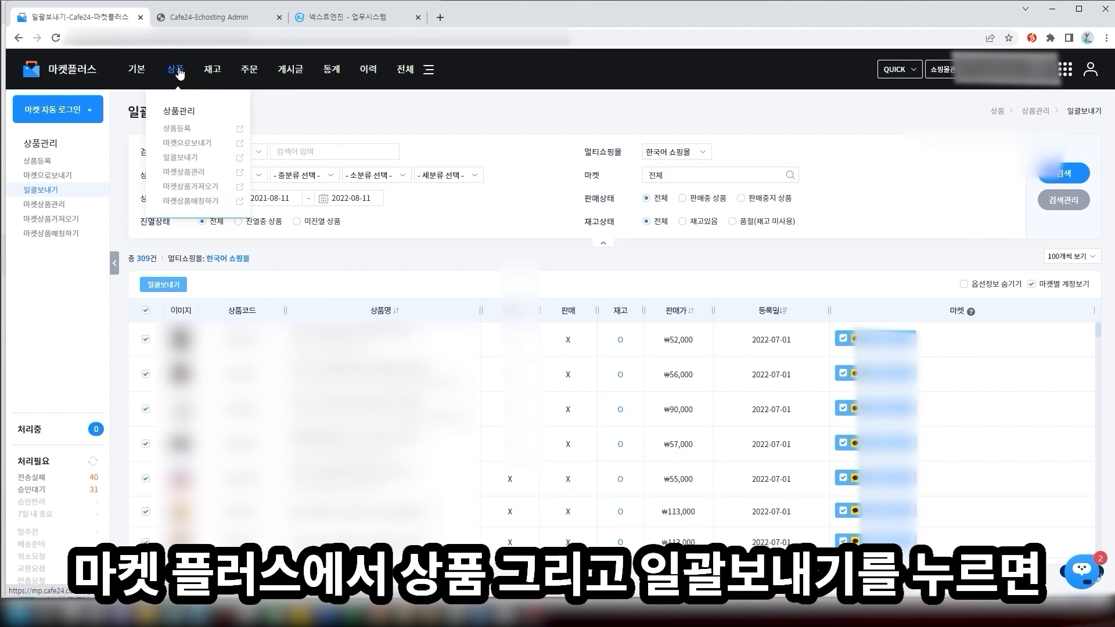
click(194, 161)
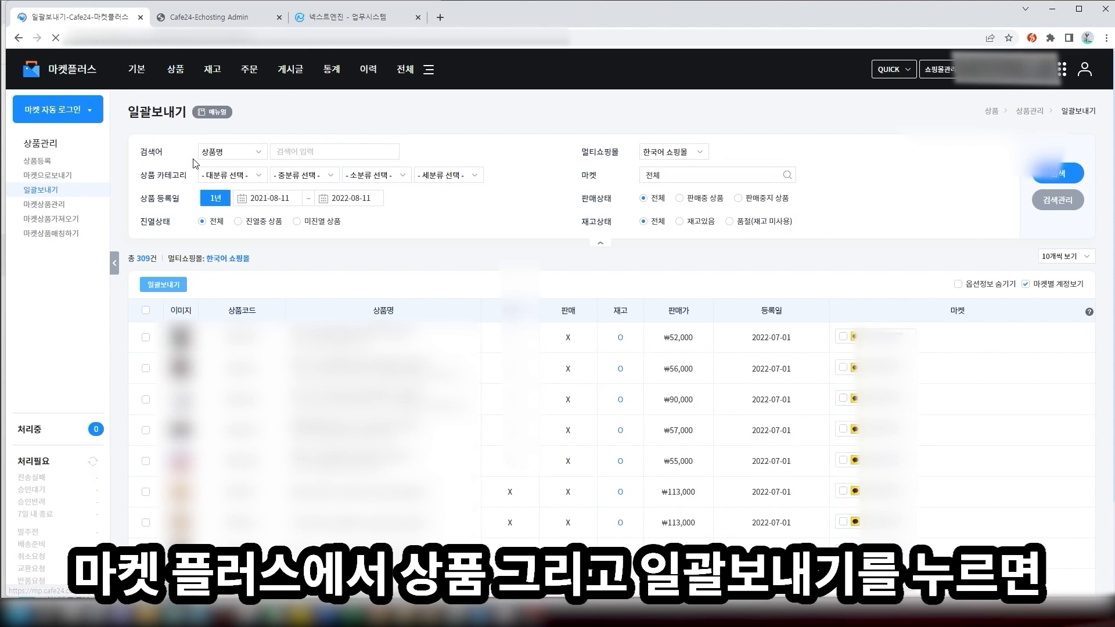
click(1096, 260)
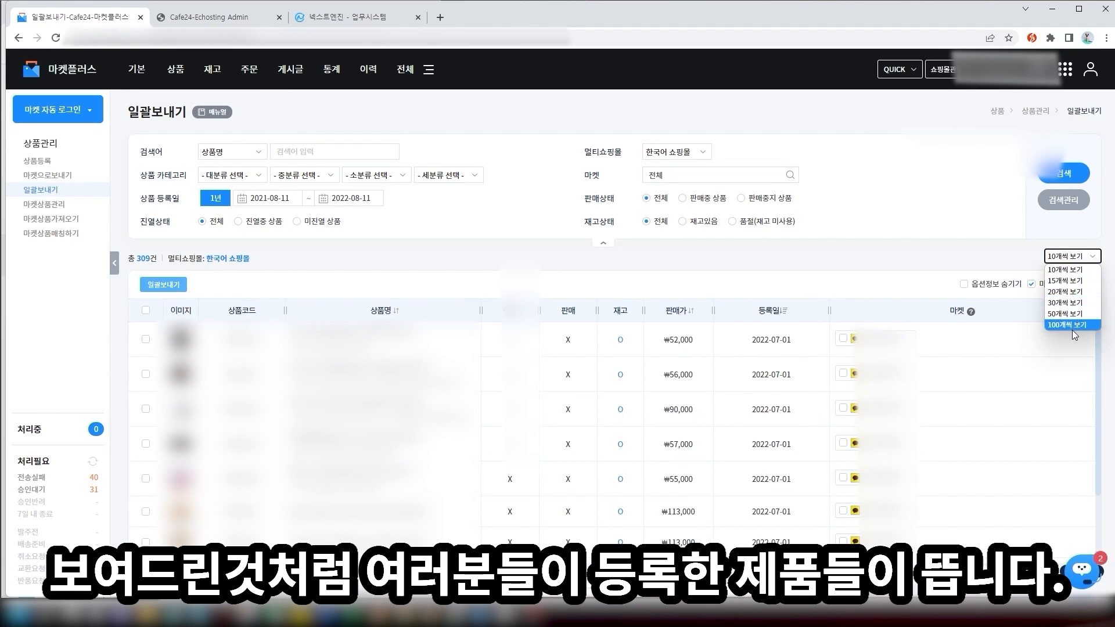
click(1073, 329)
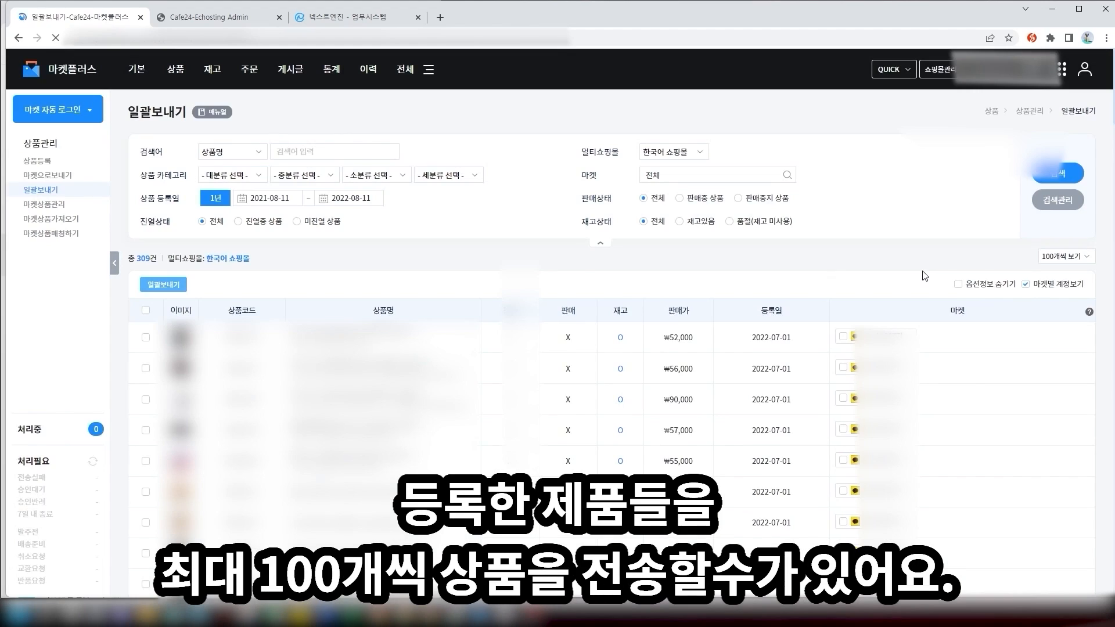
click(1085, 257)
click(1087, 258)
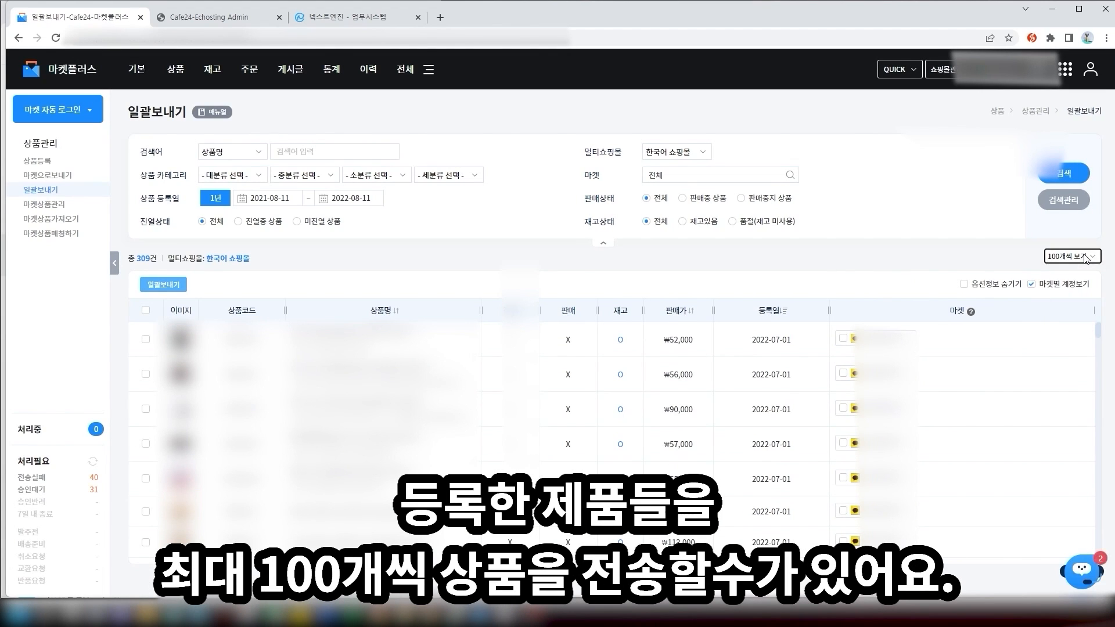
click(145, 310)
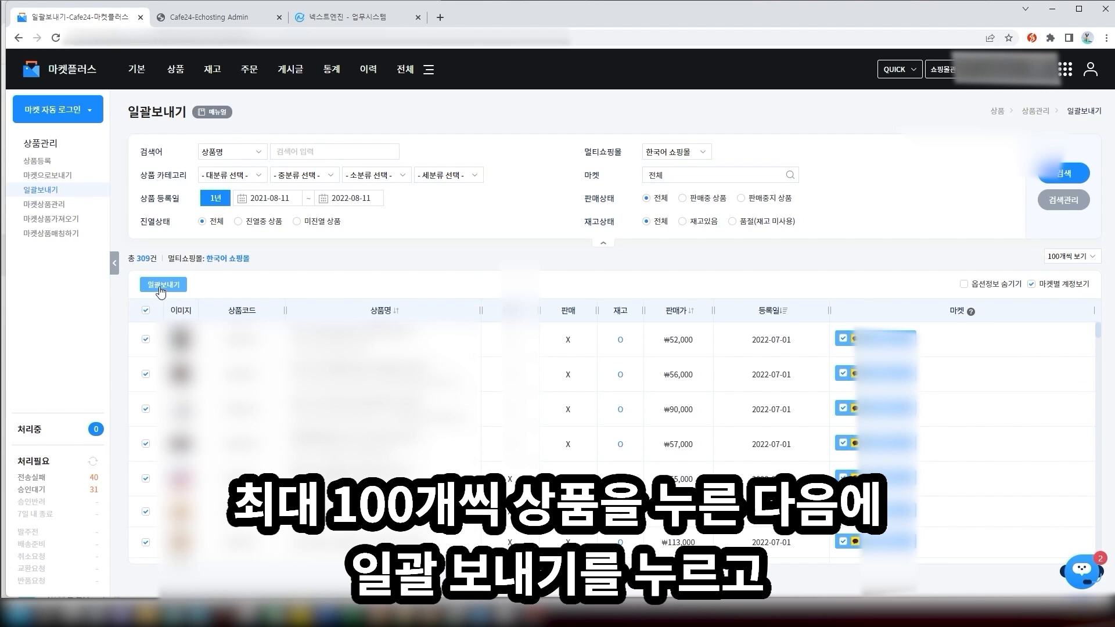
click(162, 285)
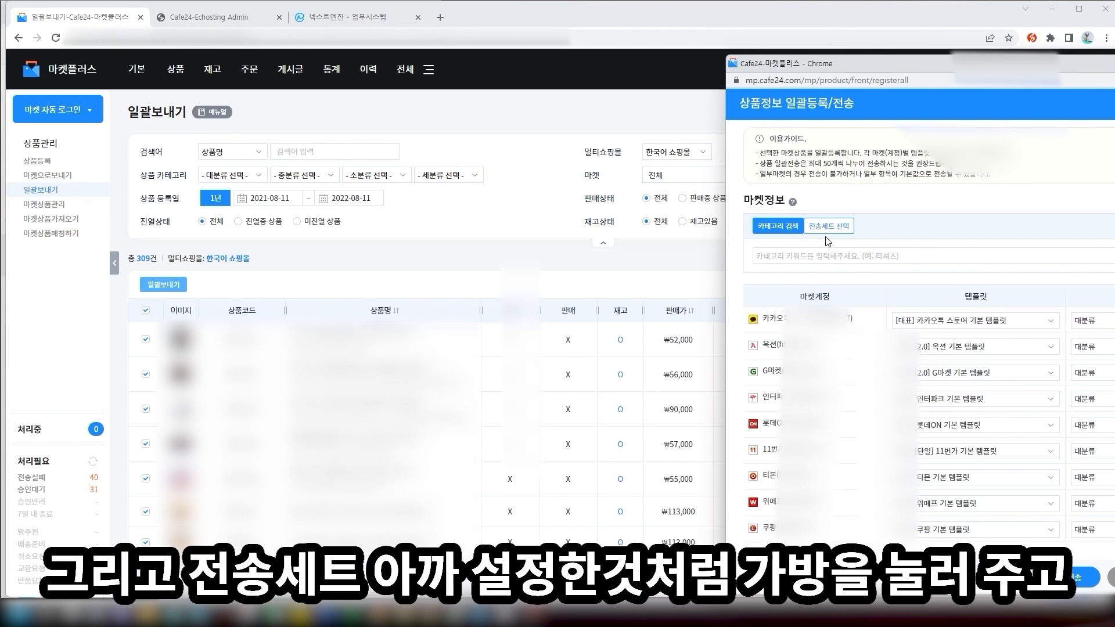
Apply the 가방 transfer set with a 16% price markup and send the products
click(827, 228)
click(803, 256)
click(780, 314)
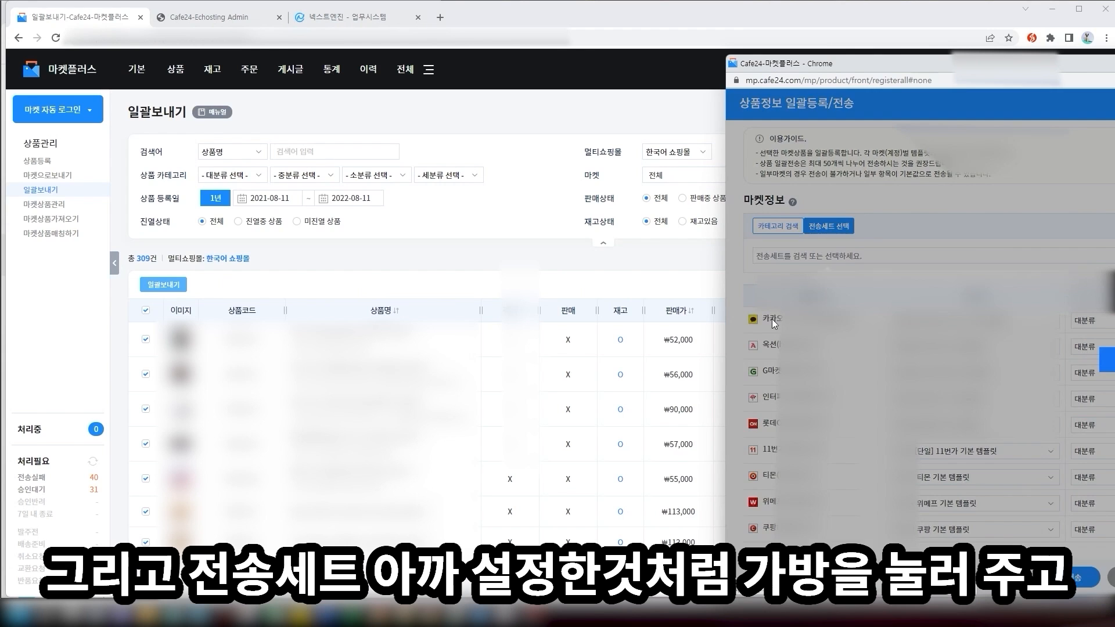
scroll(983, 322, down, 5)
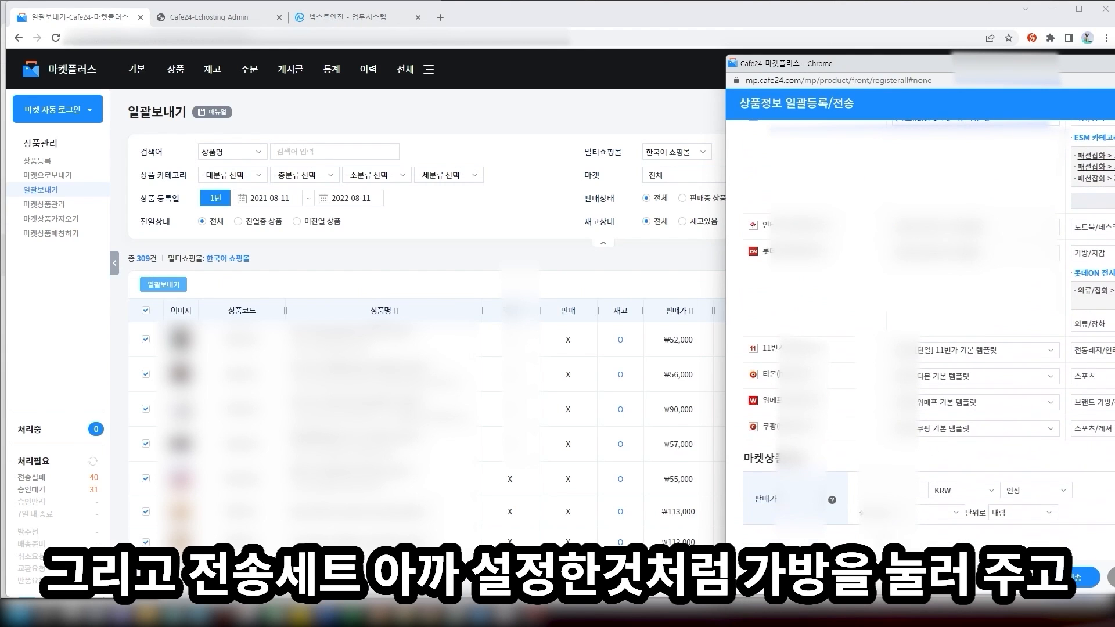
click(909, 491)
text(16)
click(961, 491)
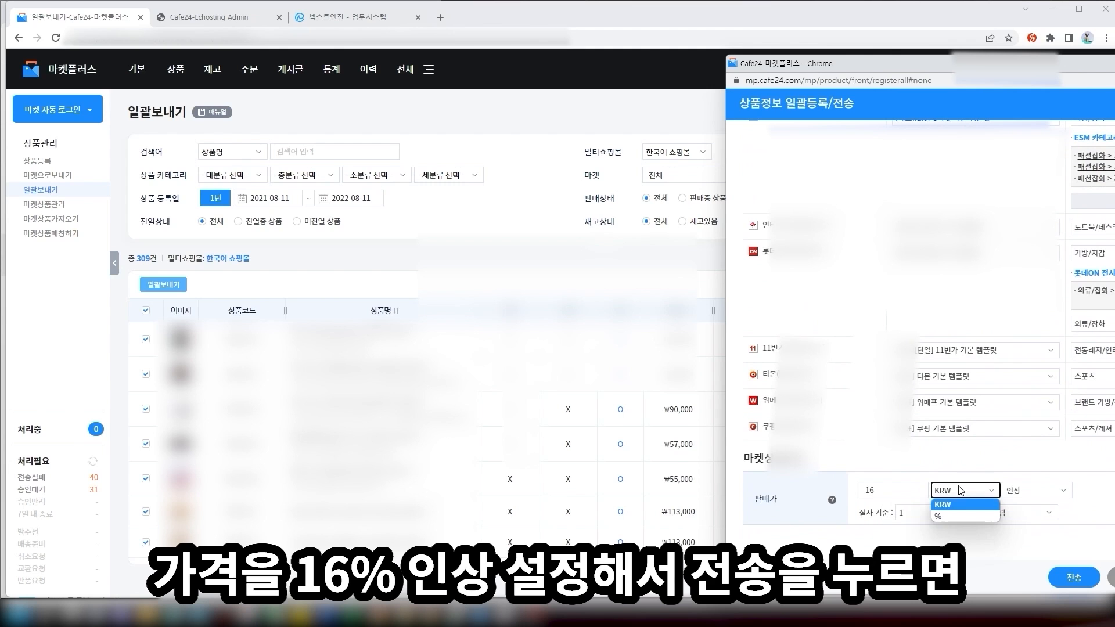
click(959, 517)
click(1080, 583)
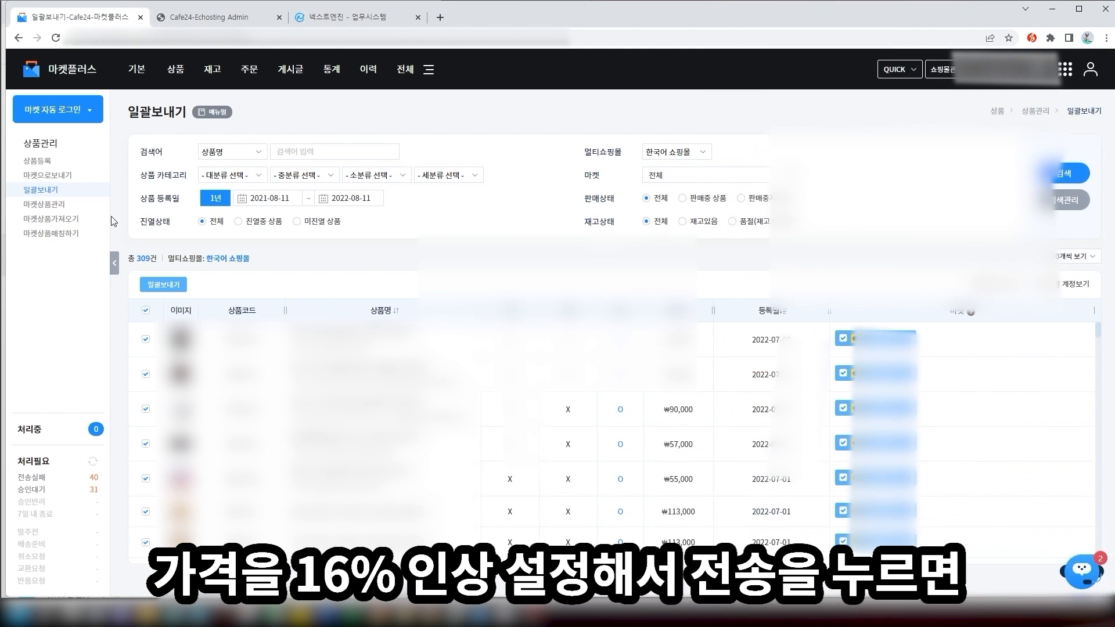
click(63, 206)
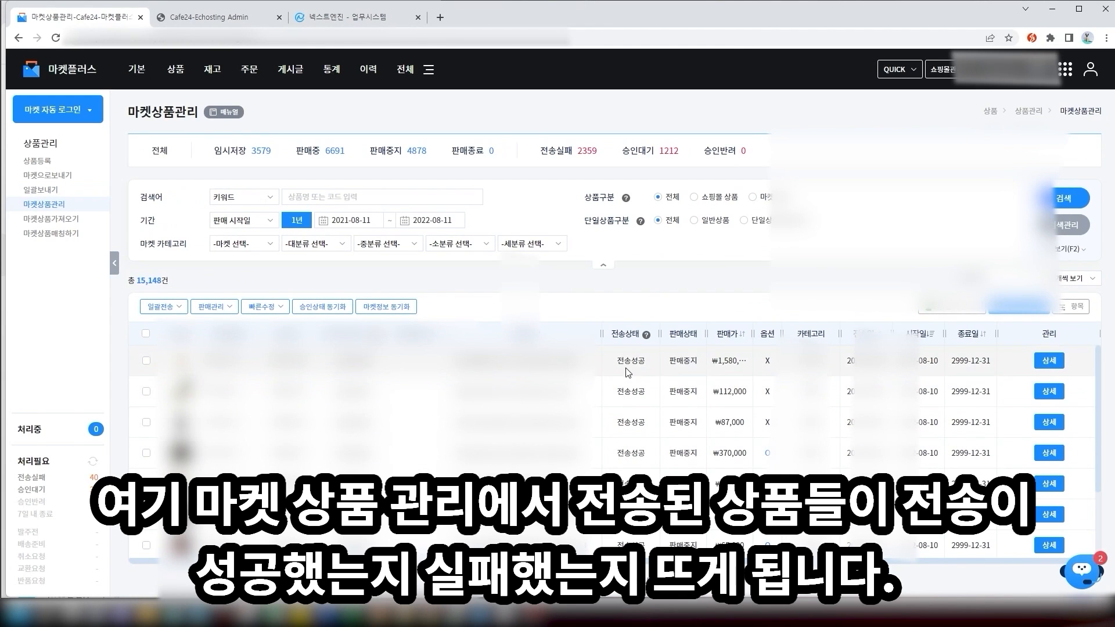
Show 50 products per page in market product management
scroll(1049, 383, down, 2)
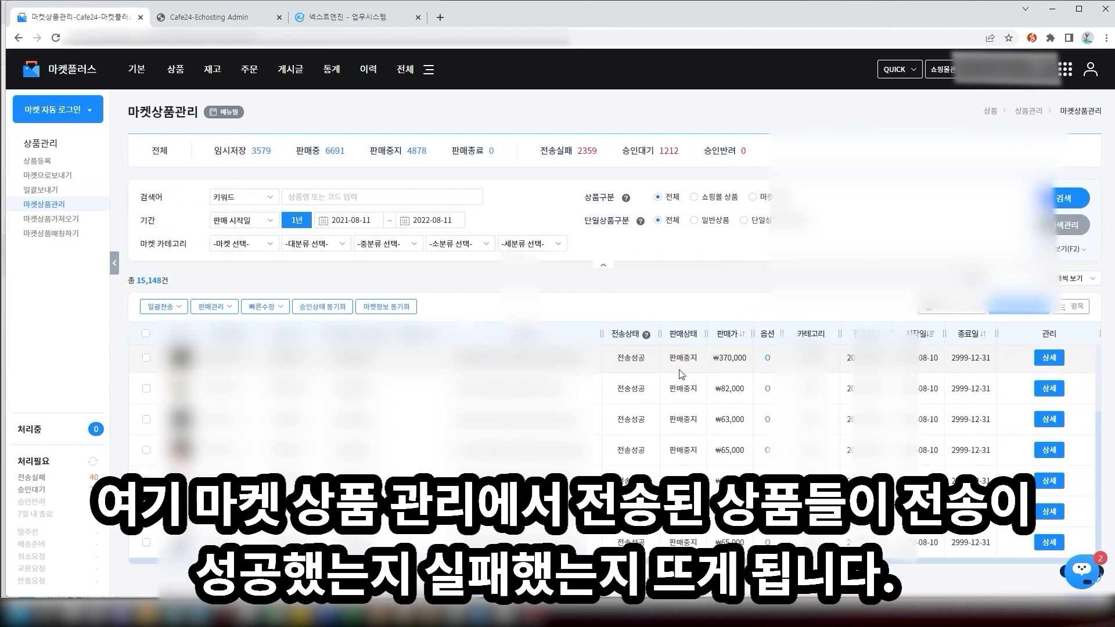
click(1077, 279)
click(1067, 325)
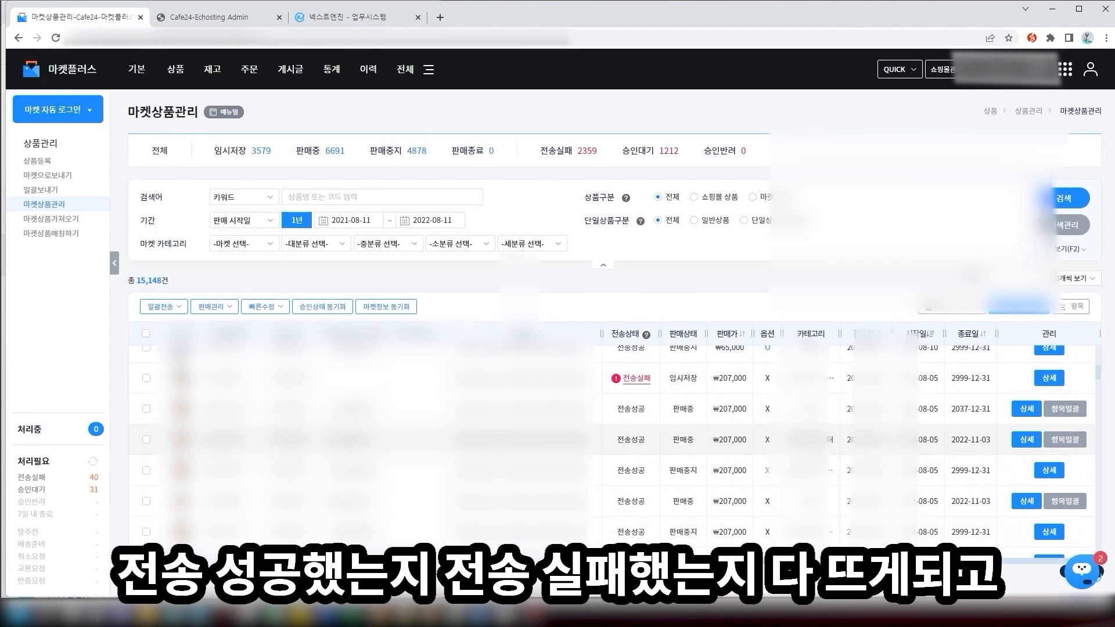
Check a 전송실패 product's send history, then filter to the 1,212 products awaiting approval
scroll(639, 406, up, 3)
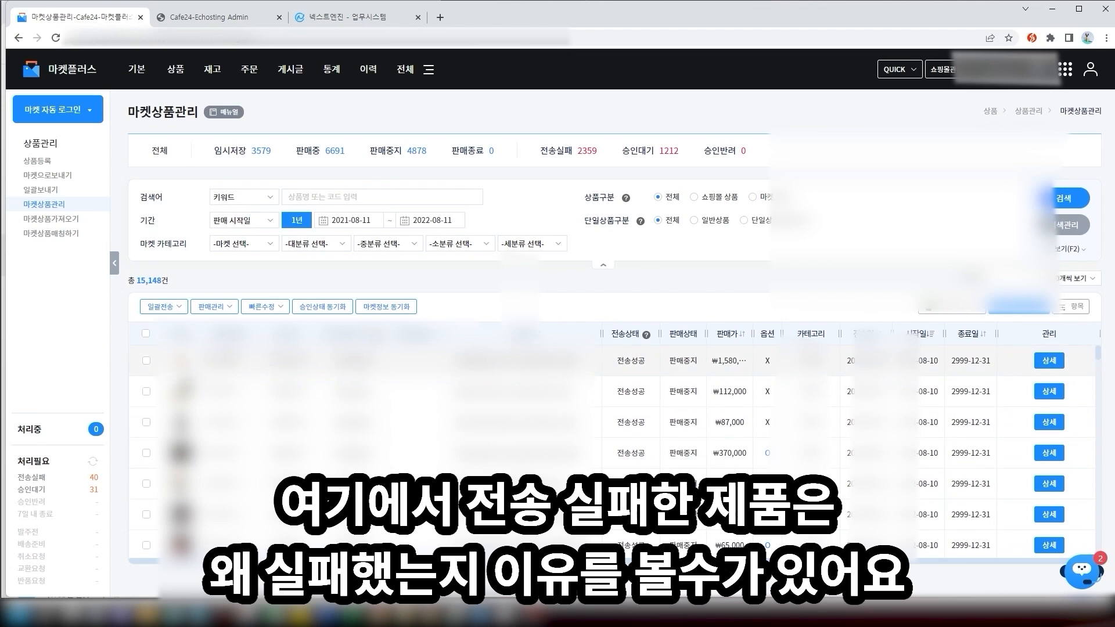
scroll(671, 406, down, 2)
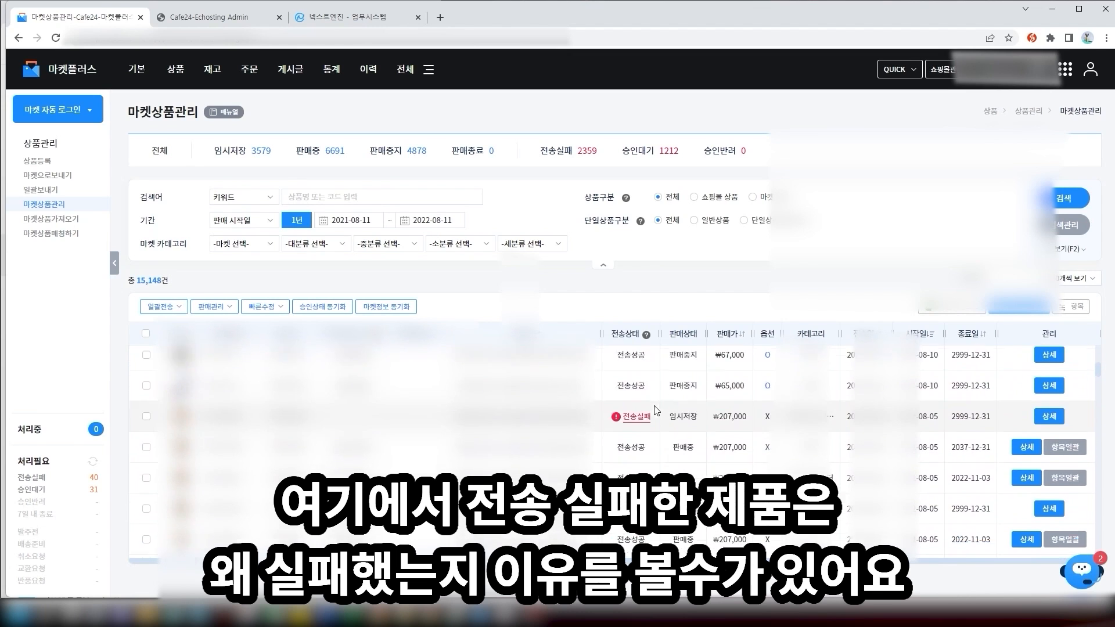
click(637, 437)
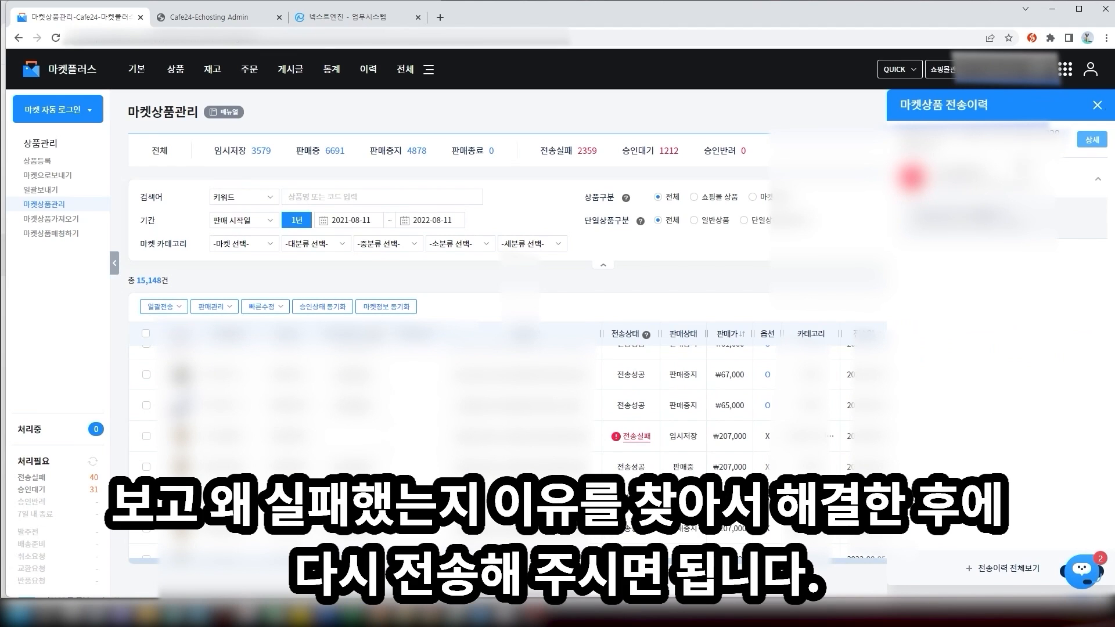
click(1097, 105)
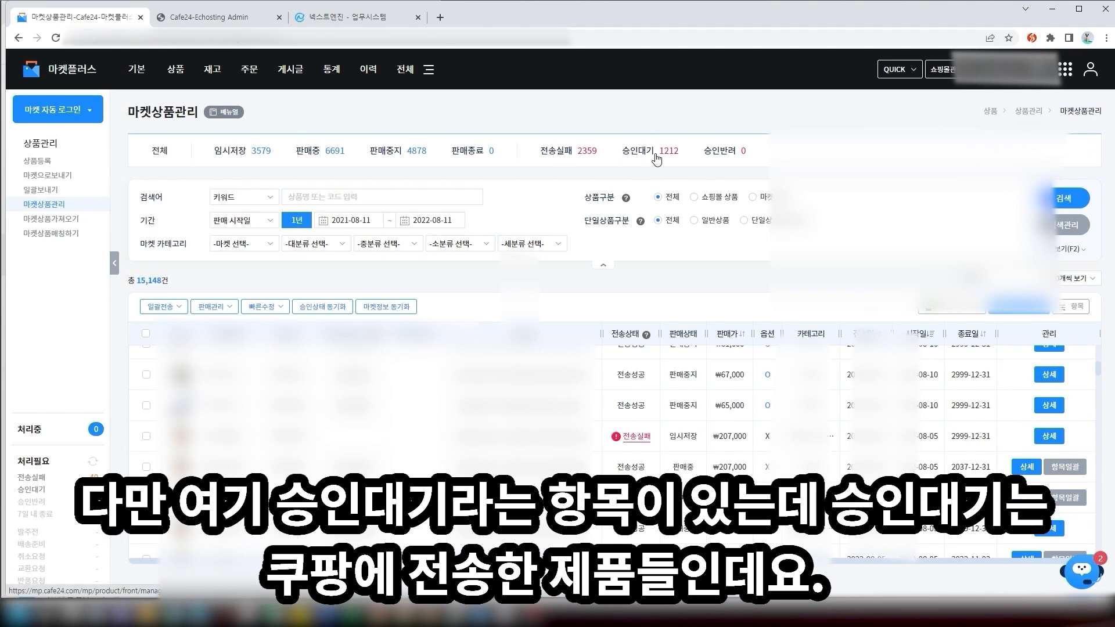
click(659, 155)
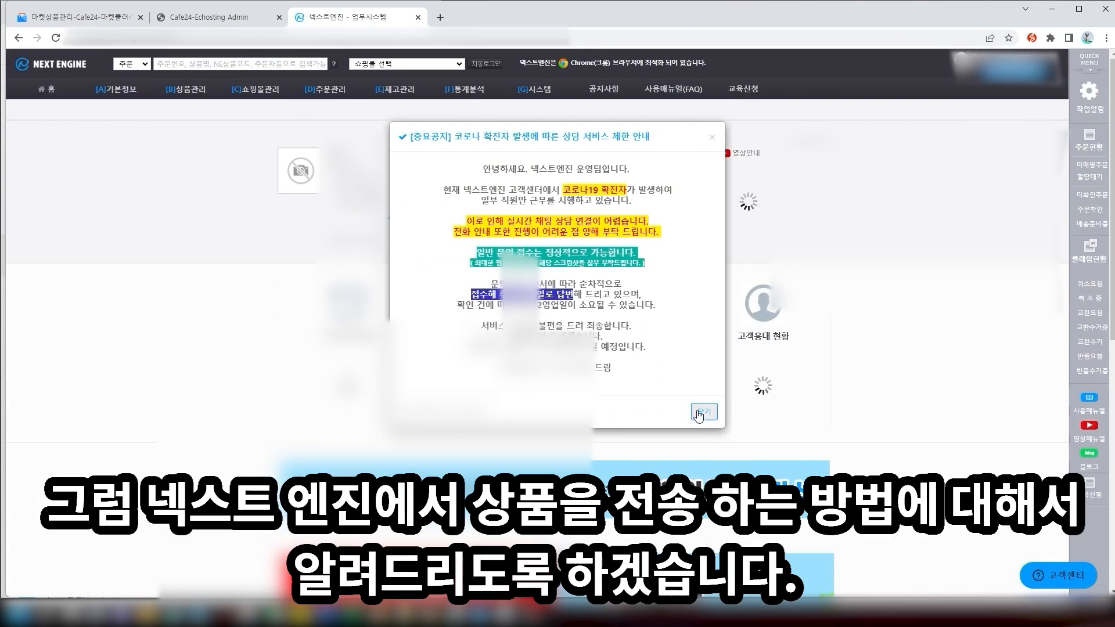
click(703, 412)
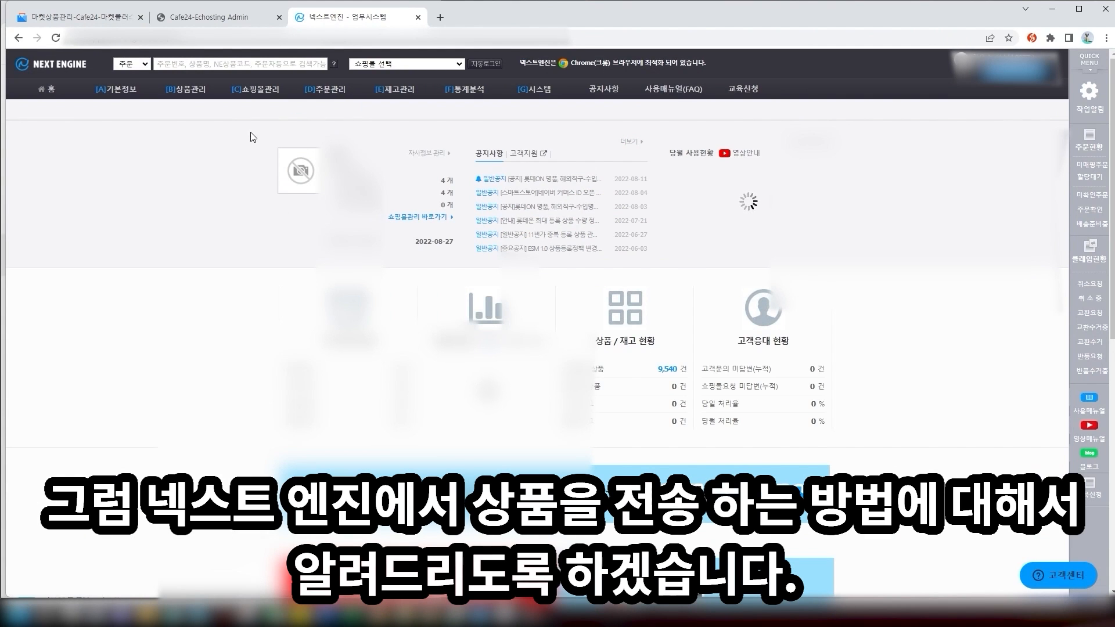
Search the product registration send list and select all 1000 listed products
mouse_move(257, 93)
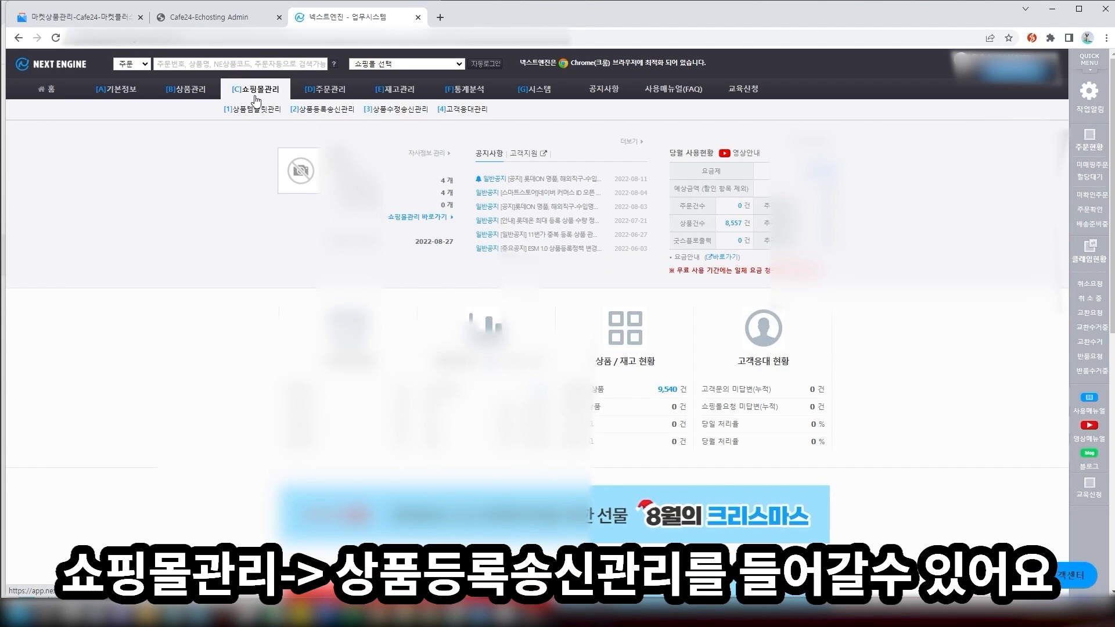
click(331, 118)
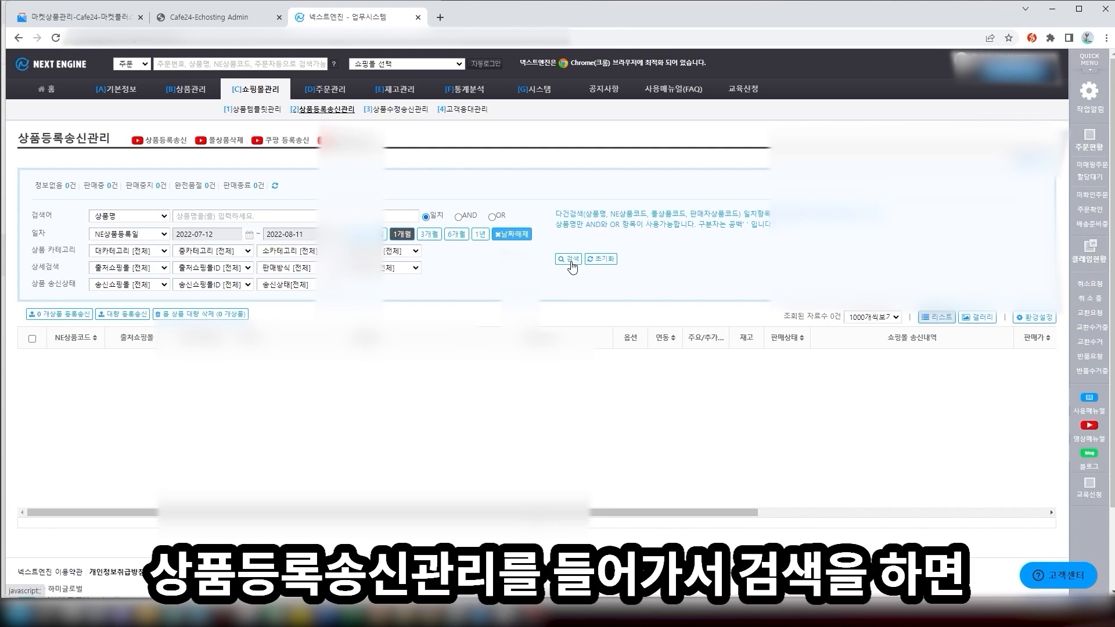
click(571, 262)
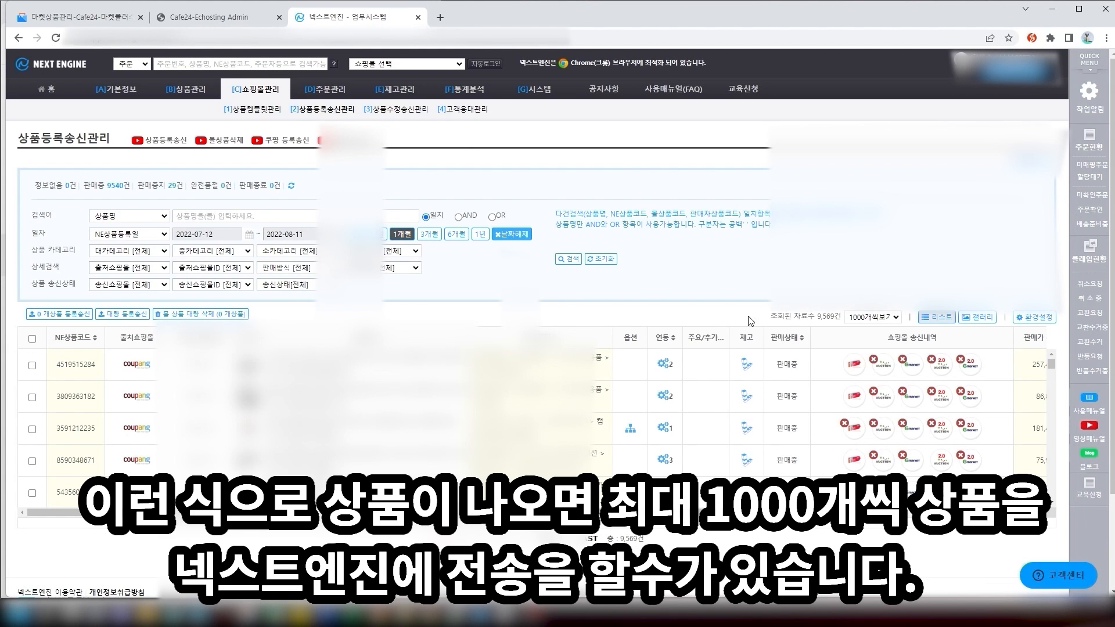
click(868, 314)
click(869, 314)
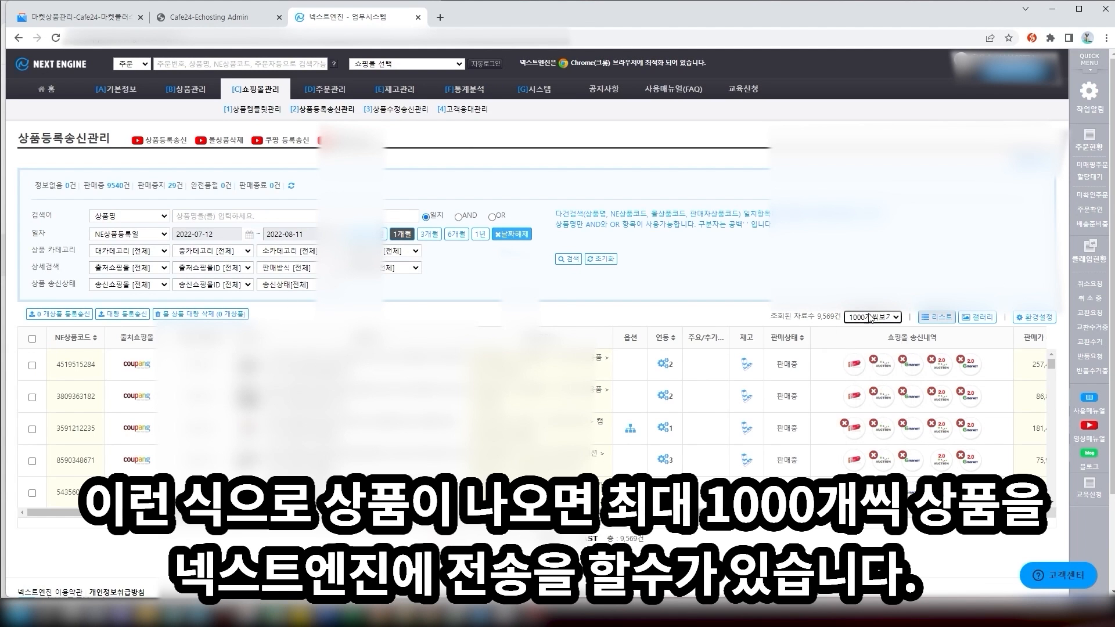
click(32, 338)
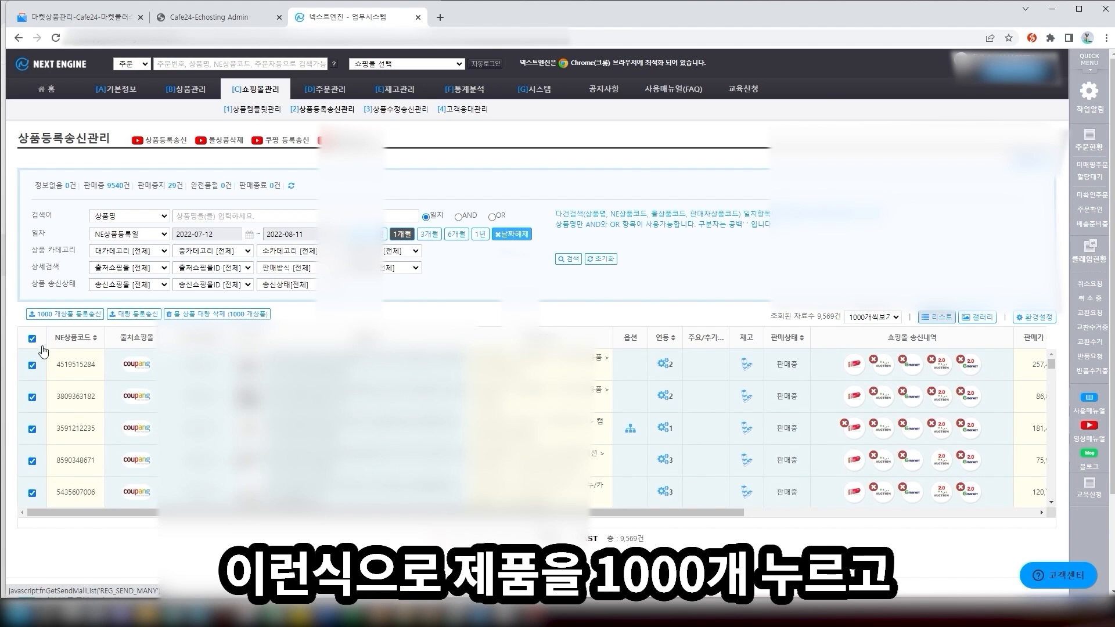
Bulk-send the selection to every mall category, dismissing the ESM 2.0 notice and confirming
click(140, 317)
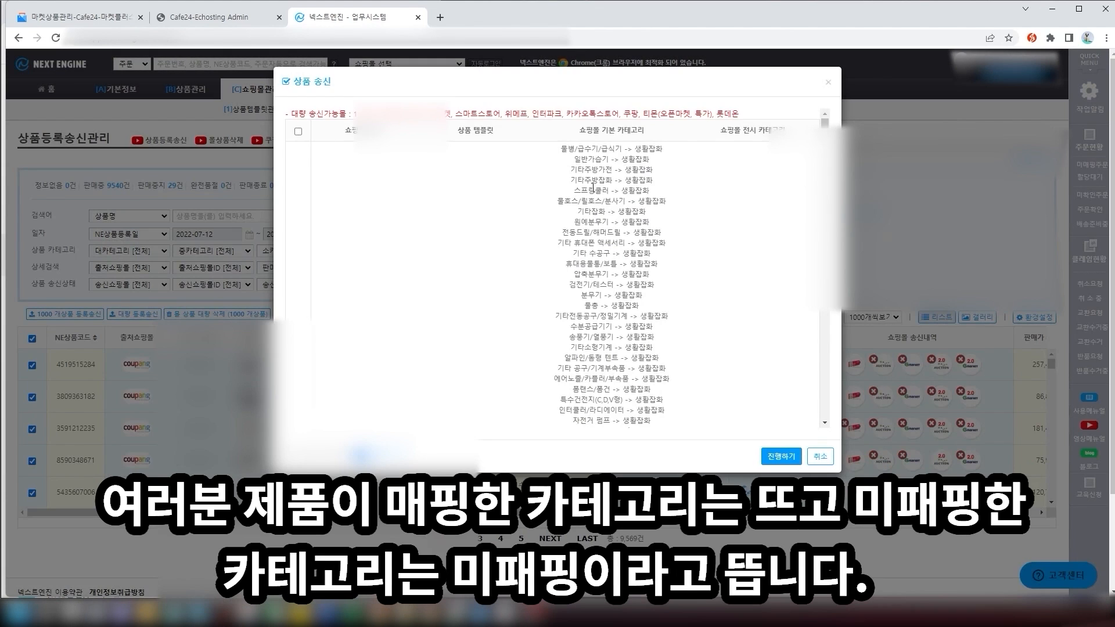
scroll(565, 263, down, 1)
scroll(612, 269, down, 10)
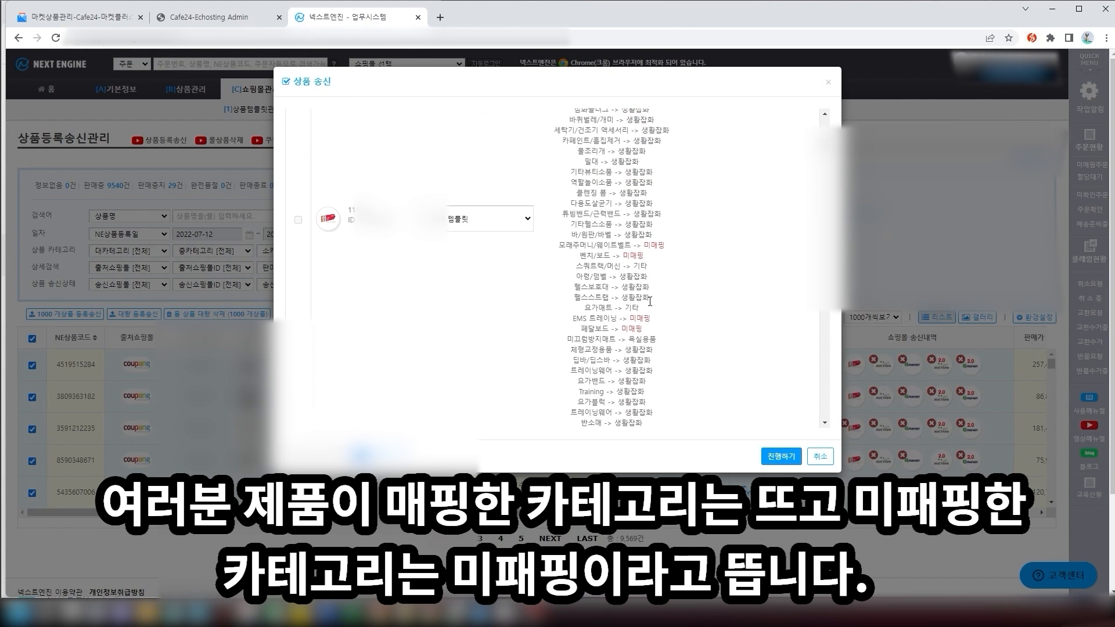
scroll(613, 267, up, 15)
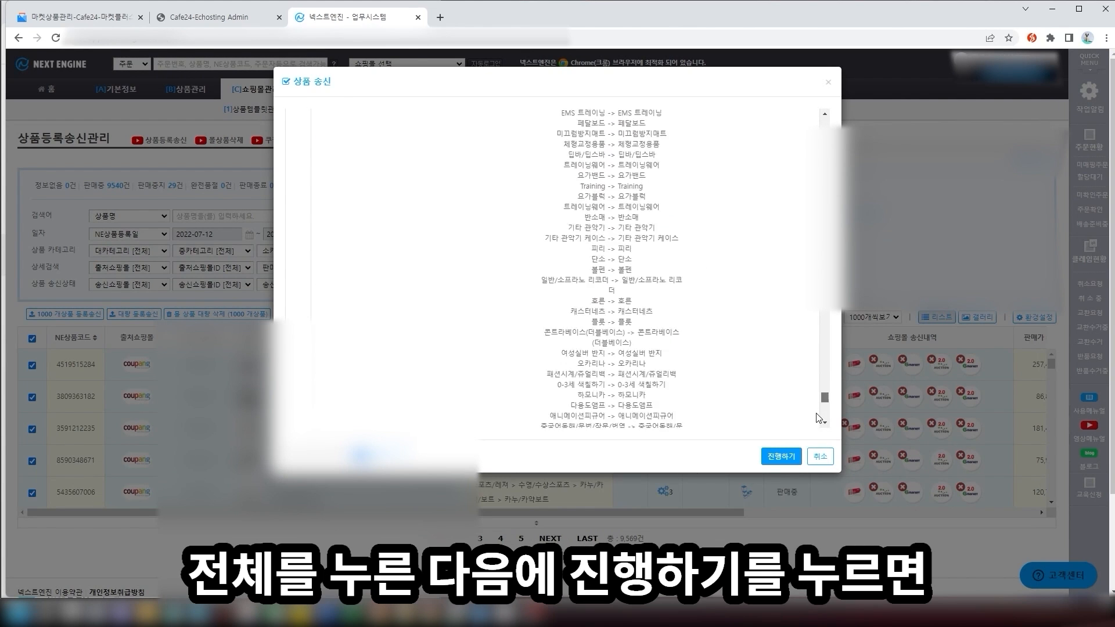
click(298, 131)
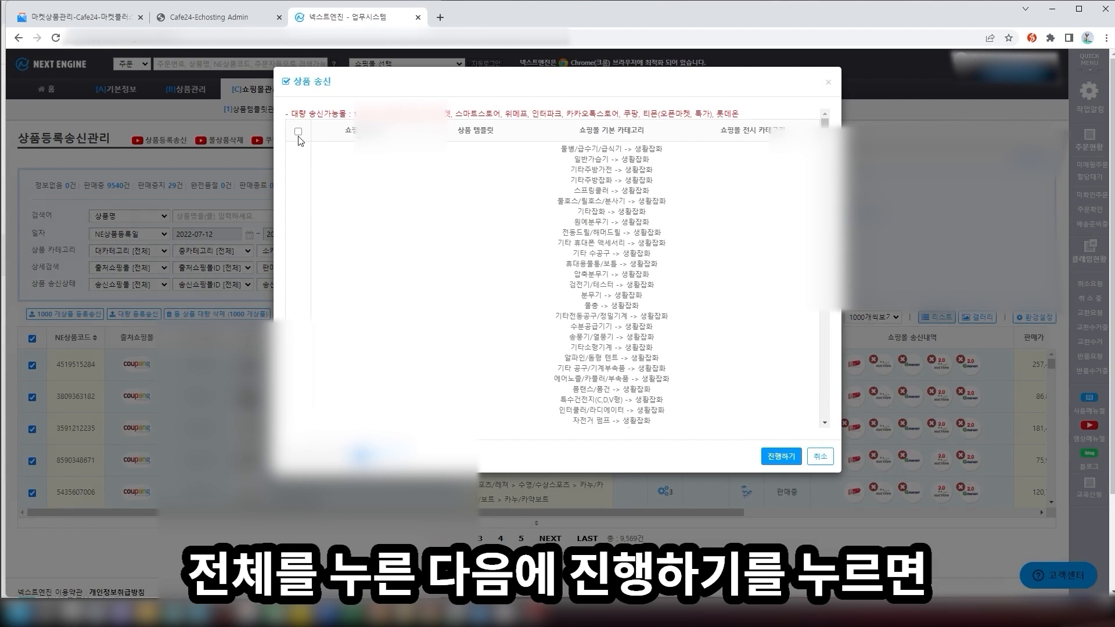
click(704, 358)
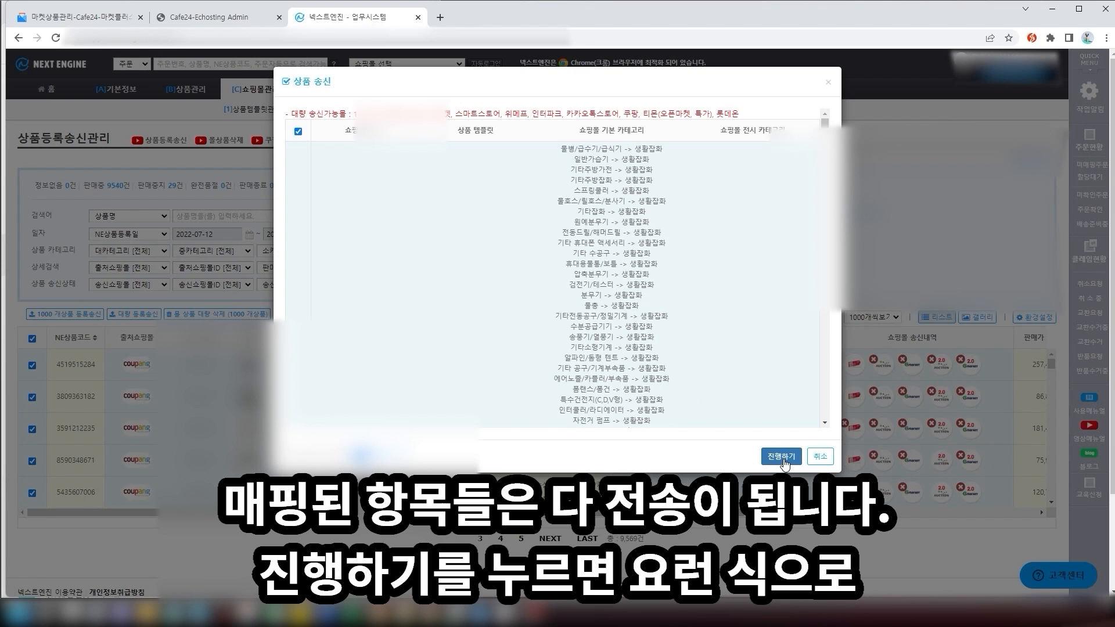
click(794, 460)
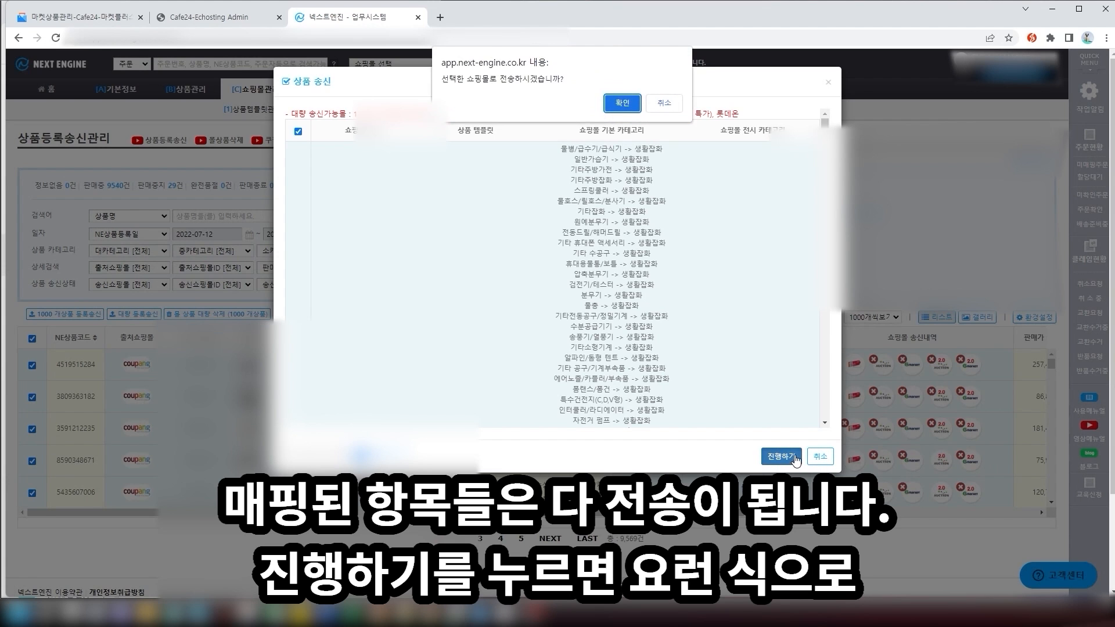
click(620, 104)
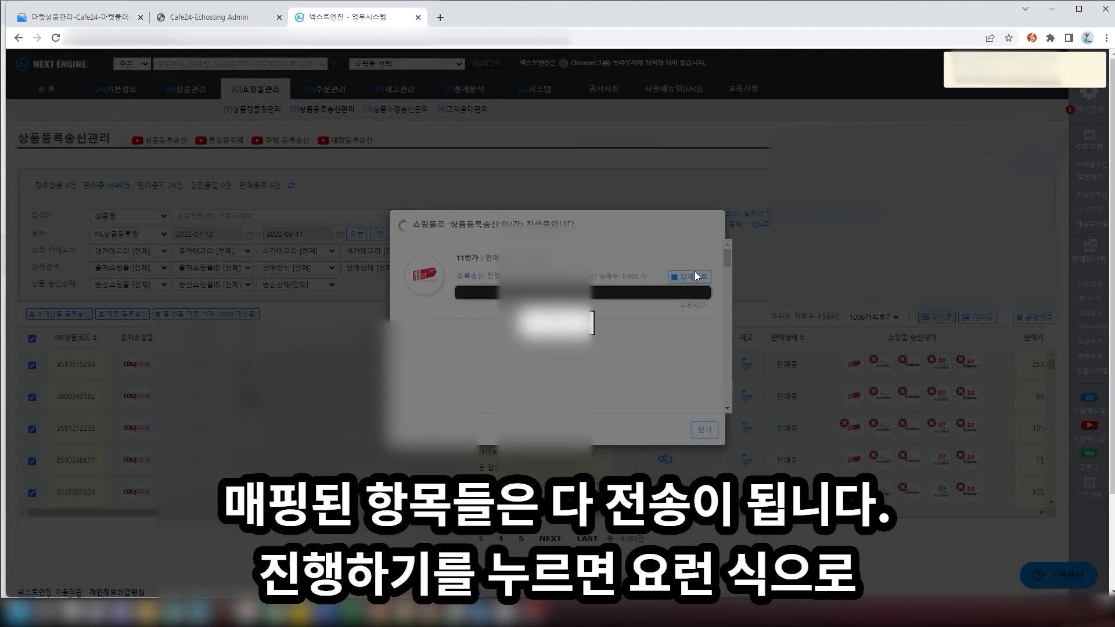
Close the sending progress window so the send continues in the background
scroll(660, 331, down, 6)
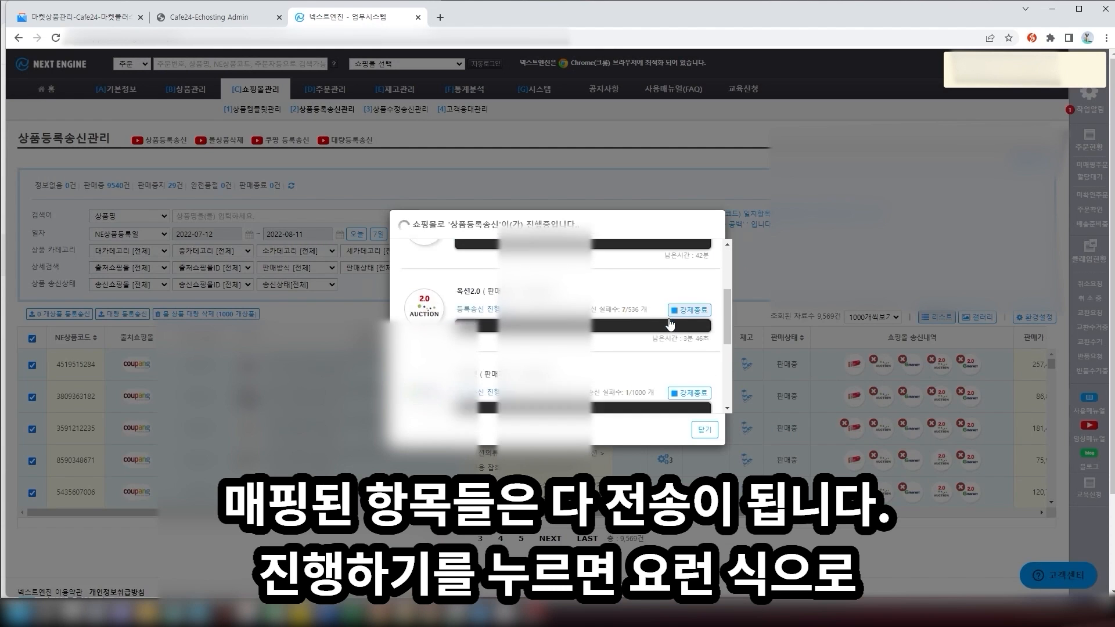
click(708, 433)
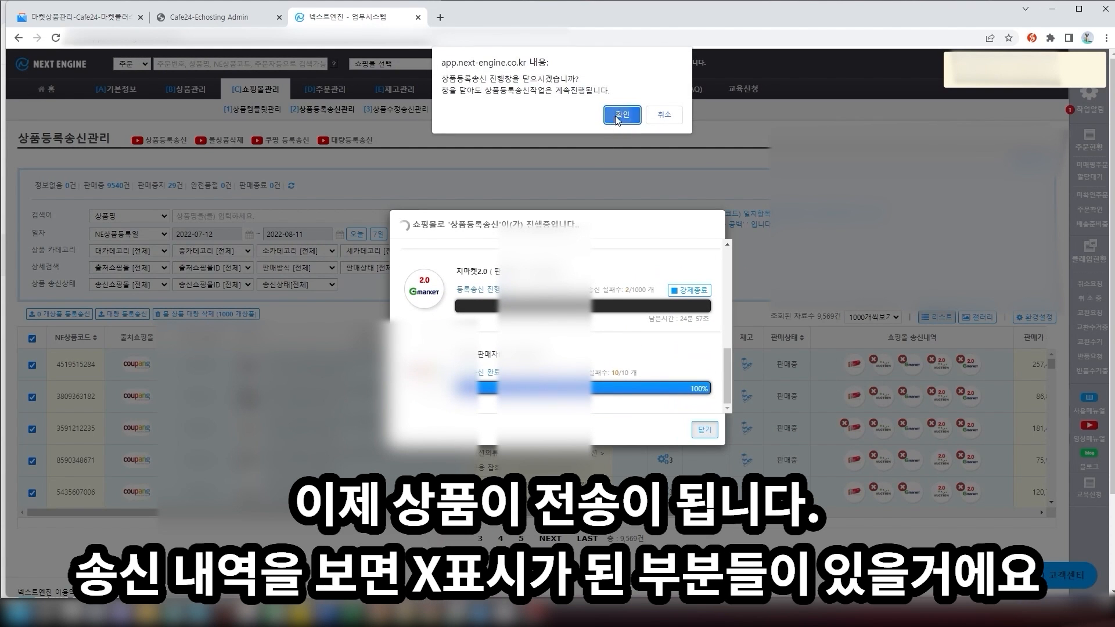
click(622, 114)
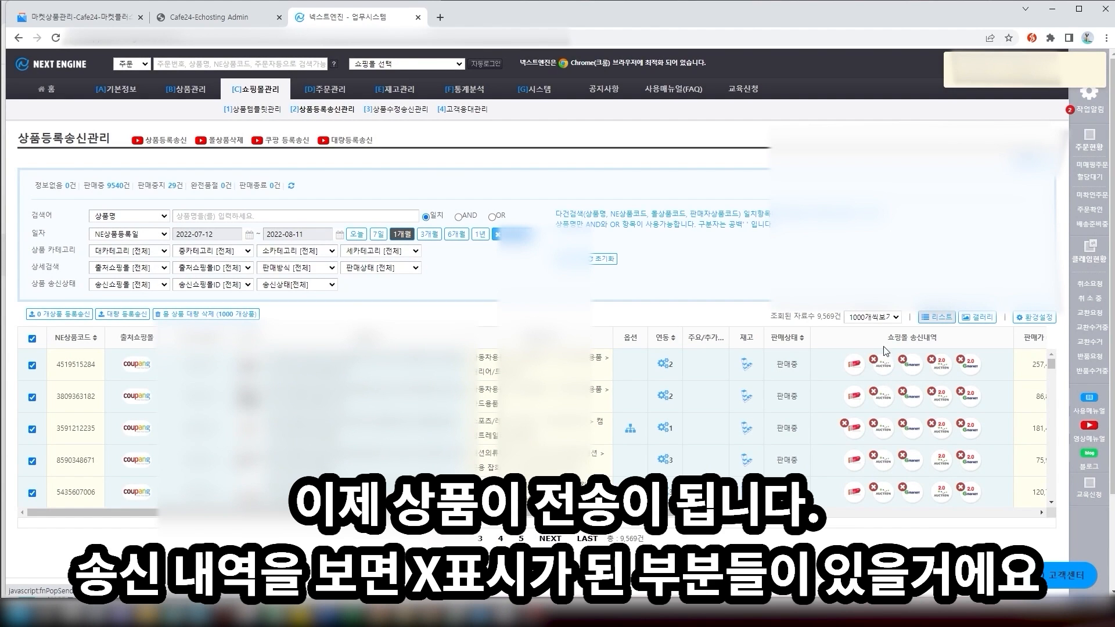
Read a failed product's 11번가 send history, then keep 1000 products per page
scroll(855, 424, down, 2)
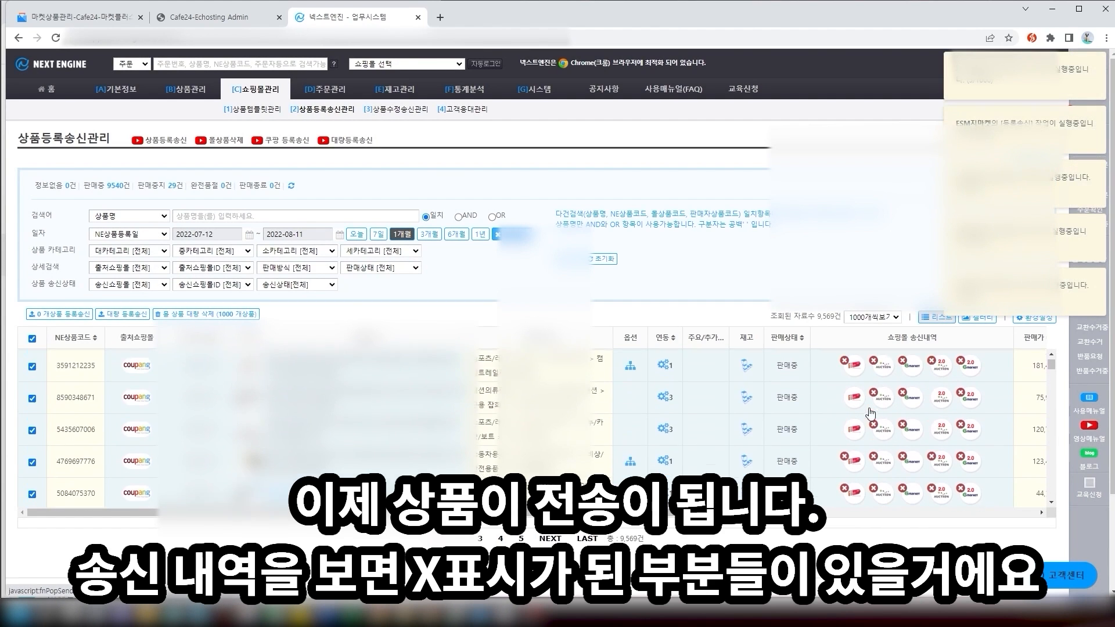
click(852, 375)
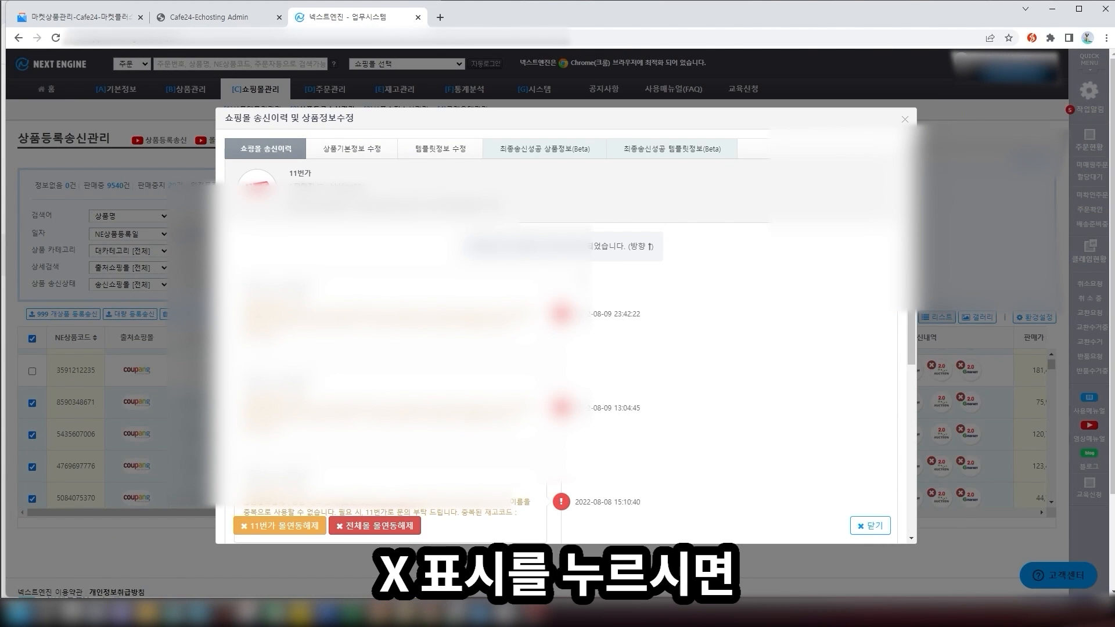
drag(280, 335, 246, 287)
click(246, 289)
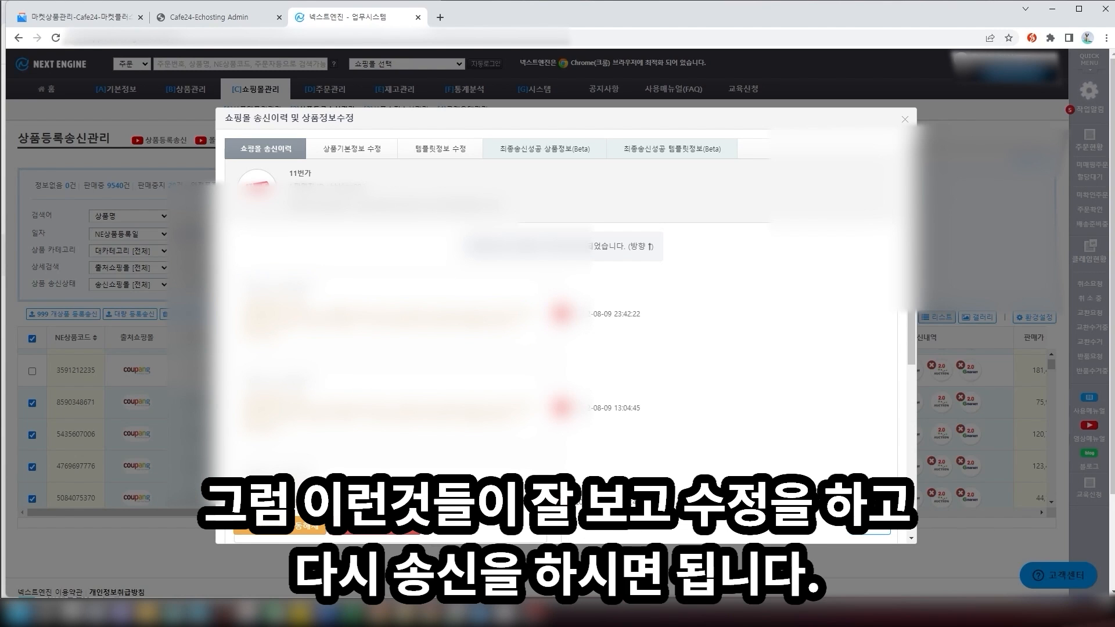
click(906, 121)
click(879, 321)
click(880, 323)
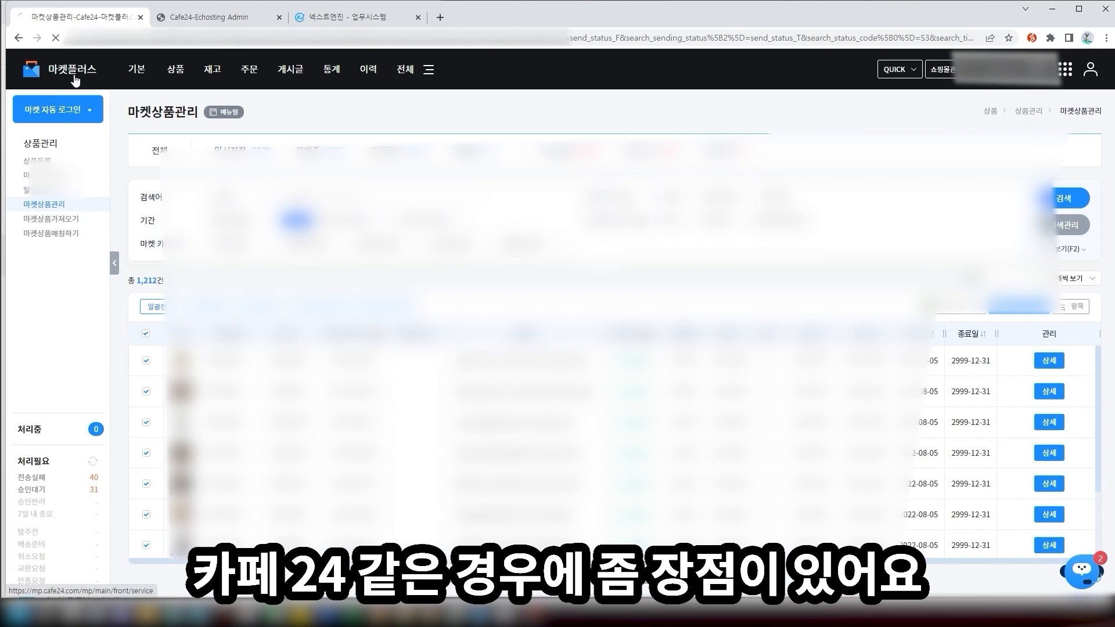
Go to the Market Plus main dashboard and find the 고객센터 phone number in the sidebar
click(74, 79)
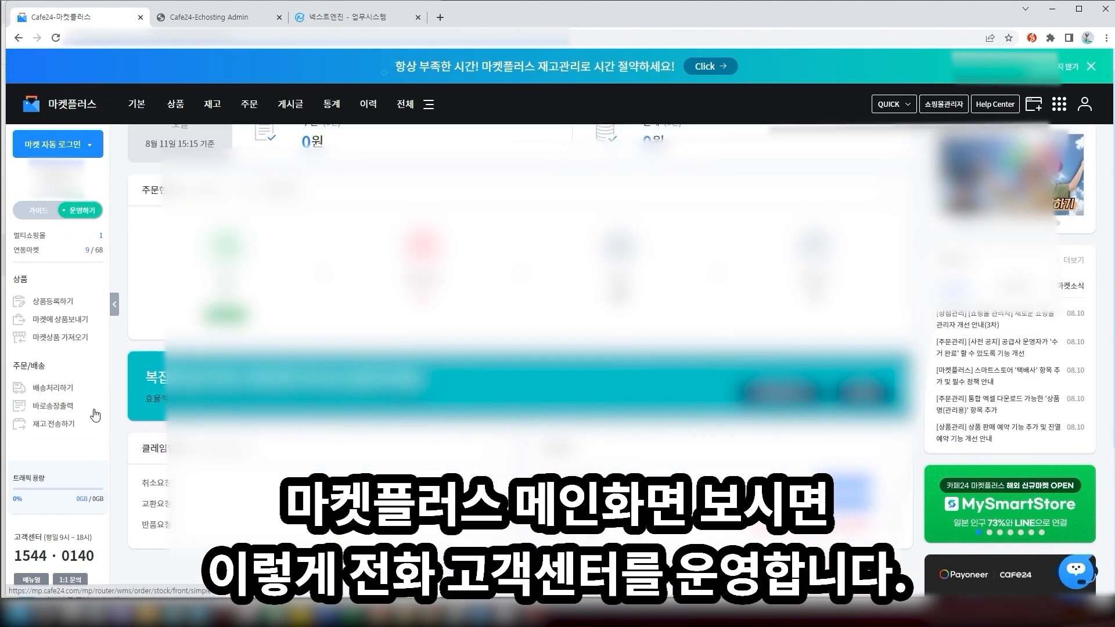
scroll(20, 555, down, 3)
drag(20, 556, 96, 558)
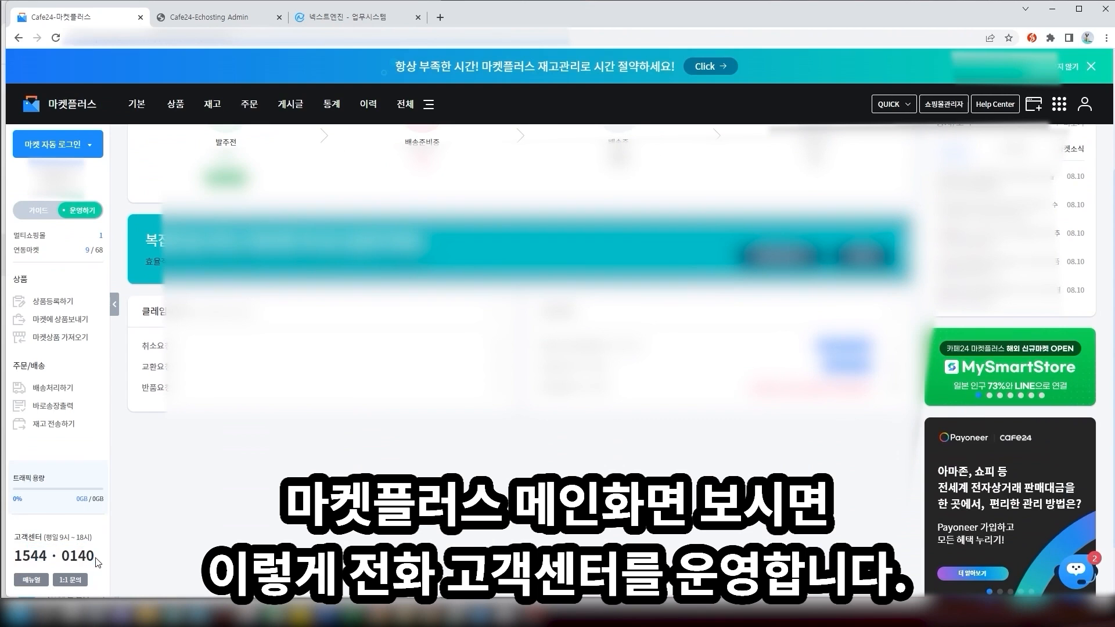
click(27, 559)
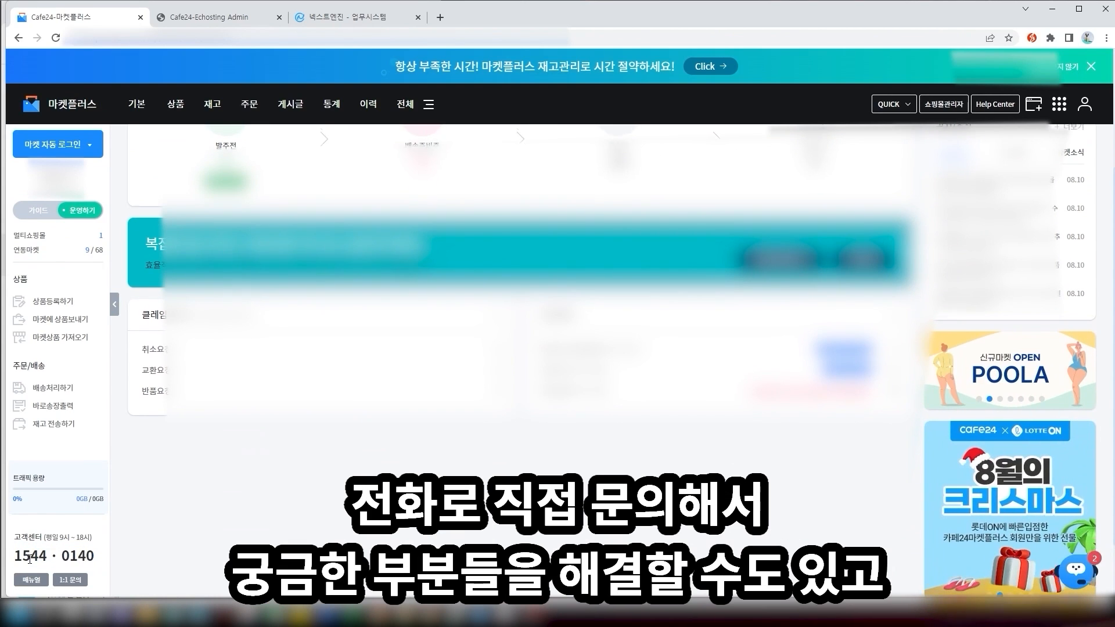
scroll(30, 558, up, 2)
scroll(33, 559, up, 1)
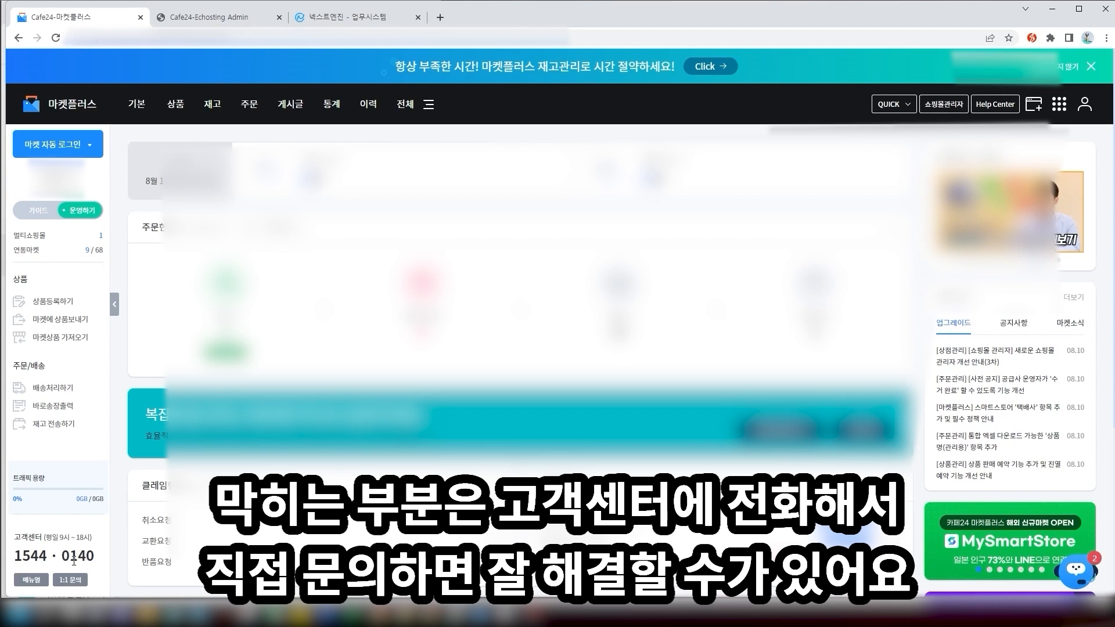
Return to Next Engine and open its 고객센터 chat panel with recommended help articles
click(333, 20)
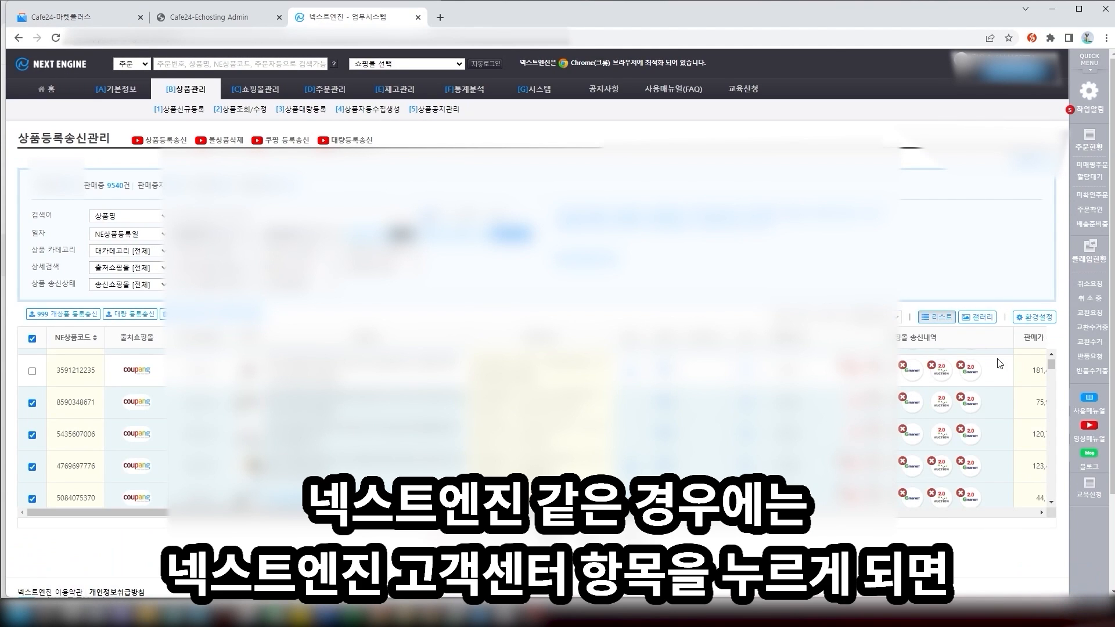
click(1057, 578)
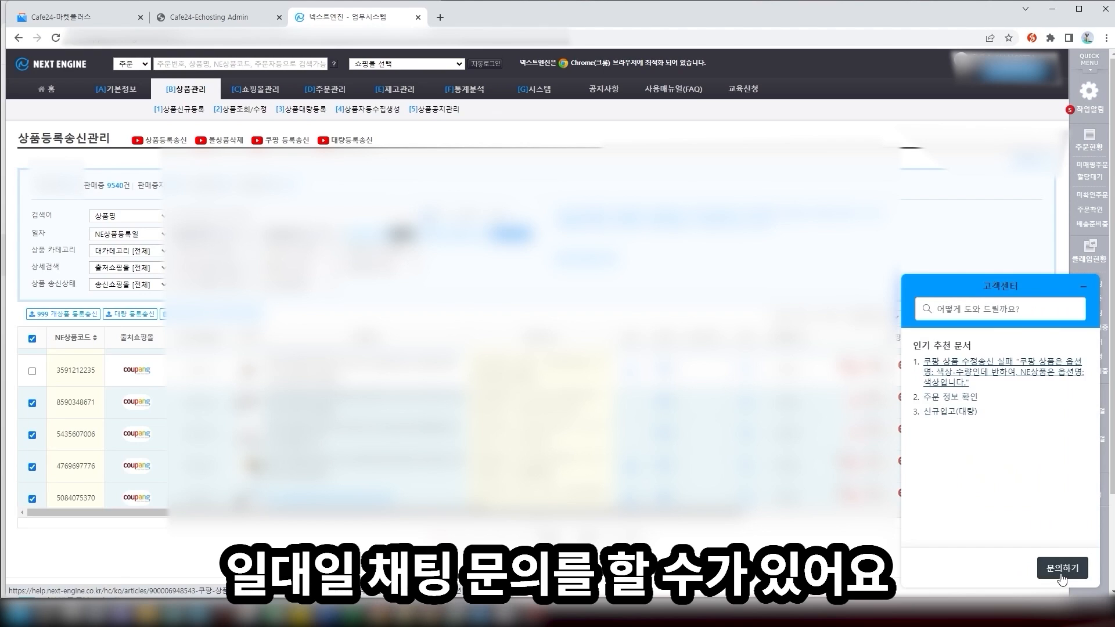